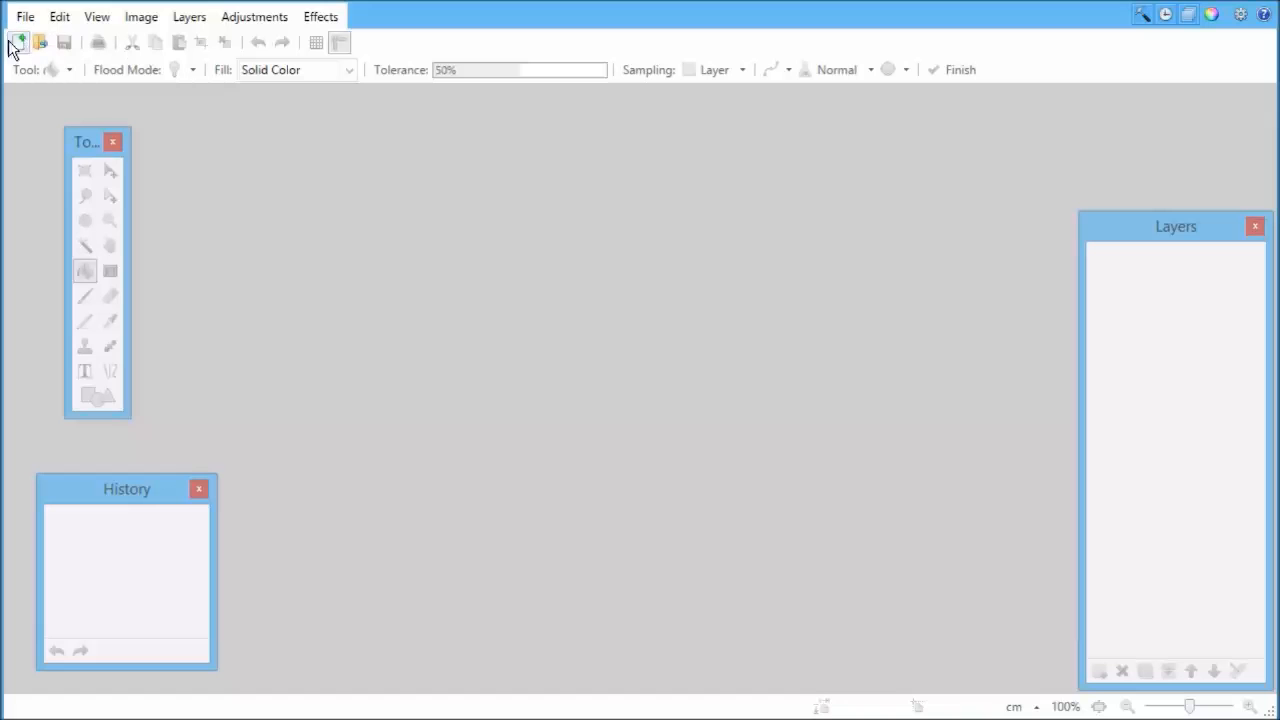
Step: Create a new 1920 × 1080 pixel image and erase the entire white background to transparency
{"action": "left_click", "coordinate": [19, 43]}
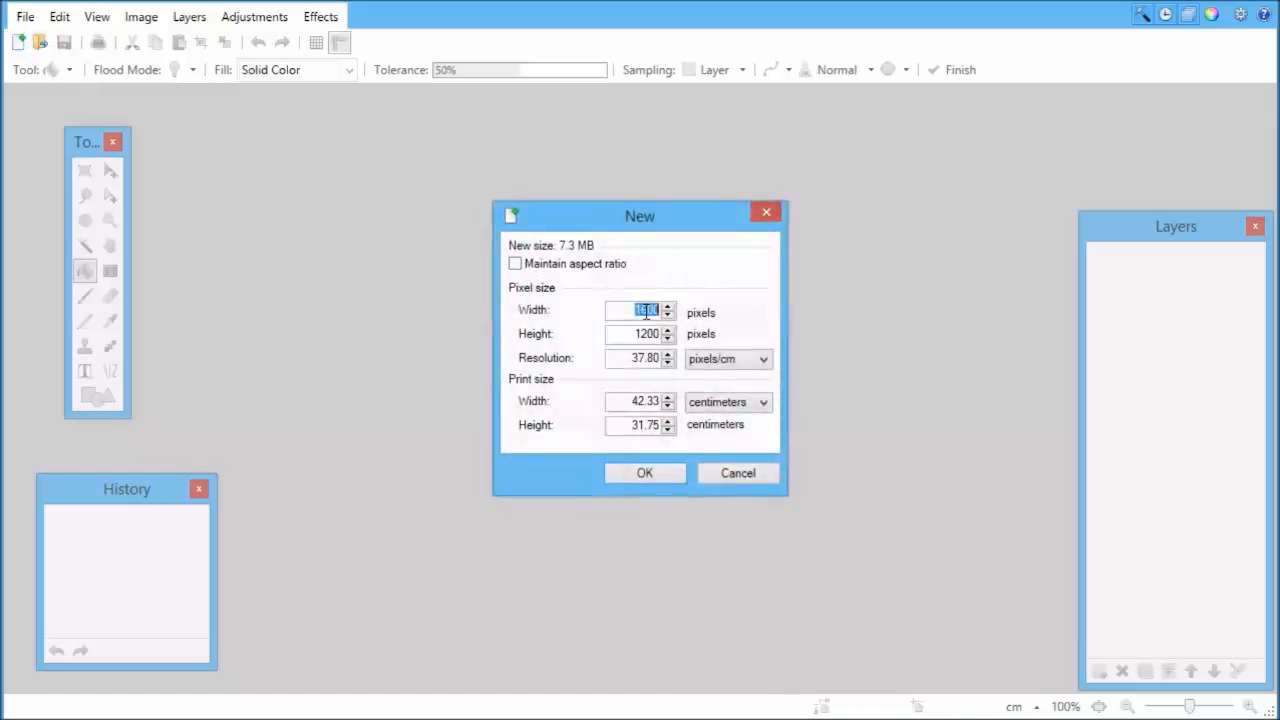
{"action": "type", "text": "108"}
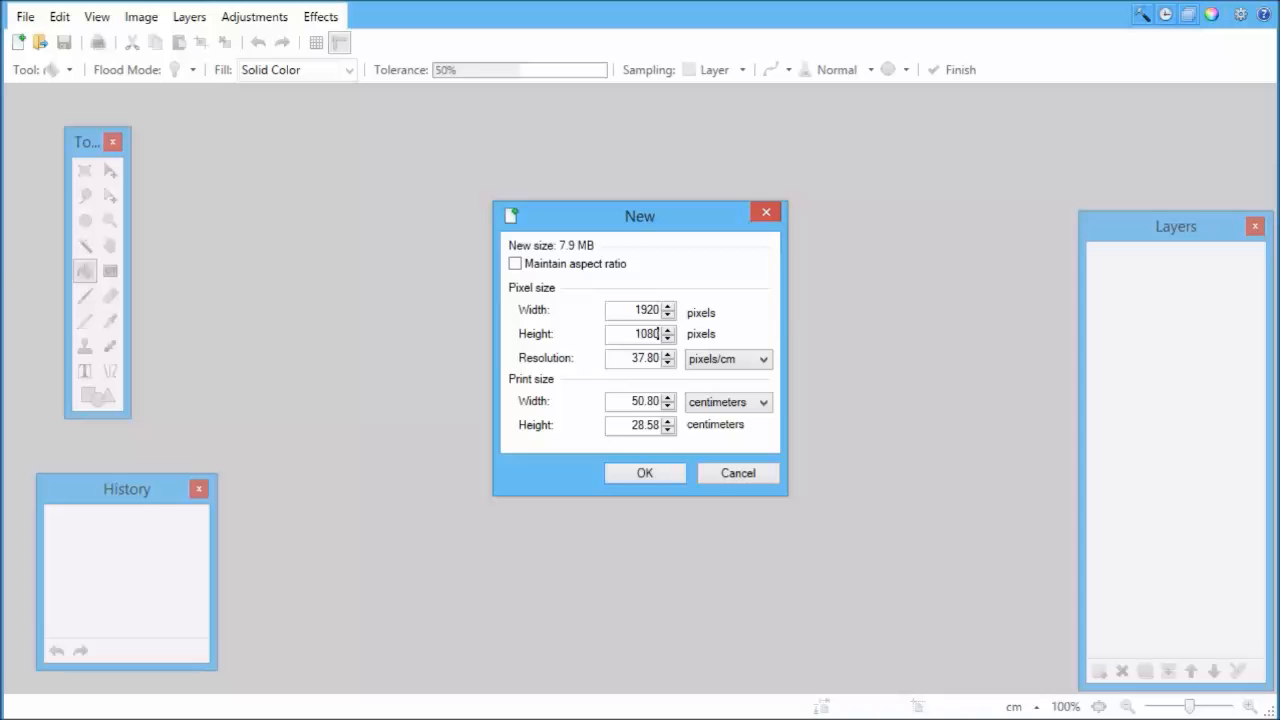
{"action": "left_click", "coordinate": [627, 479]}
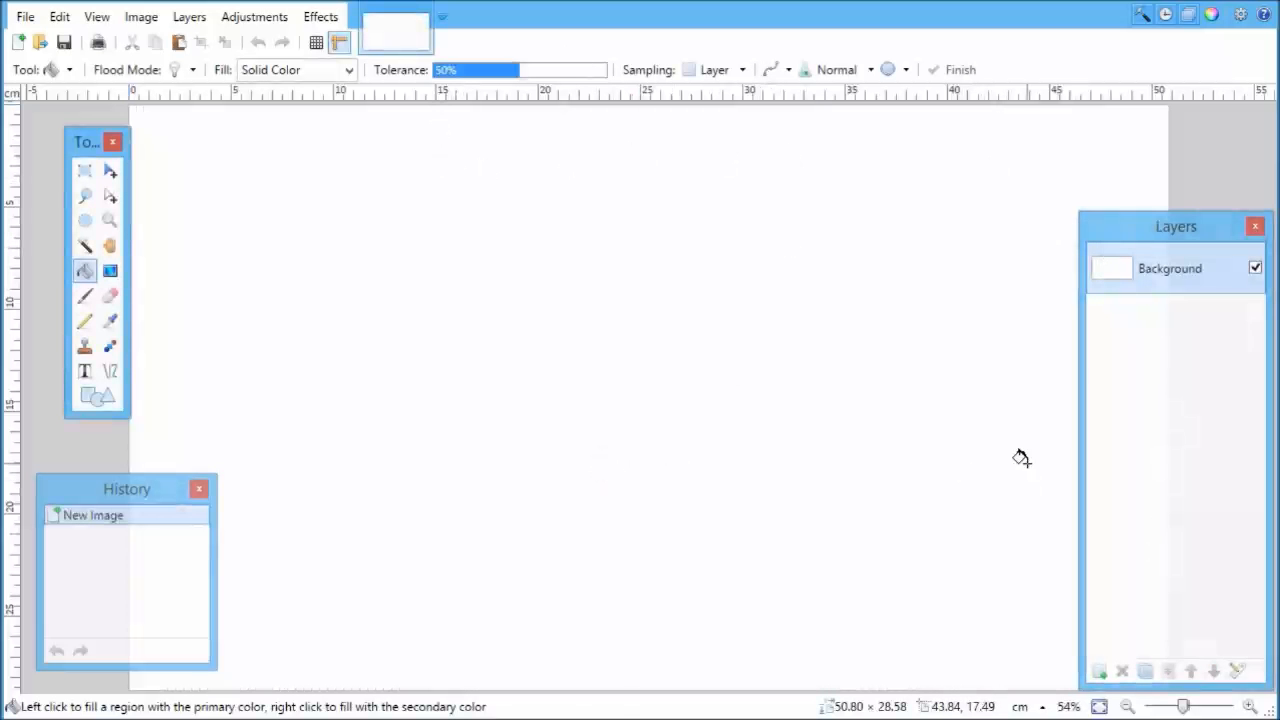
{"action": "key", "text": "ctrl+a"}
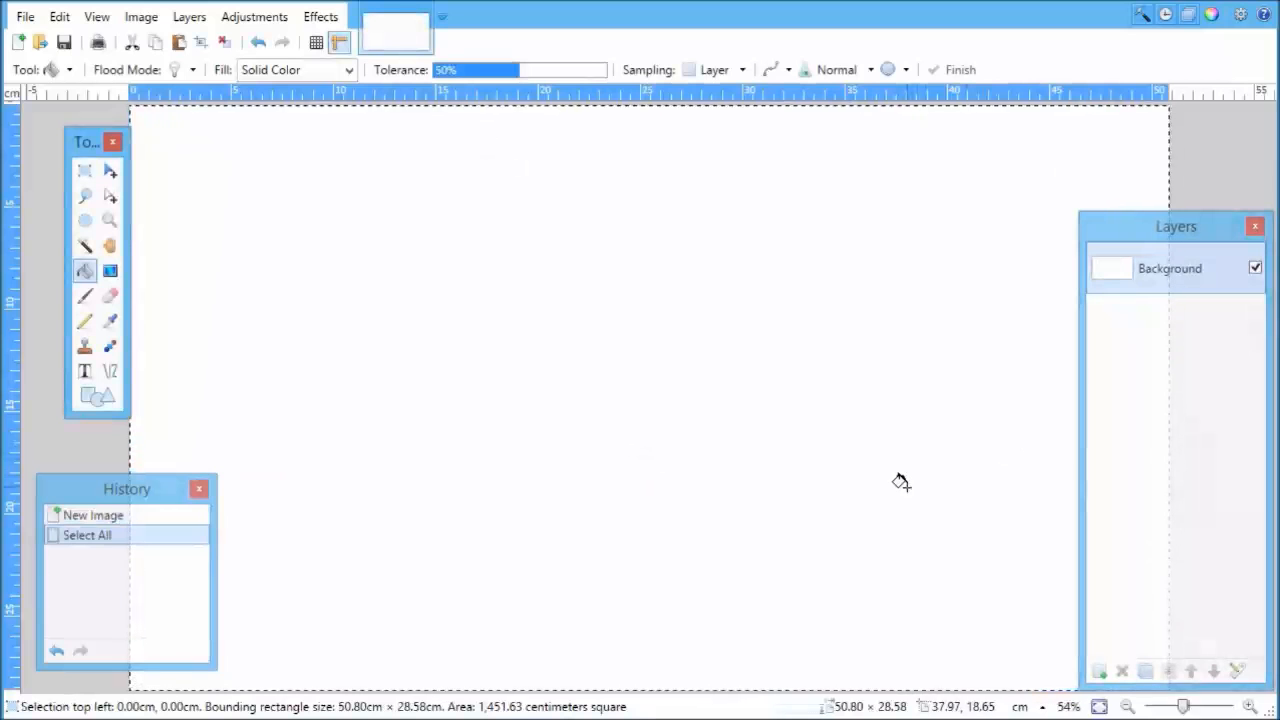
{"action": "key", "text": "Delete"}
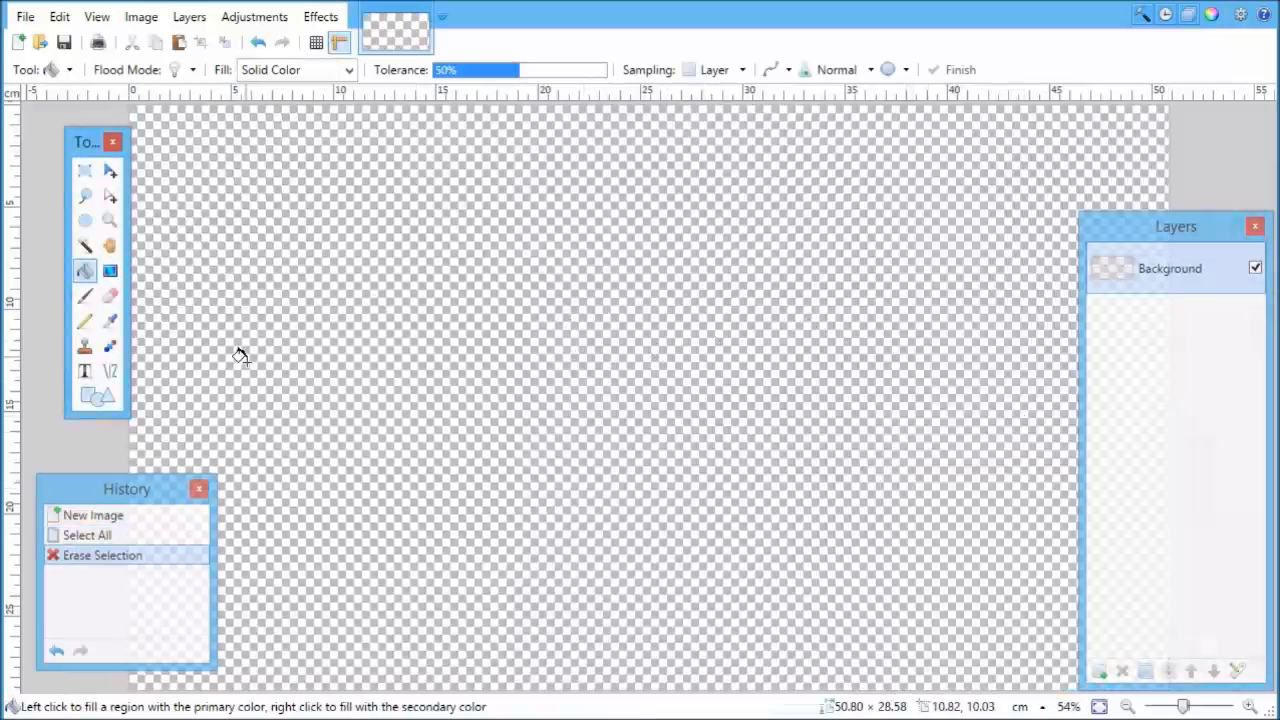
Step: Draw a thick blue straight line at 30°, about 71 cm long, running past the canvas's lower-left and upper-right corners
{"action": "left_click", "coordinate": [110, 371]}
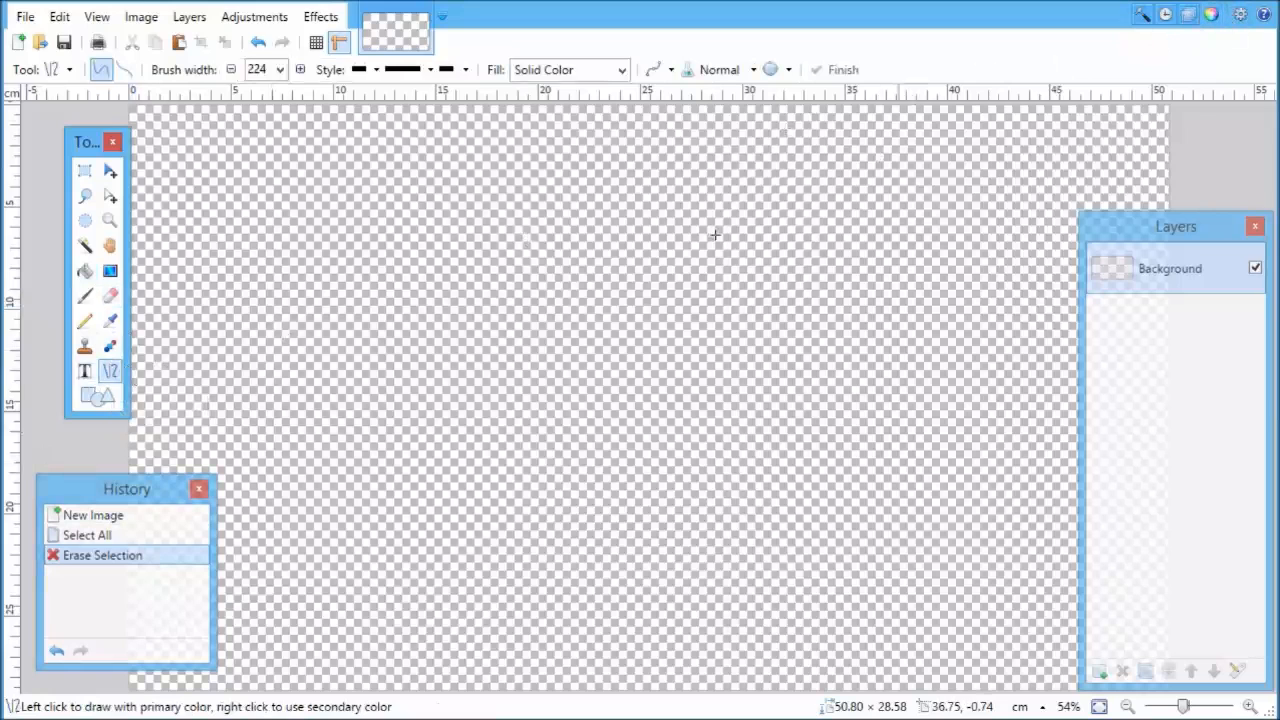
{"action": "left_click_drag", "start_coordinate": [120, 490], "coordinate": [754, 277]}
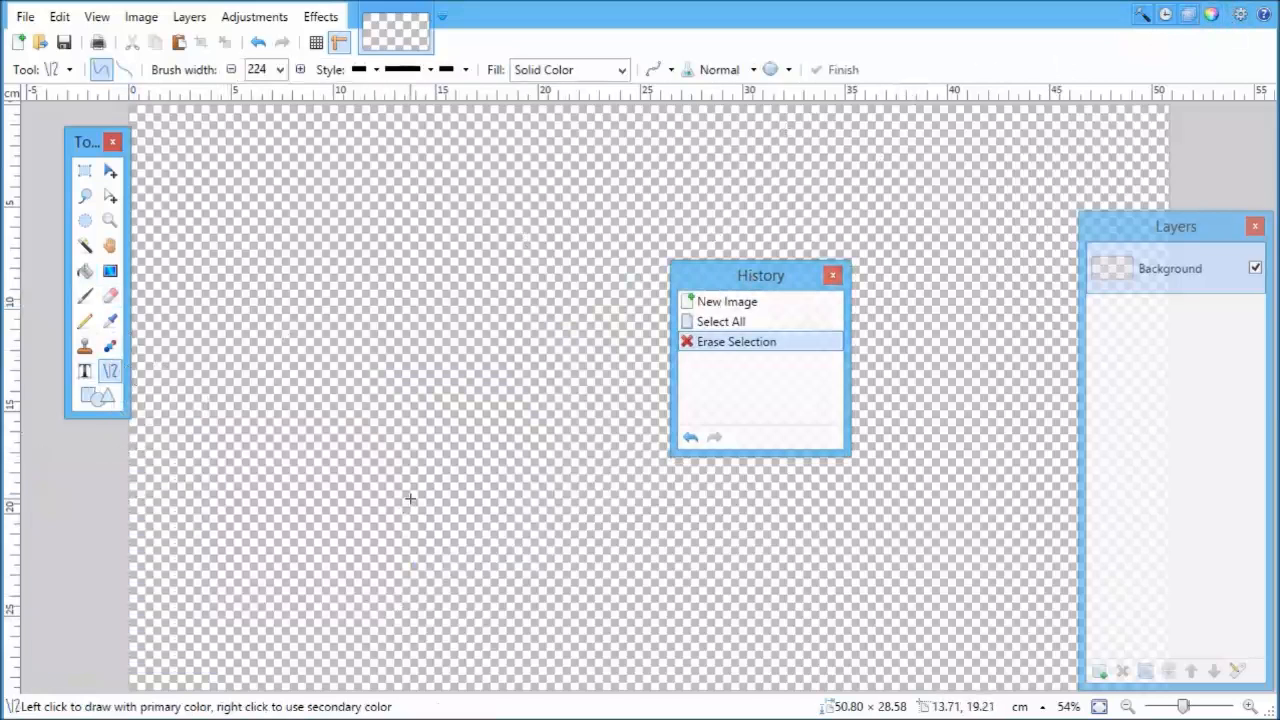
{"action": "scroll", "coordinate": [410, 498], "scroll_direction": "down", "scroll_amount": 1}
{"action": "scroll", "coordinate": [410, 498], "scroll_direction": "down", "scroll_amount": 1}
{"action": "scroll", "coordinate": [404, 514], "scroll_direction": "up", "scroll_amount": 1}
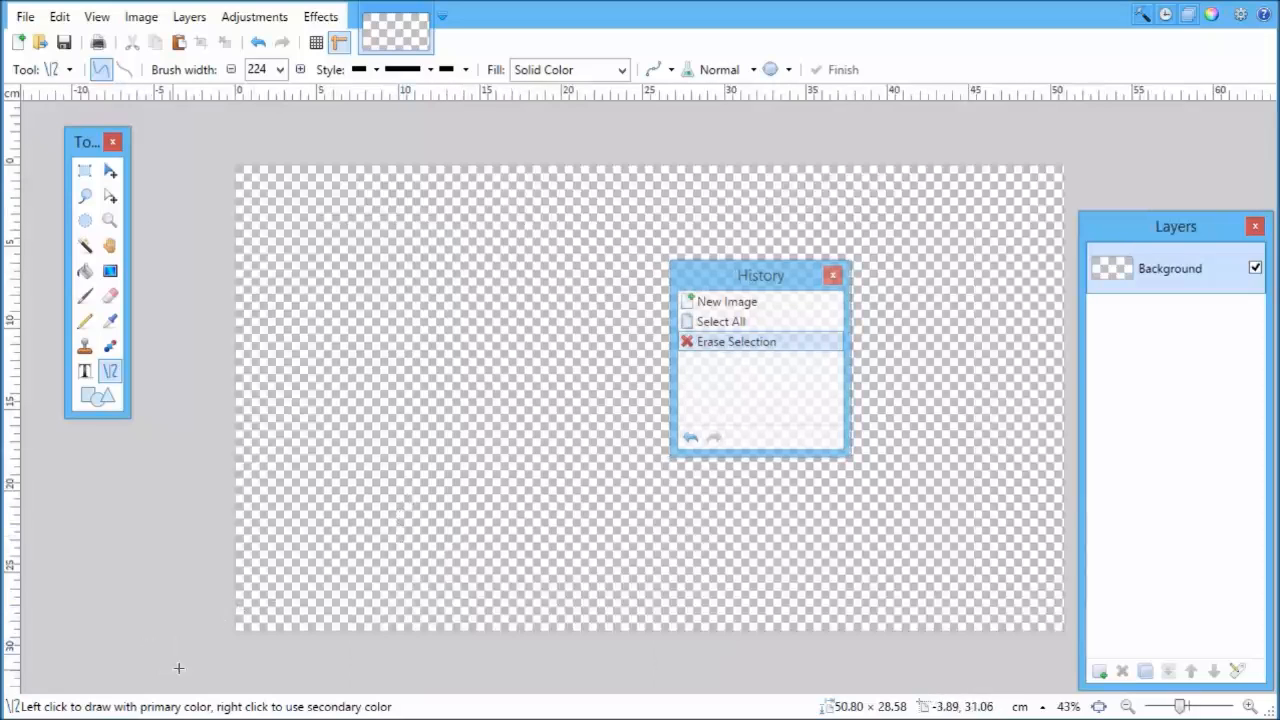
{"action": "mouse_move", "coordinate": [171, 673]}
{"action": "left_mouse_down"}
{"action": "mouse_move", "coordinate": [258, 623]}
{"action": "mouse_move", "coordinate": [623, 214]}
{"action": "mouse_move", "coordinate": [1030, 69]}
{"action": "left_mouse_up"}
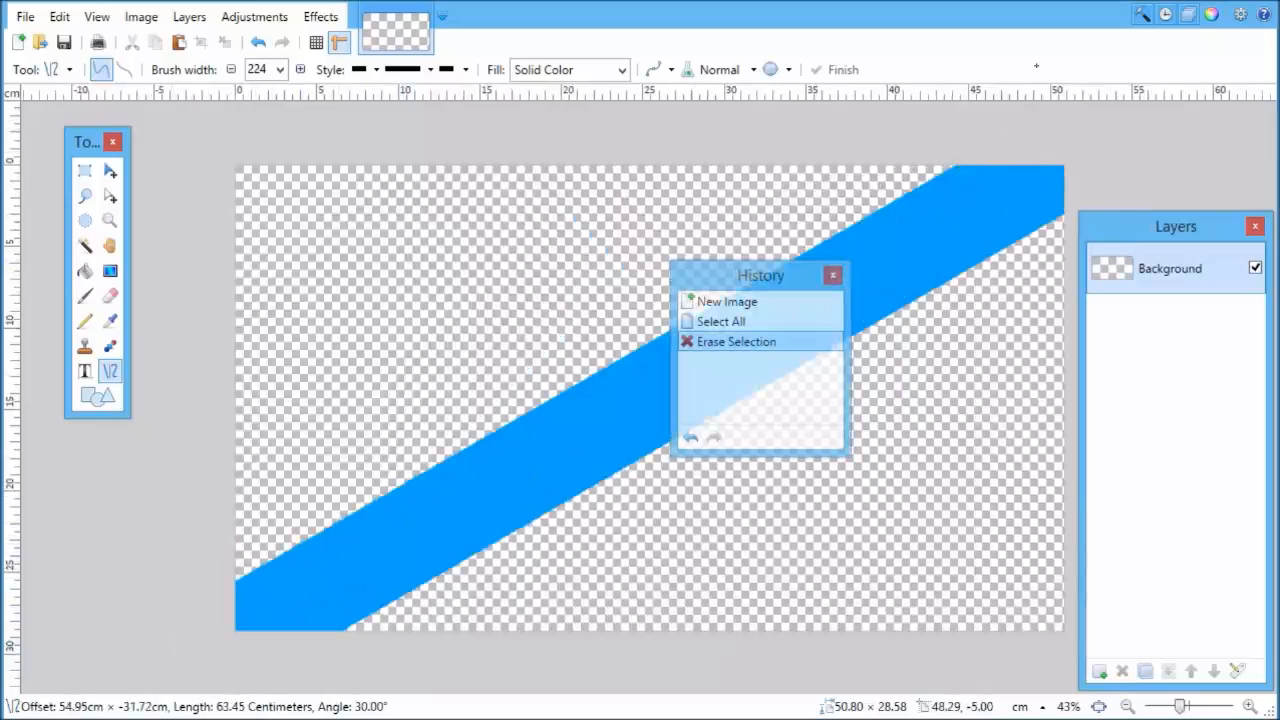
{"action": "left_click_drag", "start_coordinate": [1156, 62], "coordinate": [1162, 59]}
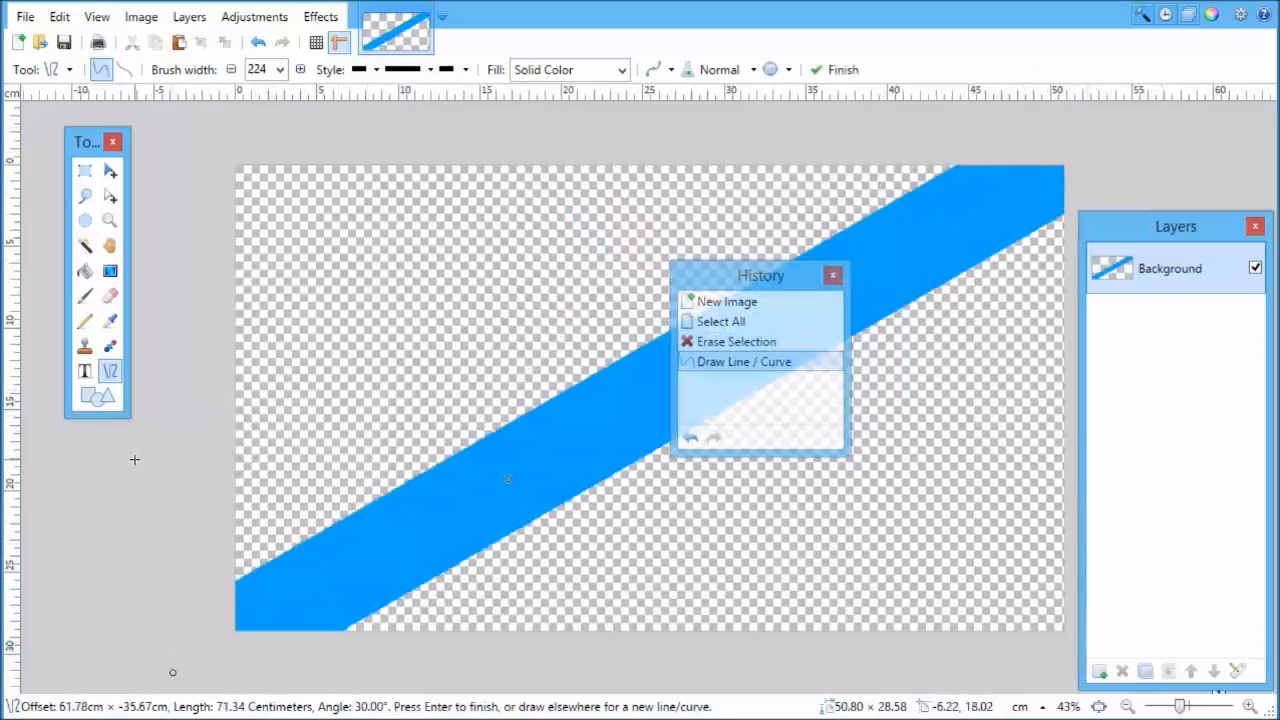
Step: Draw four more parallel blue stripes at 30°, two above and two below the first, spaced evenly and running past the canvas edges
{"action": "left_click_drag", "start_coordinate": [135, 459], "coordinate": [845, 49]}
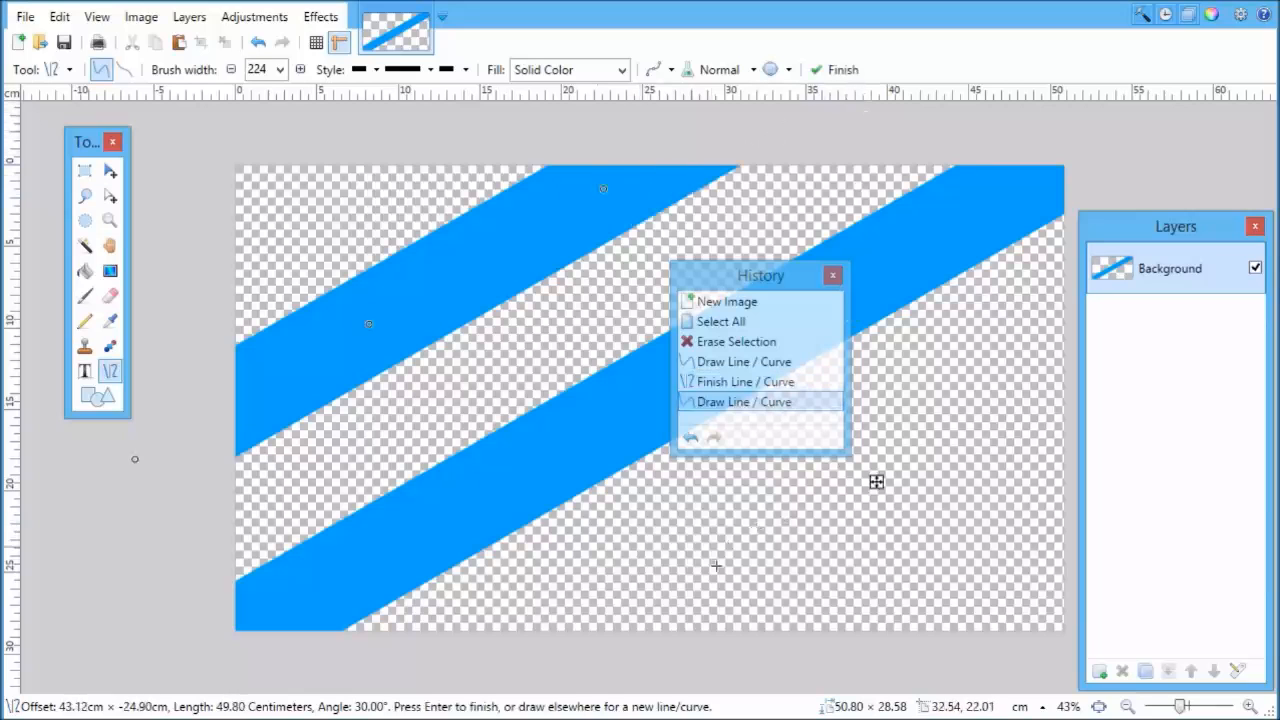
{"action": "mouse_move", "coordinate": [591, 659]}
{"action": "left_mouse_down"}
{"action": "mouse_move", "coordinate": [914, 443]}
{"action": "mouse_move", "coordinate": [1025, 408]}
{"action": "left_mouse_up"}
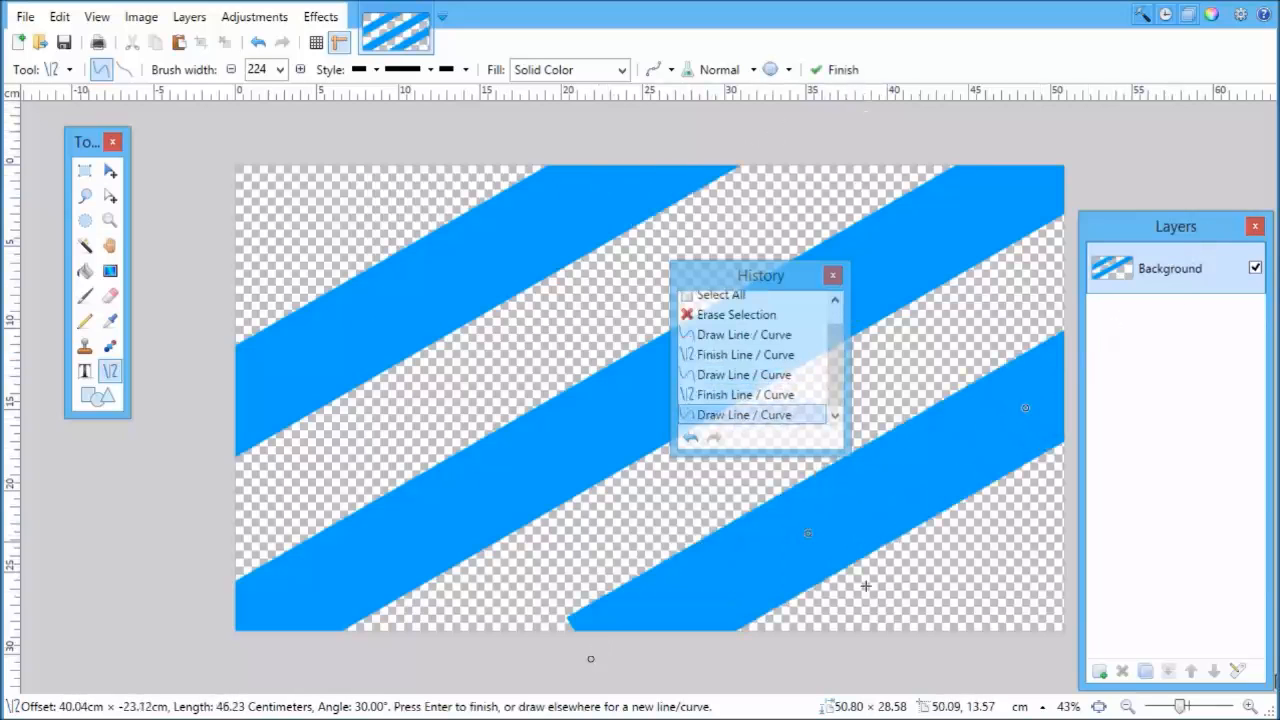
{"action": "key", "text": "ctrl+z"}
{"action": "left_click_drag", "start_coordinate": [547, 680], "coordinate": [1248, 275]}
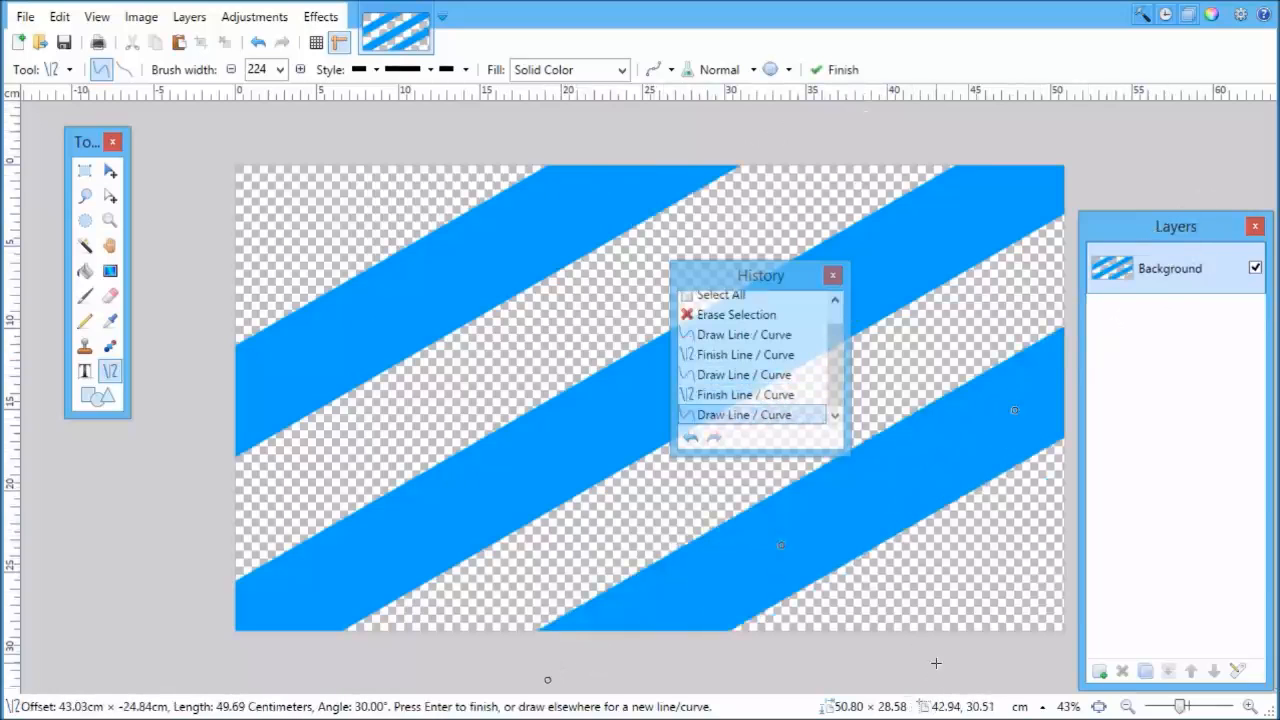
{"action": "left_click_drag", "start_coordinate": [951, 674], "coordinate": [1279, 483]}
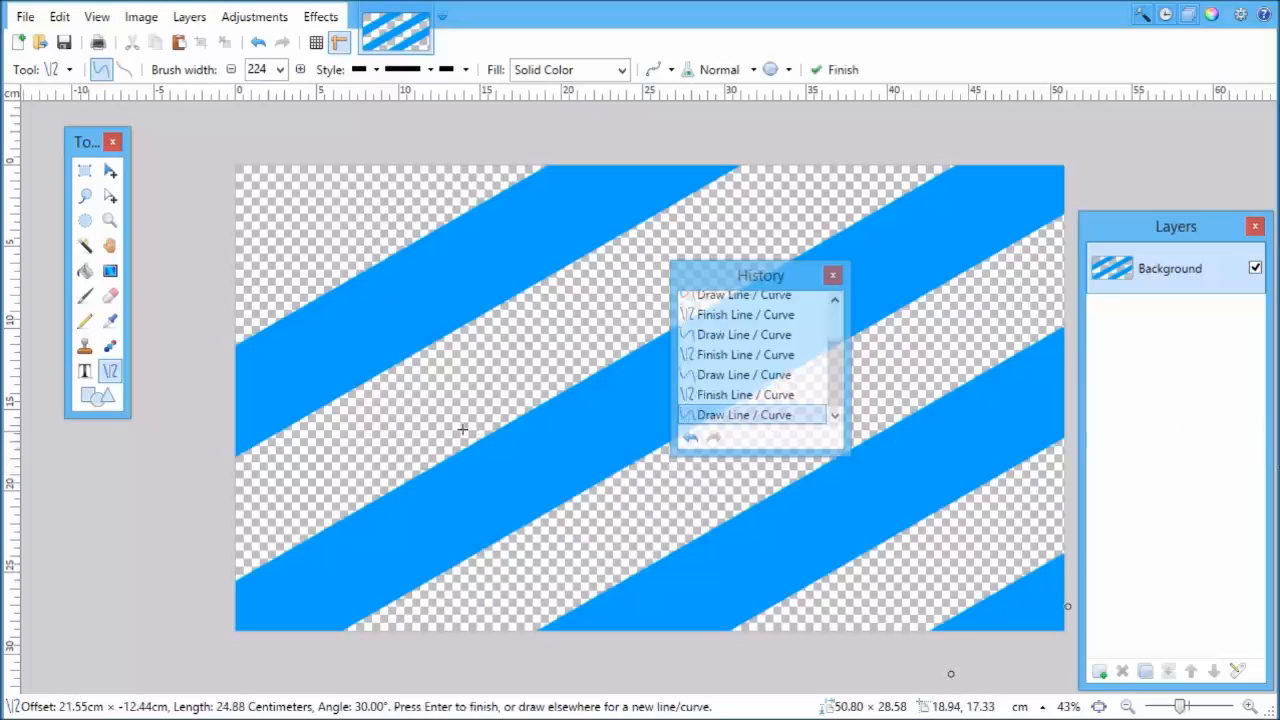
{"action": "left_click_drag", "start_coordinate": [201, 214], "coordinate": [515, 37]}
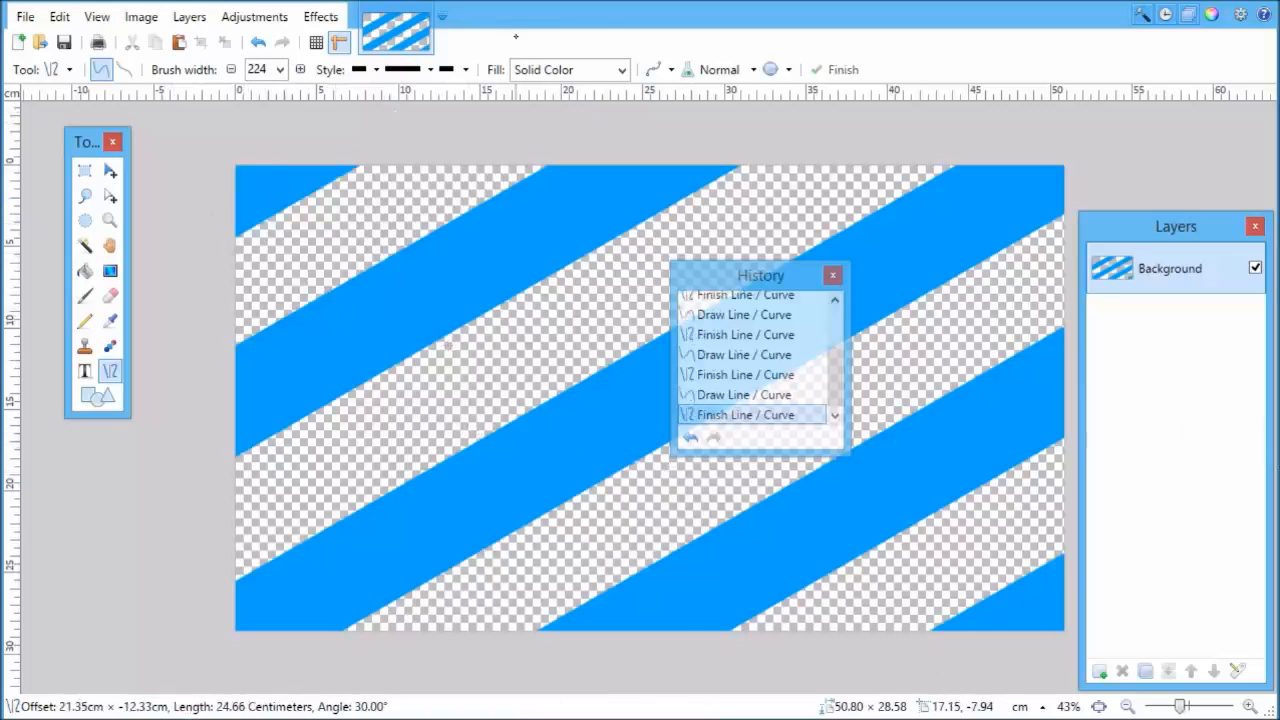
{"action": "left_click_drag", "start_coordinate": [591, 1], "coordinate": [591, 1]}
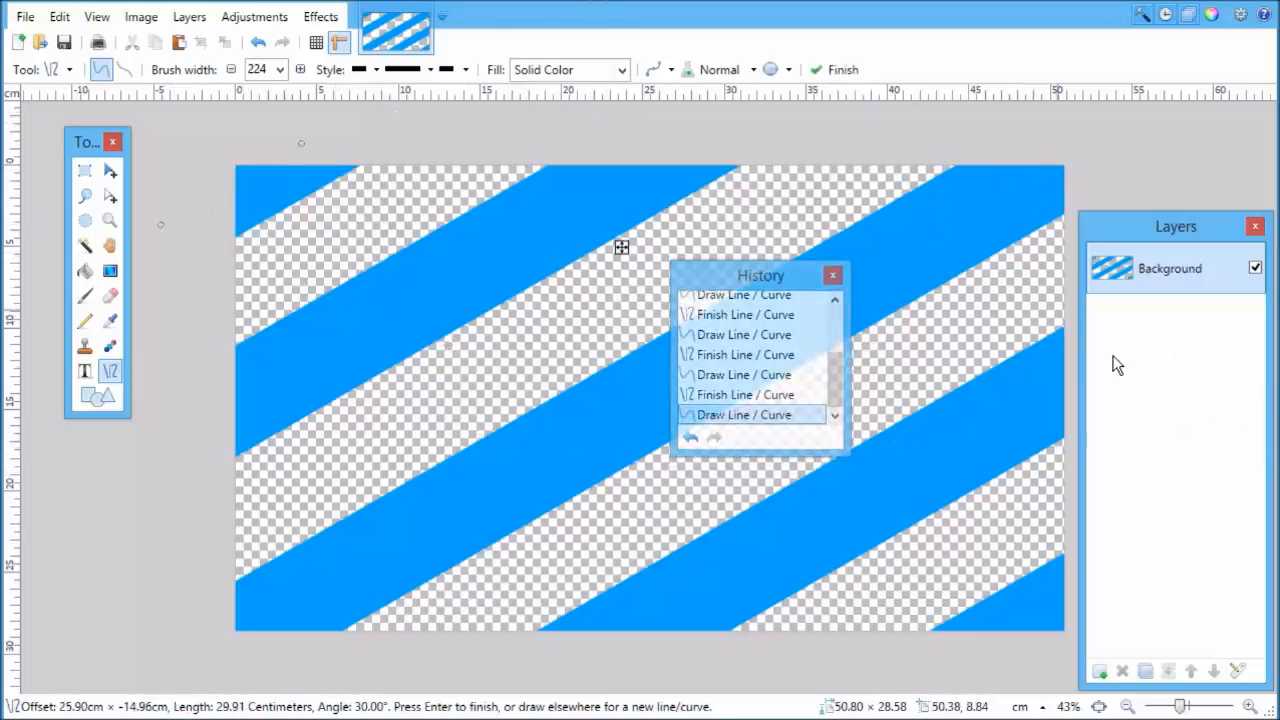
Step: Add a new layer beneath the striped Background layer and close the History window
{"action": "left_click", "coordinate": [1099, 671]}
{"action": "left_click_drag", "start_coordinate": [1216, 250], "coordinate": [1180, 330]}
{"action": "left_click_drag", "start_coordinate": [756, 289], "coordinate": [866, 259]}
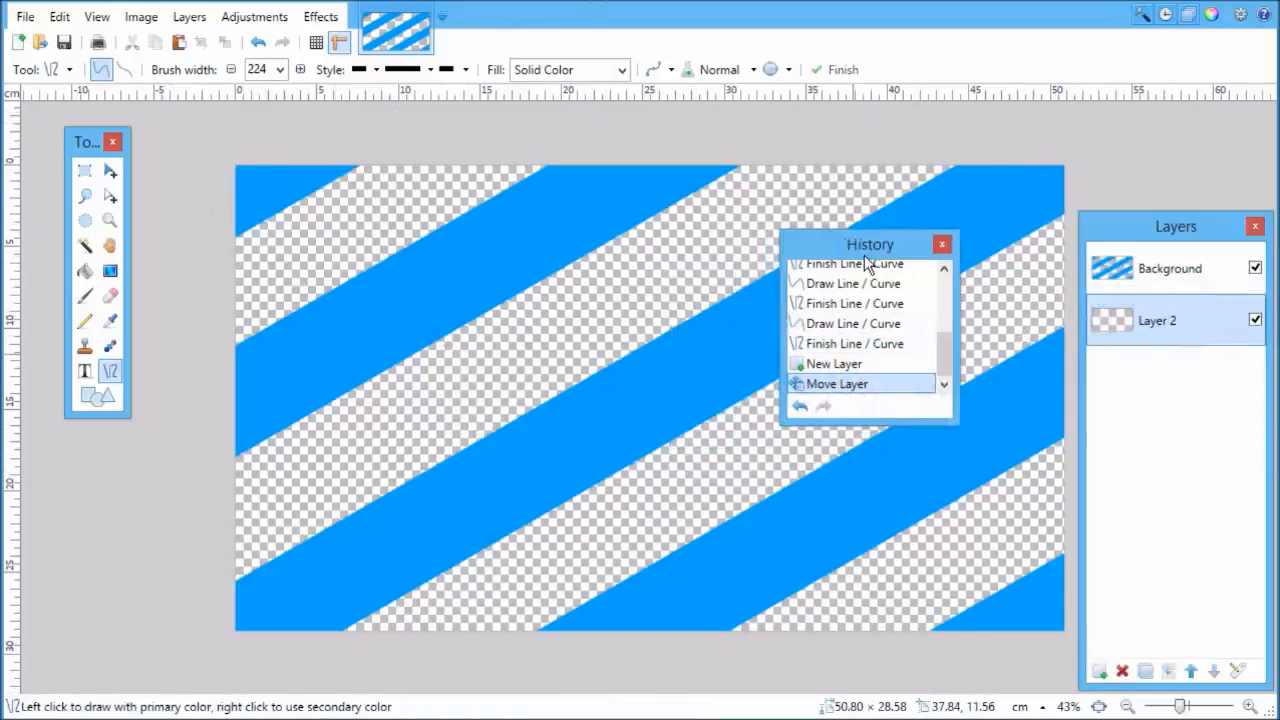
{"action": "left_click", "coordinate": [942, 245]}
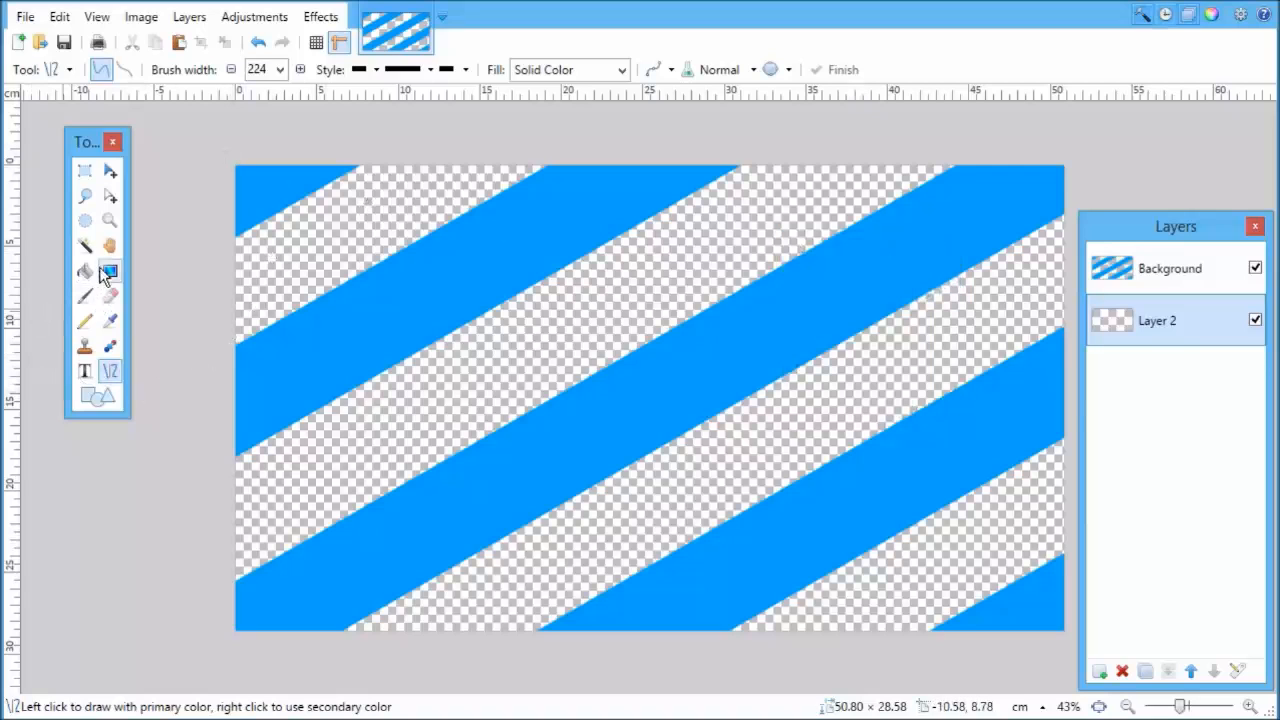
Step: Fill the new bottom layer with white using the Paint Bucket, replacing a mistaken blue fill
{"action": "left_click", "coordinate": [82, 272]}
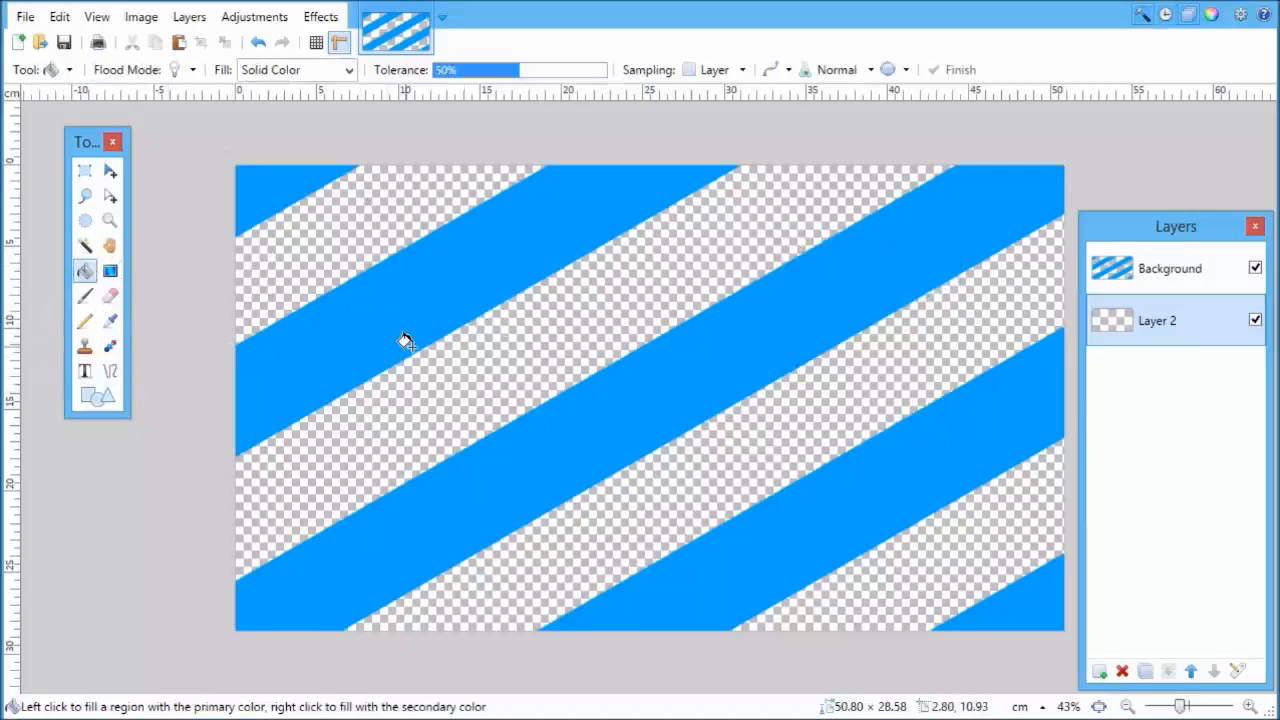
{"action": "left_click", "coordinate": [479, 371]}
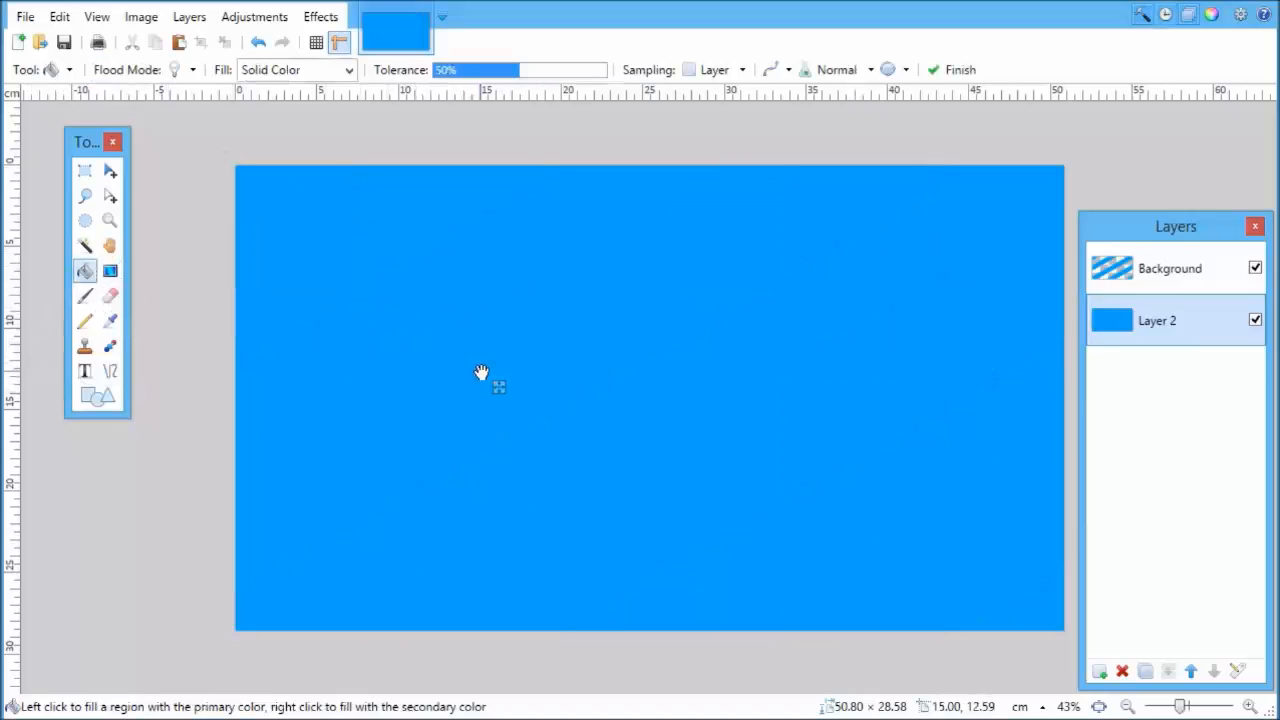
{"action": "key", "text": "ctrl+z"}
{"action": "right_click", "coordinate": [477, 368]}
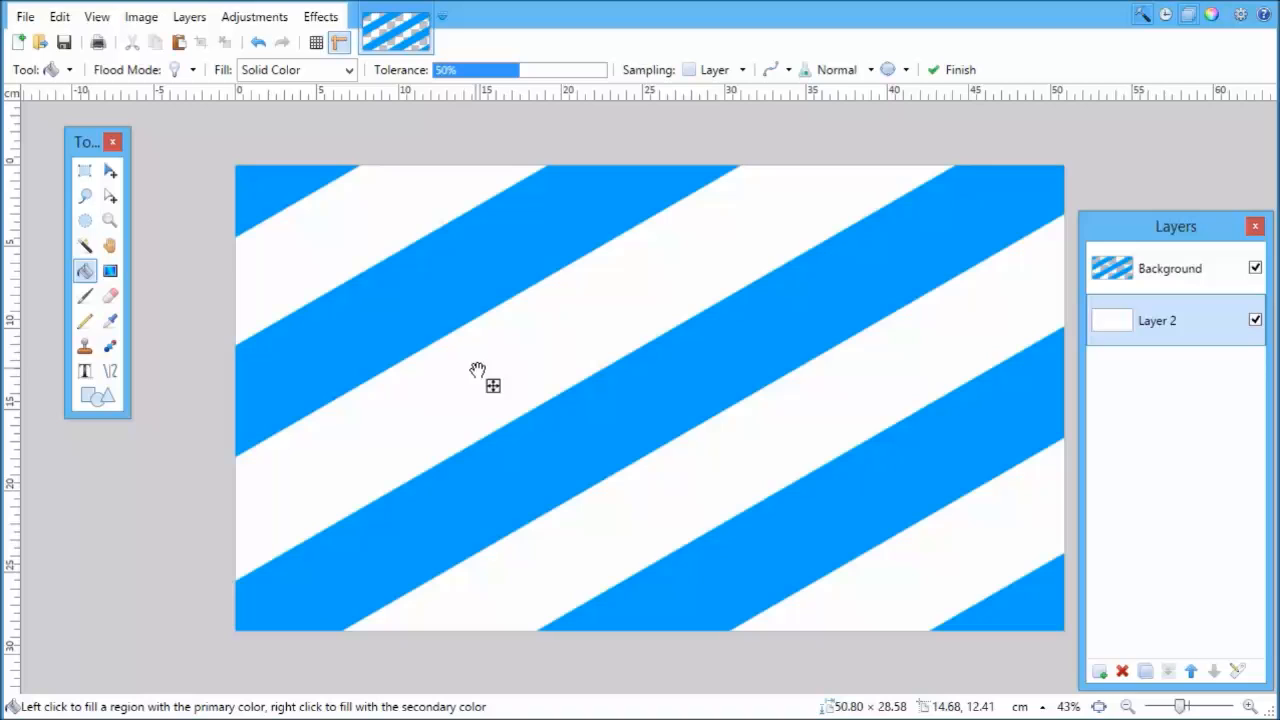
Step: Apply a black Drop Shadow to the striped Background layer with Offset X 11, Widening Radius 11 and Blur Radius 12
{"action": "left_click", "coordinate": [321, 17]}
{"action": "mouse_move", "coordinate": [380, 183]}
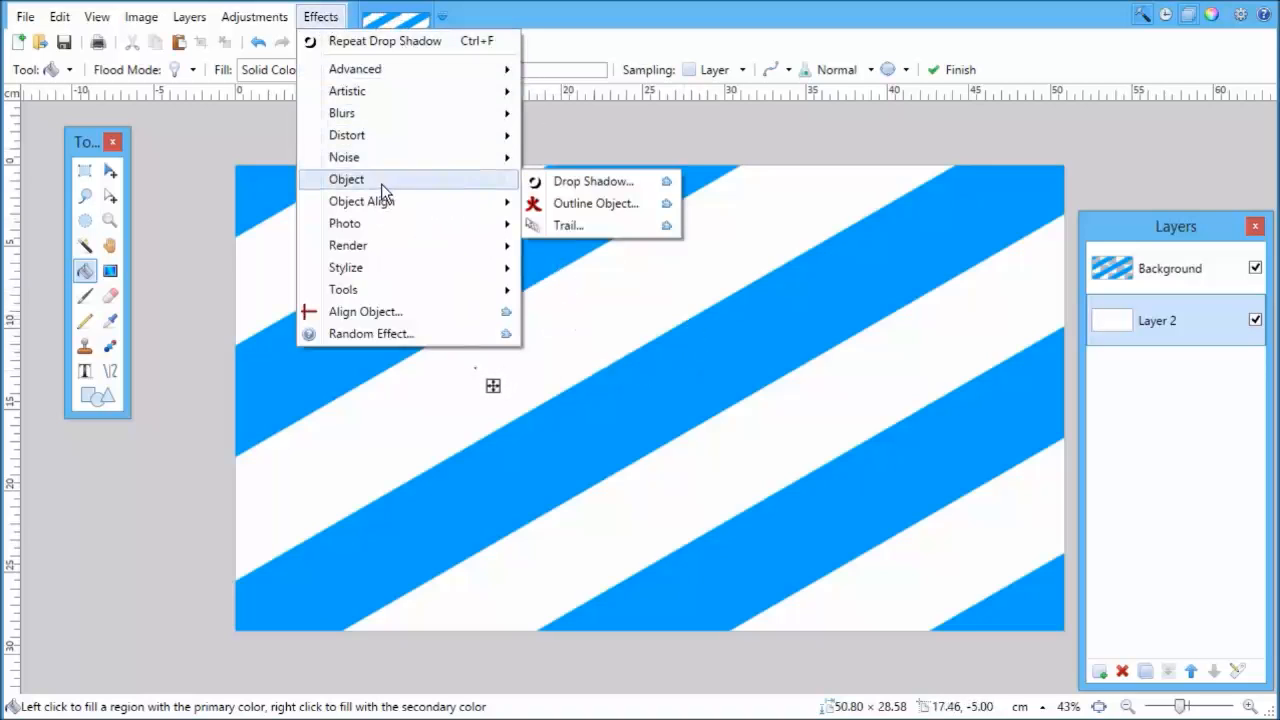
{"action": "left_click", "coordinate": [1168, 274]}
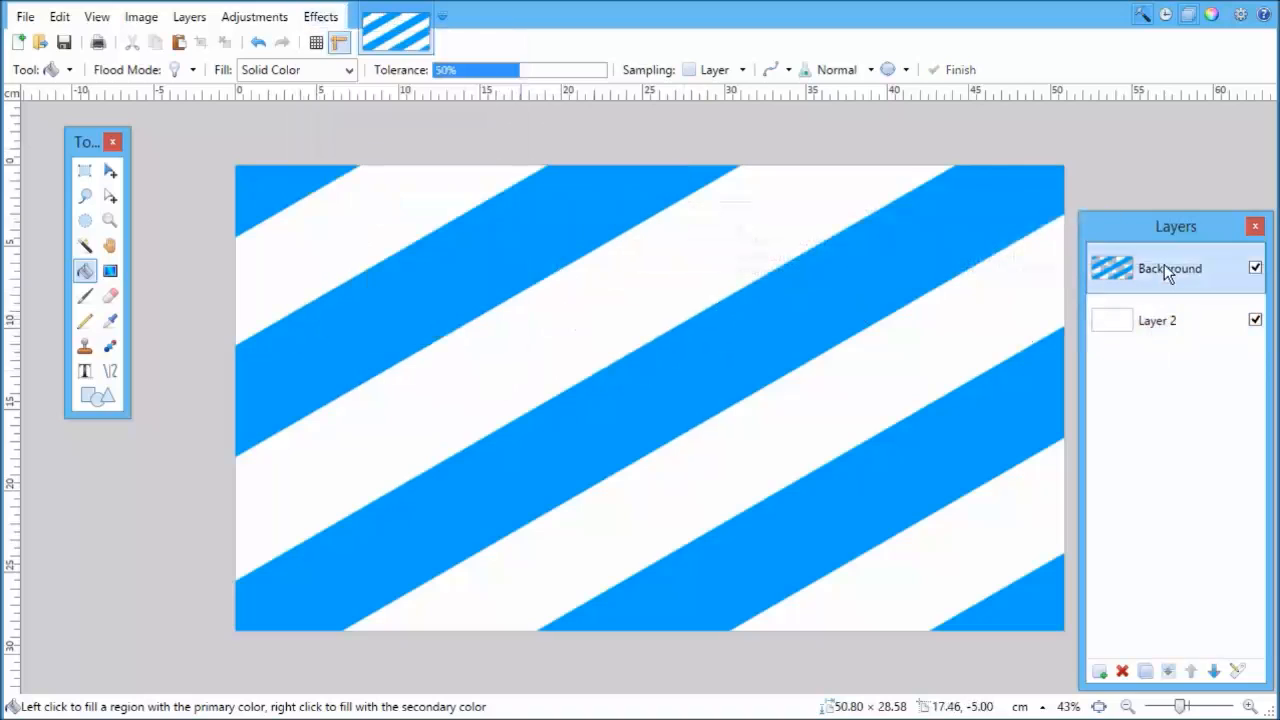
{"action": "left_click", "coordinate": [321, 17]}
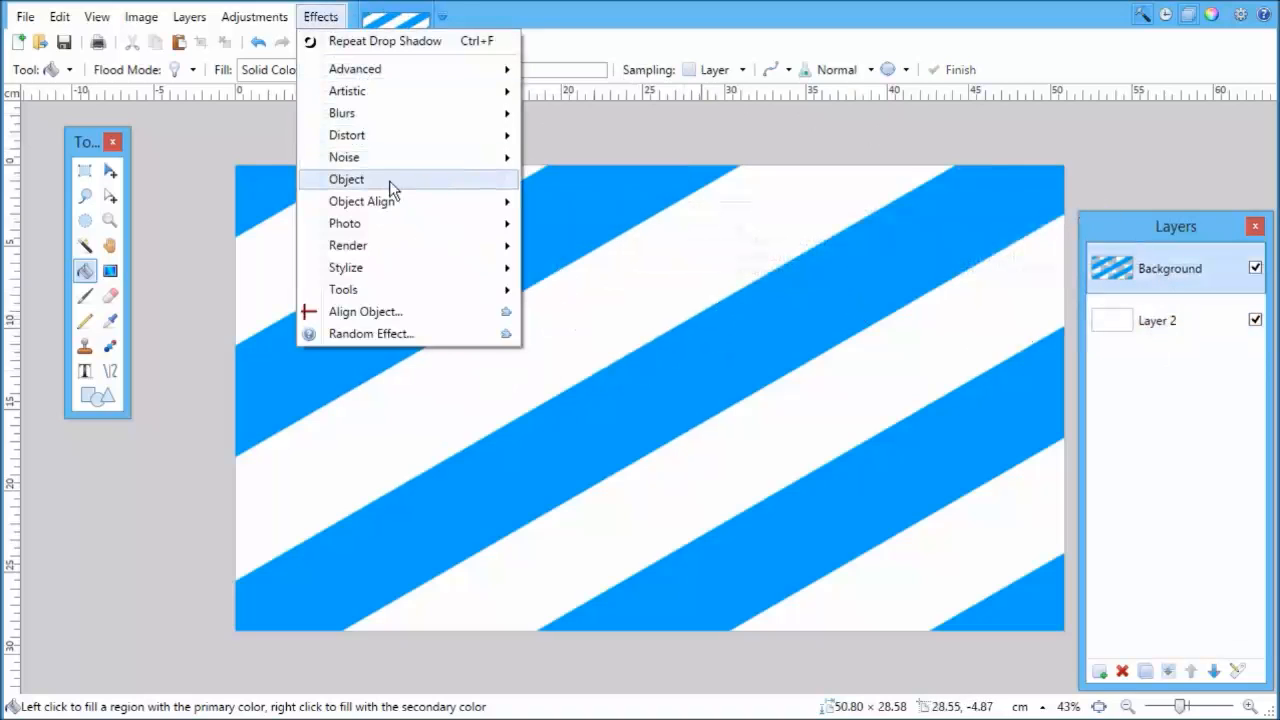
{"action": "mouse_move", "coordinate": [391, 185]}
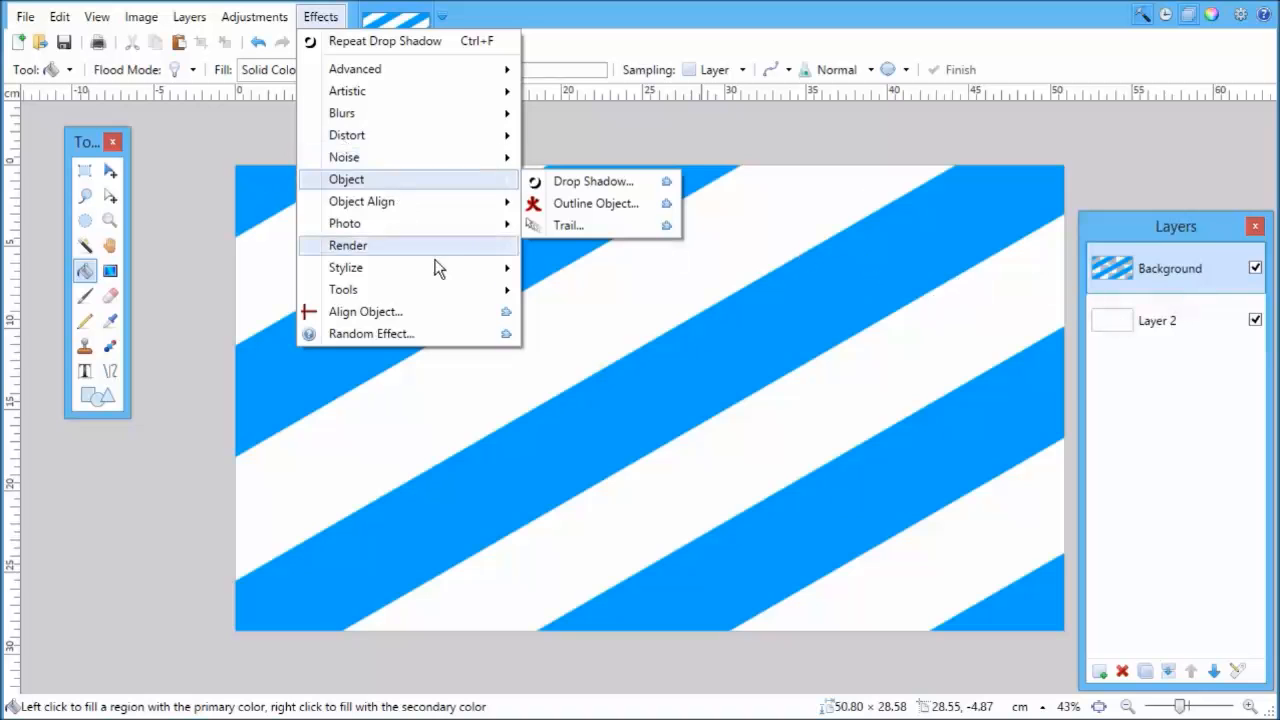
{"action": "left_click", "coordinate": [626, 183]}
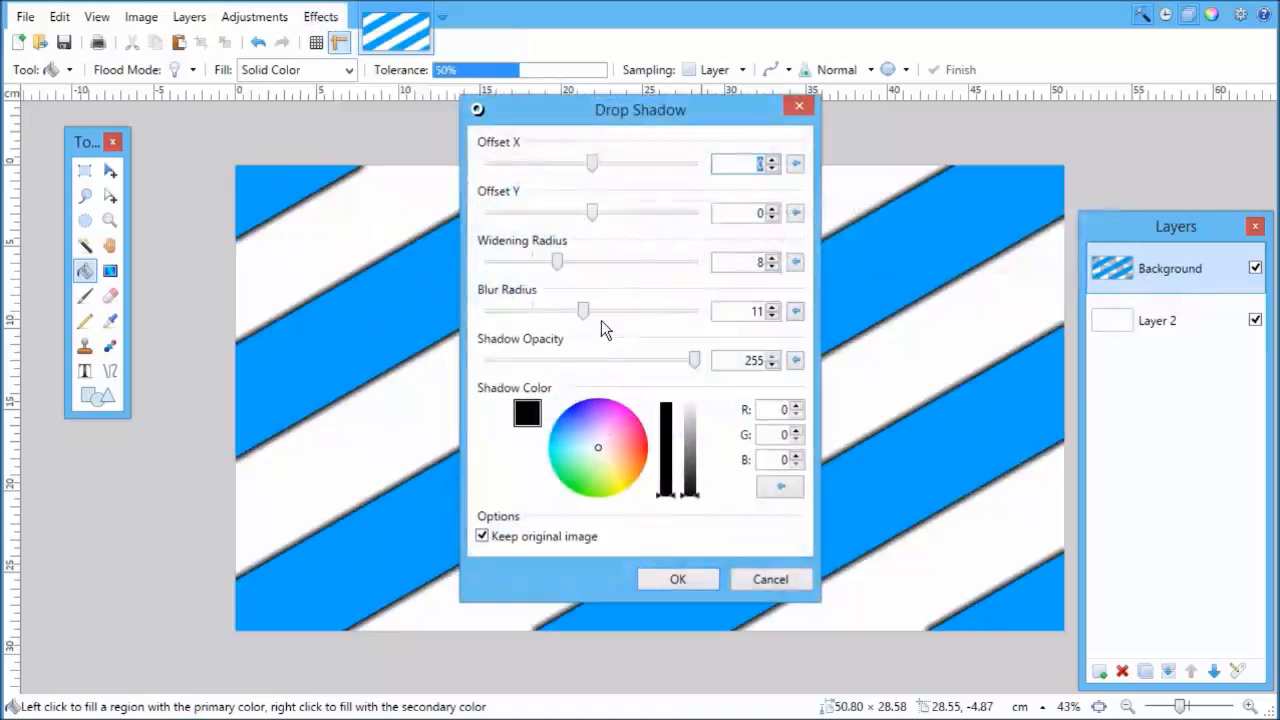
{"action": "left_click_drag", "start_coordinate": [588, 320], "coordinate": [597, 322]}
{"action": "left_click_drag", "start_coordinate": [551, 263], "coordinate": [582, 262]}
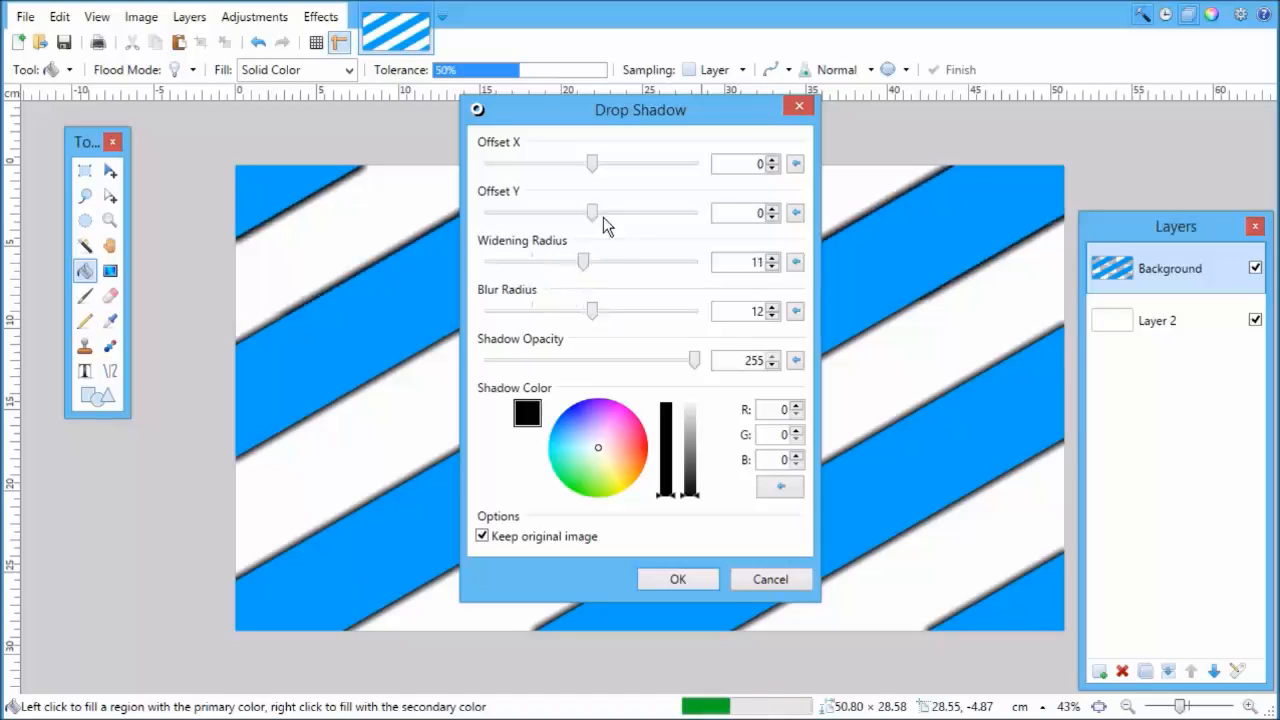
{"action": "left_click_drag", "start_coordinate": [594, 168], "coordinate": [620, 175]}
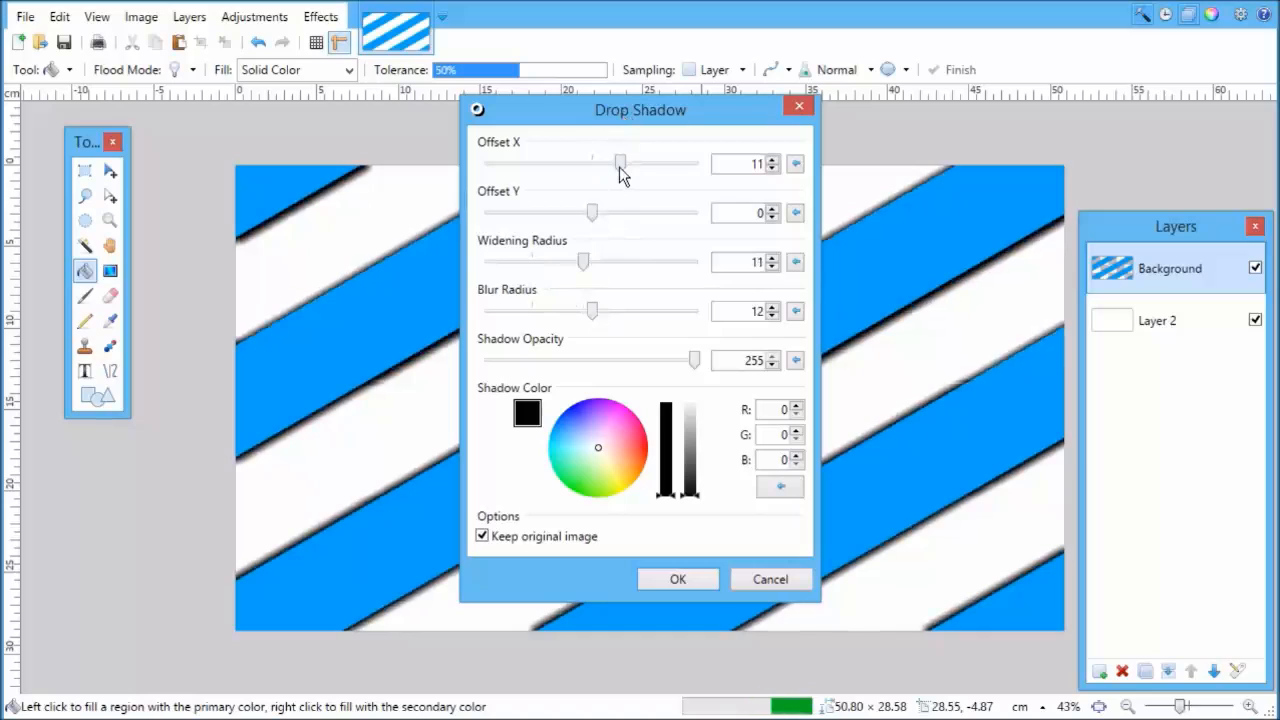
{"action": "left_click", "coordinate": [678, 578]}
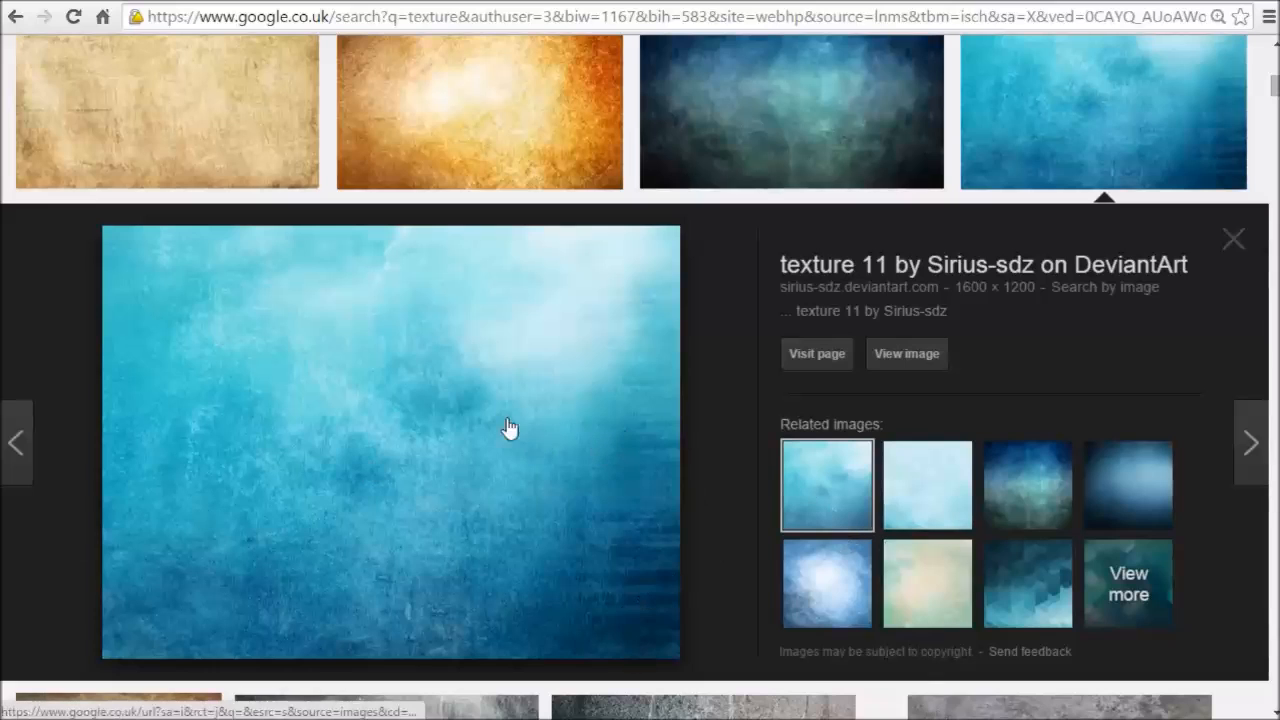
Step: Copy the blue grunge texture image from the Google Images preview and switch back to Paint.NET
{"action": "right_click", "coordinate": [509, 428]}
{"action": "left_click", "coordinate": [545, 607]}
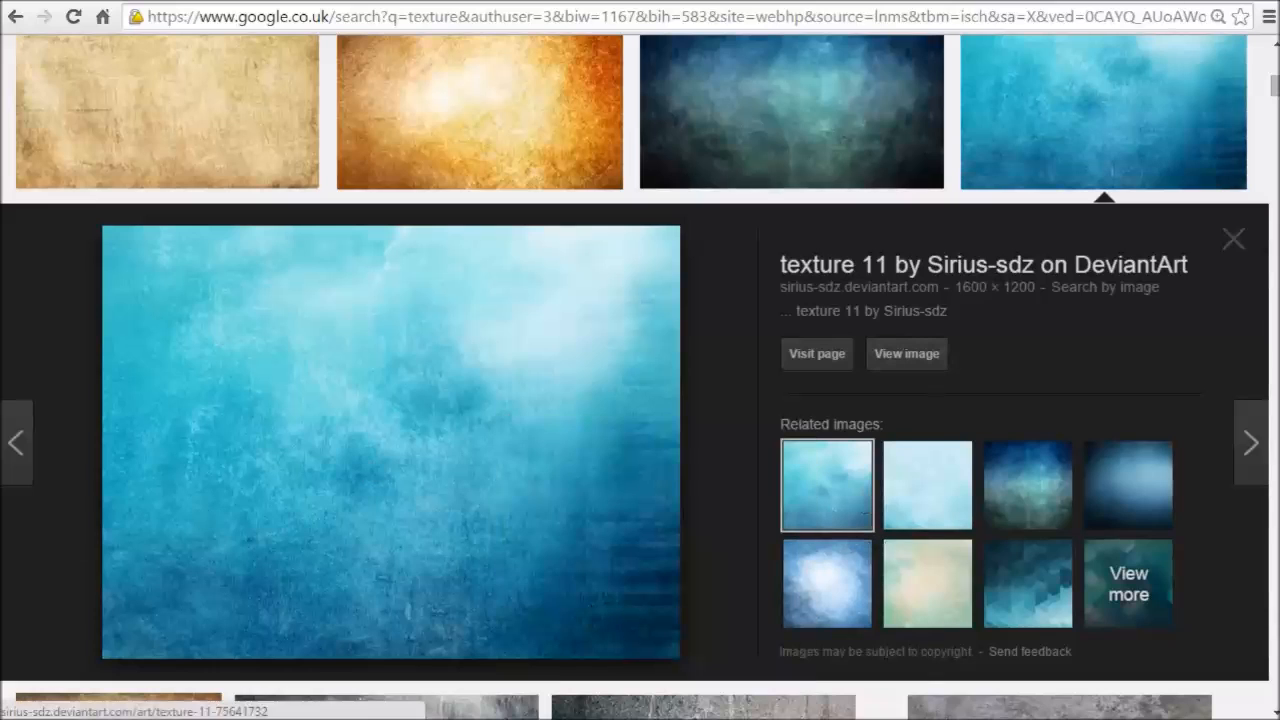
{"action": "left_click", "coordinate": [1142, 2]}
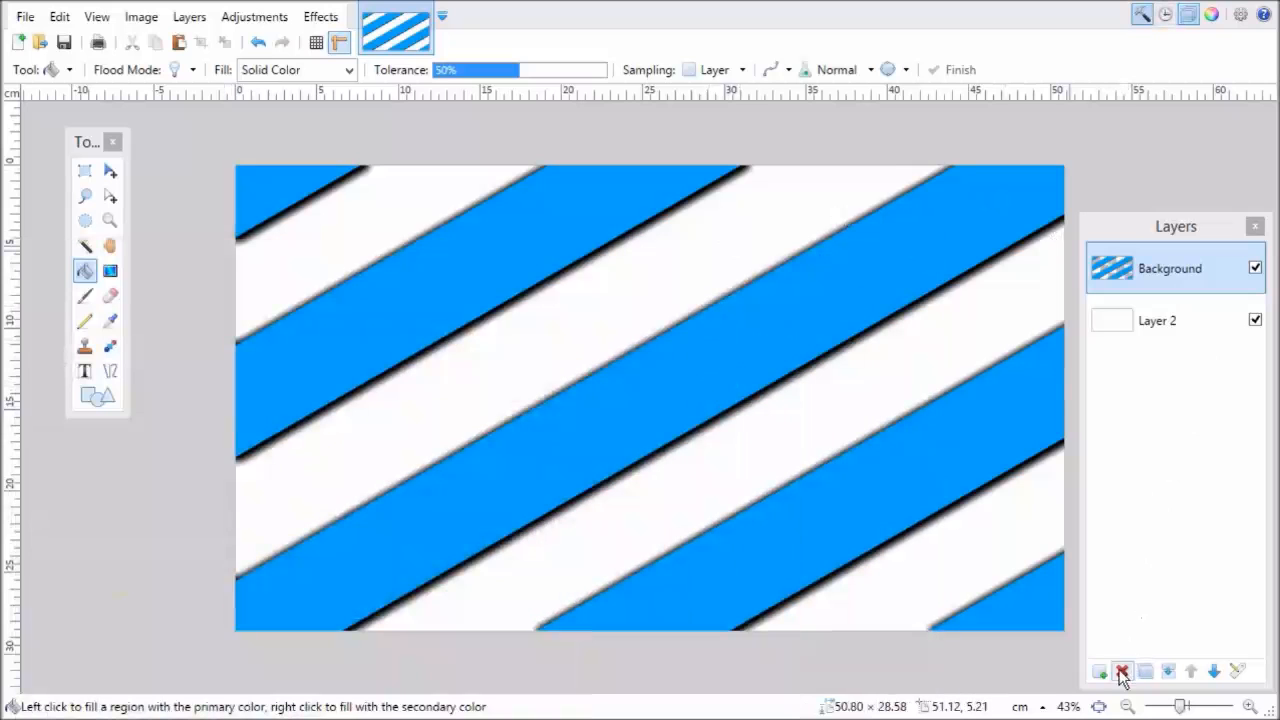
Step: Paste the texture into a new layer, keeping the canvas size, and enlarge it to about 53.6 × 40.2 cm to cover the canvas
{"action": "key", "text": "ctrl+shift+v"}
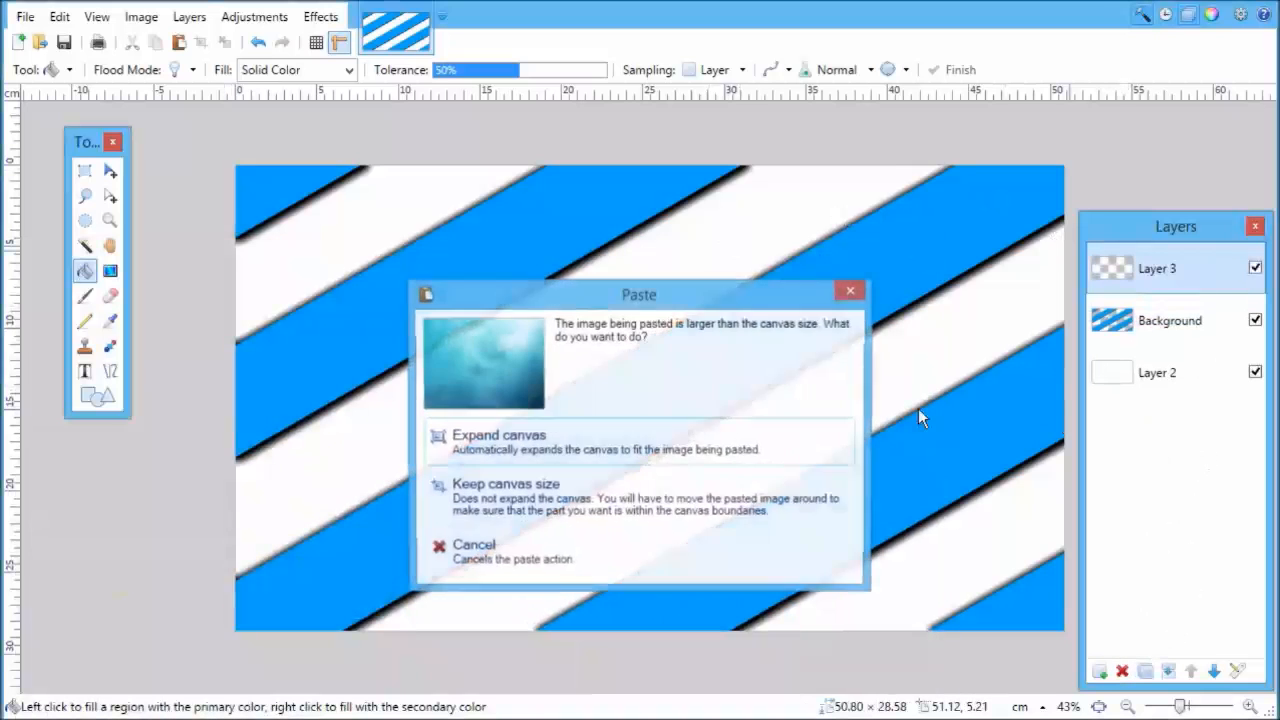
{"action": "left_click", "coordinate": [700, 502]}
{"action": "scroll", "coordinate": [806, 430], "scroll_direction": "down", "scroll_amount": 2}
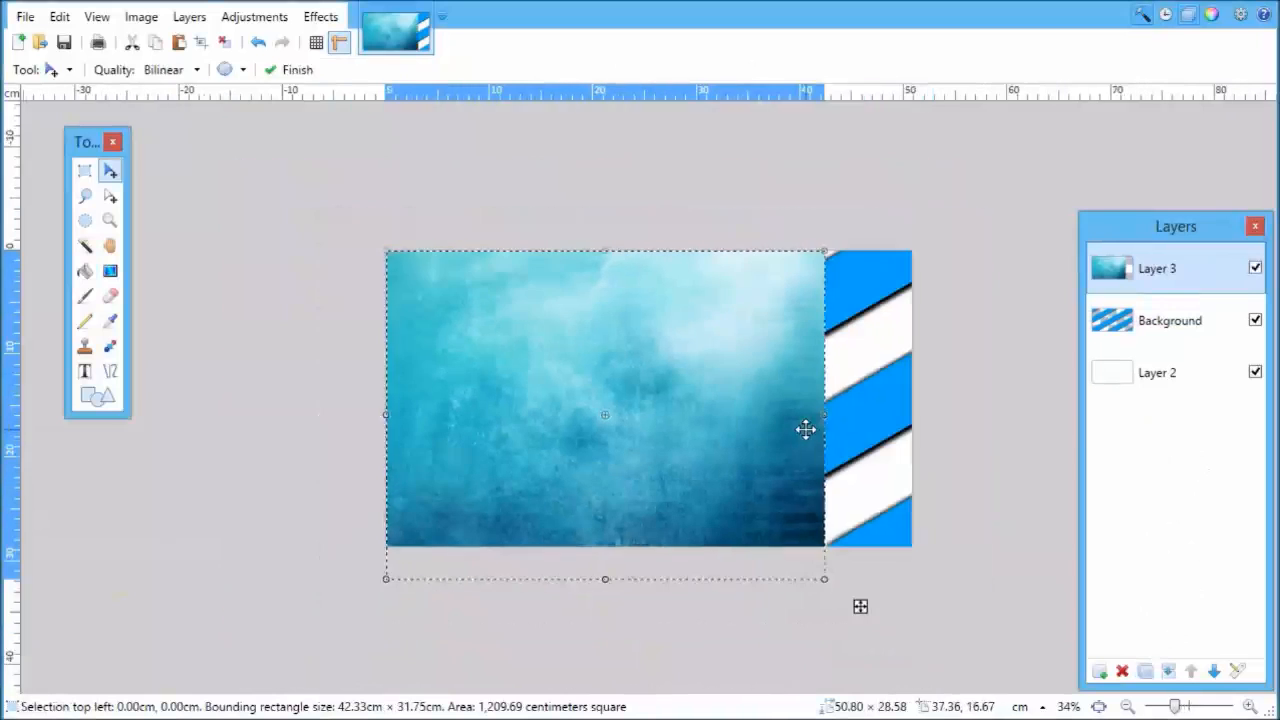
{"action": "left_click_drag", "start_coordinate": [823, 584], "coordinate": [780, 506]}
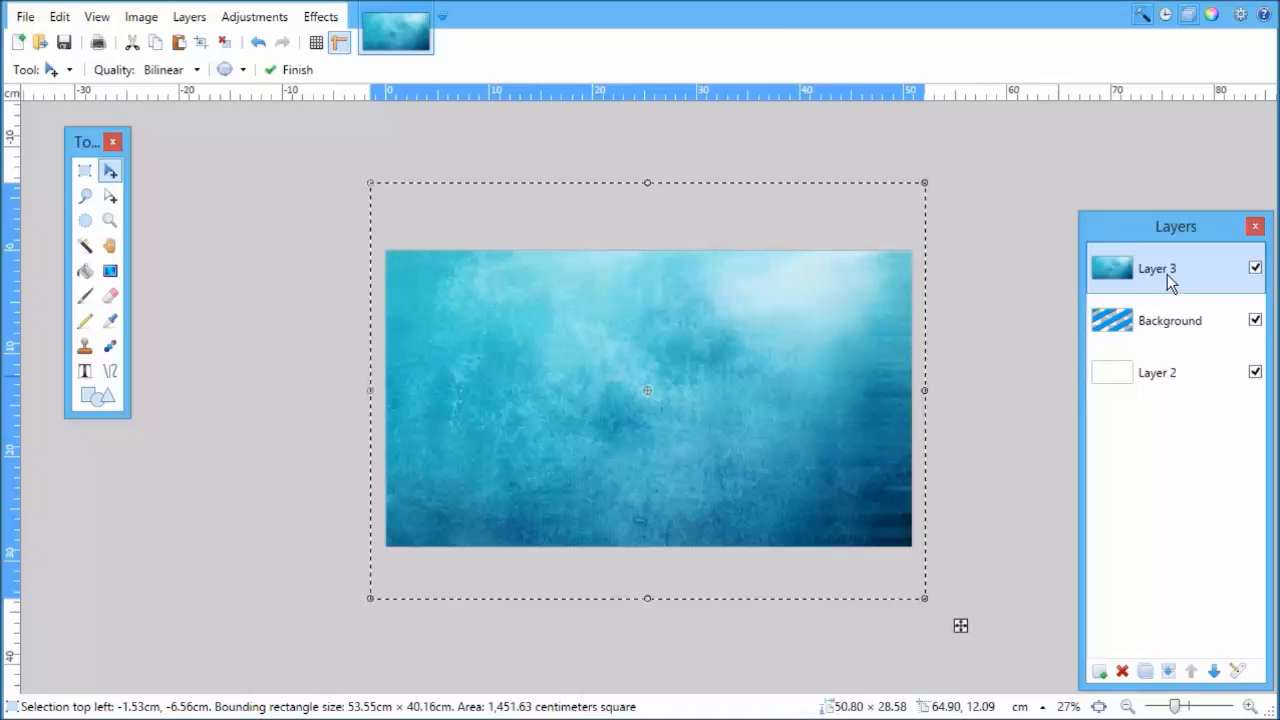
Step: Lower the opacity of the texture on Layer 3 so the stripes show through, deselect it and inspect the blend
{"action": "double_click", "coordinate": [1126, 274]}
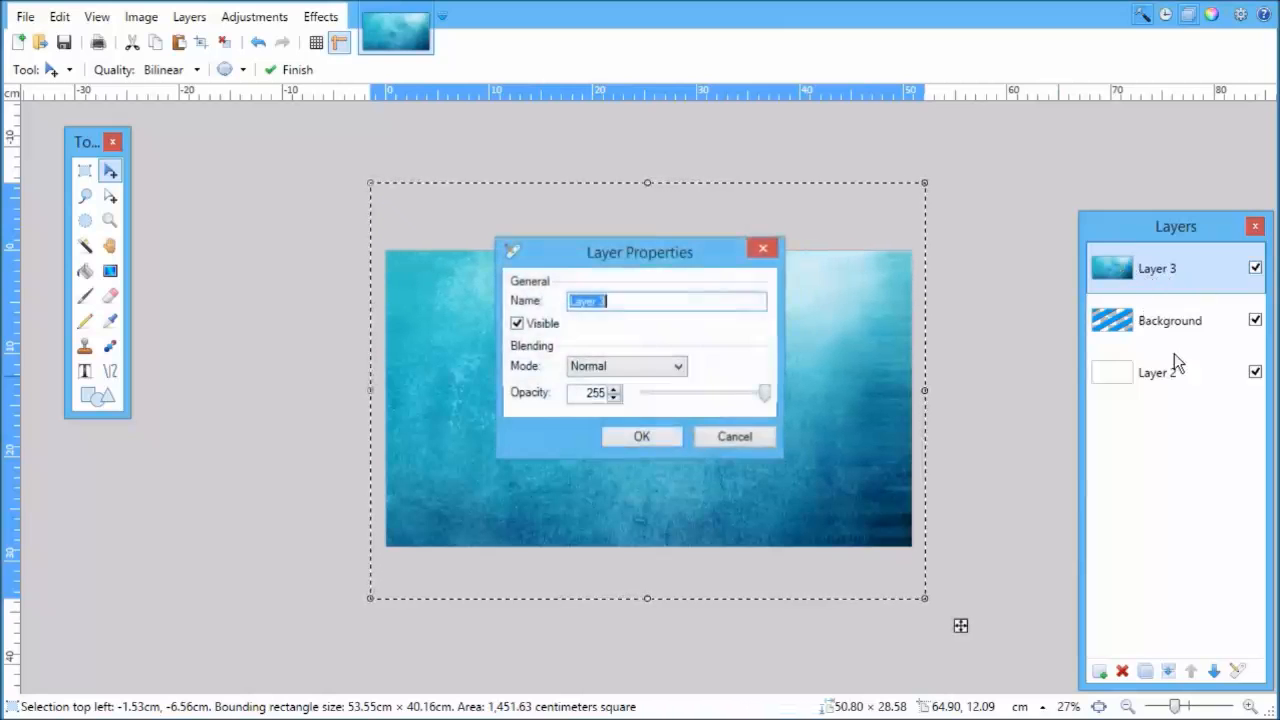
{"action": "left_click_drag", "start_coordinate": [762, 400], "coordinate": [680, 400]}
{"action": "left_click", "coordinate": [640, 443]}
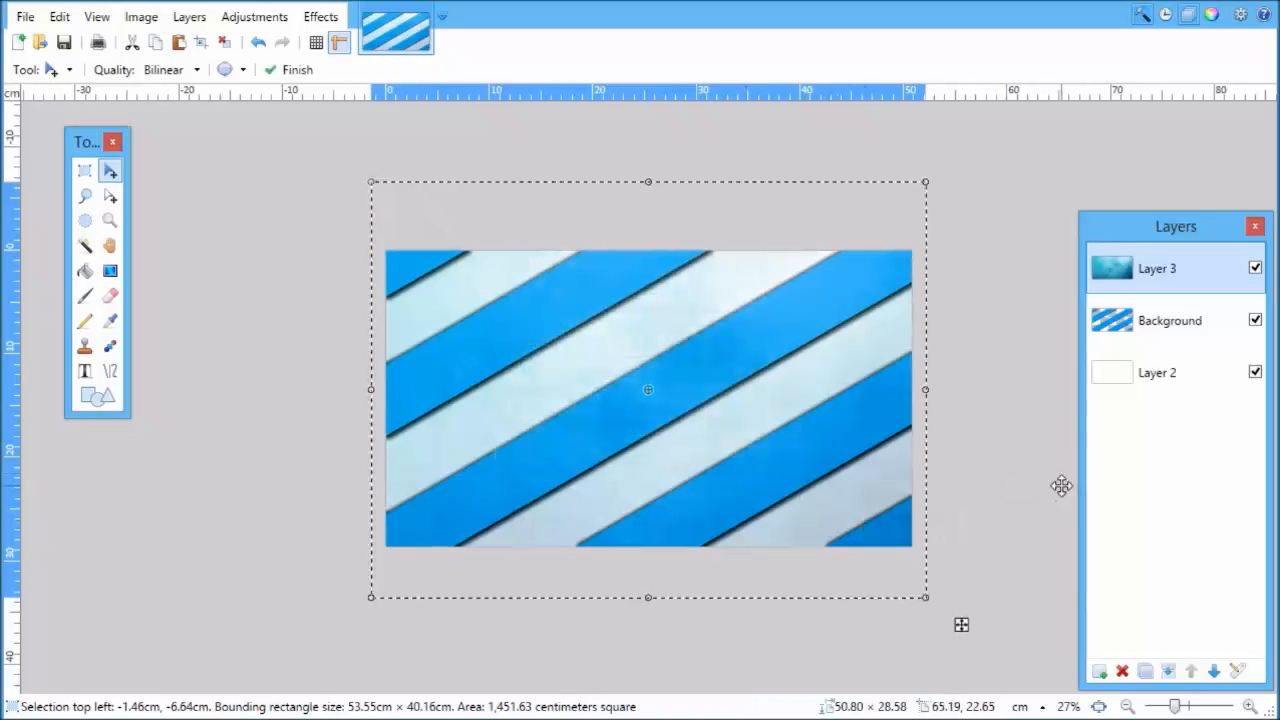
{"action": "left_click", "coordinate": [86, 172]}
{"action": "left_click", "coordinate": [240, 299]}
{"action": "scroll", "coordinate": [724, 347], "scroll_direction": "up", "scroll_amount": 4}
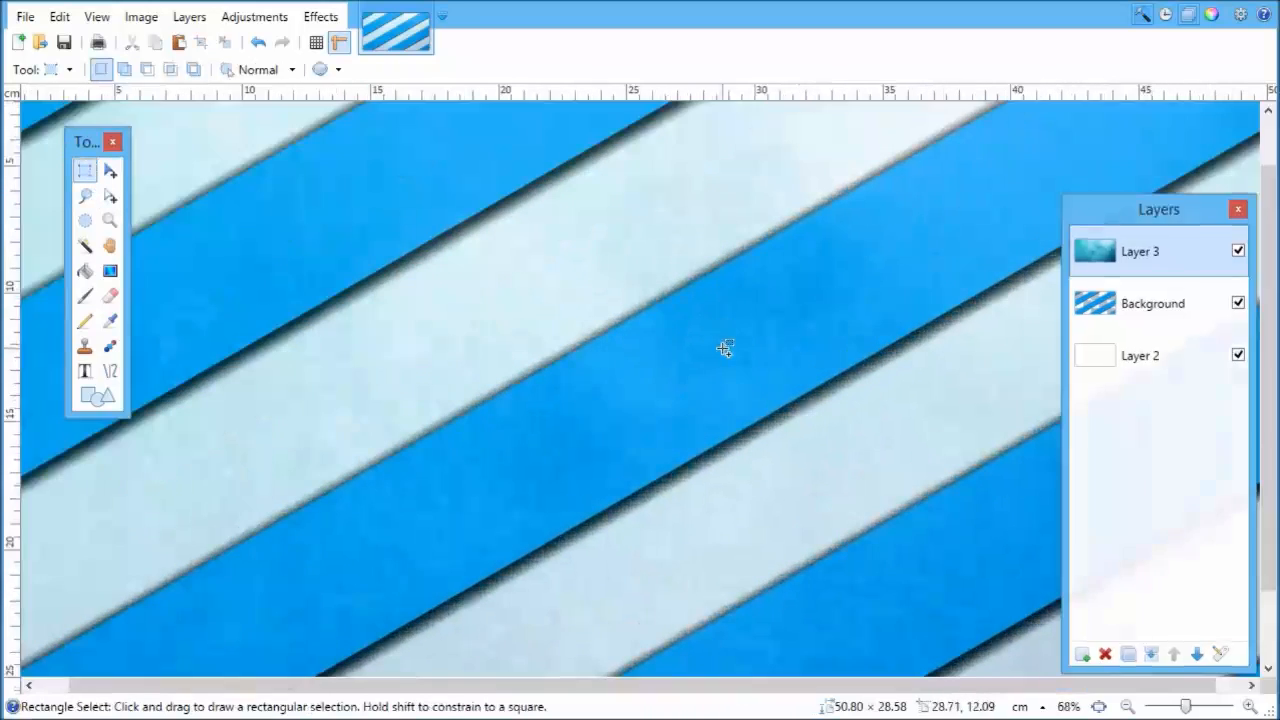
{"action": "scroll", "coordinate": [723, 349], "scroll_direction": "down", "scroll_amount": 2}
{"action": "scroll", "coordinate": [723, 349], "scroll_direction": "up", "scroll_amount": 1}
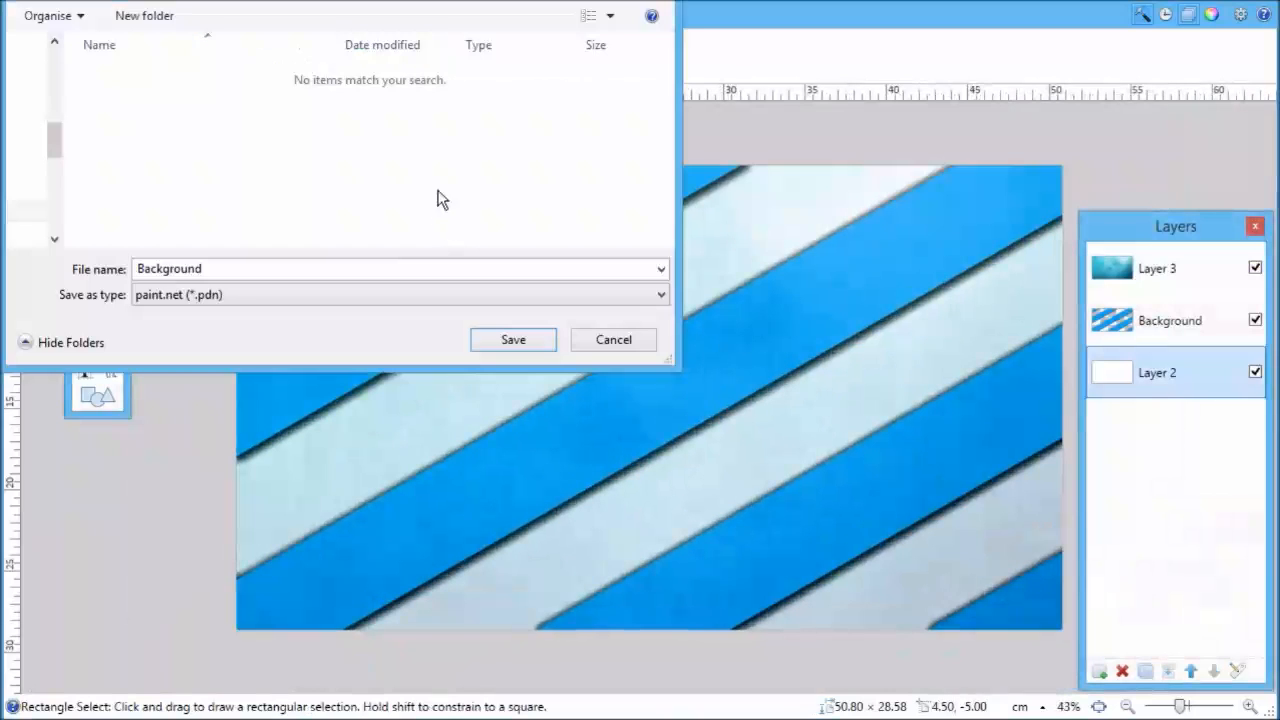
Step: Save the image as Background in paint.net format, and save a flattened 32-bit PNG copy under the same name
{"action": "left_click", "coordinate": [525, 343]}
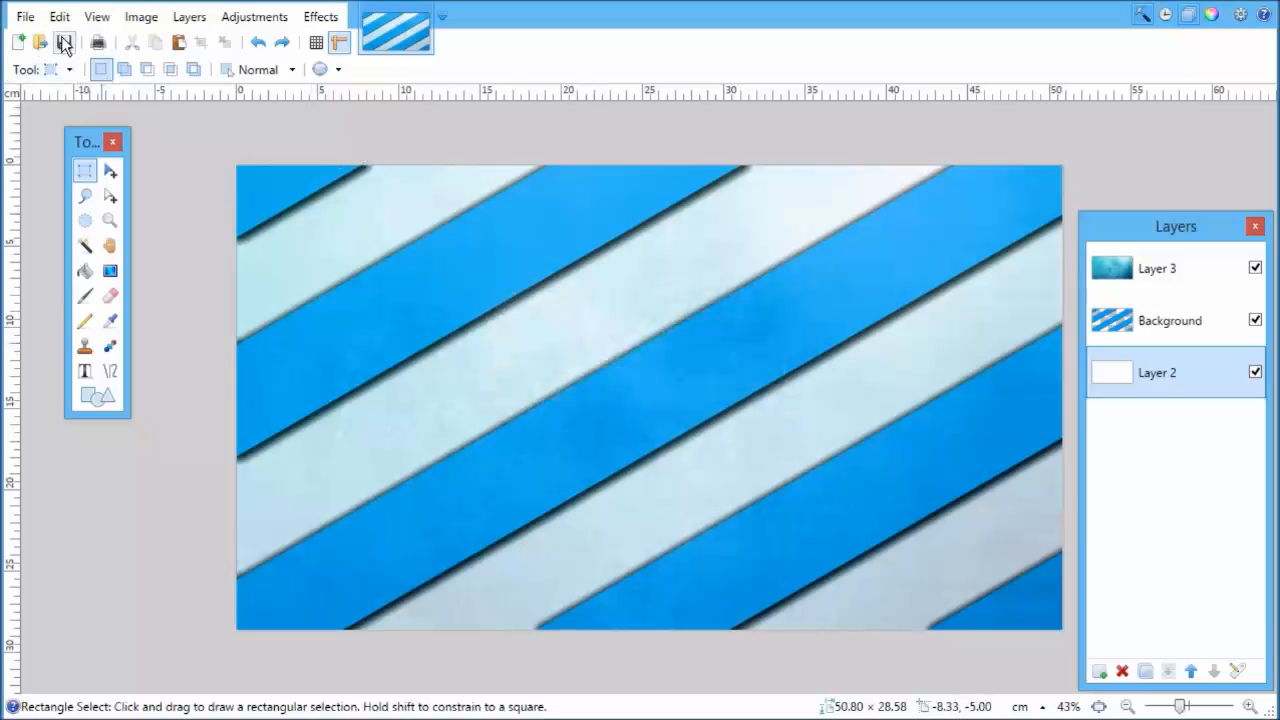
{"action": "left_click", "coordinate": [25, 17]}
{"action": "left_click", "coordinate": [90, 180]}
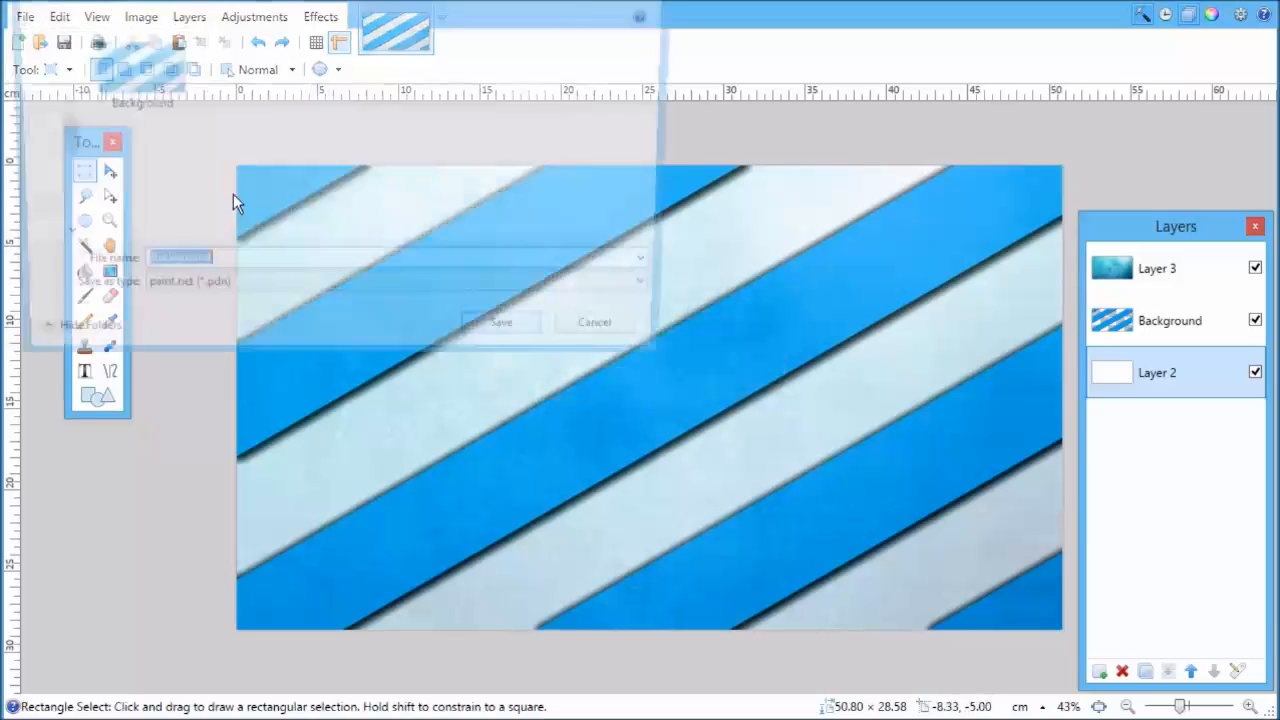
{"action": "left_click", "coordinate": [251, 297]}
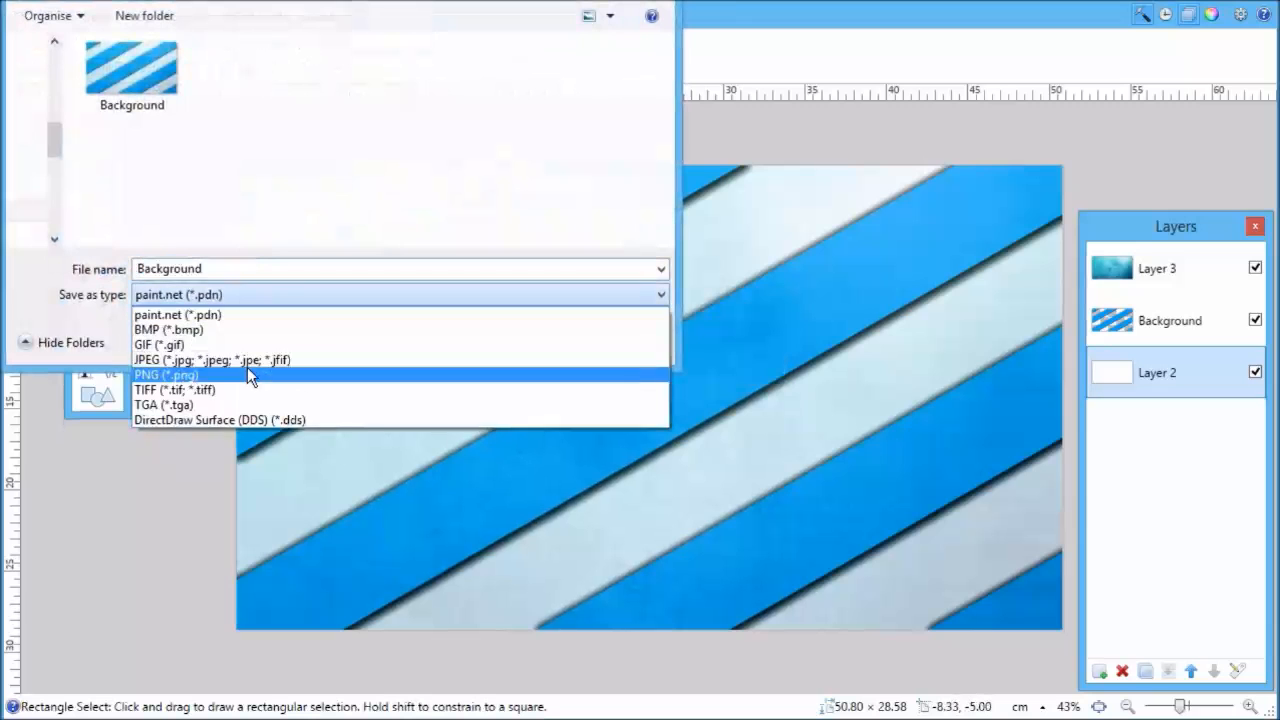
{"action": "left_click", "coordinate": [247, 365]}
{"action": "left_click", "coordinate": [499, 341]}
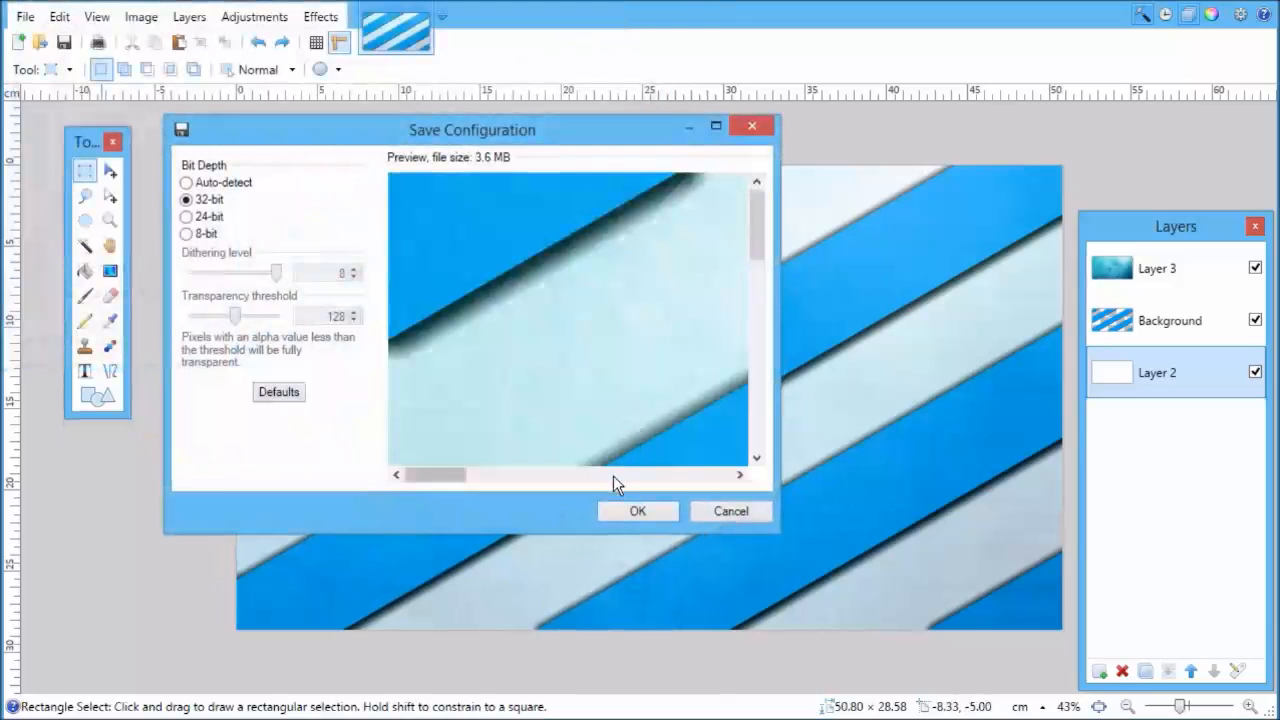
{"action": "left_click", "coordinate": [652, 511]}
{"action": "left_click", "coordinate": [674, 375]}
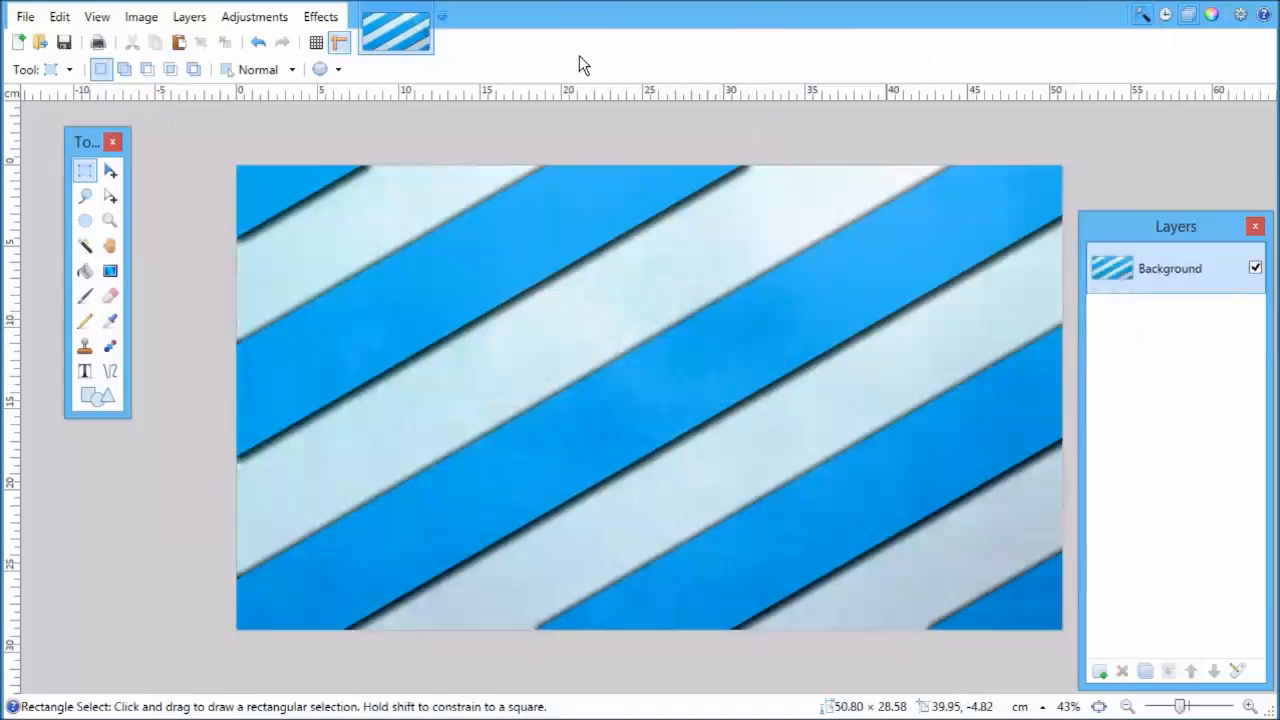
Step: Copy the whole flattened striped image and paste it into a new blank image of the same size
{"action": "key", "text": "ctrl+a"}
{"action": "key", "text": "t"}
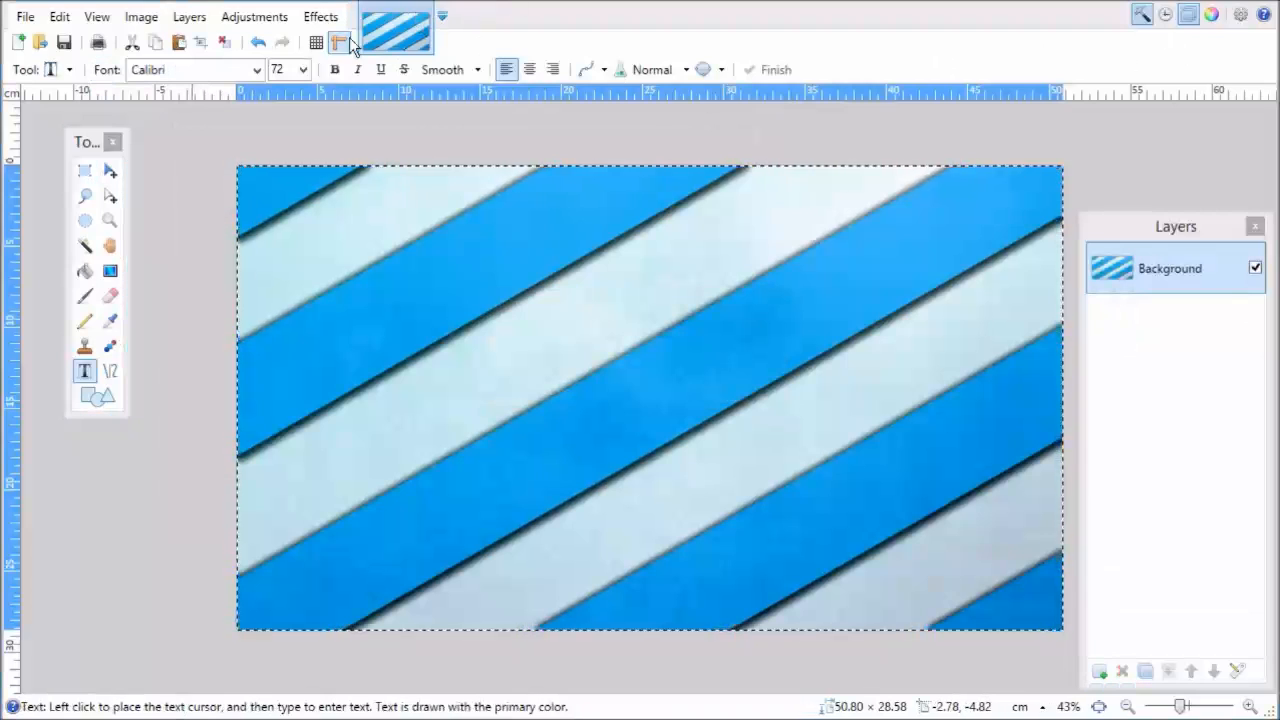
{"action": "left_click", "coordinate": [25, 17]}
{"action": "left_click", "coordinate": [78, 41]}
{"action": "left_click", "coordinate": [644, 474]}
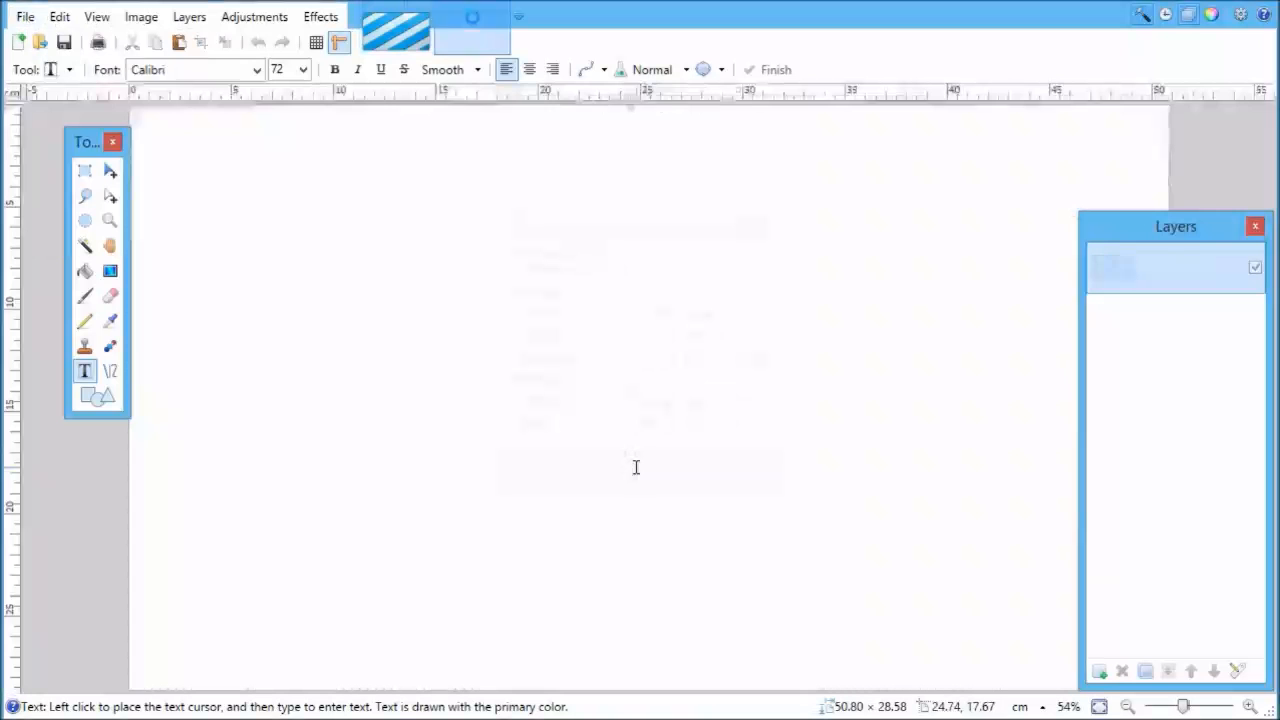
{"action": "left_click", "coordinate": [394, 38]}
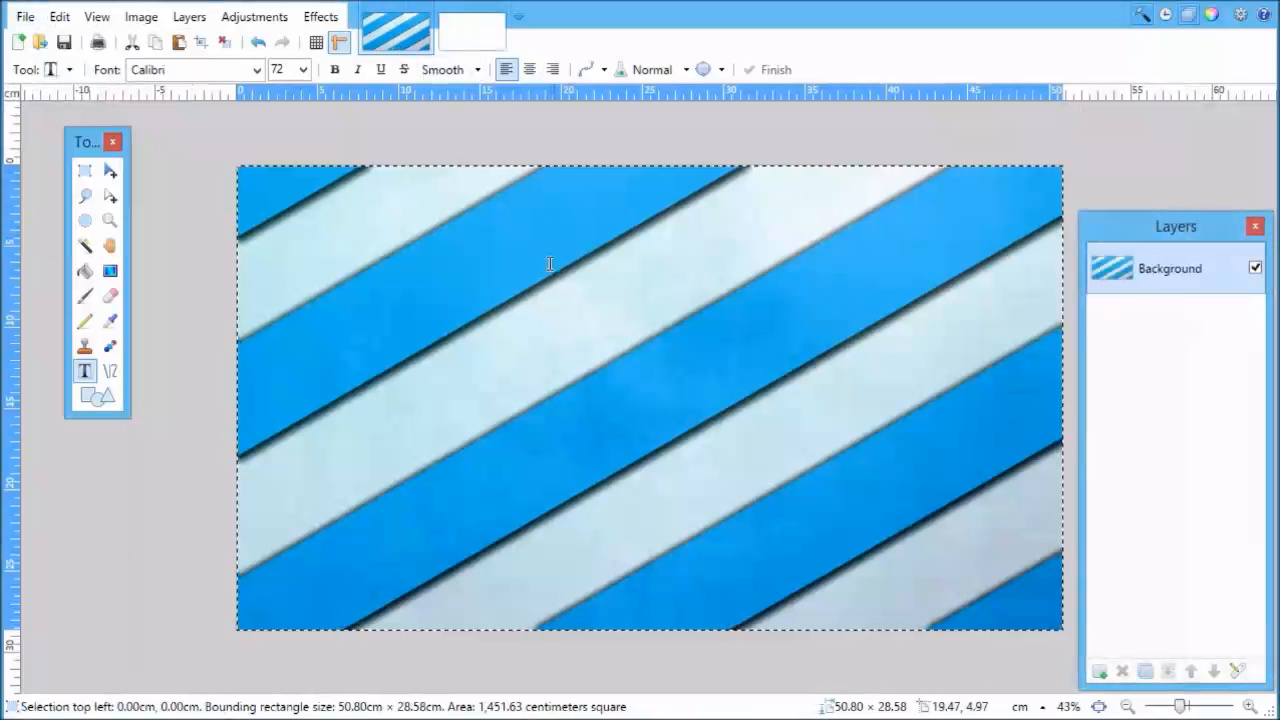
{"action": "left_click", "coordinate": [479, 37]}
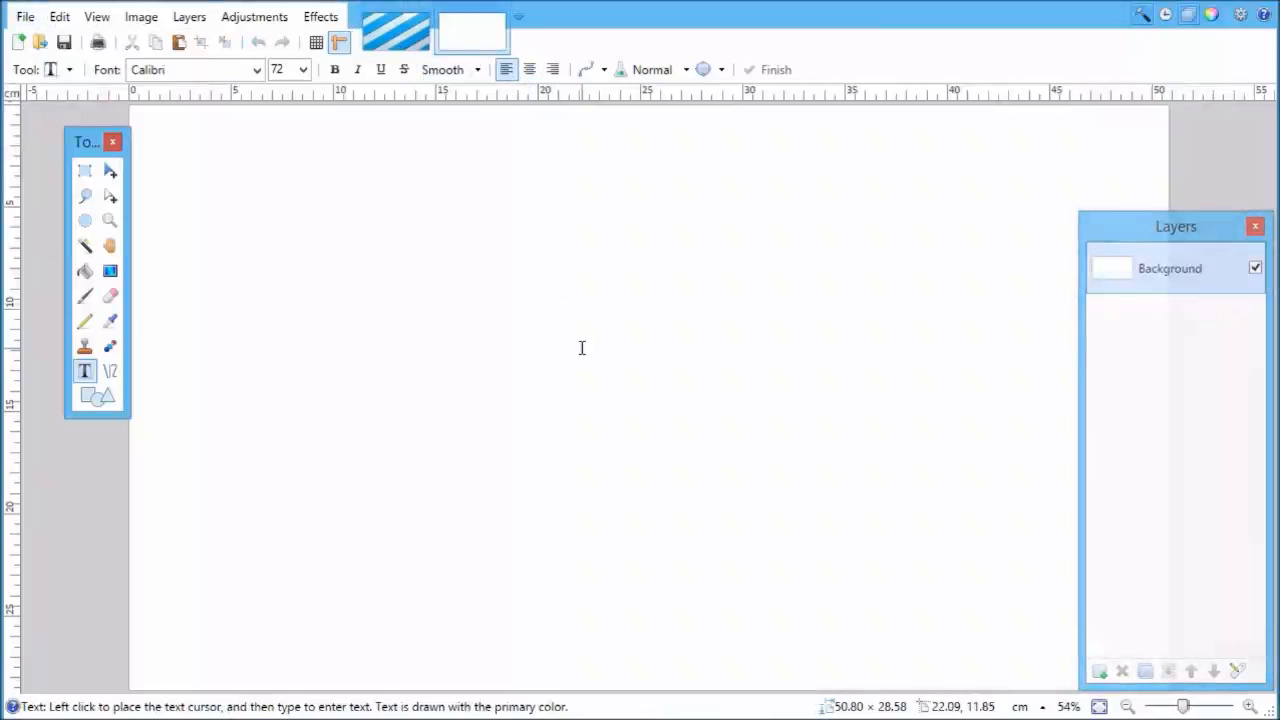
{"action": "key", "text": "ctrl+v"}
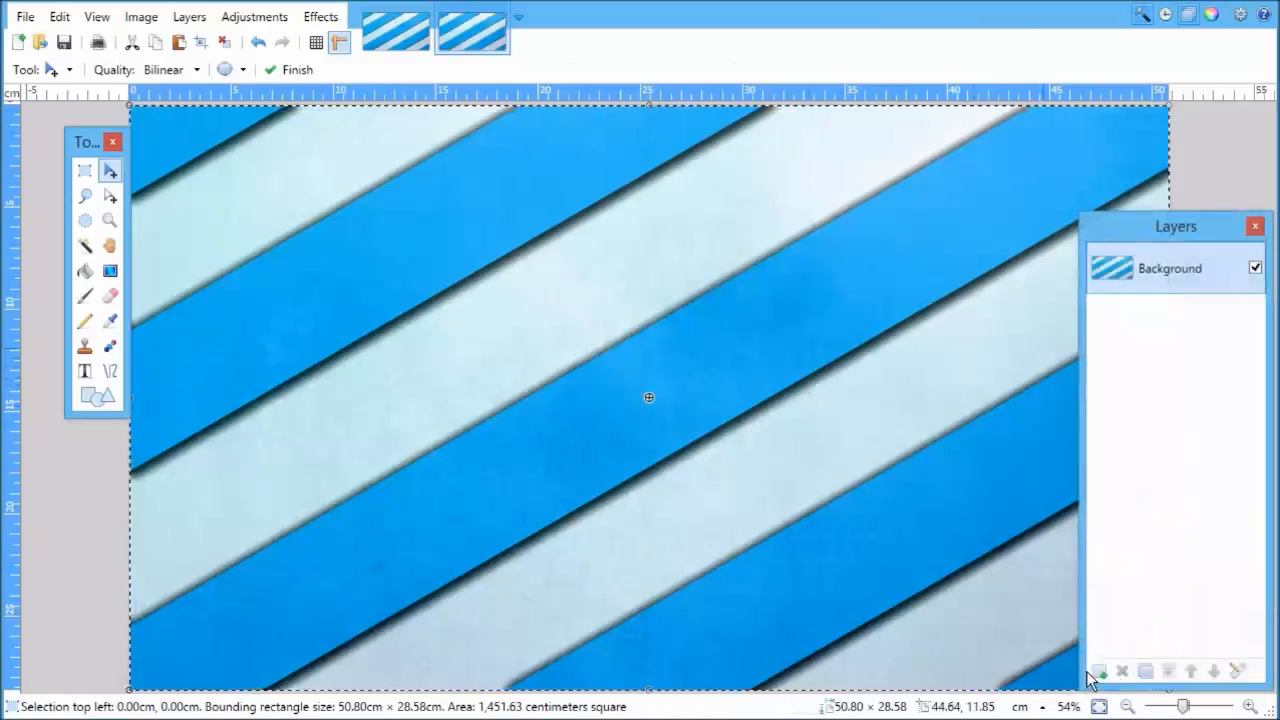
Step: Try recolouring the stripes green with Hue / Saturation at Hue -48, Saturation about 49 and Lightness -15
{"action": "left_click", "coordinate": [333, 20]}
{"action": "mouse_move", "coordinate": [254, 17]}
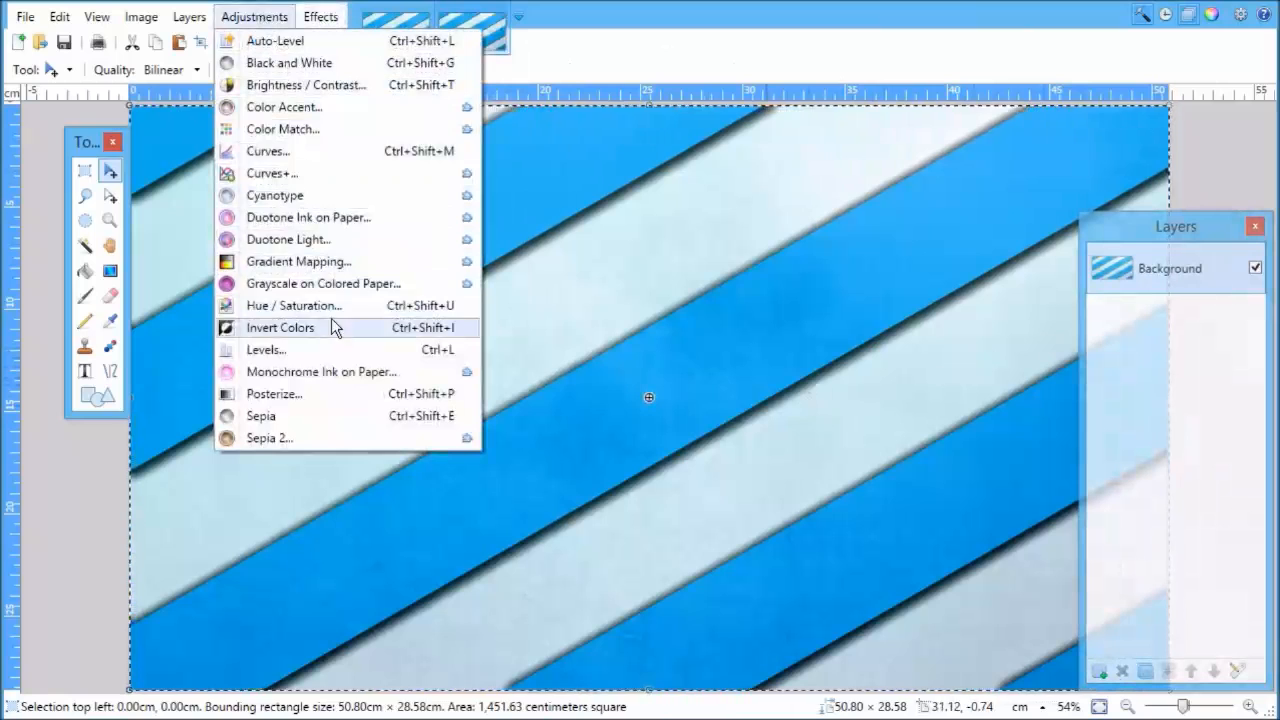
{"action": "left_click", "coordinate": [345, 305]}
{"action": "left_click_drag", "start_coordinate": [592, 298], "coordinate": [561, 300]}
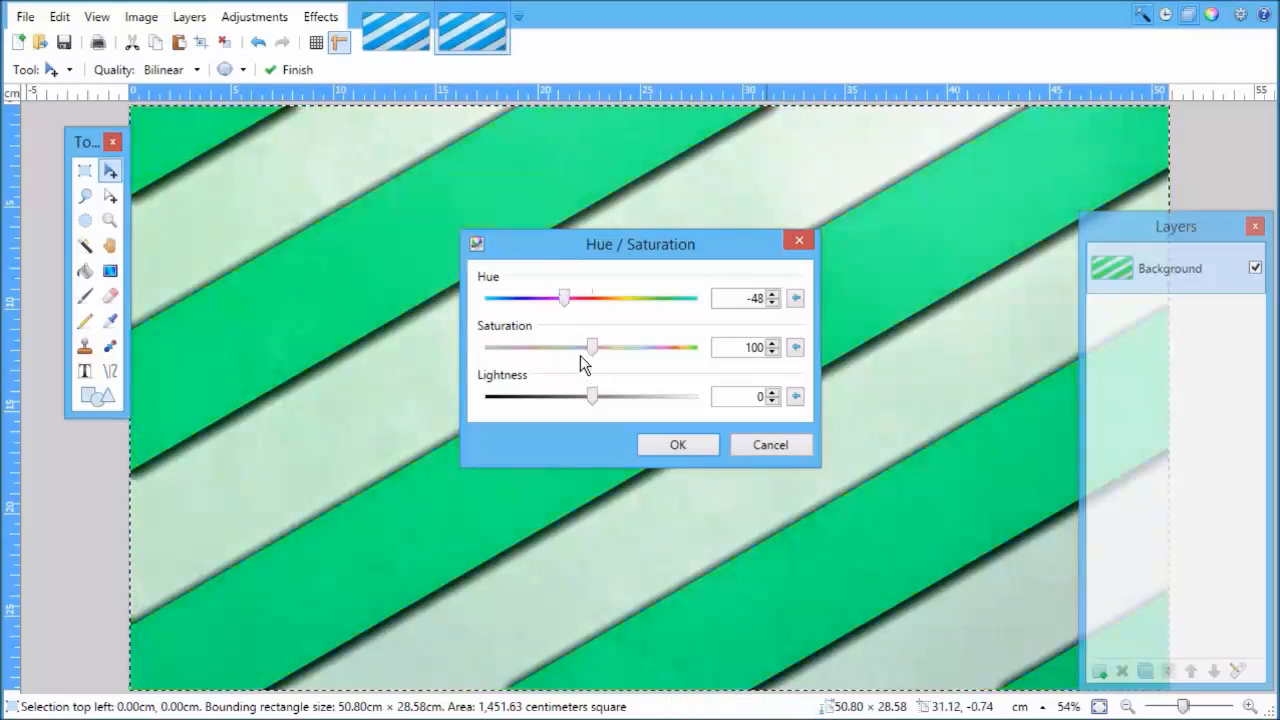
{"action": "left_click_drag", "start_coordinate": [597, 396], "coordinate": [580, 396]}
{"action": "left_click_drag", "start_coordinate": [594, 345], "coordinate": [548, 338]}
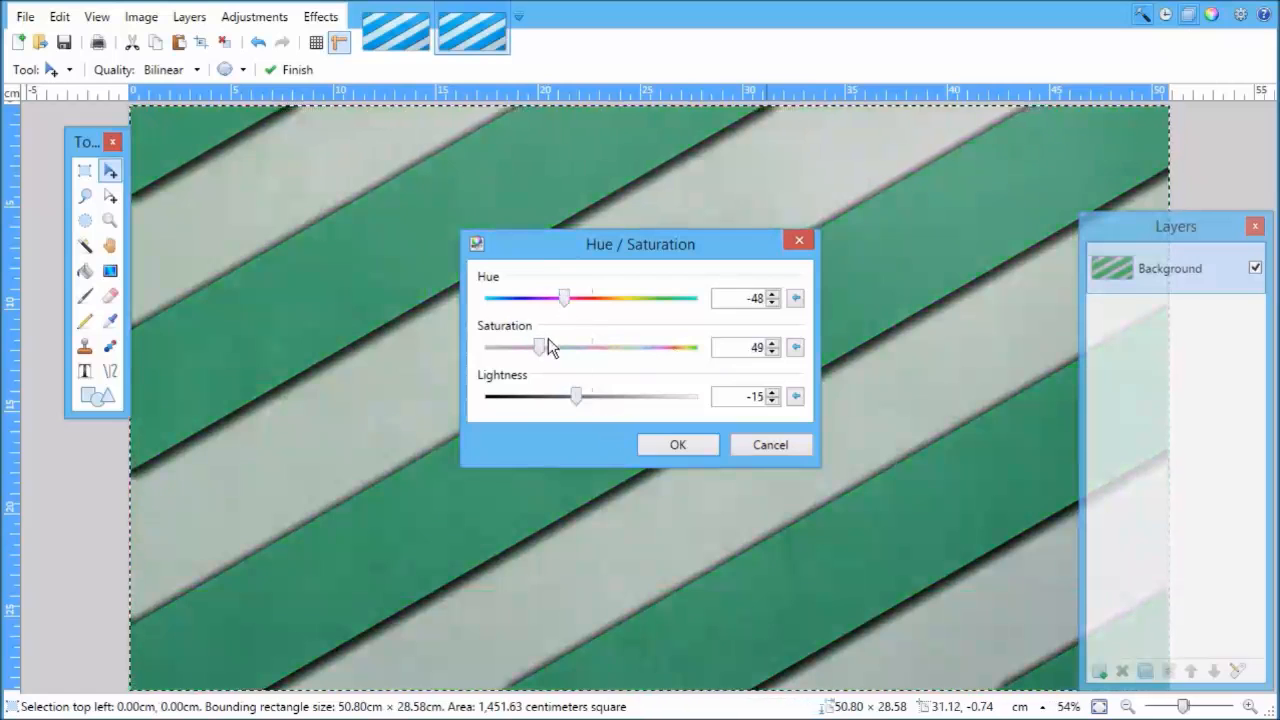
{"action": "left_click", "coordinate": [678, 445]}
Step: Delete the selected image content, and undo both the deletion and the Hue / Saturation adjustment
{"action": "key", "text": "Delete"}
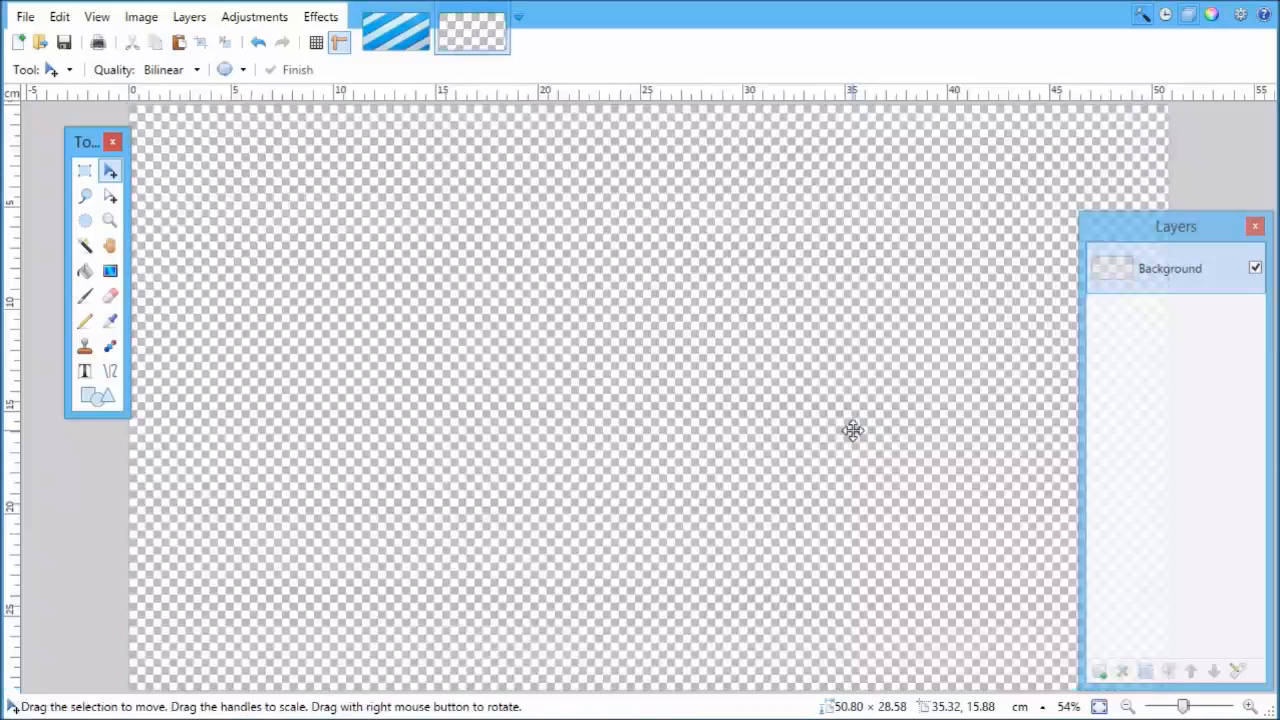
{"action": "key", "text": "ctrl+z"}
{"action": "key", "text": "ctrl+z"}
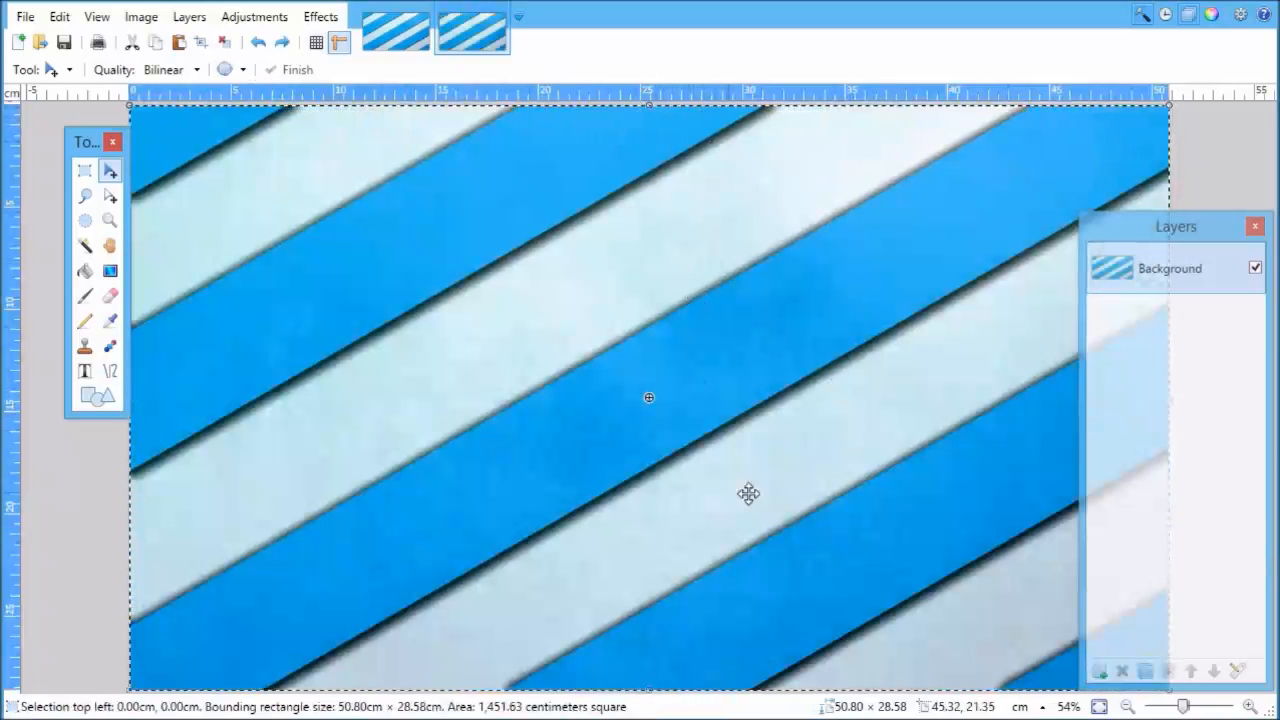
Step: Add a new layer above the striped Background and set the Text tool's font size to 108
{"action": "left_click", "coordinate": [1099, 671]}
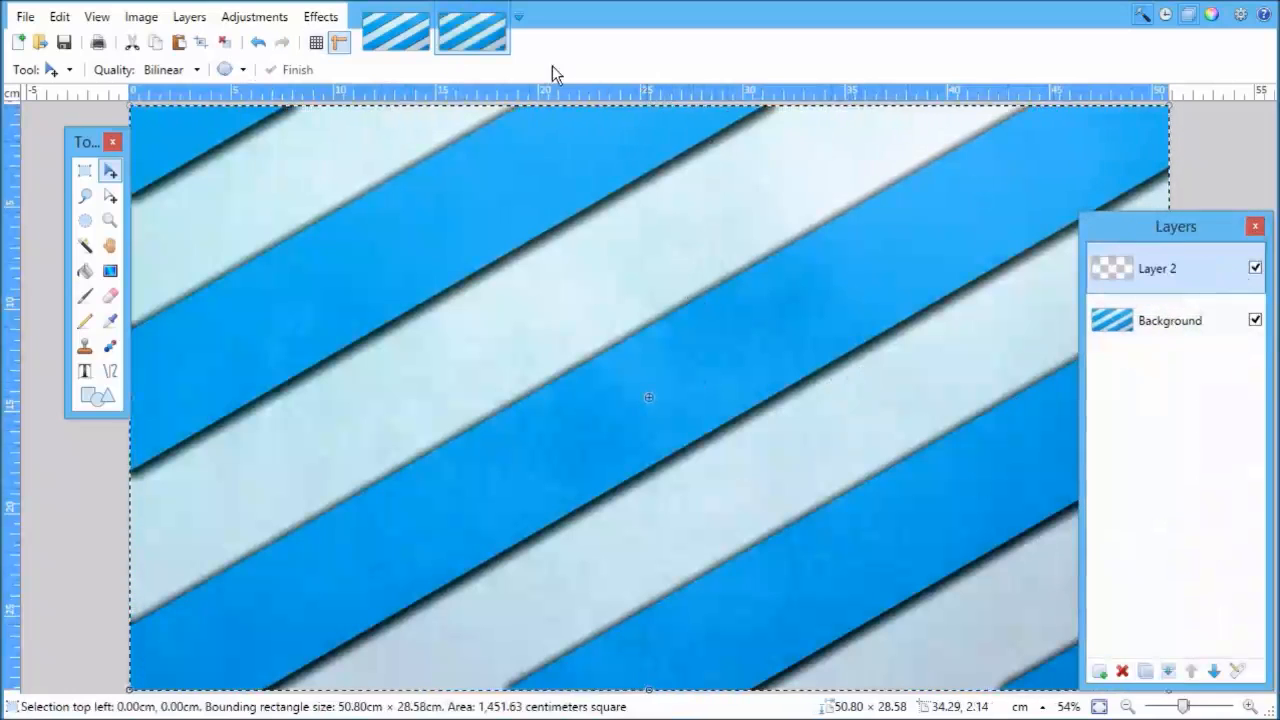
{"action": "left_click", "coordinate": [85, 371]}
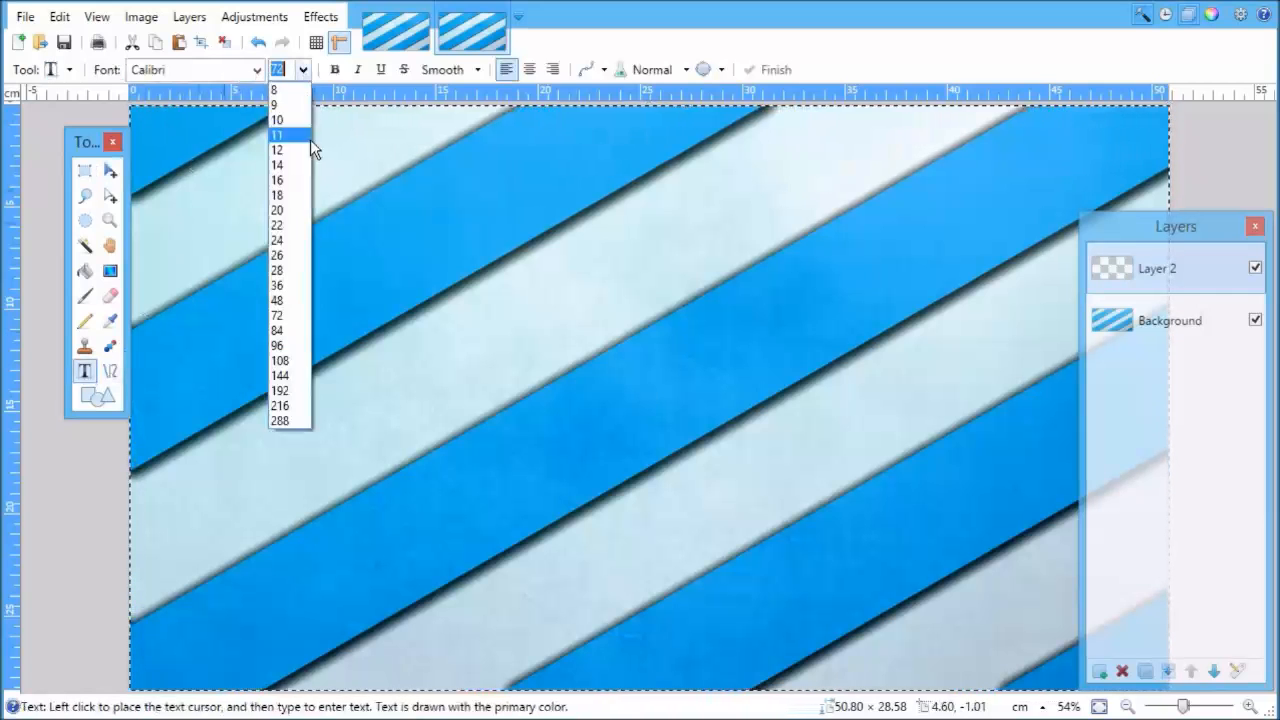
{"action": "left_click", "coordinate": [283, 360]}
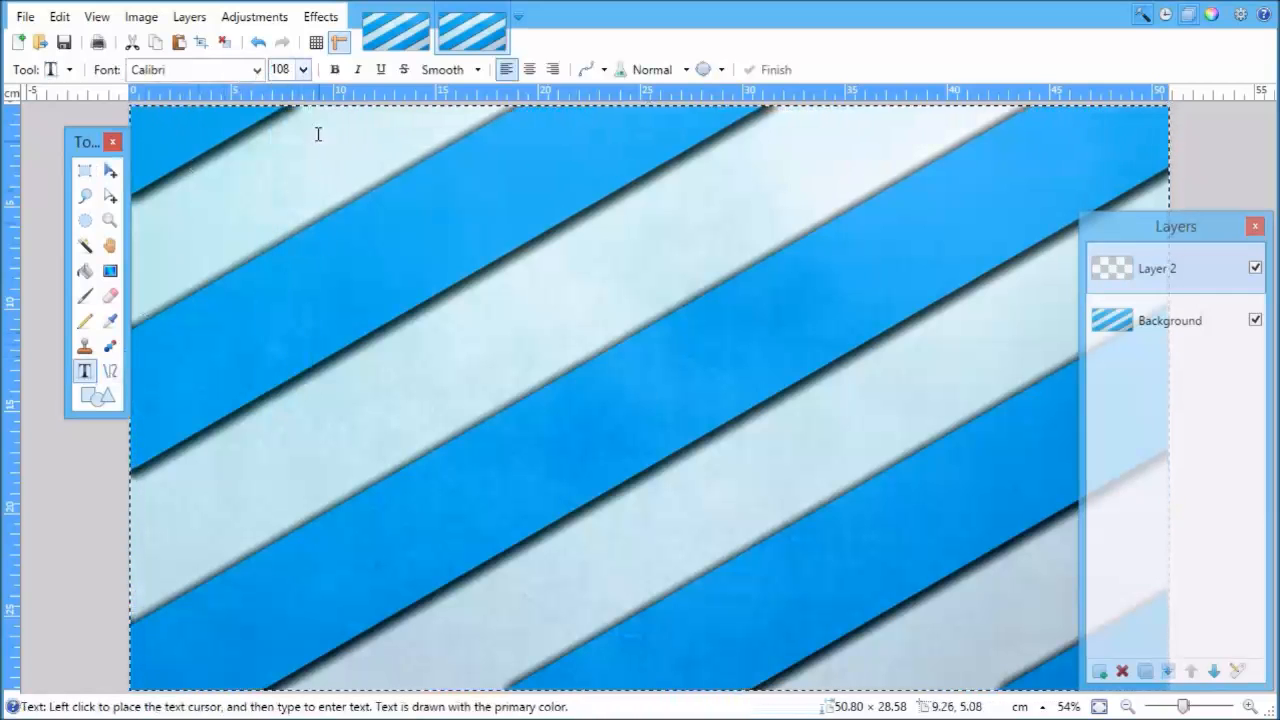
Step: Set the text font to PowerChord
{"action": "left_click", "coordinate": [258, 71]}
{"action": "left_click", "coordinate": [214, 69]}
{"action": "left_click", "coordinate": [216, 71]}
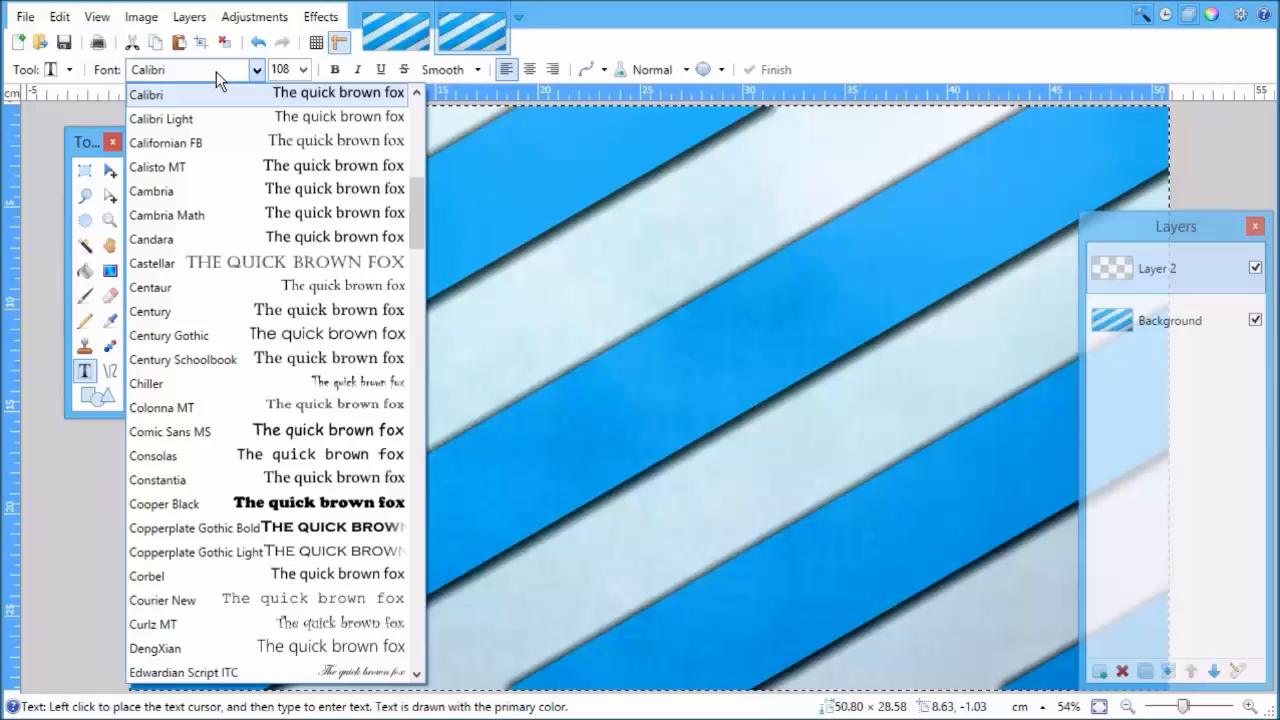
{"action": "left_click", "coordinate": [178, 72]}
{"action": "left_click", "coordinate": [178, 72]}
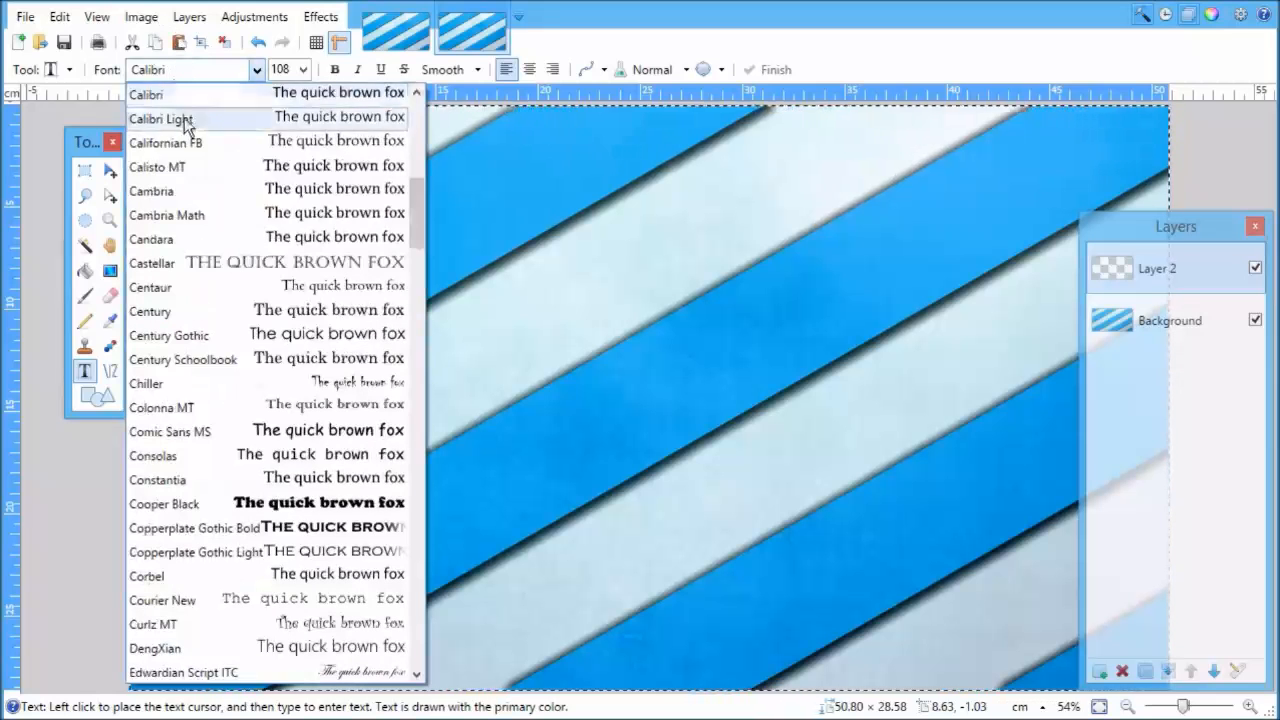
{"action": "key", "text": "p"}
{"action": "scroll", "coordinate": [290, 602], "scroll_direction": "down", "scroll_amount": 3}
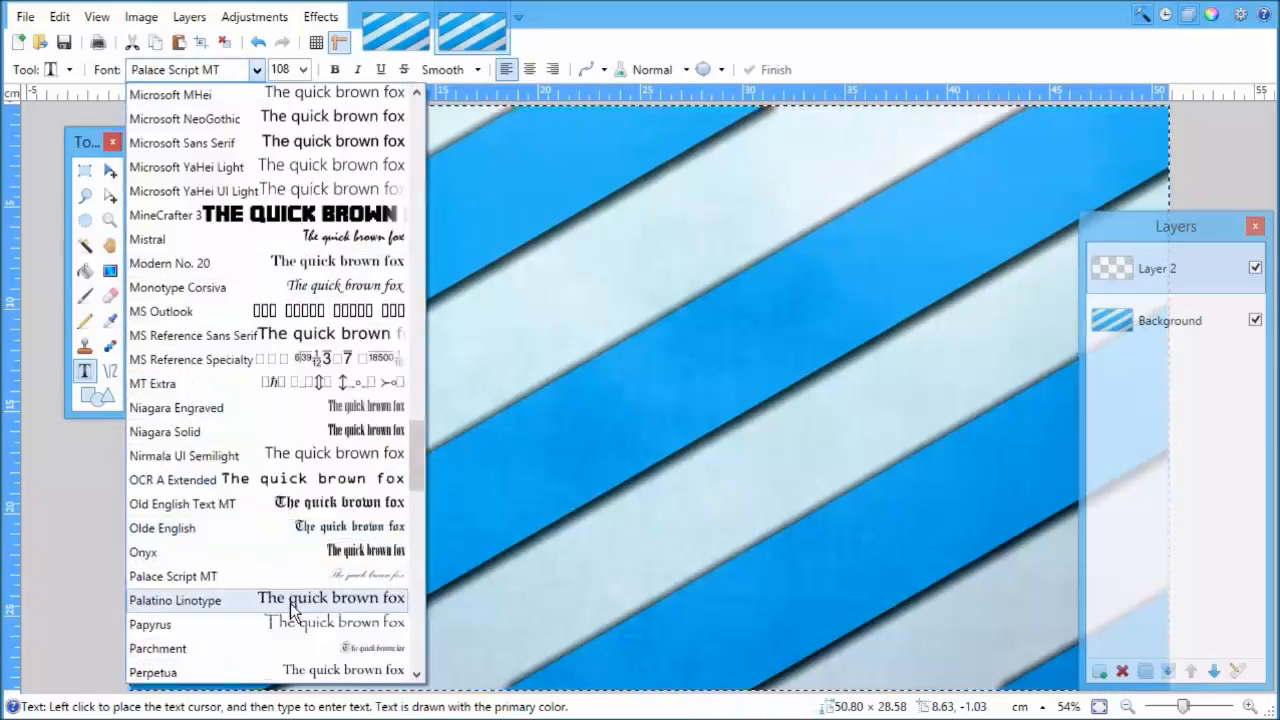
{"action": "left_click", "coordinate": [239, 625]}
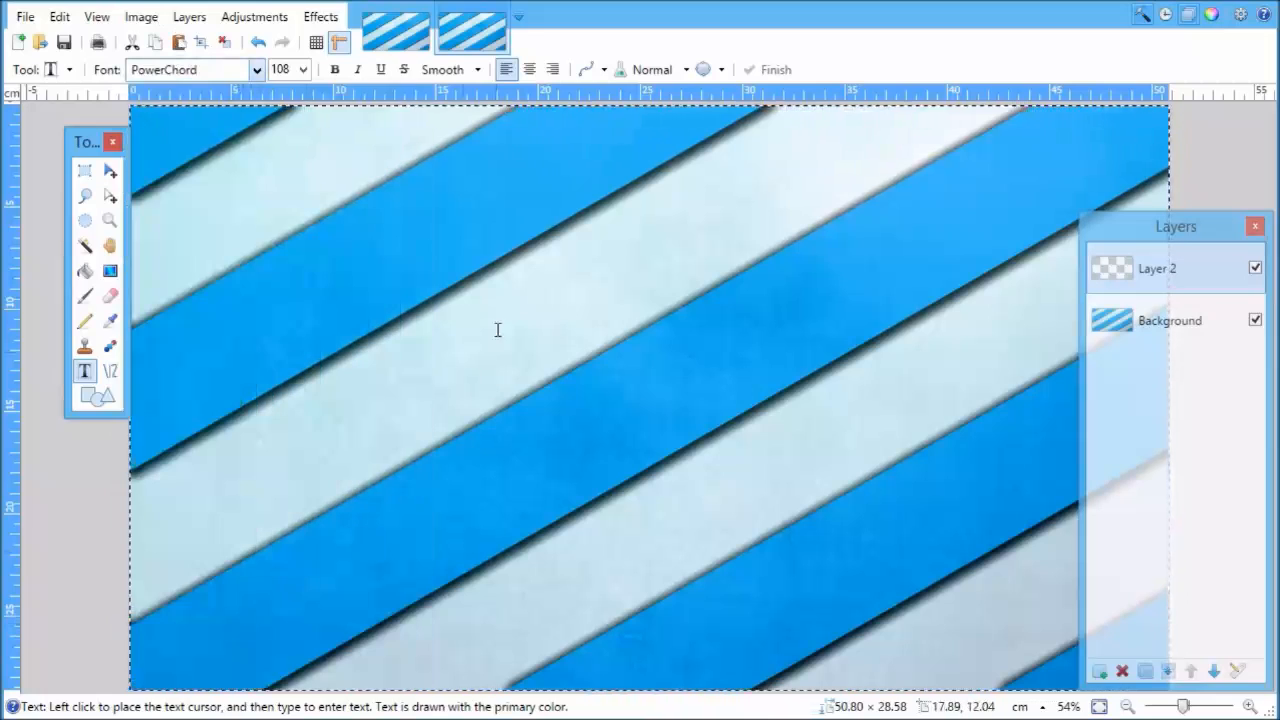
Step: Enter the title "ProHornit Productions" on Layer 2 over the upper stripes, correcting the mistyped letters
{"action": "left_click", "coordinate": [440, 205]}
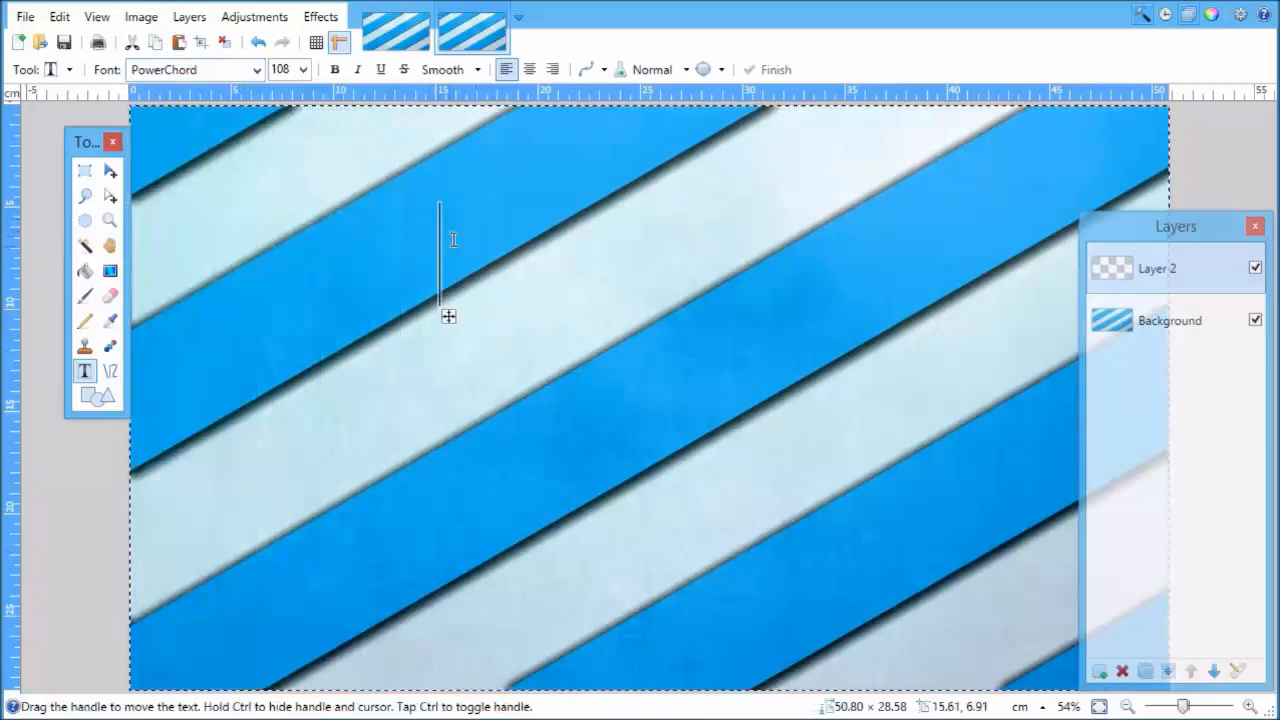
{"action": "type", "text": "Poe"}
{"action": "key", "text": "Return"}
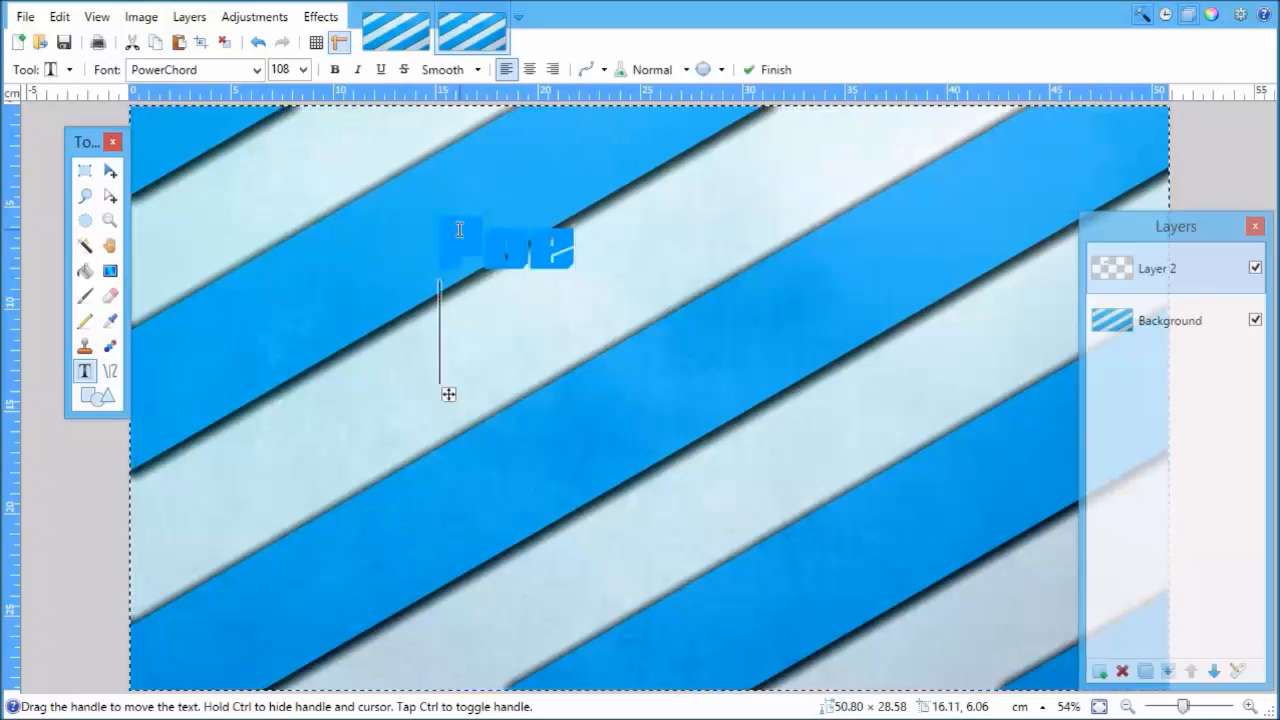
{"action": "key", "text": "BackSpace"}
{"action": "key", "text": "BackSpace"}
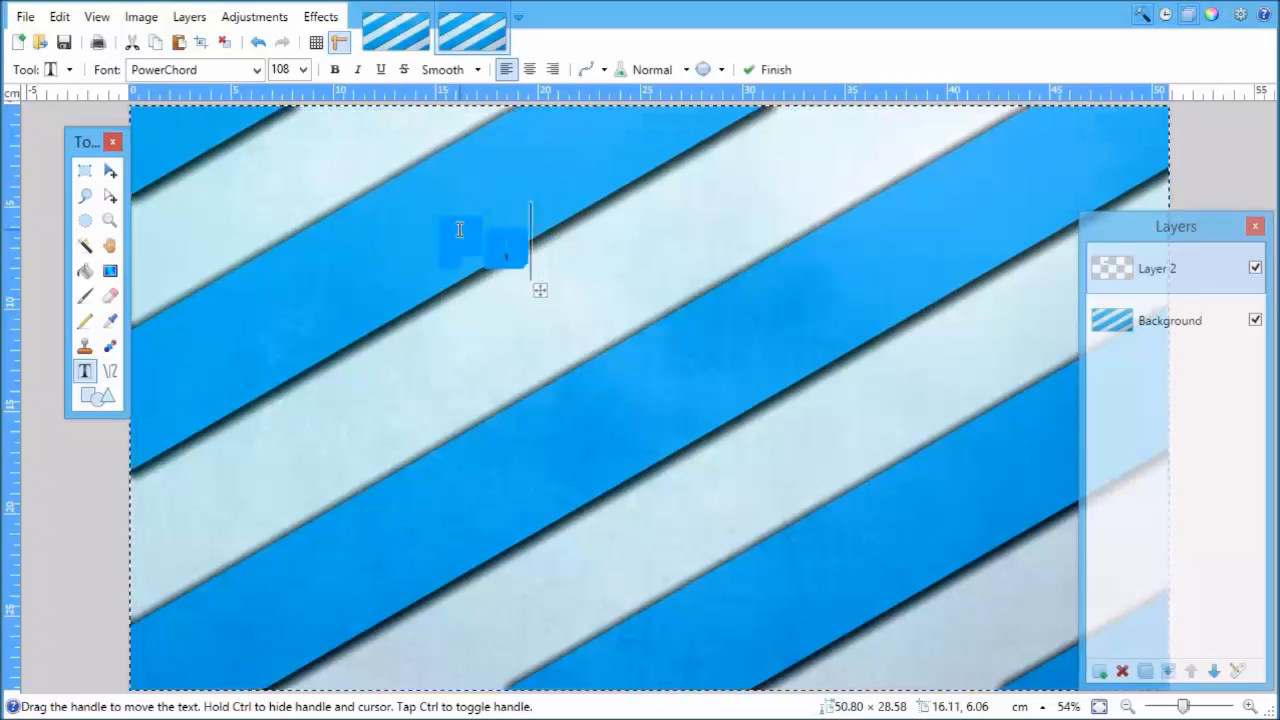
{"action": "key", "text": "BackSpace"}
{"action": "type", "text": "ro"}
{"action": "key", "text": "BackSpace"}
{"action": "type", "text": "o"}
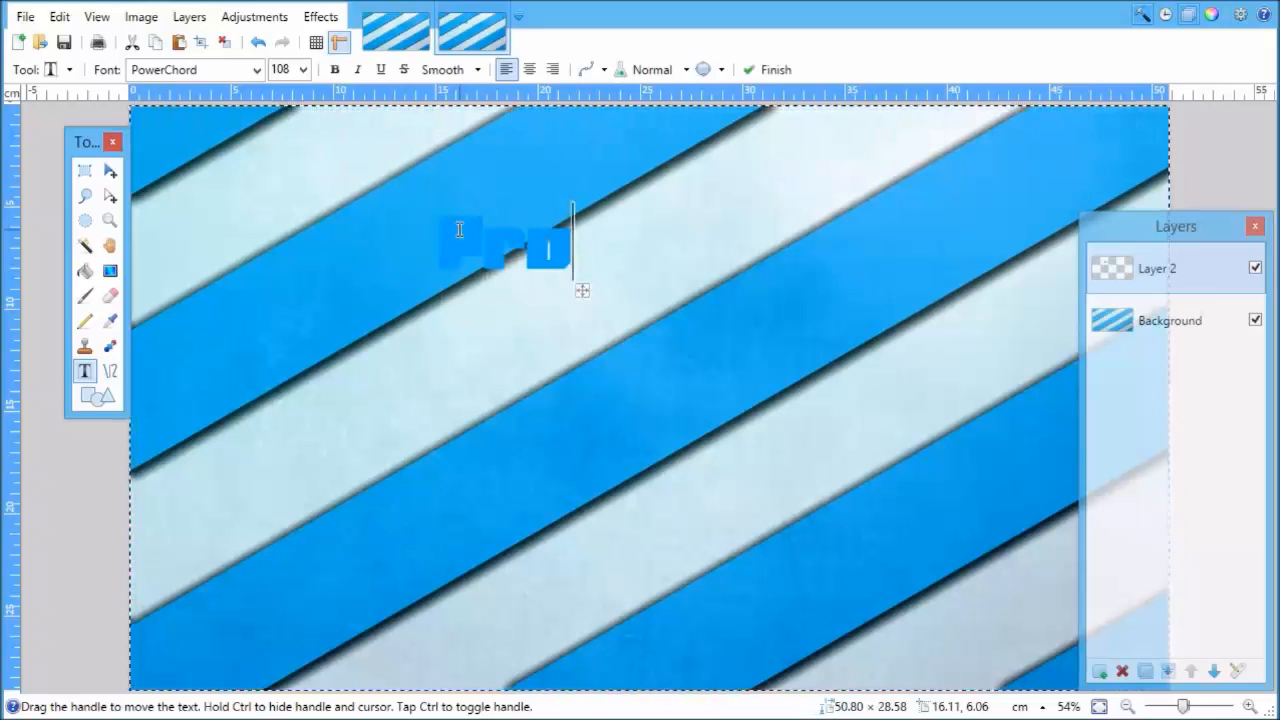
{"action": "type", "text": "Hotng"}
{"action": "key", "text": "BackSpace"}
{"action": "key", "text": "BackSpace"}
{"action": "key", "text": "BackSpace"}
{"action": "type", "text": "rnit"}
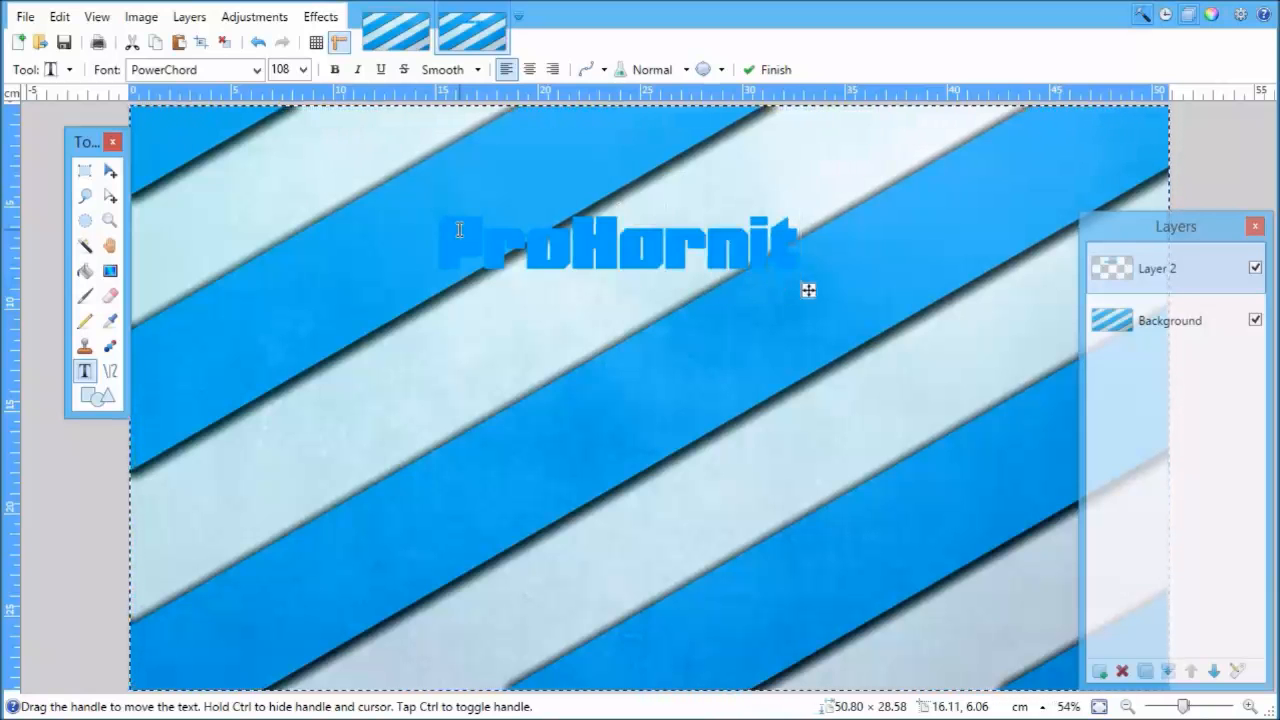
{"action": "type", "text": " Productio"}
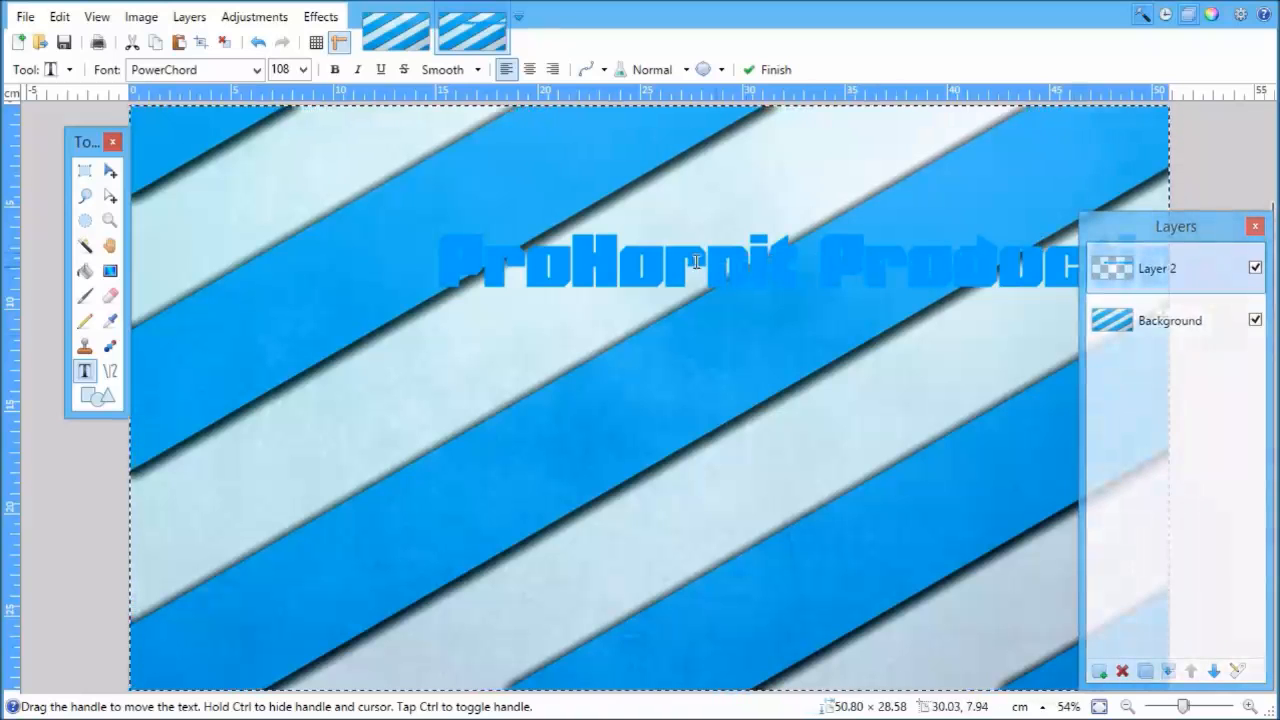
Step: Move the title to the top centre of the canvas and select its letters with the Magic Wand at 50% tolerance
{"action": "left_click_drag", "start_coordinate": [1153, 232], "coordinate": [709, 307]}
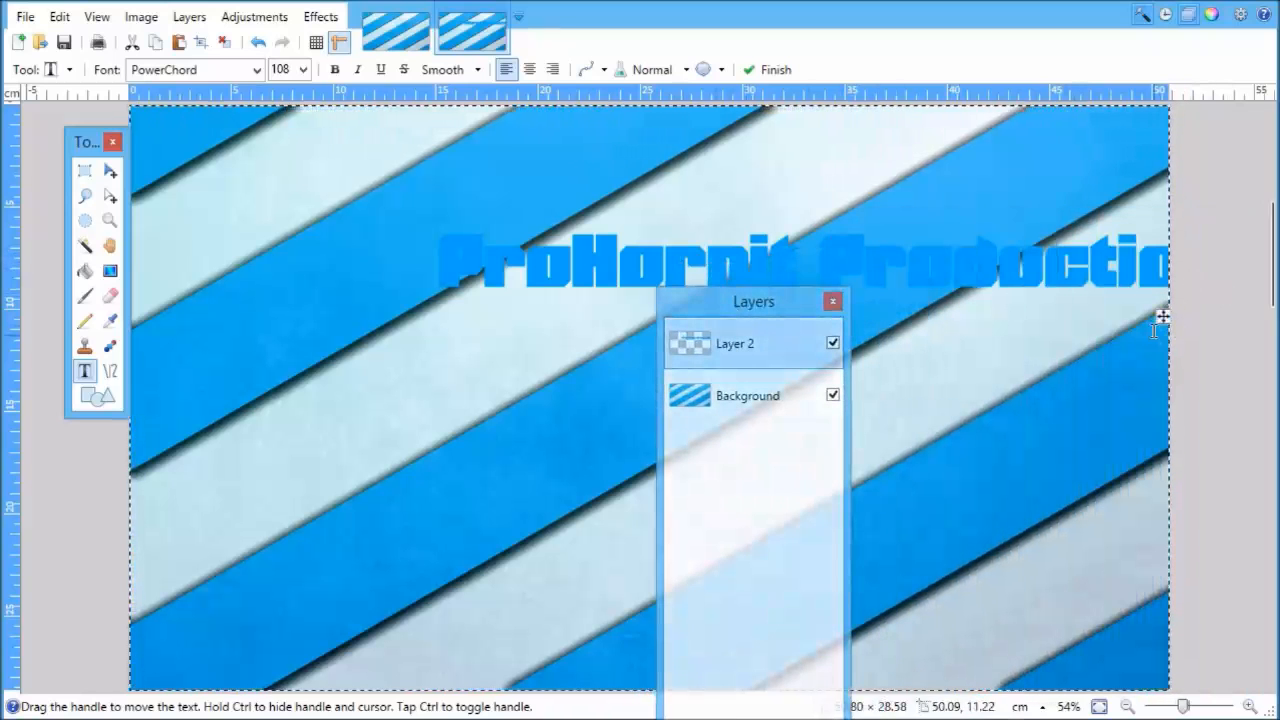
{"action": "left_click_drag", "start_coordinate": [1166, 318], "coordinate": [968, 226]}
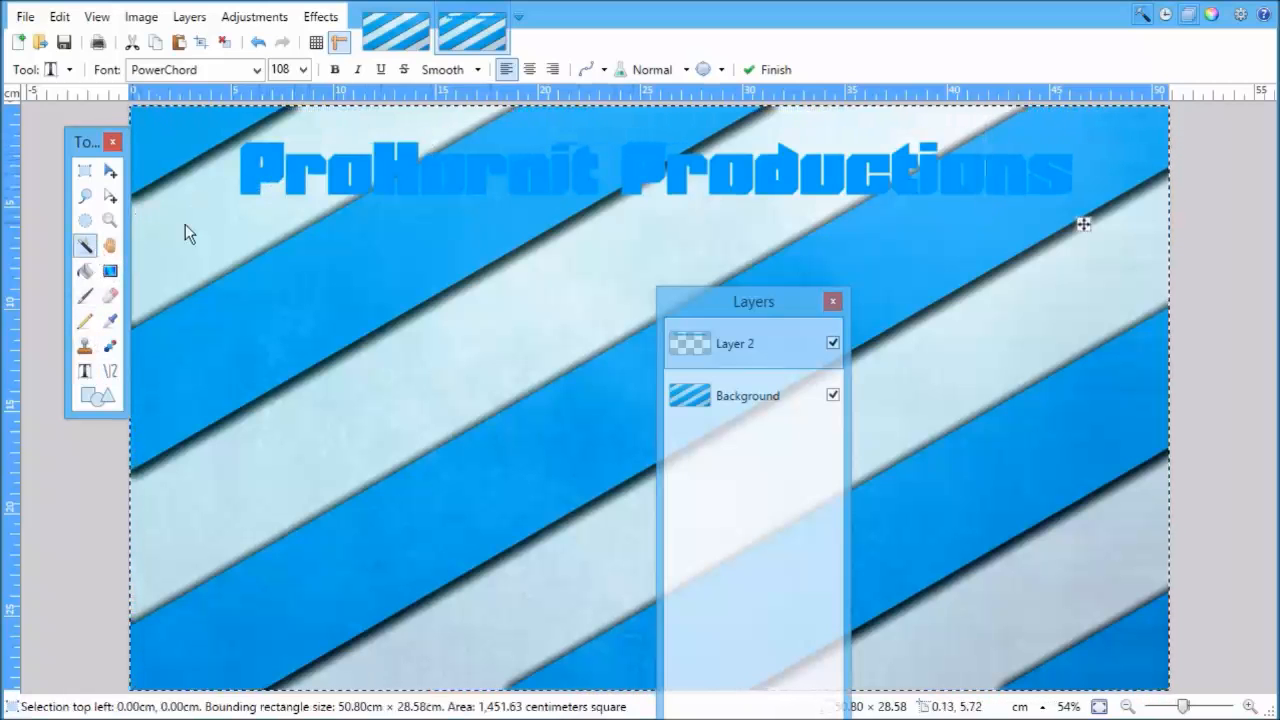
{"action": "left_click", "coordinate": [85, 245]}
{"action": "left_click", "coordinate": [268, 182]}
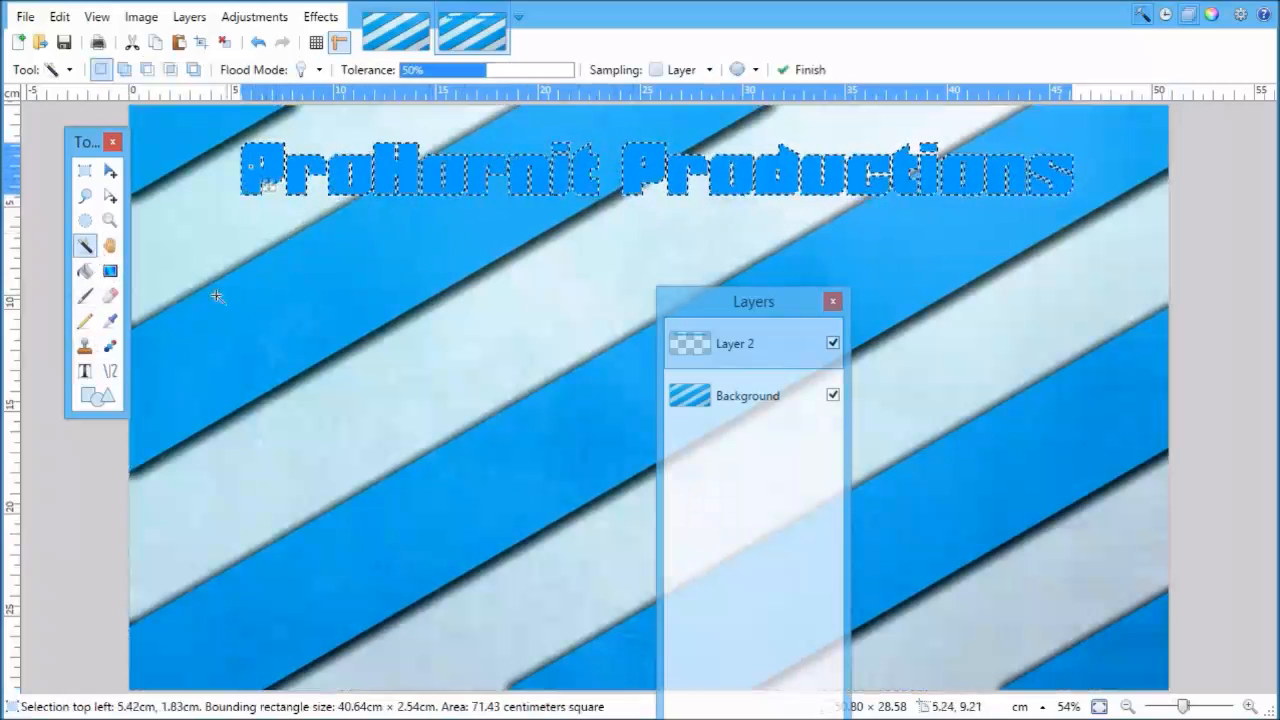
Step: Choose the Gradient tool with bright green as the primary colour and light green as the secondary colour
{"action": "left_click", "coordinate": [111, 273]}
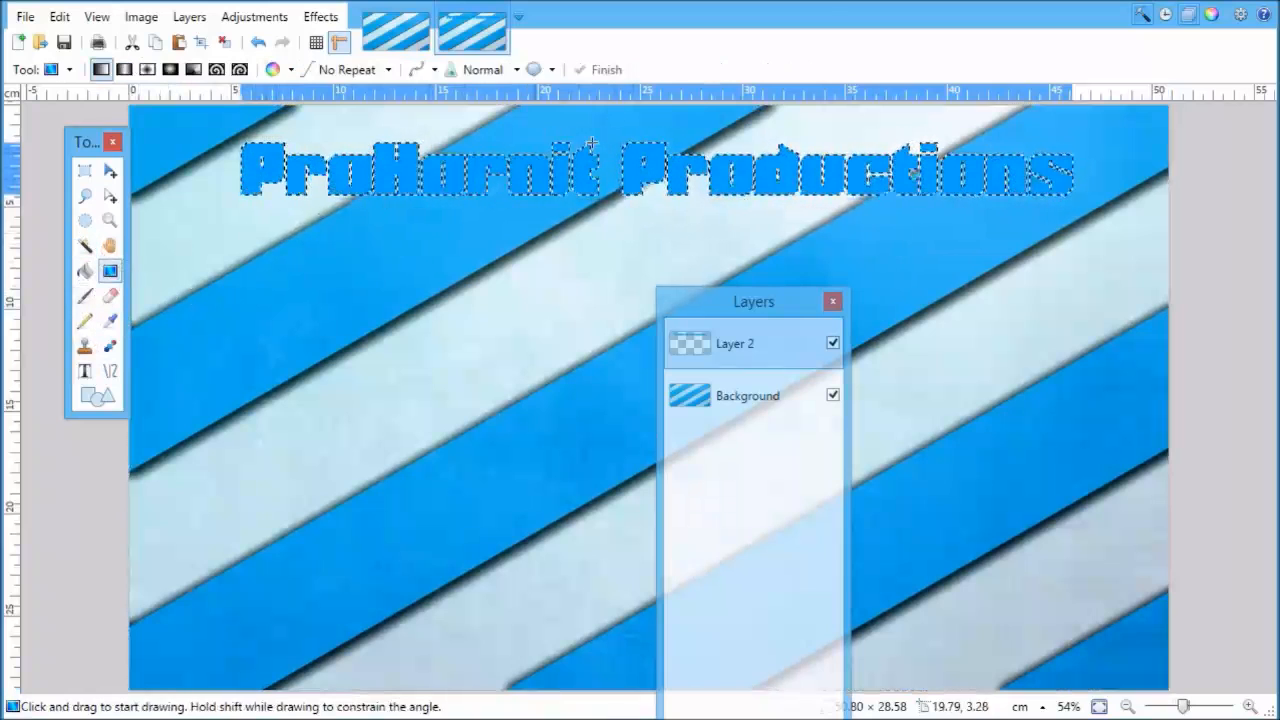
{"action": "left_click", "coordinate": [1211, 14]}
{"action": "left_click", "coordinate": [1008, 140]}
{"action": "left_click", "coordinate": [1055, 183]}
{"action": "mouse_move", "coordinate": [1055, 183]}
{"action": "left_mouse_down"}
{"action": "mouse_move", "coordinate": [991, 141]}
{"action": "mouse_move", "coordinate": [1008, 181]}
{"action": "left_mouse_up"}
{"action": "left_click_drag", "start_coordinate": [962, 247], "coordinate": [929, 212]}
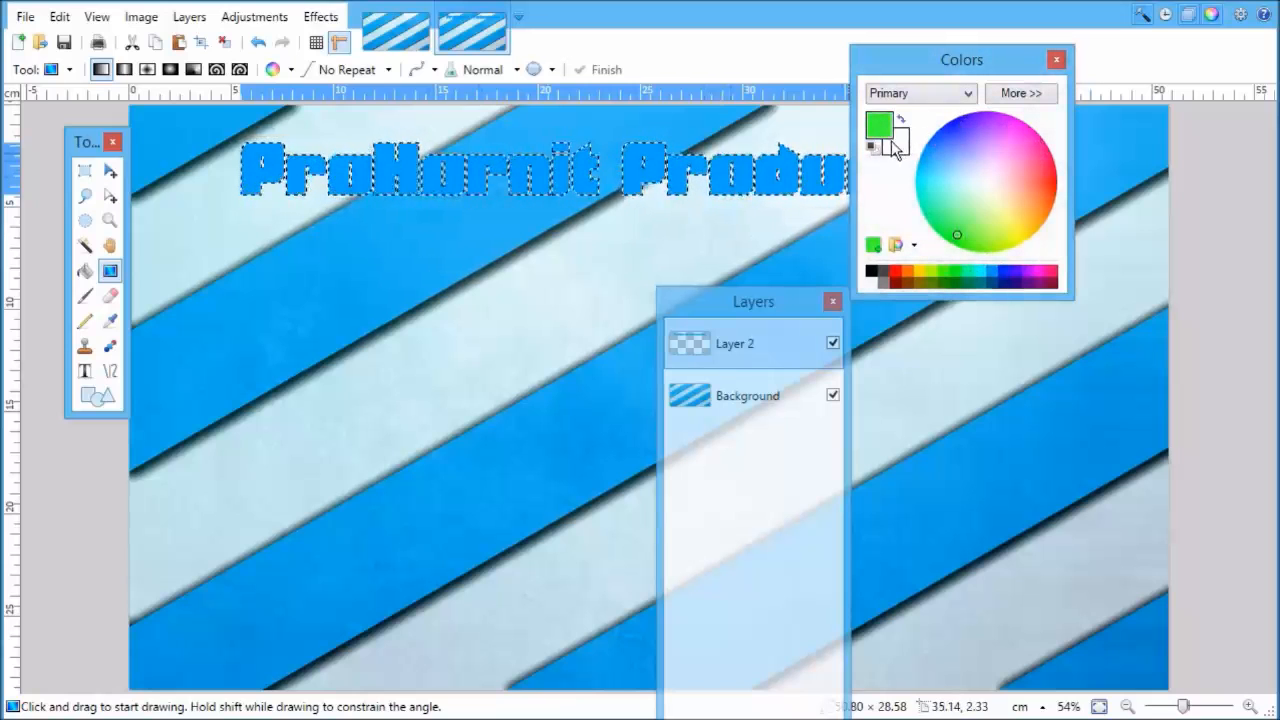
{"action": "left_click_drag", "start_coordinate": [970, 225], "coordinate": [971, 210]}
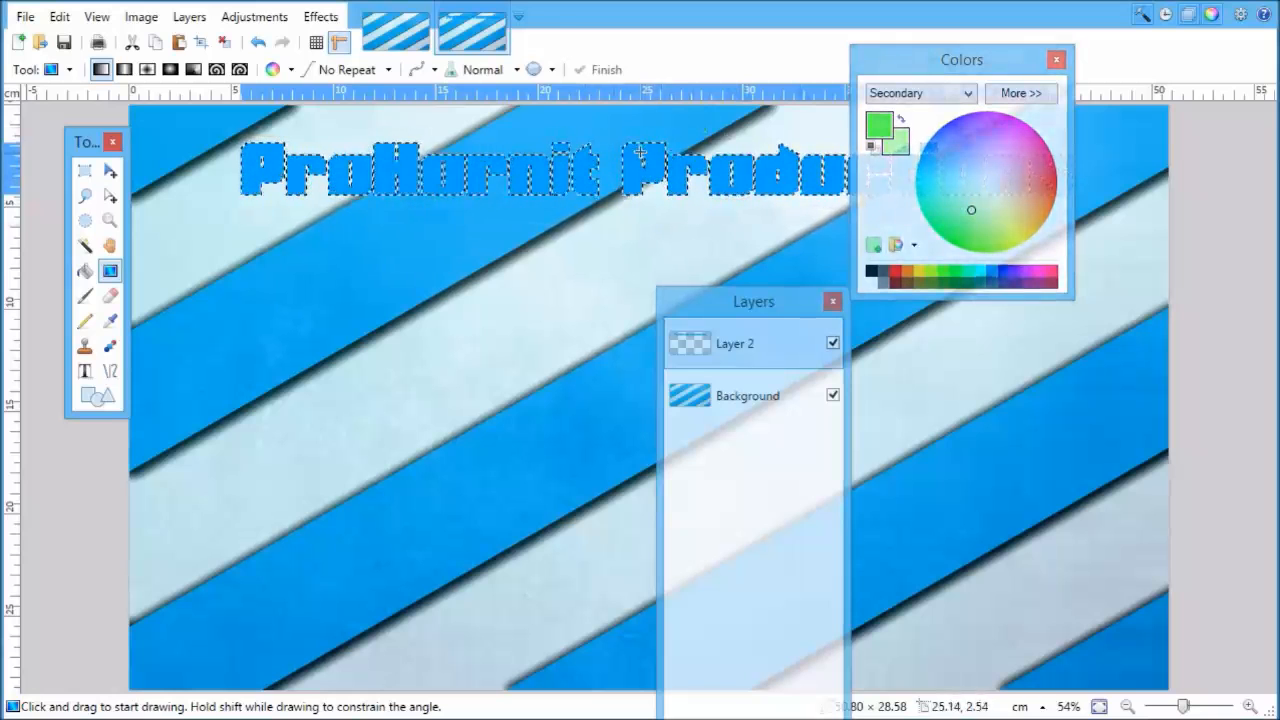
Step: Fill the selected title letters with a vertical linear gradient about 3.2 cm long, and clear the selection
{"action": "left_click_drag", "start_coordinate": [639, 146], "coordinate": [638, 211]}
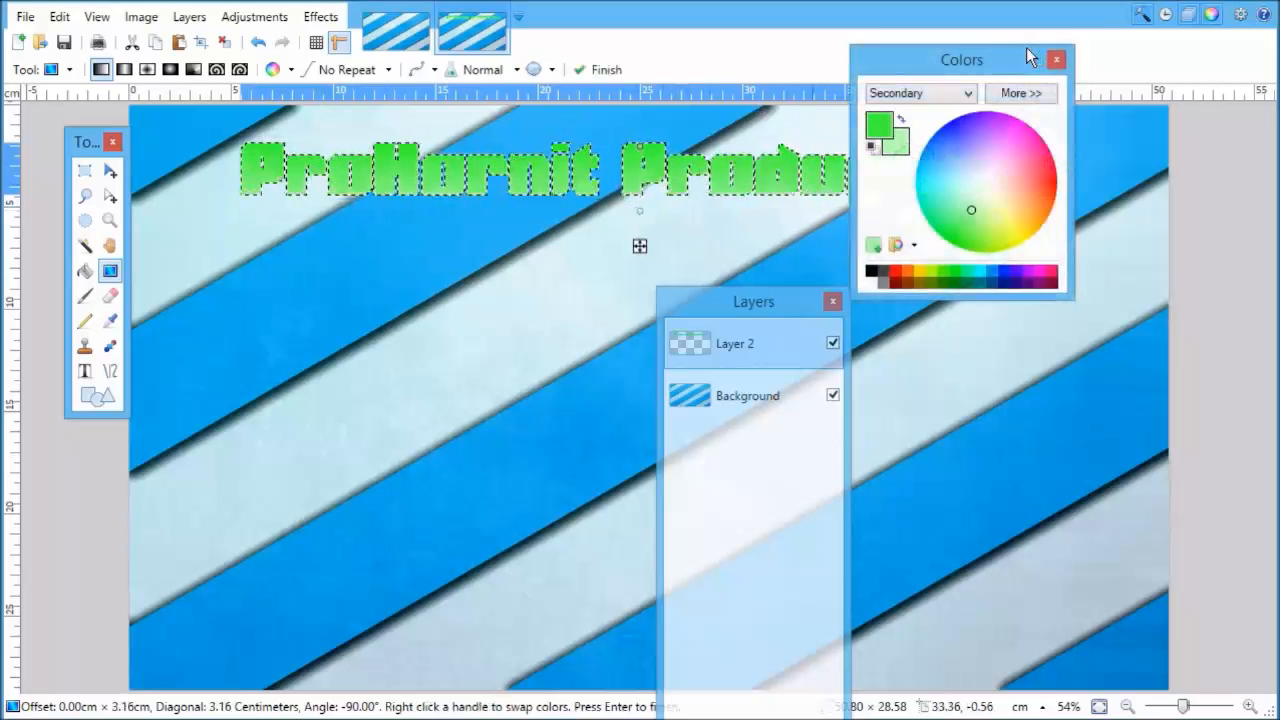
{"action": "left_click", "coordinate": [1057, 60]}
{"action": "left_click", "coordinate": [833, 301]}
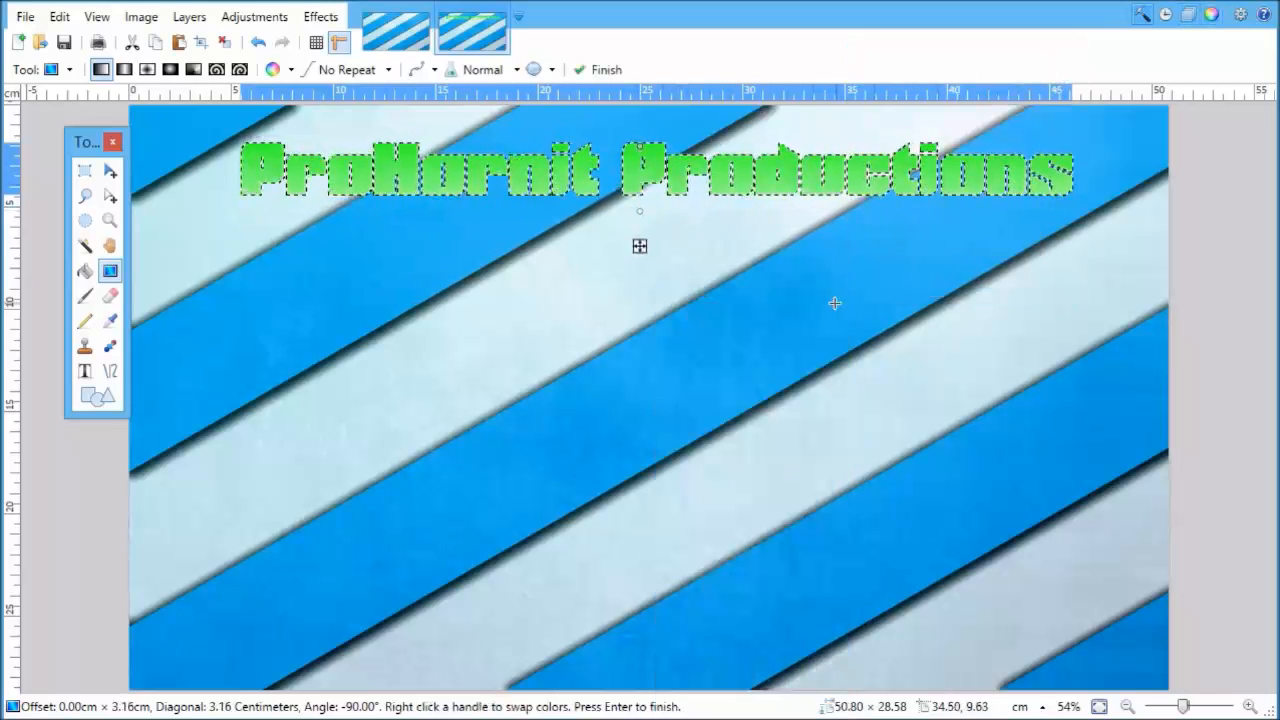
{"action": "key", "text": "Return"}
{"action": "key", "text": "ctrl+d"}
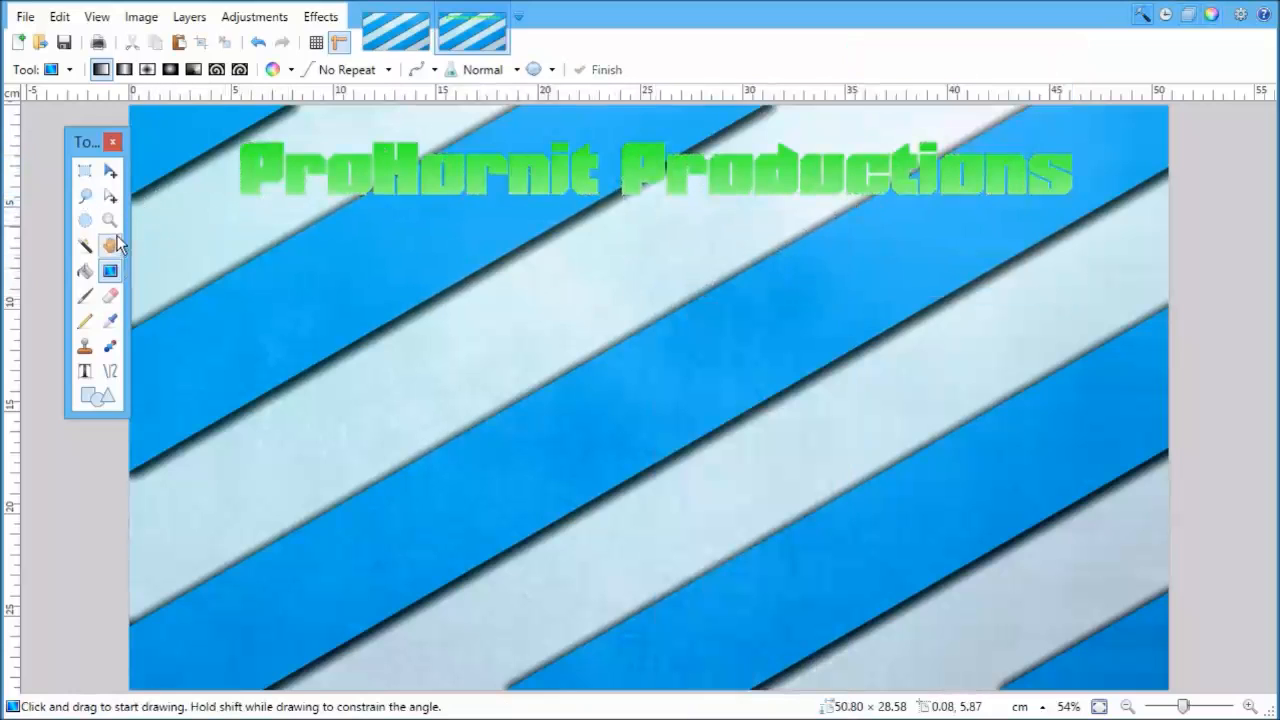
Step: Apply a black Drop Shadow to the title with Offset X 10, Offset Y 8, widening radius 11 and blur radius 12
{"action": "key", "text": "ctrl+a"}
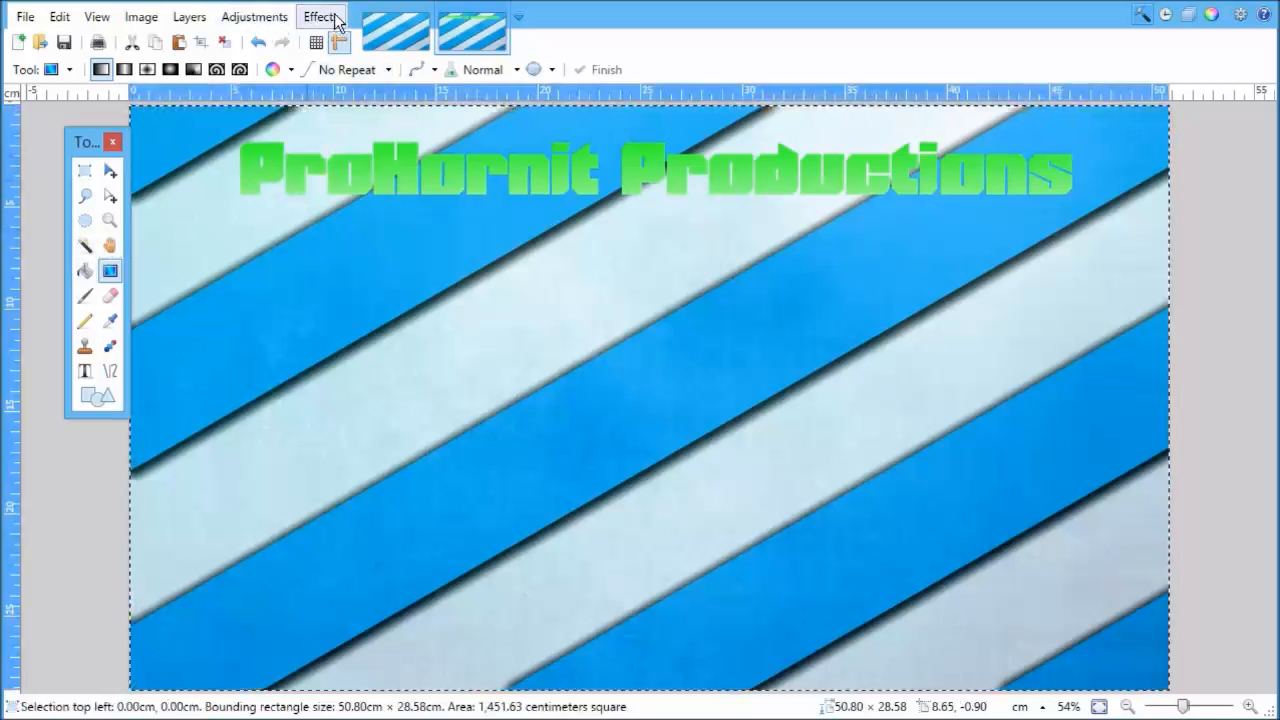
{"action": "left_click", "coordinate": [321, 16]}
{"action": "mouse_move", "coordinate": [400, 182]}
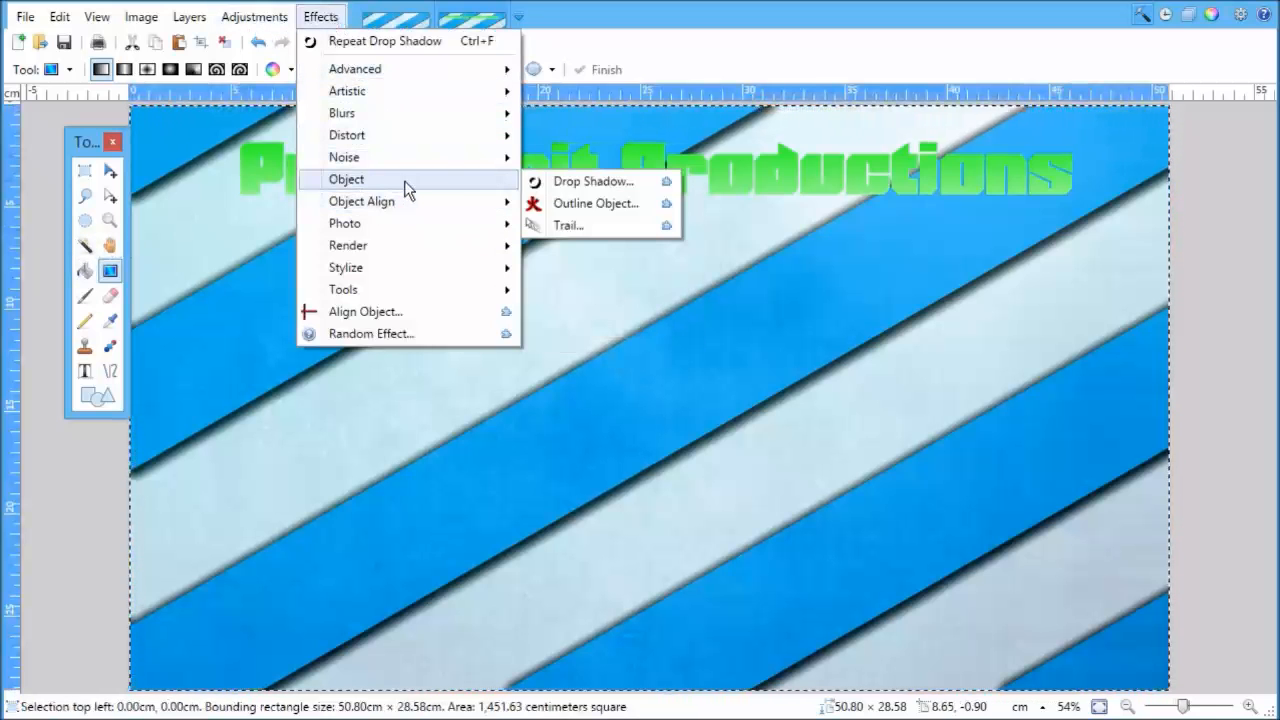
{"action": "left_click", "coordinate": [584, 184]}
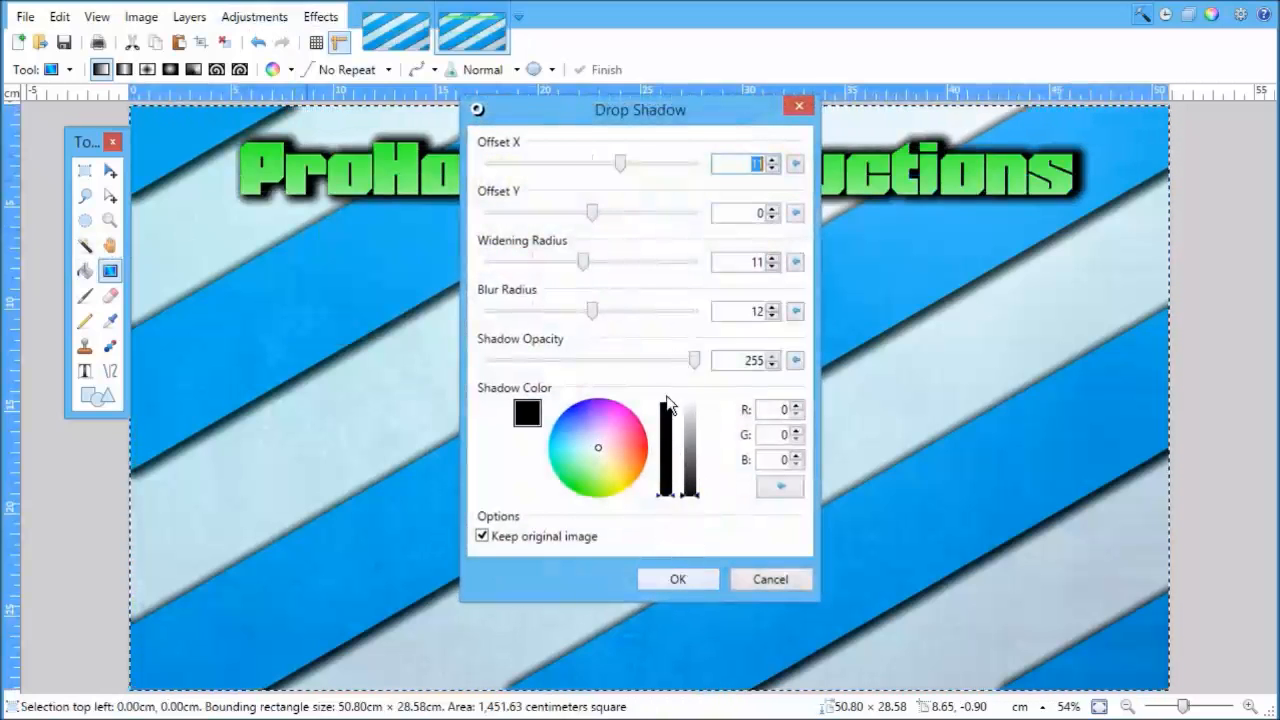
{"action": "left_click_drag", "start_coordinate": [625, 166], "coordinate": [622, 167]}
{"action": "left_click_drag", "start_coordinate": [598, 214], "coordinate": [612, 214]}
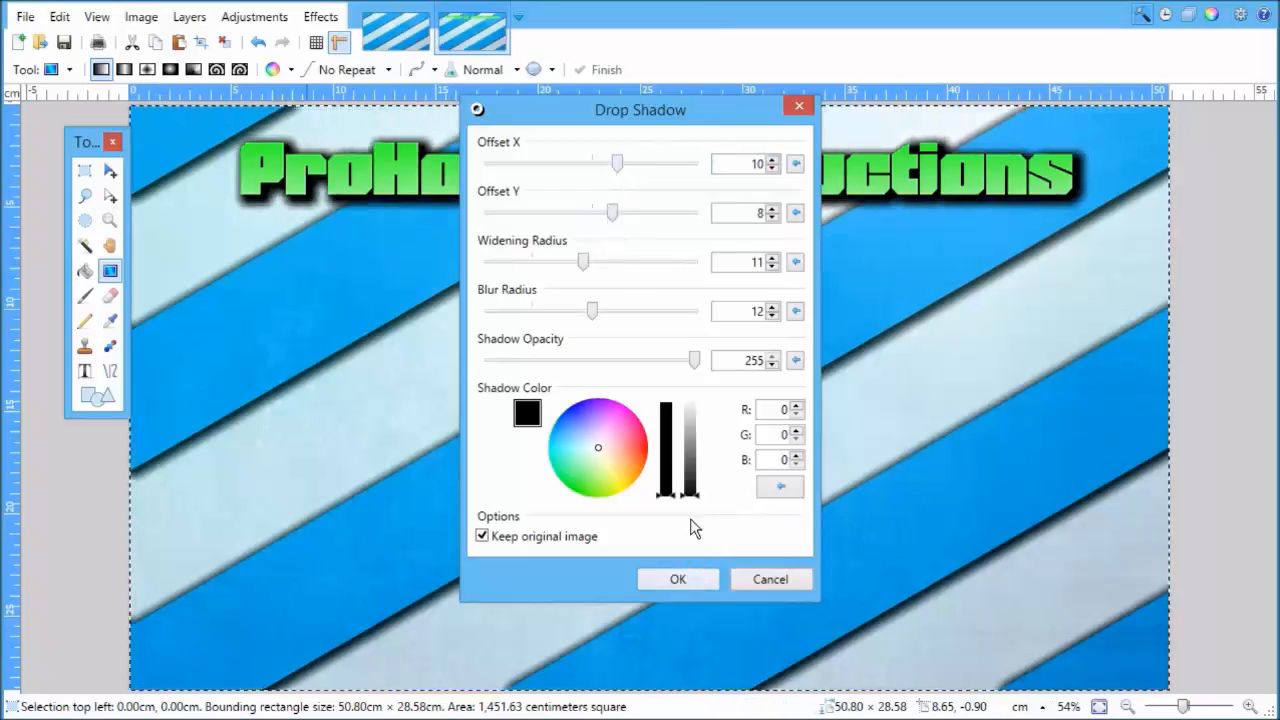
{"action": "left_click", "coordinate": [676, 584]}
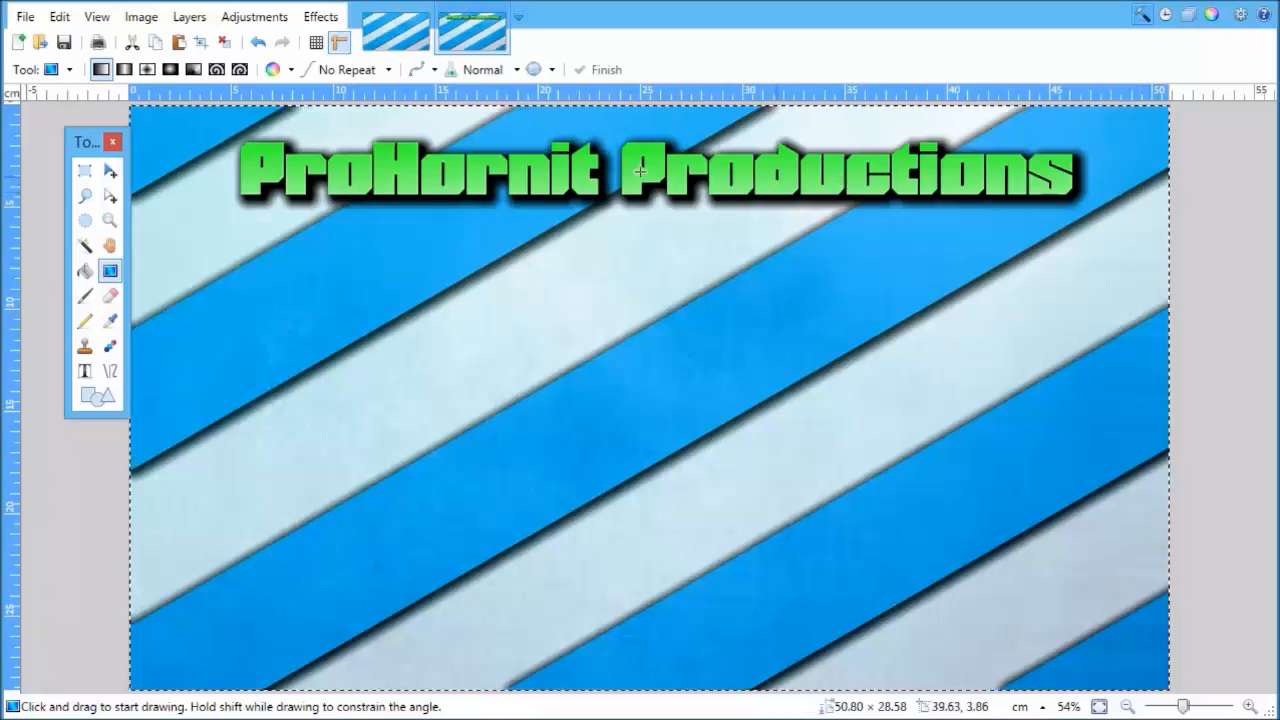
Step: Center the title horizontally on the canvas with the Align Object effect
{"action": "left_click", "coordinate": [320, 17]}
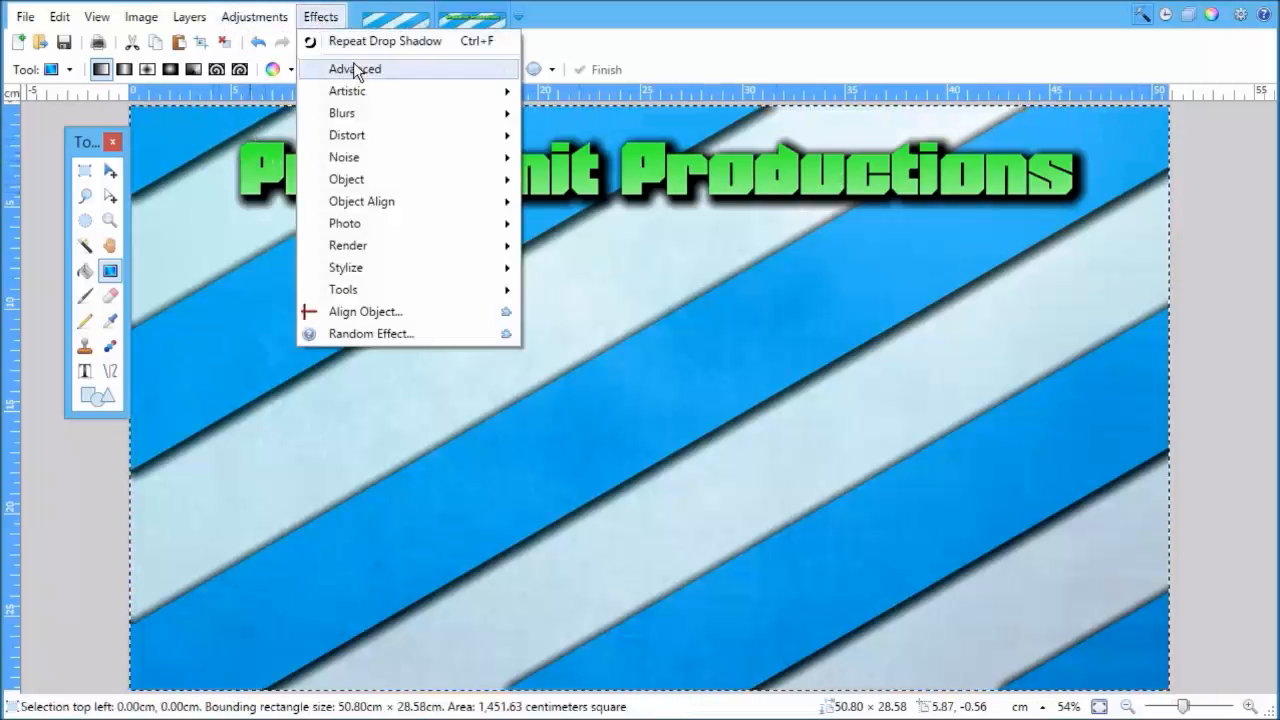
{"action": "left_click", "coordinate": [397, 311]}
{"action": "left_click", "coordinate": [636, 232]}
{"action": "left_click", "coordinate": [633, 352]}
{"action": "left_click", "coordinate": [630, 481]}
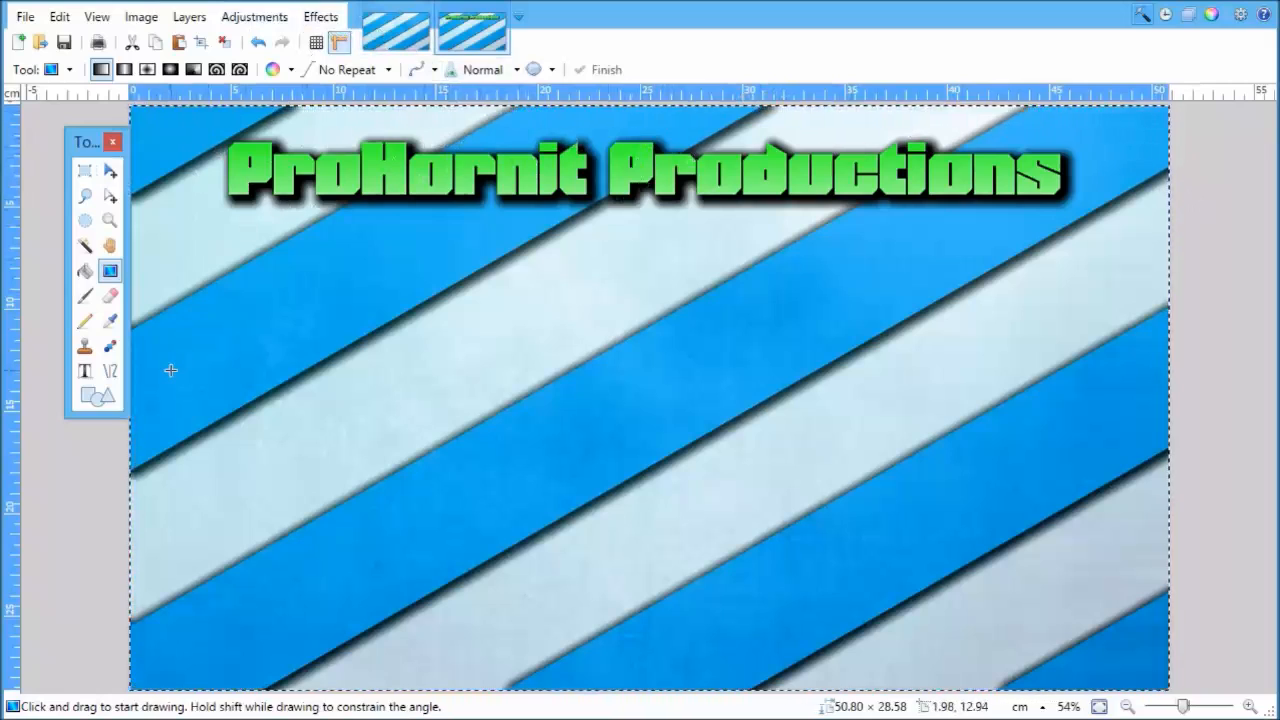
Step: Create a blank white 1920 × 1080 pixel image and copy it onto a new Layer 3 above the title layer
{"action": "key", "text": "m"}
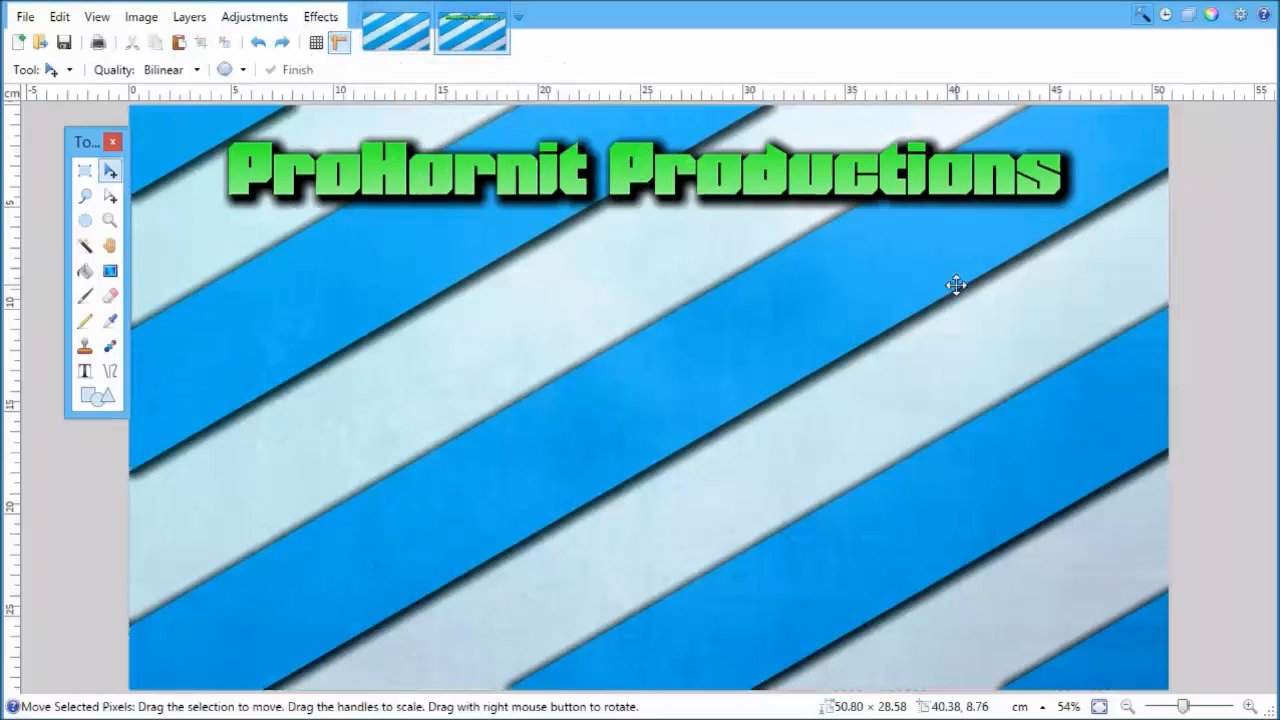
{"action": "left_click", "coordinate": [1186, 15]}
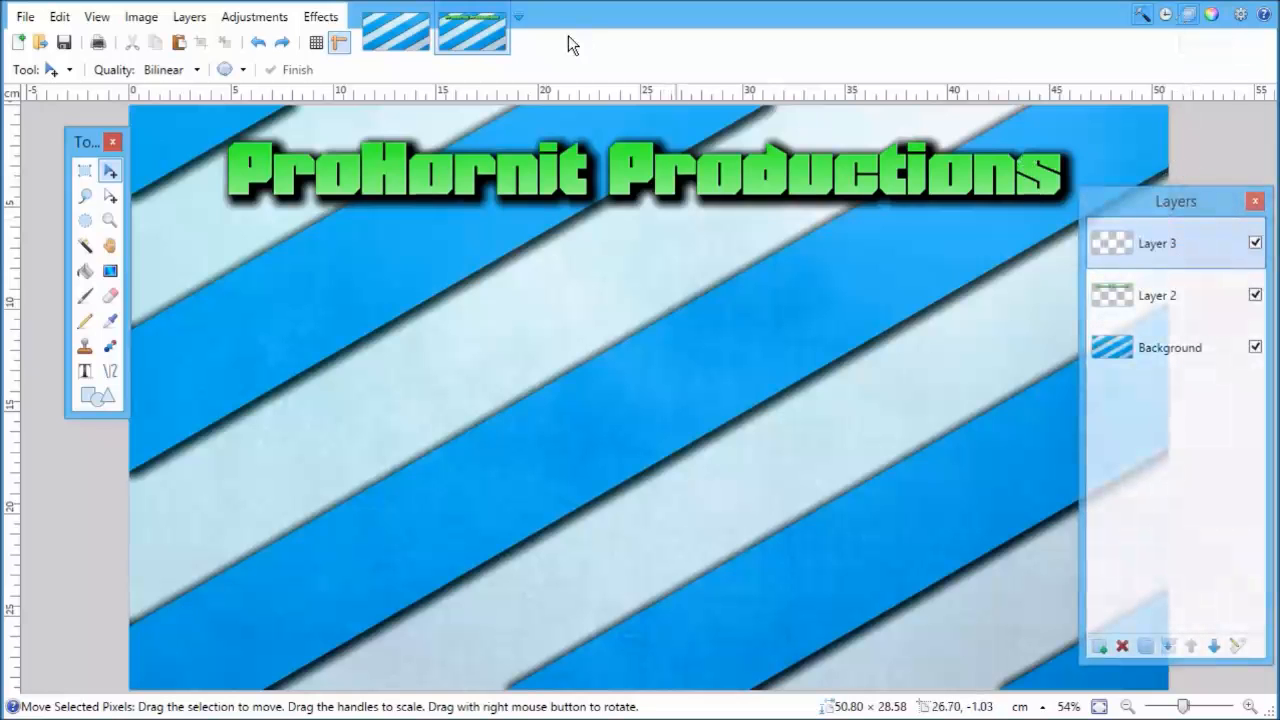
{"action": "key", "text": "ctrl+n"}
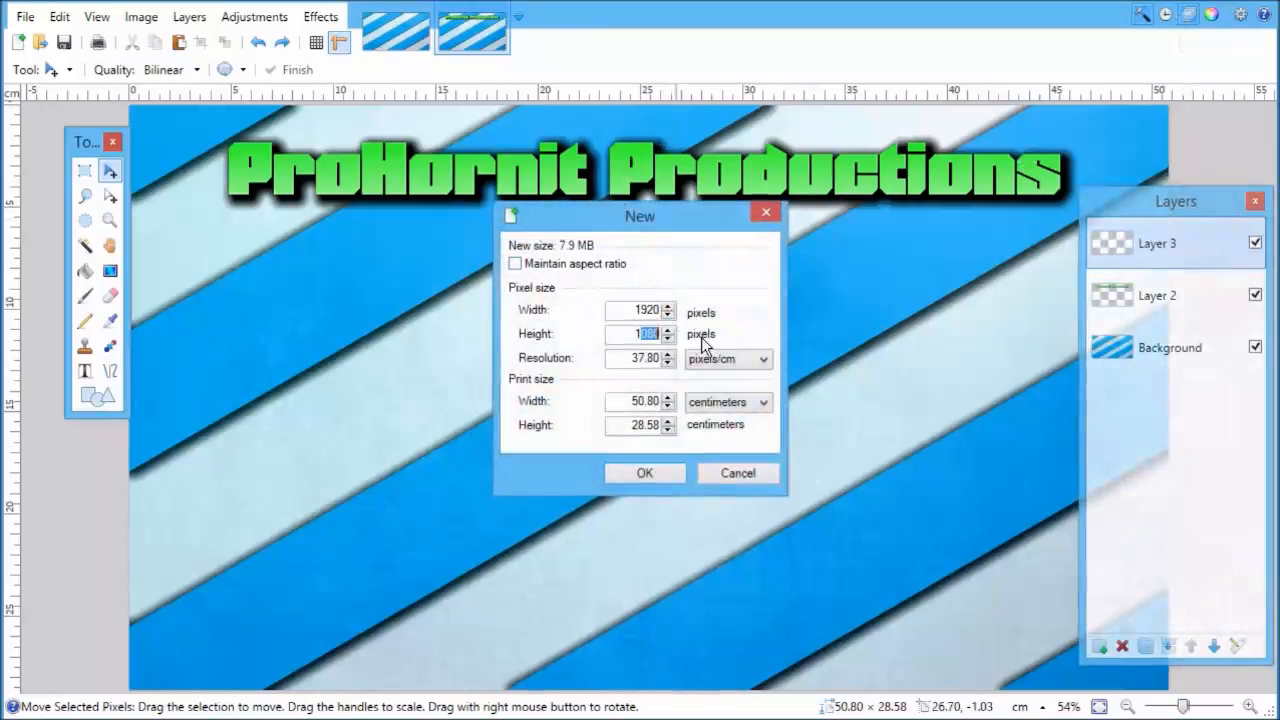
{"action": "left_click", "coordinate": [645, 473]}
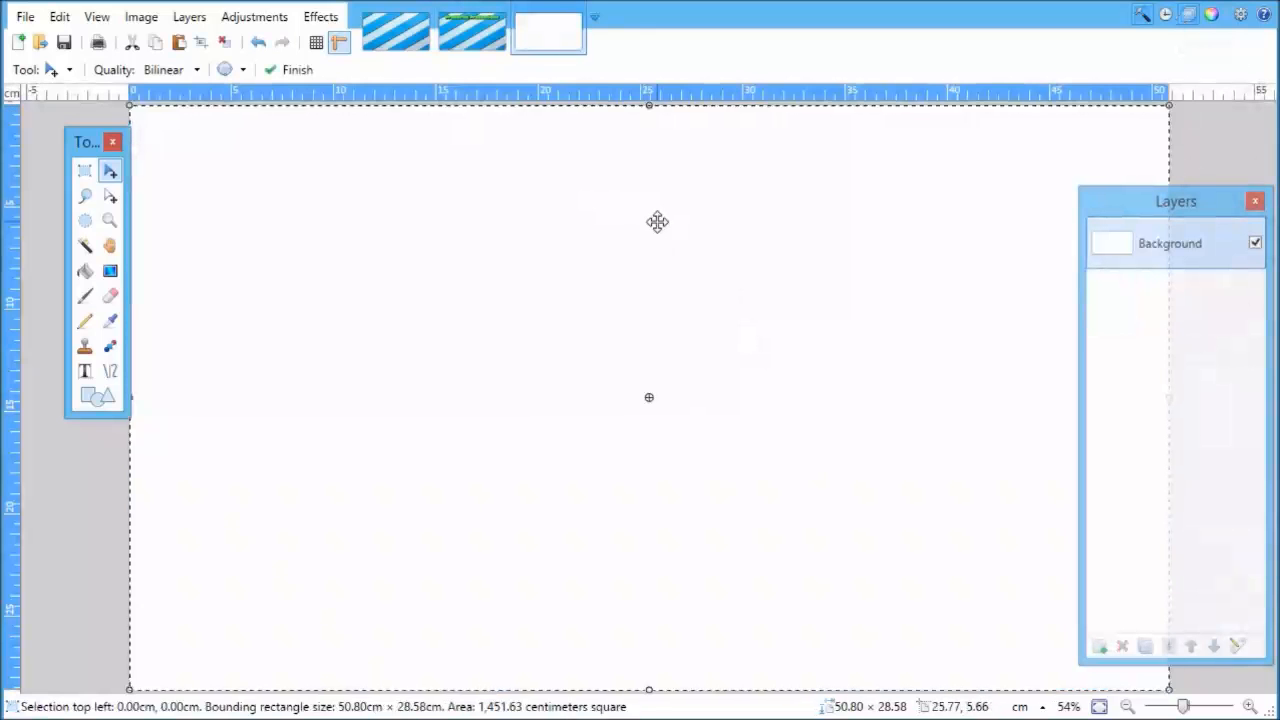
{"action": "left_click", "coordinate": [472, 31]}
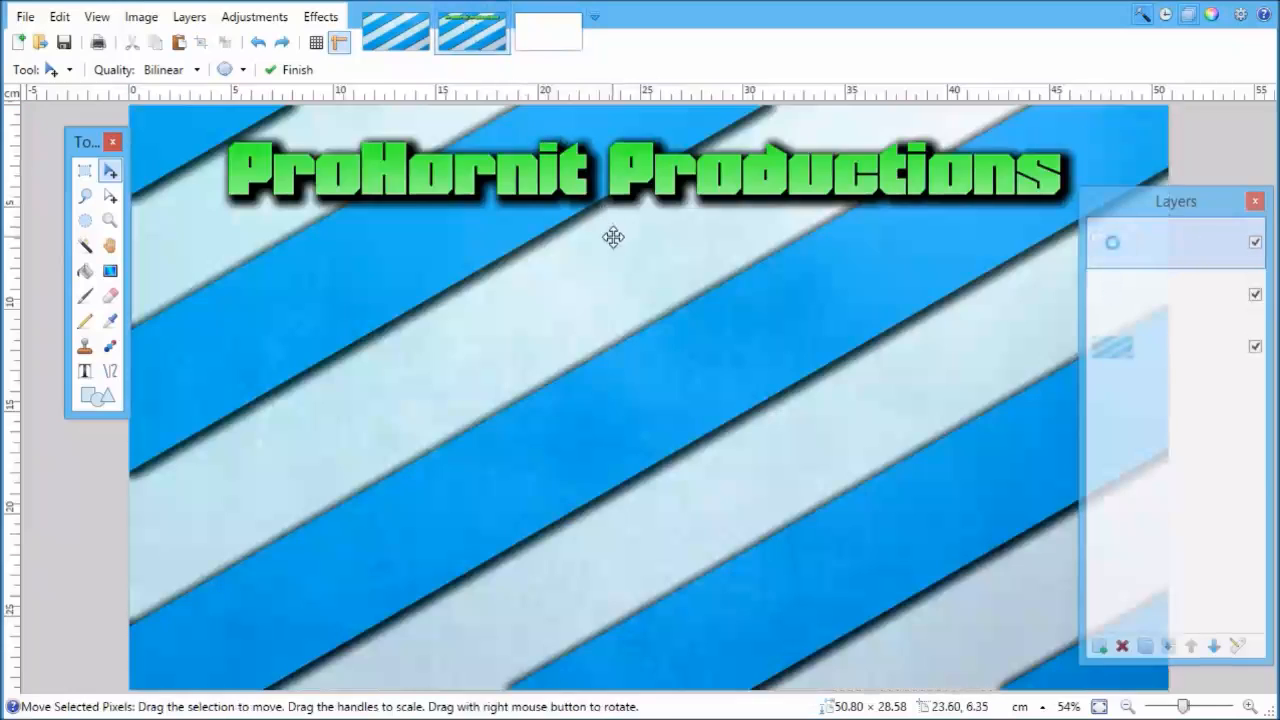
{"action": "key", "text": "ctrl+v"}
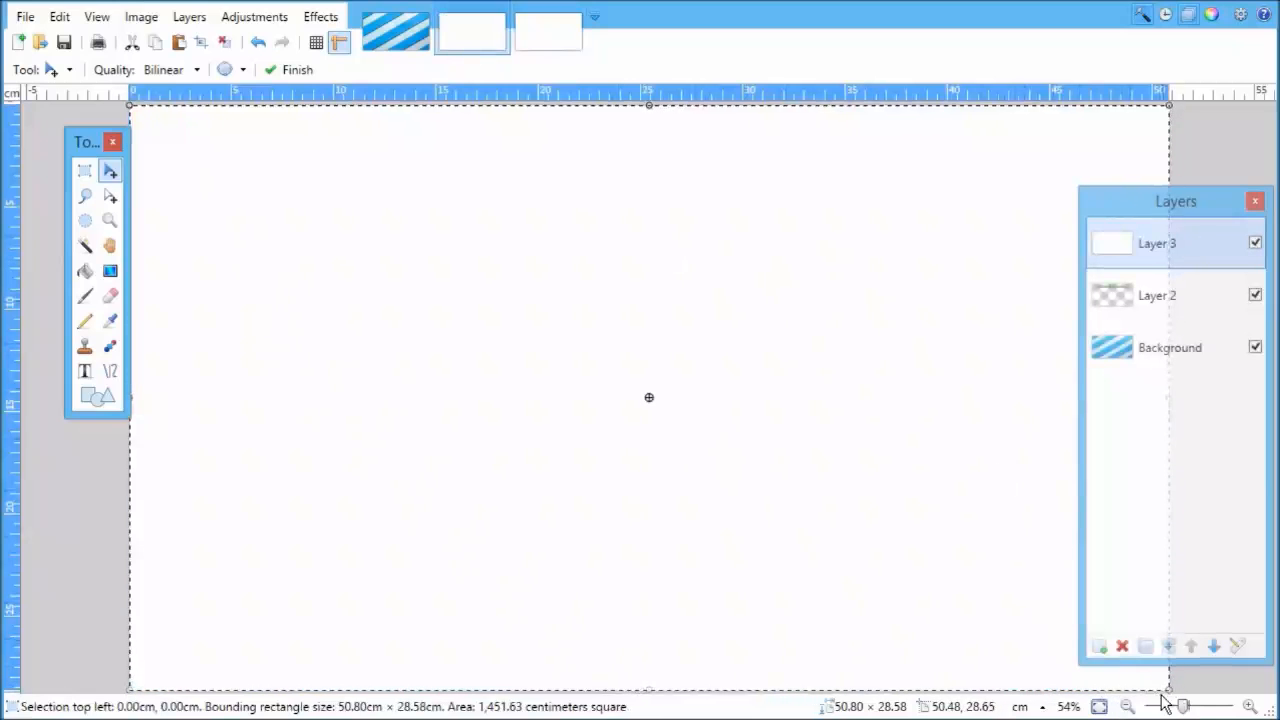
Step: Scale the pasted white rectangle to about 28.4 × 16 cm and place it below the title, towards the canvas's left side
{"action": "left_click_drag", "start_coordinate": [1169, 689], "coordinate": [529, 329]}
{"action": "left_click_drag", "start_coordinate": [320, 195], "coordinate": [351, 451]}
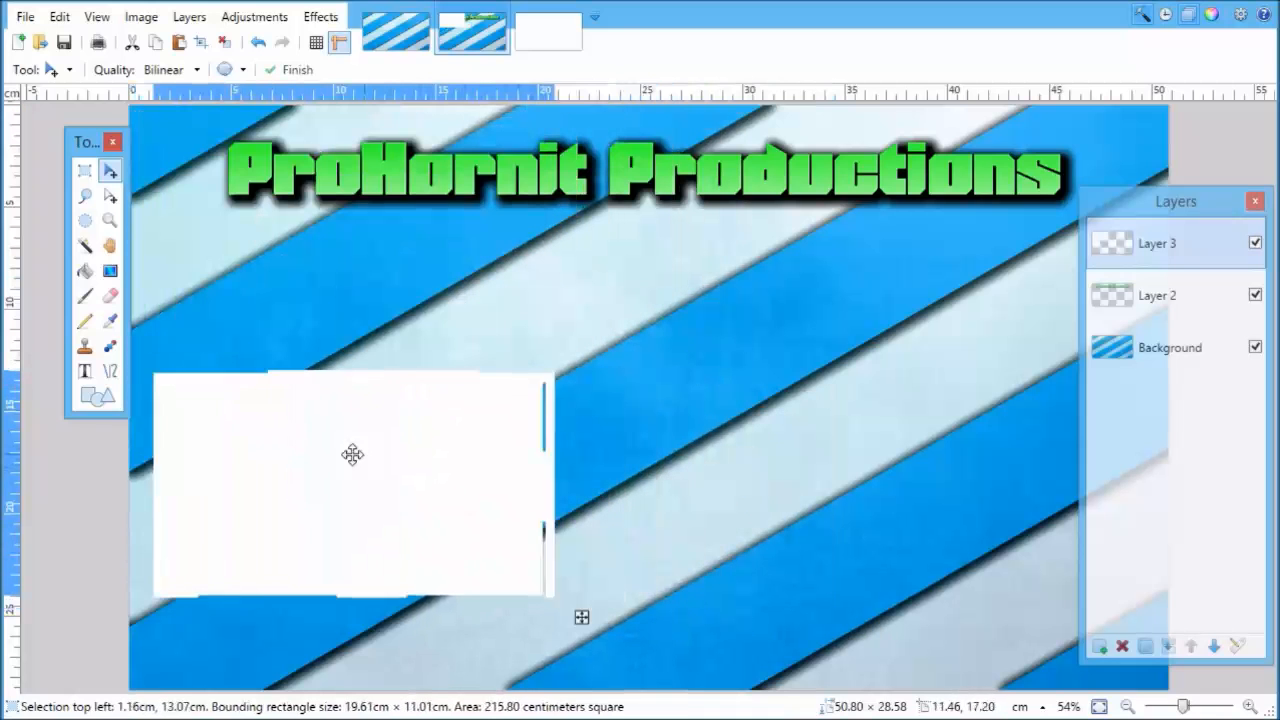
{"action": "left_click_drag", "start_coordinate": [577, 349], "coordinate": [612, 334]}
{"action": "left_click_drag", "start_coordinate": [537, 447], "coordinate": [604, 397]}
{"action": "left_click_drag", "start_coordinate": [689, 543], "coordinate": [783, 614]}
{"action": "left_click_drag", "start_coordinate": [731, 569], "coordinate": [710, 536]}
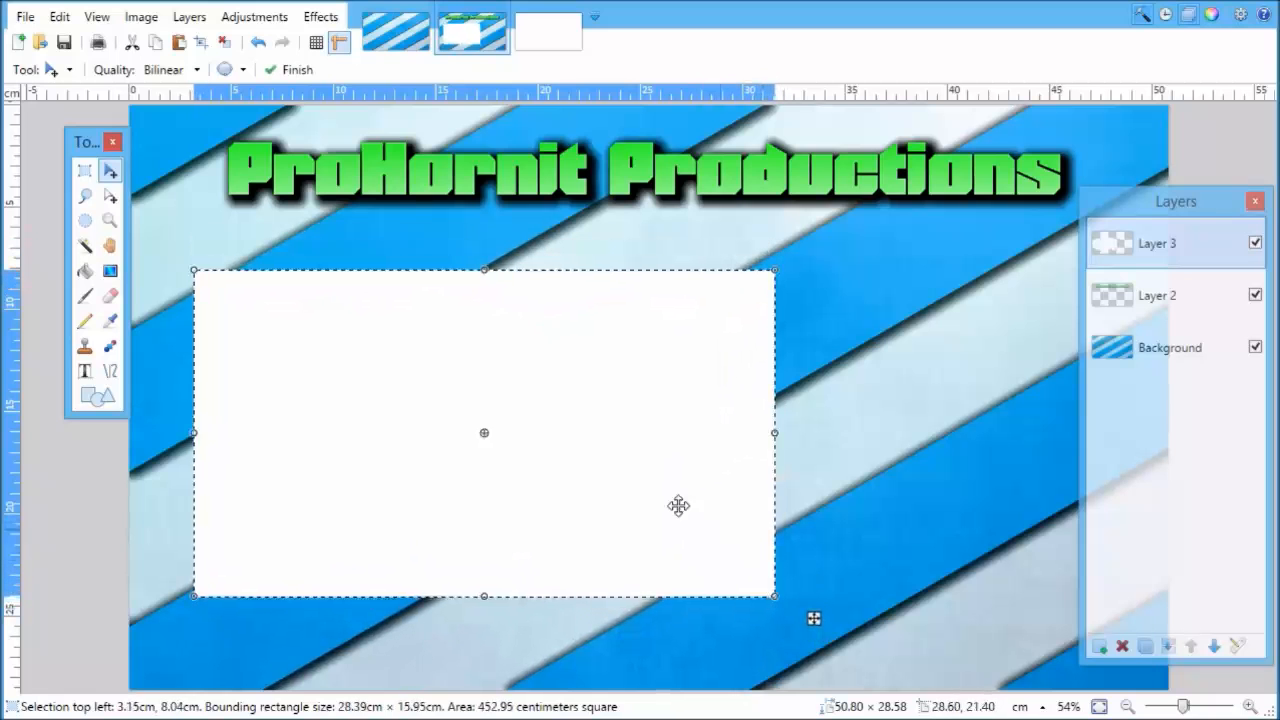
Step: Select the canvas area below the title, center the white rectangle vertically within it using Align Object, and deselect
{"action": "left_click", "coordinate": [85, 172]}
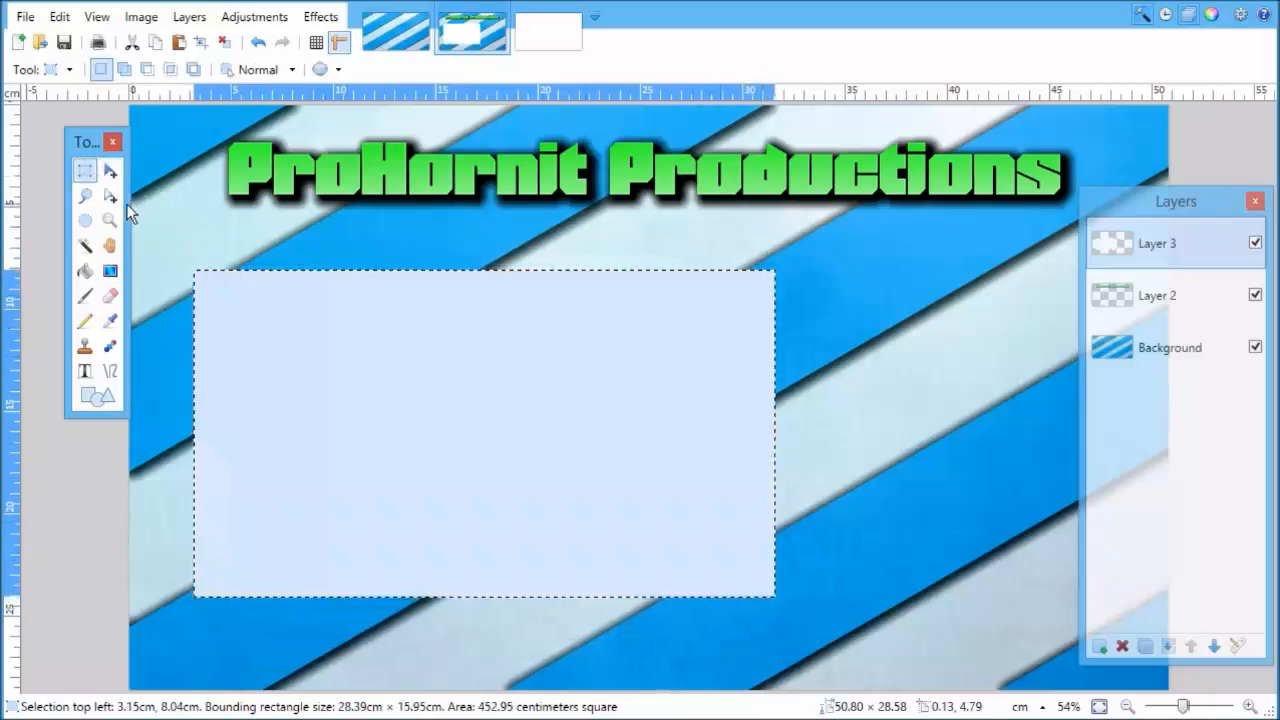
{"action": "left_click_drag", "start_coordinate": [136, 202], "coordinate": [1175, 696]}
{"action": "left_click_drag", "start_coordinate": [136, 222], "coordinate": [1270, 719]}
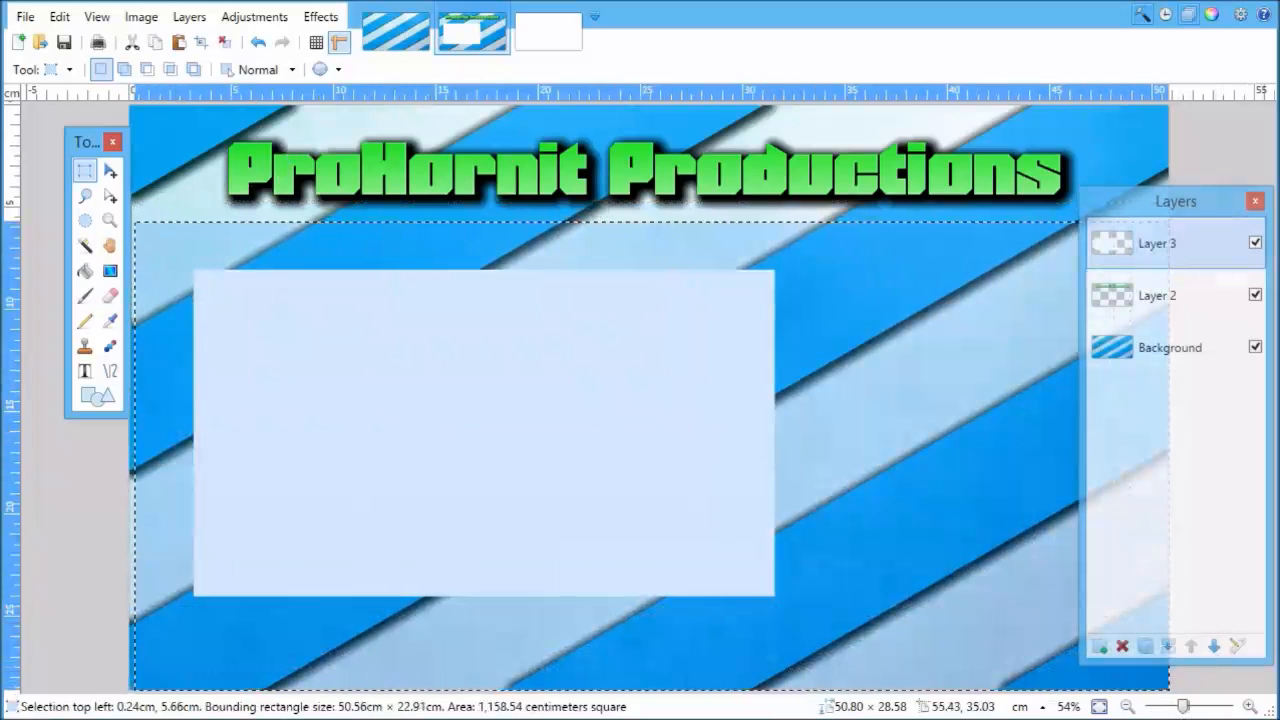
{"action": "left_click", "coordinate": [321, 17]}
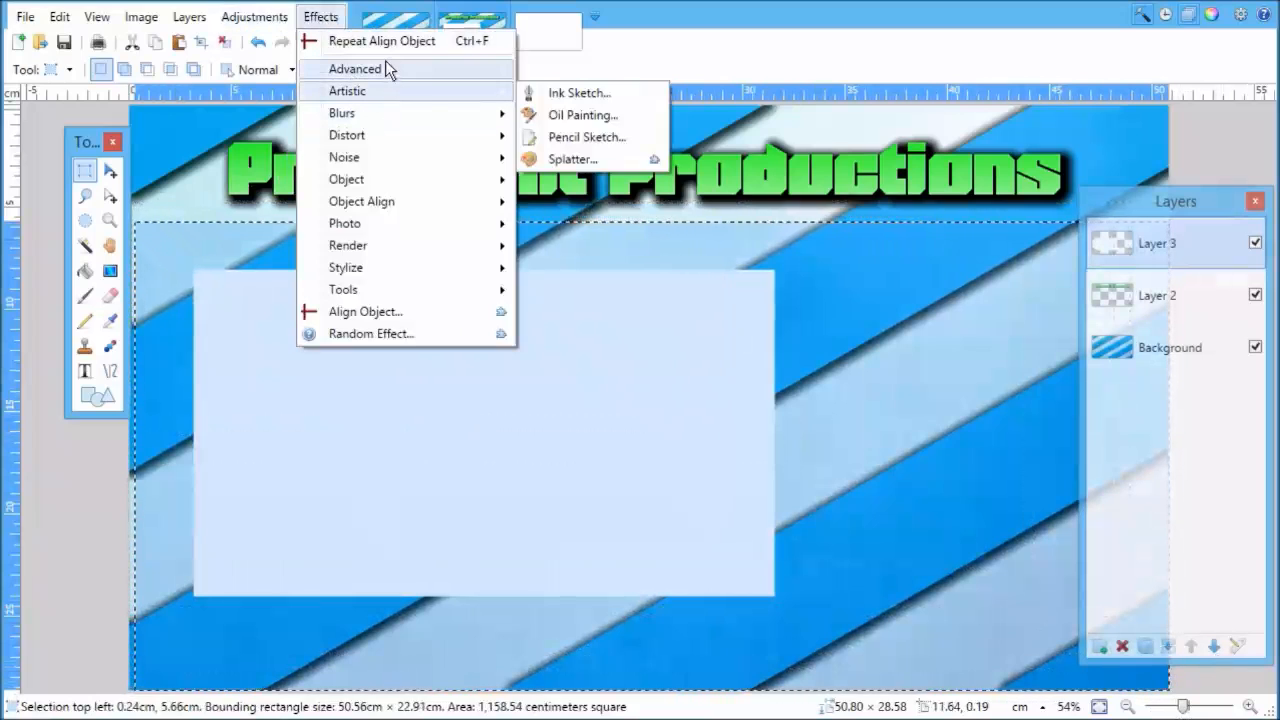
{"action": "mouse_move", "coordinate": [388, 71]}
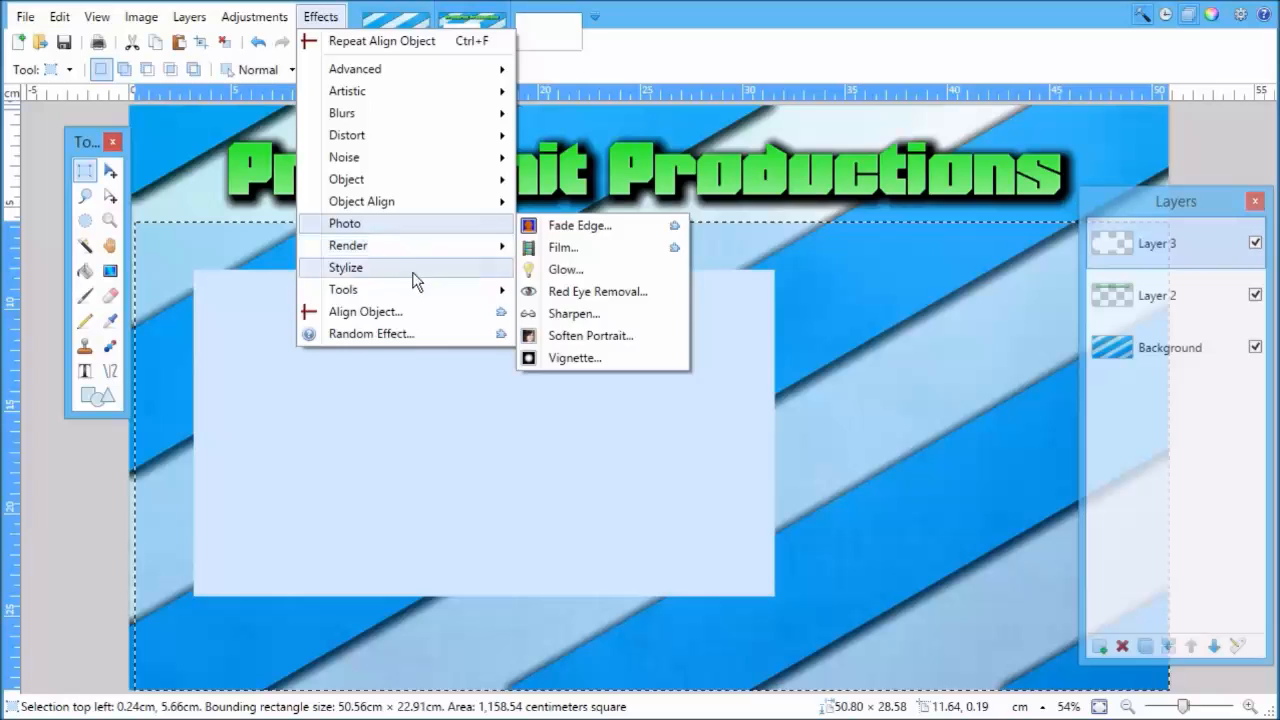
{"action": "left_click", "coordinate": [404, 318]}
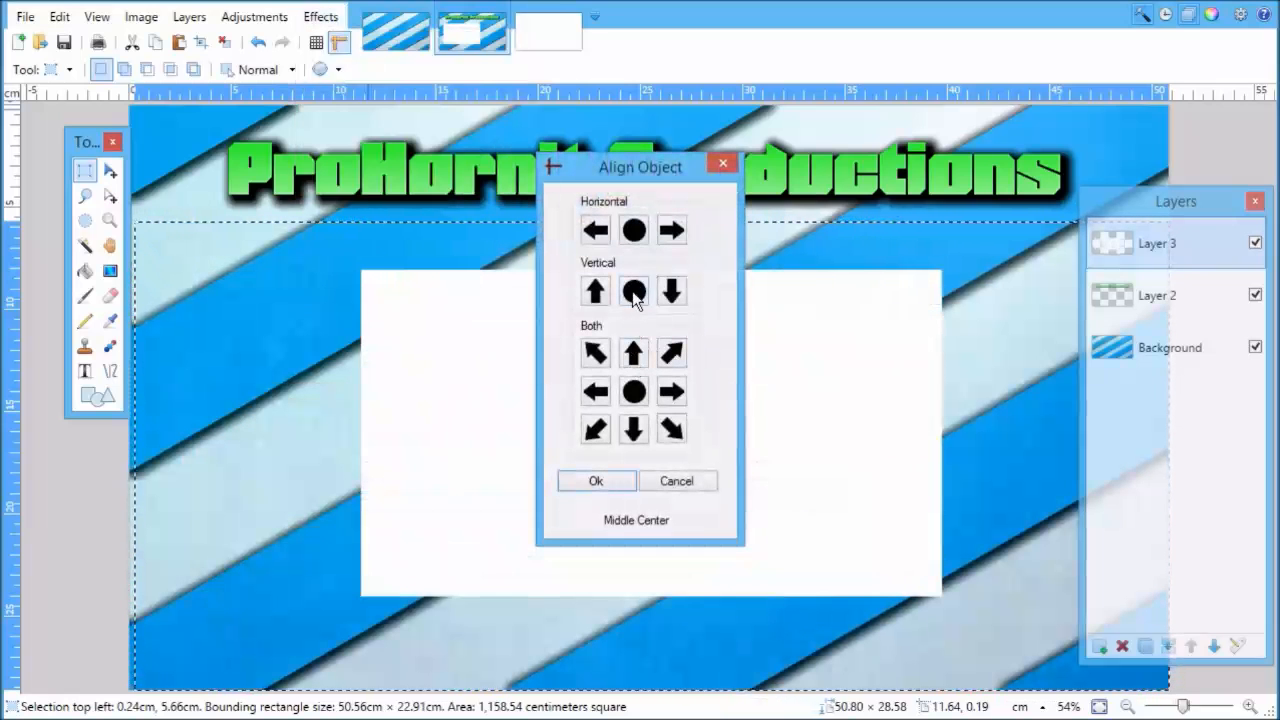
{"action": "left_click", "coordinate": [634, 291]}
{"action": "left_click", "coordinate": [626, 482]}
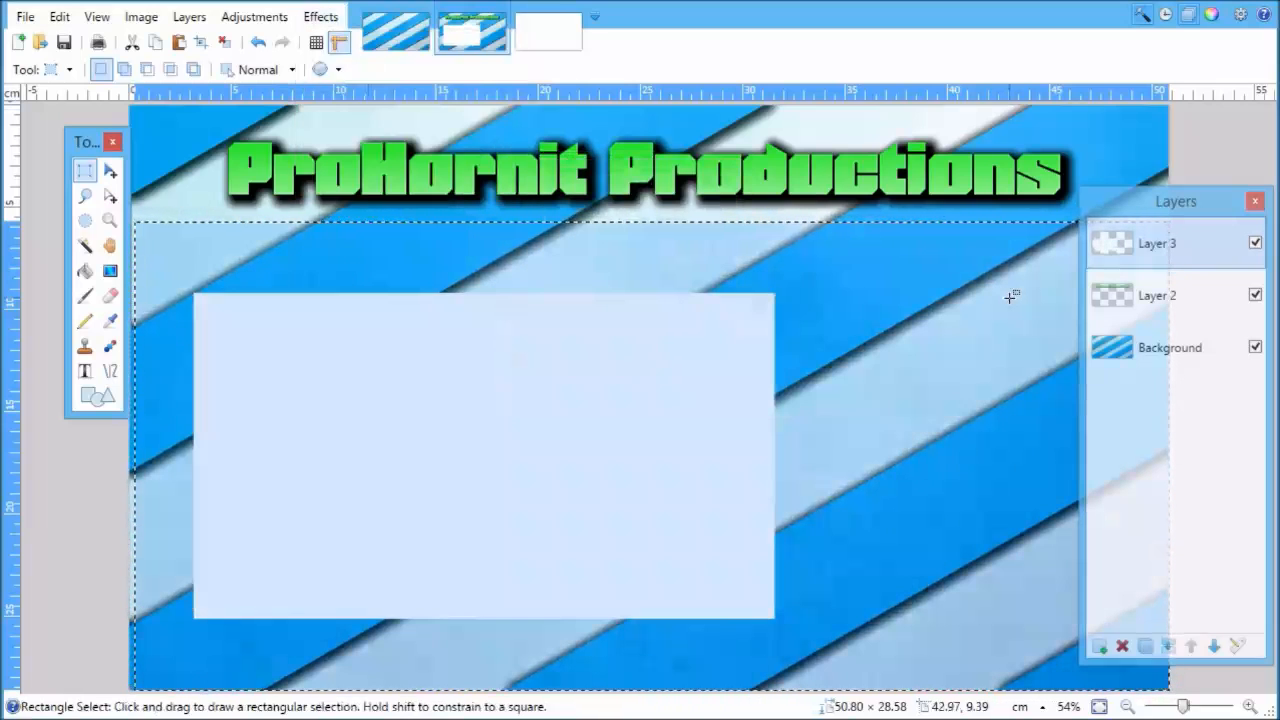
{"action": "left_click", "coordinate": [1197, 130]}
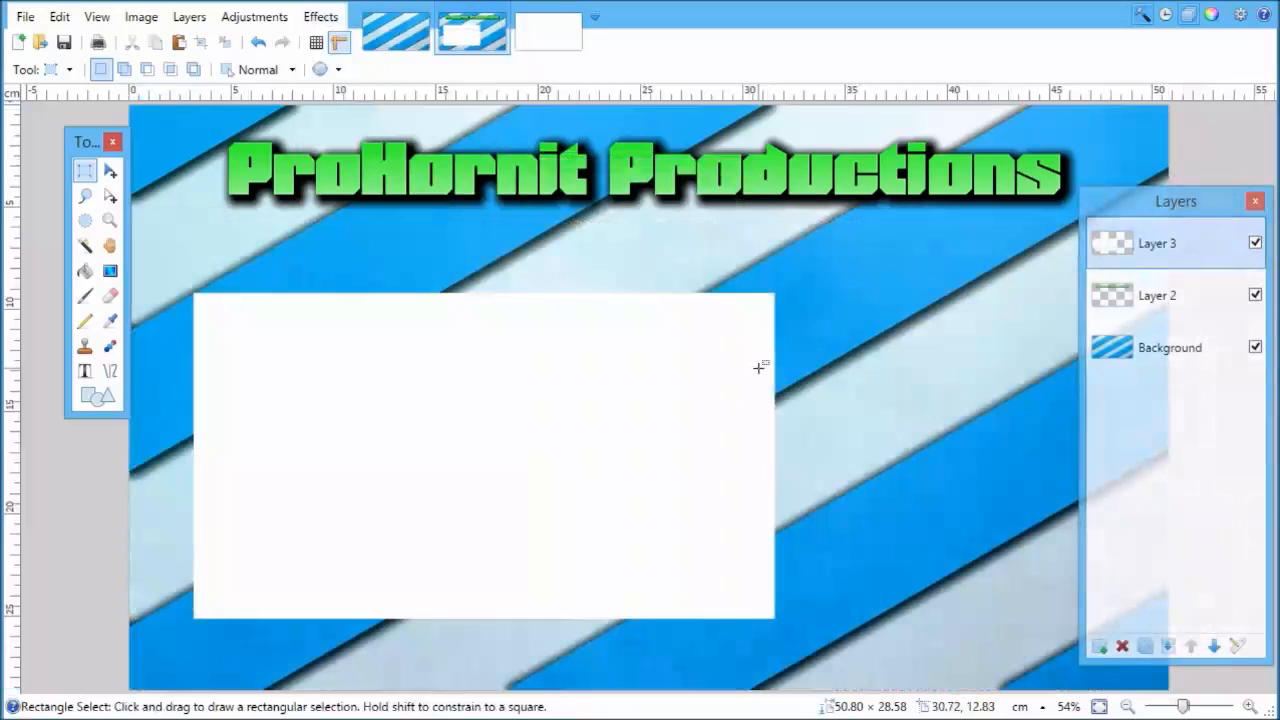
Step: Start a Drop Shadow on the white rectangle with the whole canvas selected, Offset X and Y at 0, and a green shadow colour
{"action": "left_click", "coordinate": [84, 245]}
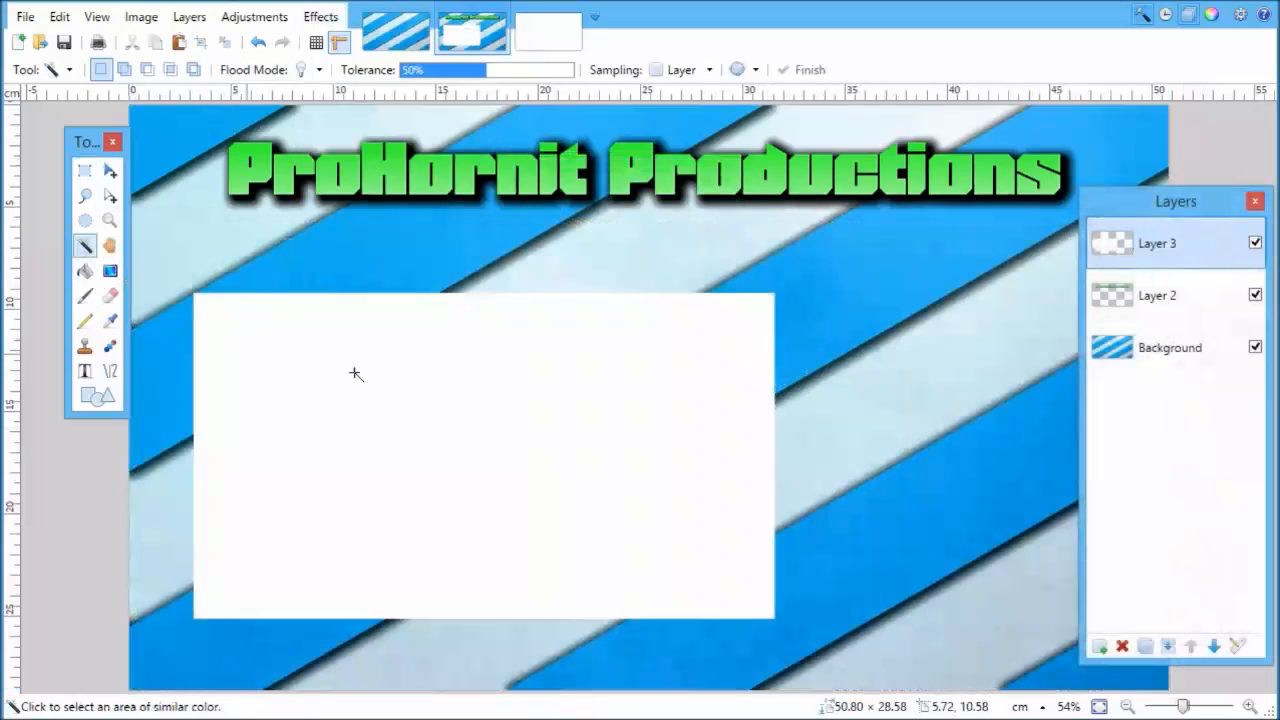
{"action": "left_click", "coordinate": [419, 408]}
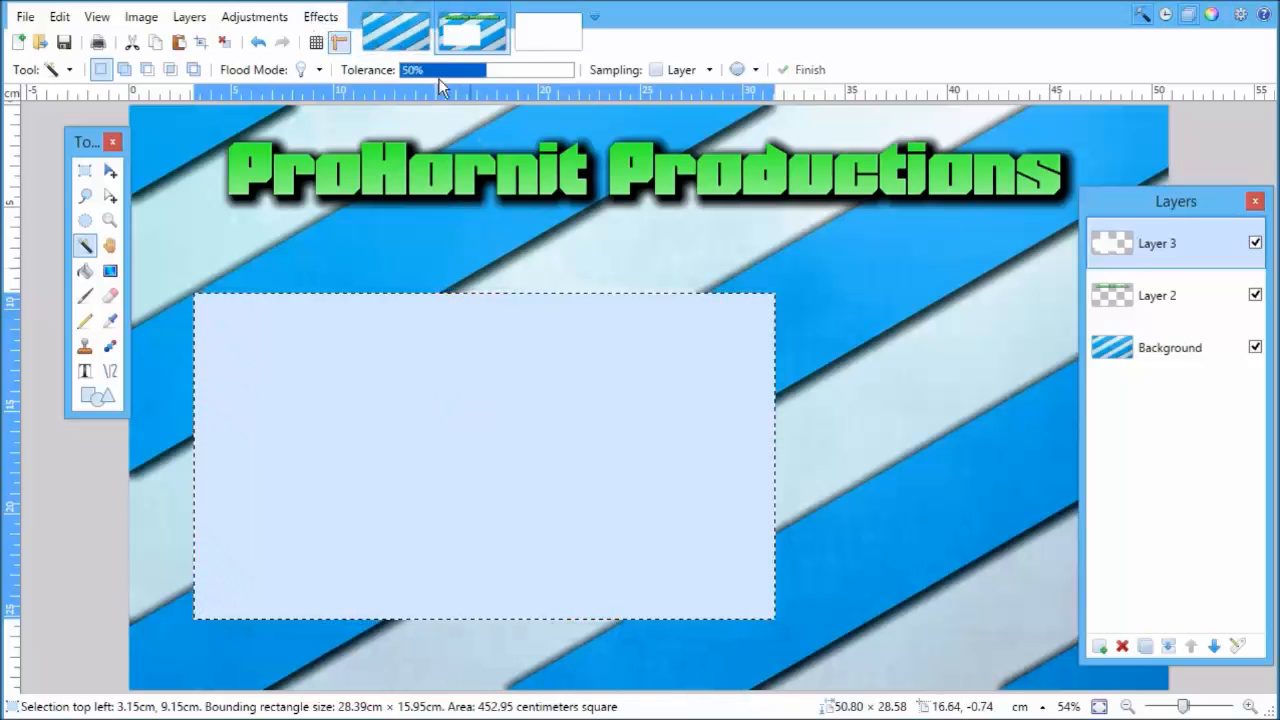
{"action": "key", "text": "ctrl+a"}
{"action": "left_click", "coordinate": [320, 16]}
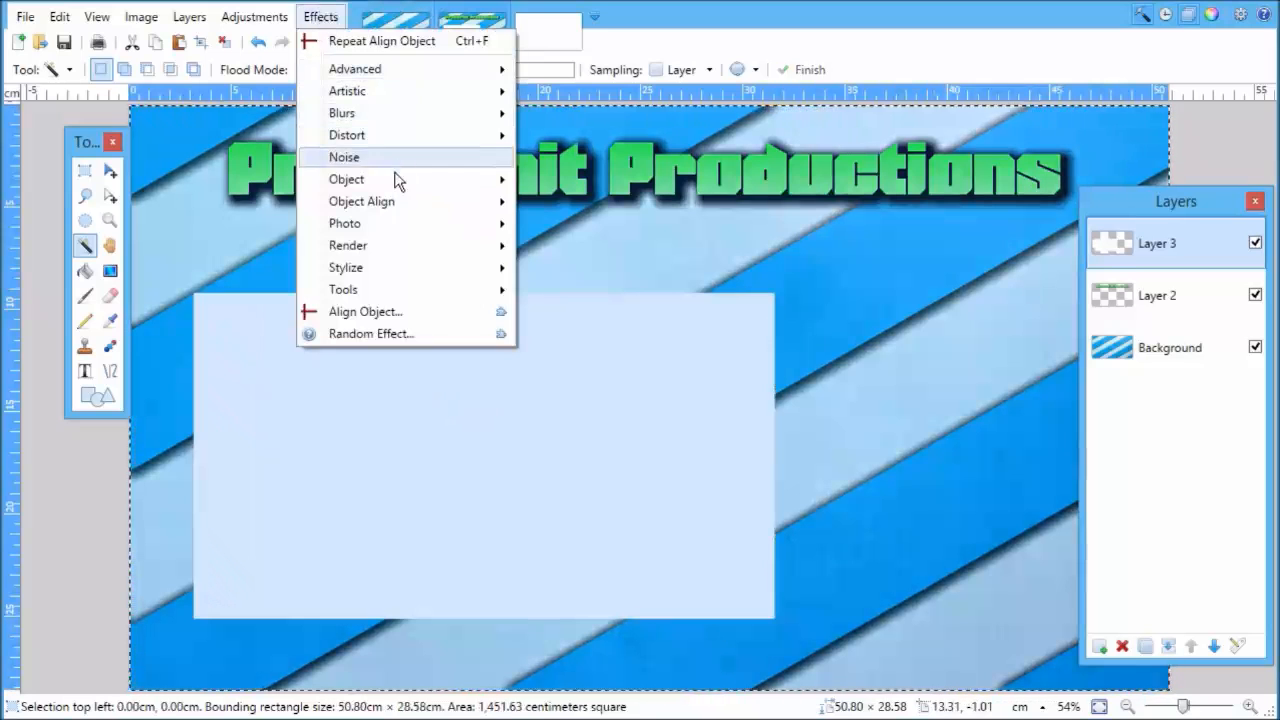
{"action": "mouse_move", "coordinate": [394, 185]}
{"action": "left_click", "coordinate": [575, 183]}
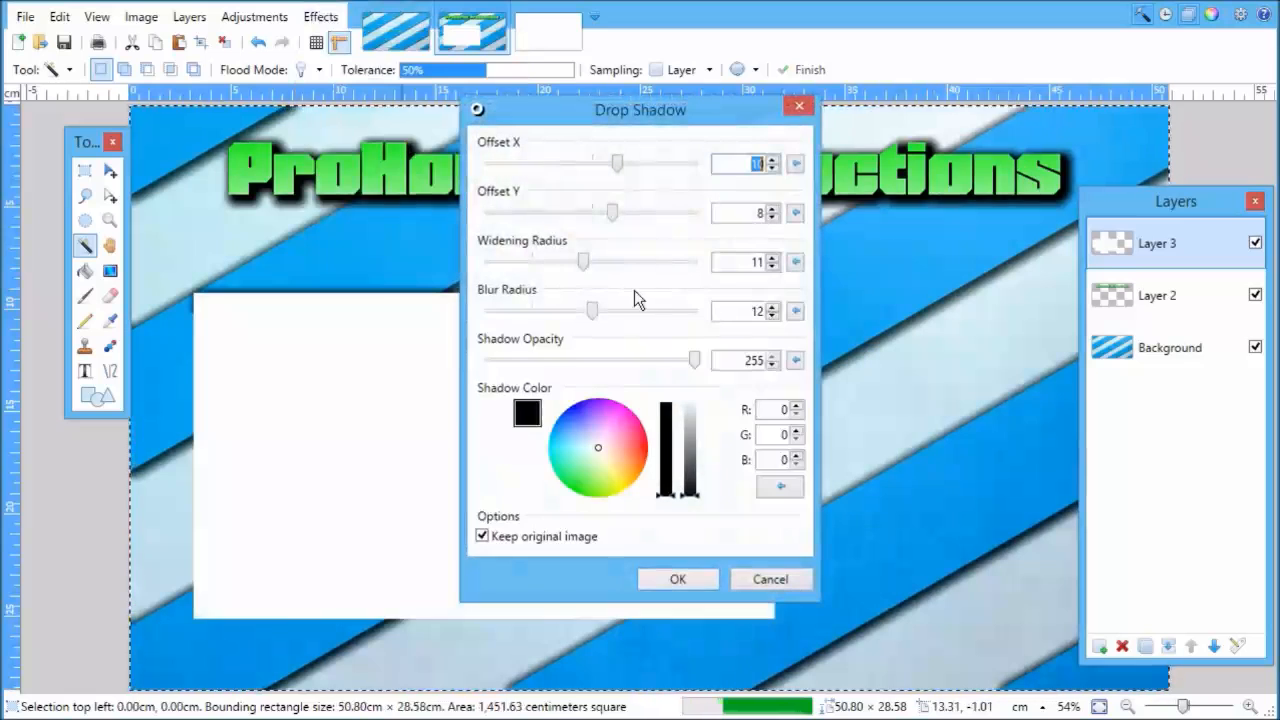
{"action": "left_click", "coordinate": [797, 213]}
{"action": "left_click_drag", "start_coordinate": [635, 433], "coordinate": [554, 482]}
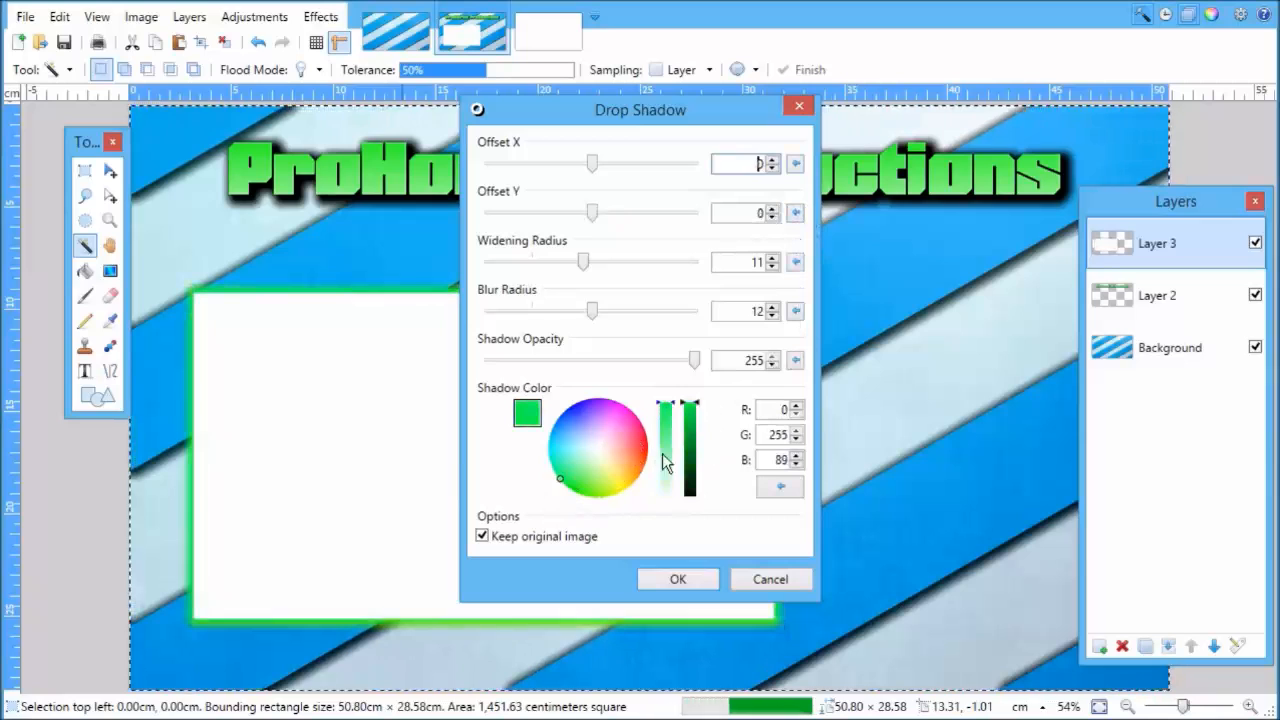
Step: Apply the white rectangle's Drop Shadow with Widening Radius 13, Blur Radius 6 and dark green colour R 0, G 104, B 36
{"action": "left_click_drag", "start_coordinate": [691, 406], "coordinate": [691, 425]}
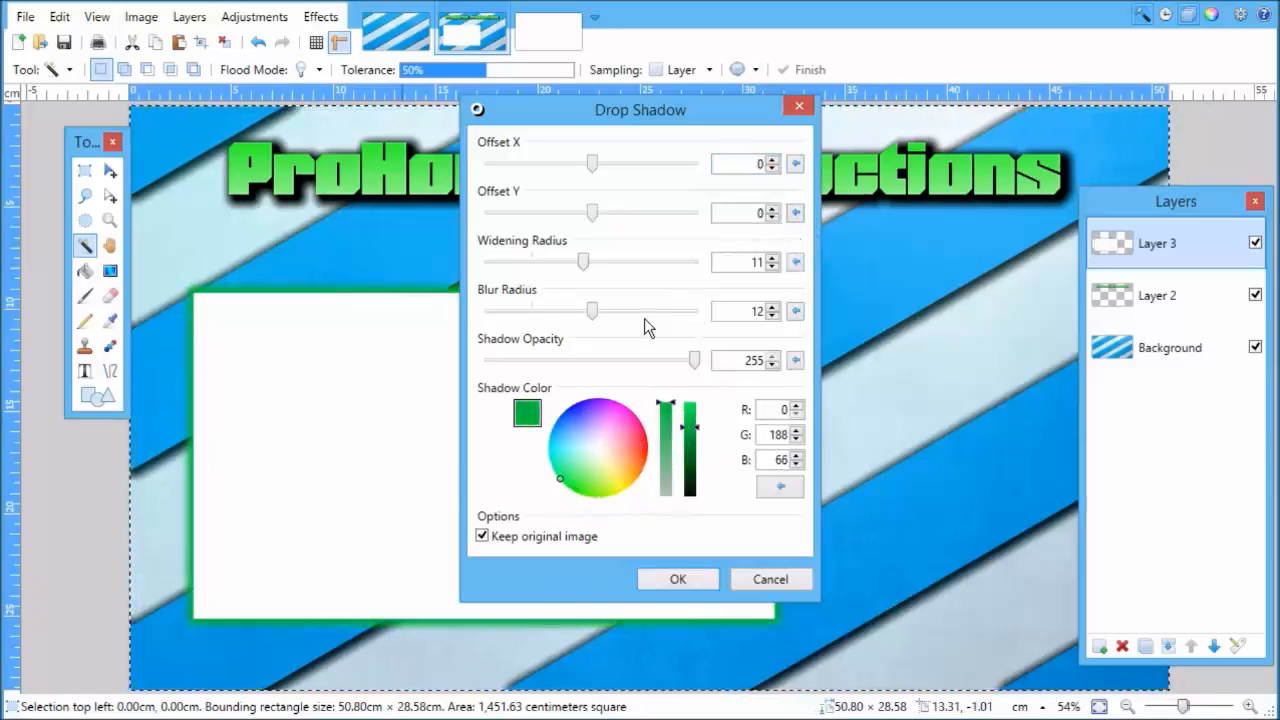
{"action": "left_click_drag", "start_coordinate": [592, 311], "coordinate": [540, 315]}
{"action": "left_click_drag", "start_coordinate": [583, 262], "coordinate": [600, 262]}
{"action": "left_click_drag", "start_coordinate": [691, 447], "coordinate": [688, 462]}
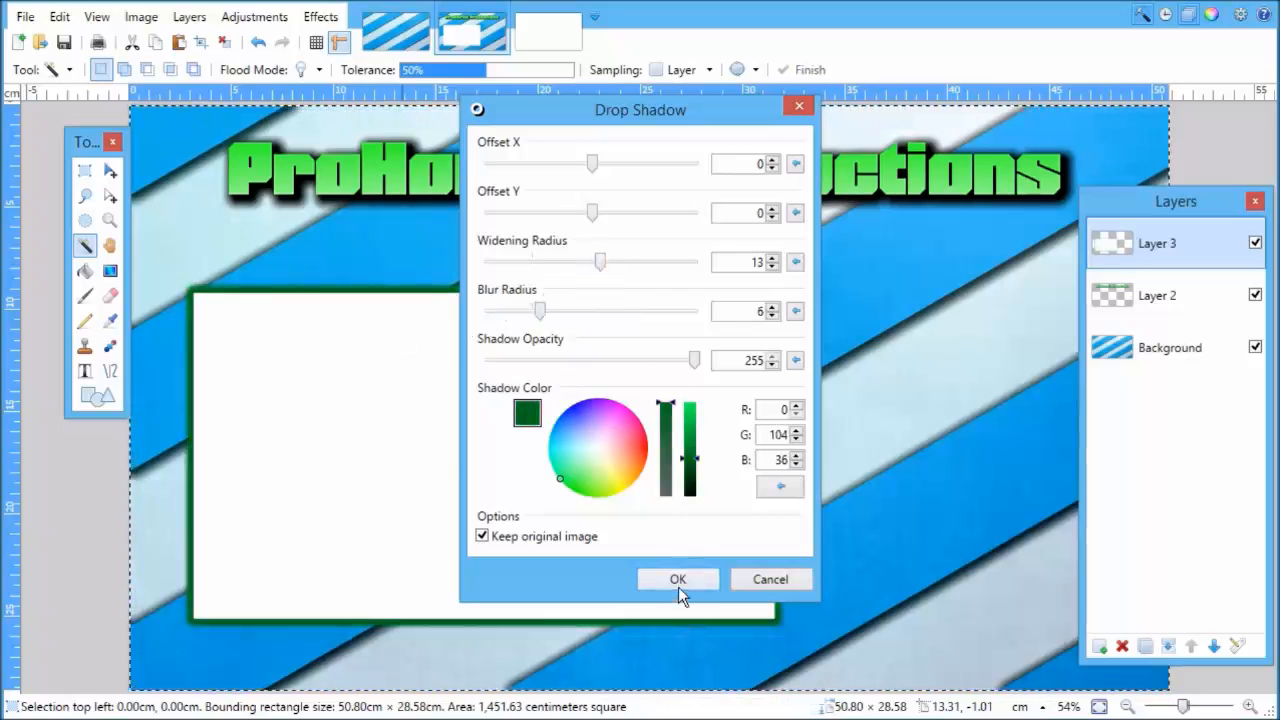
{"action": "left_click", "coordinate": [678, 580]}
Step: Select the white rectangle's interior with the Magic Wand and delete that area from the Background, Layer 2 and Layer 3
{"action": "left_click", "coordinate": [806, 296]}
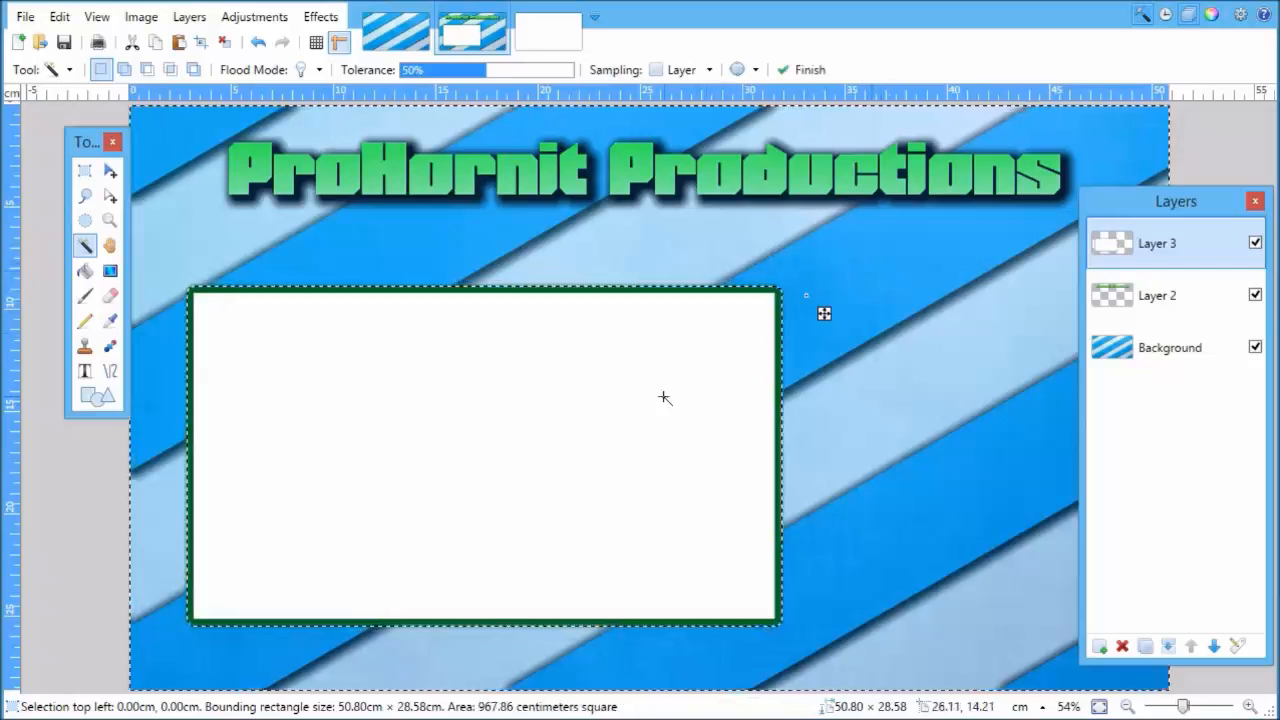
{"action": "left_click", "coordinate": [663, 396]}
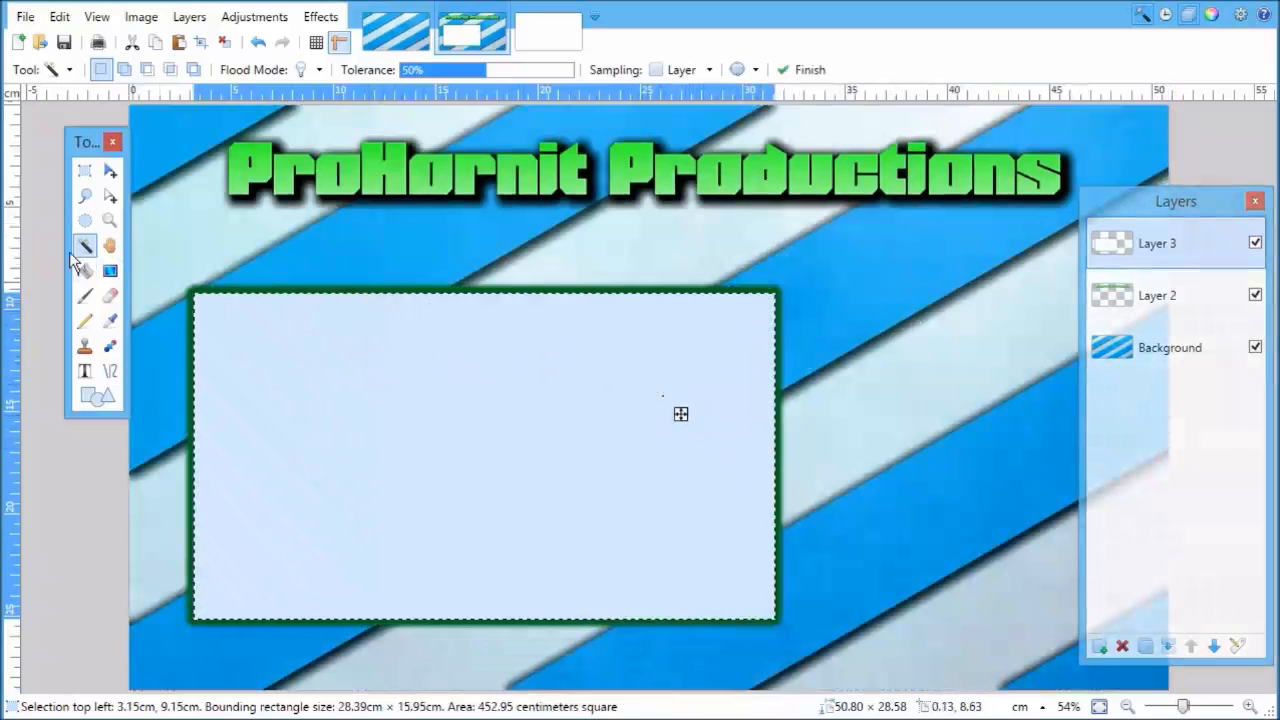
{"action": "left_click", "coordinate": [1175, 349]}
{"action": "left_click", "coordinate": [1177, 295]}
{"action": "left_click", "coordinate": [1177, 238]}
{"action": "left_click", "coordinate": [515, 386]}
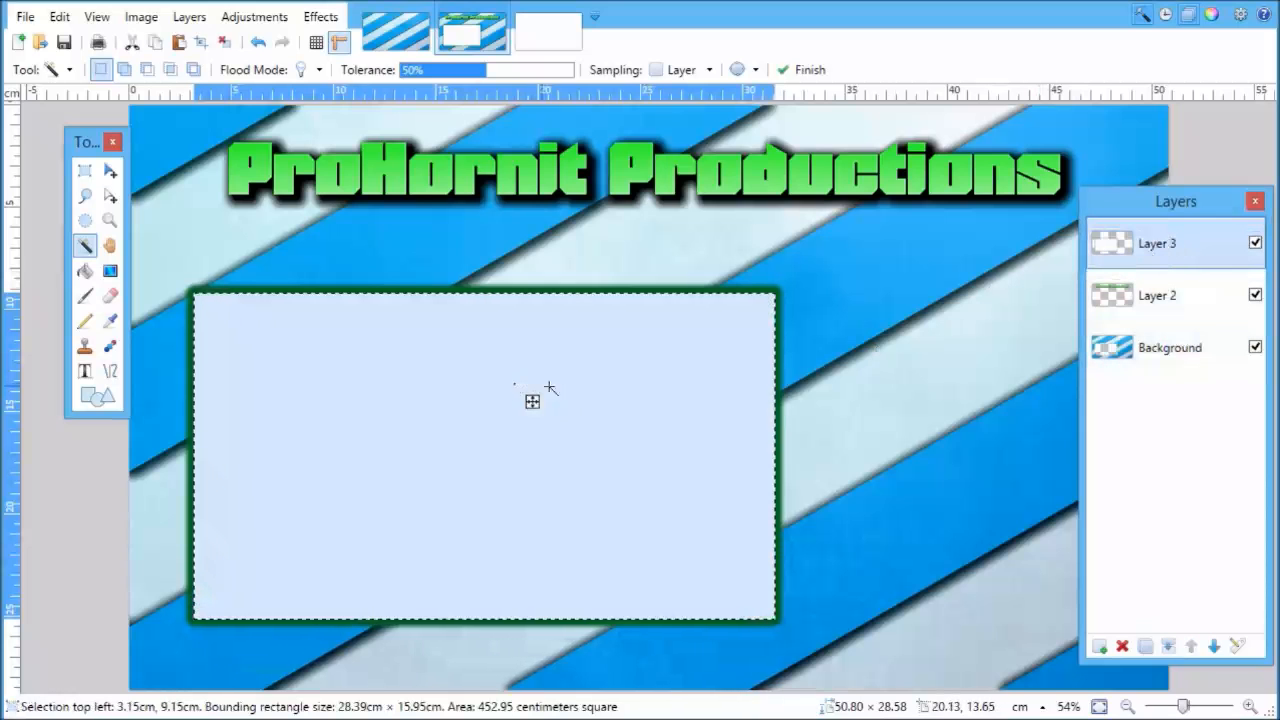
{"action": "key", "text": "Delete"}
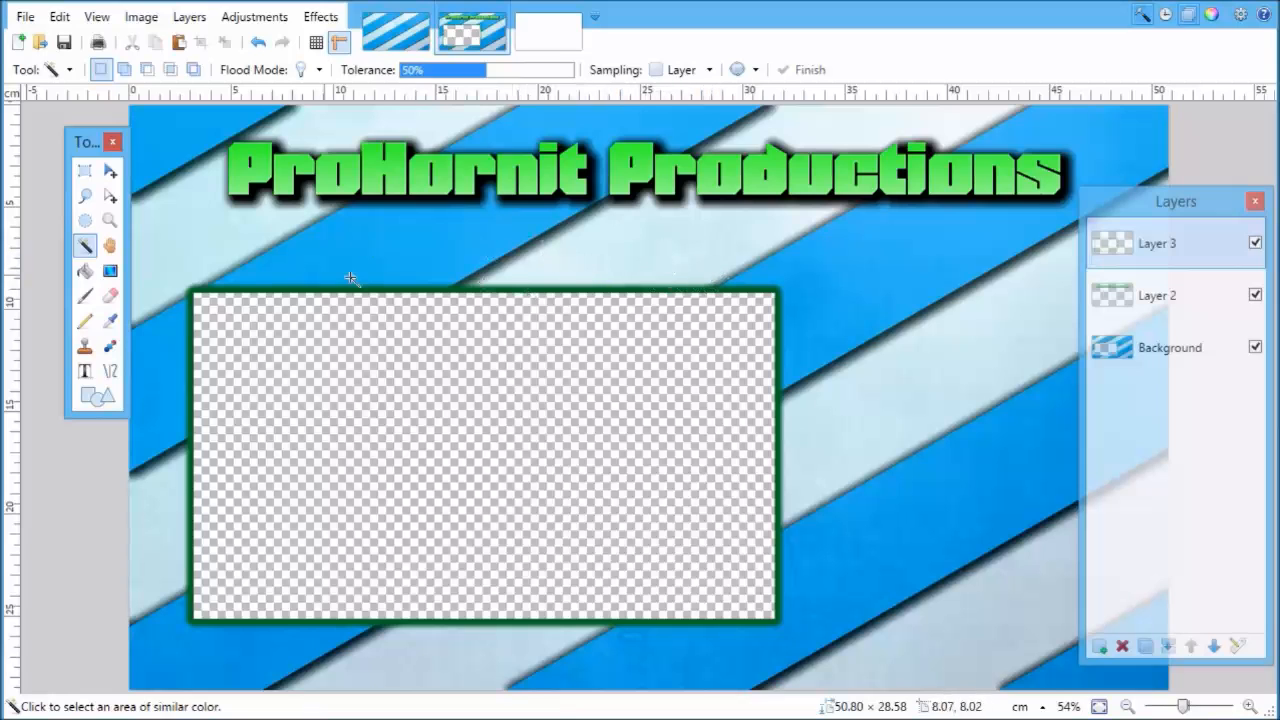
Step: Add the white text "Previous" in PowerChord, size 108, on Layer 3 between the title and the bordered panel
{"action": "left_click", "coordinate": [85, 371]}
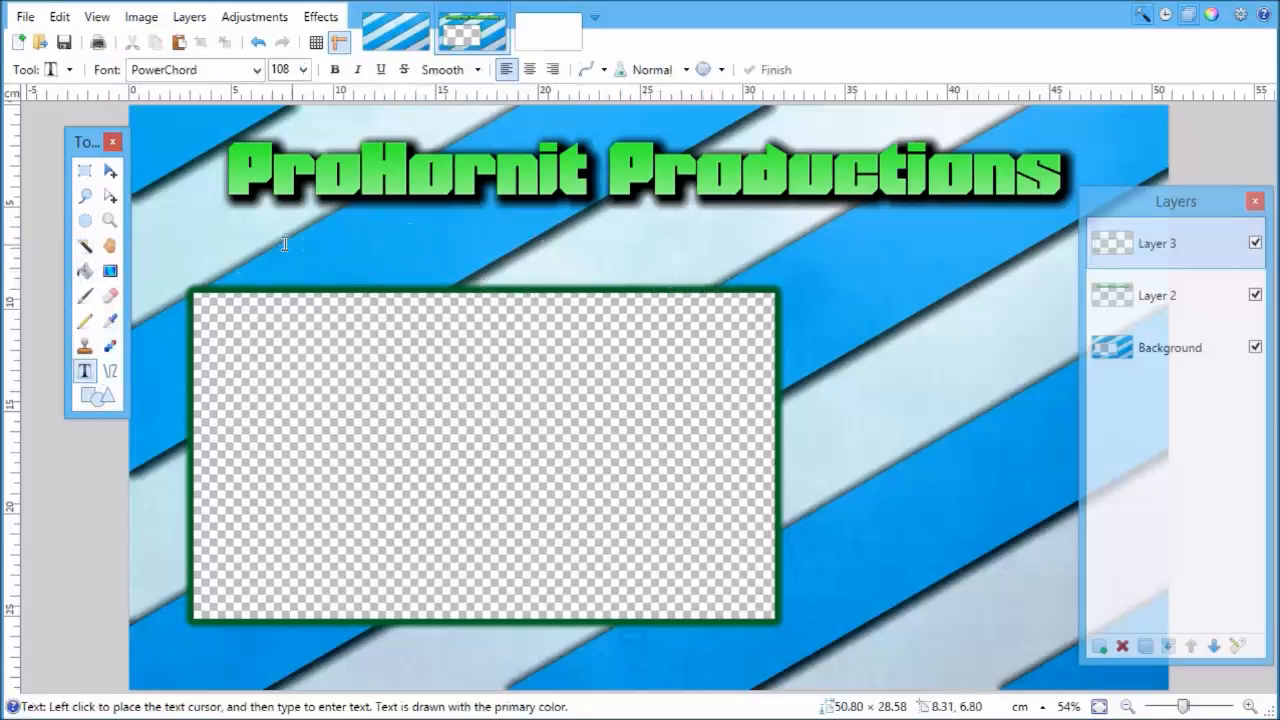
{"action": "left_click", "coordinate": [276, 252]}
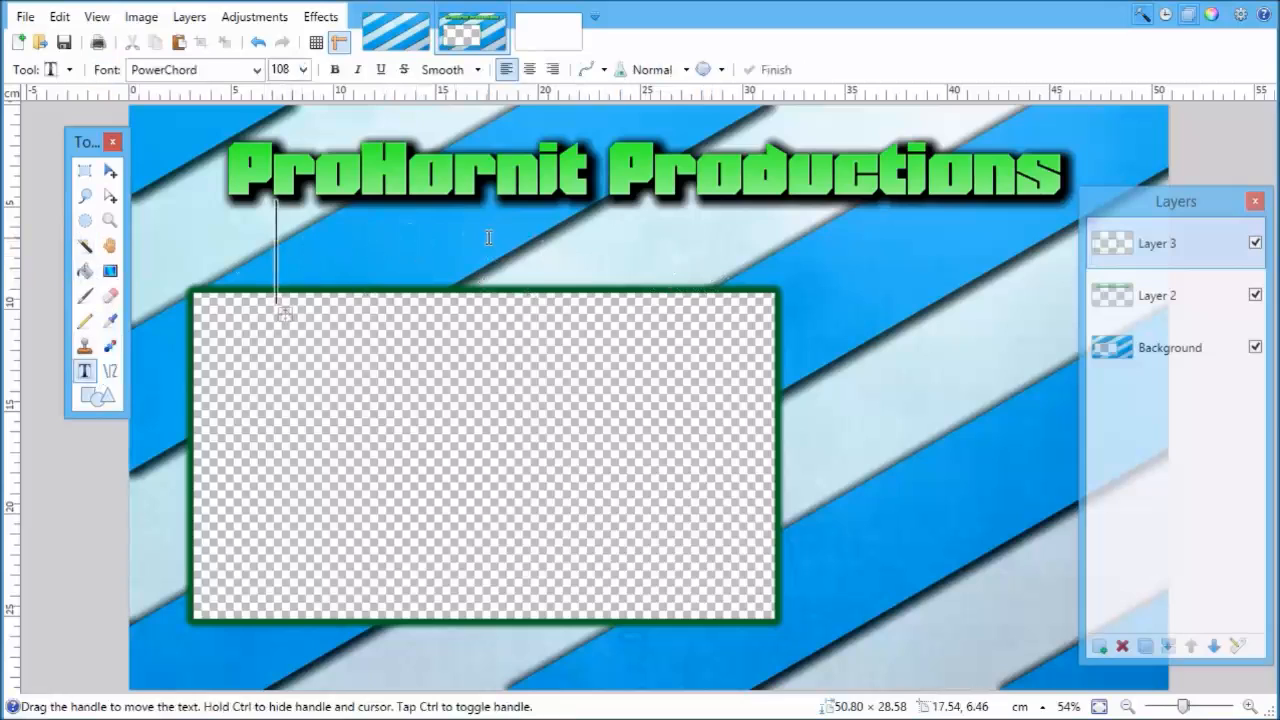
{"action": "type", "text": "Prev"}
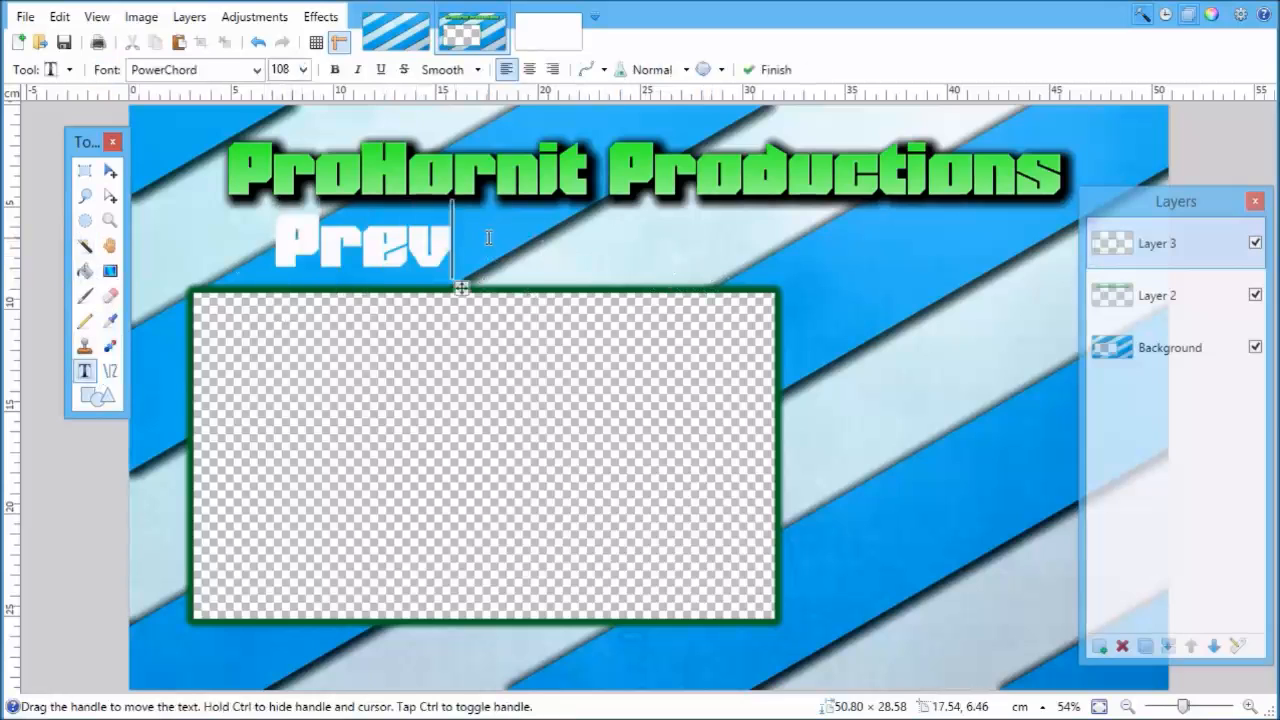
{"action": "type", "text": "iouse"}
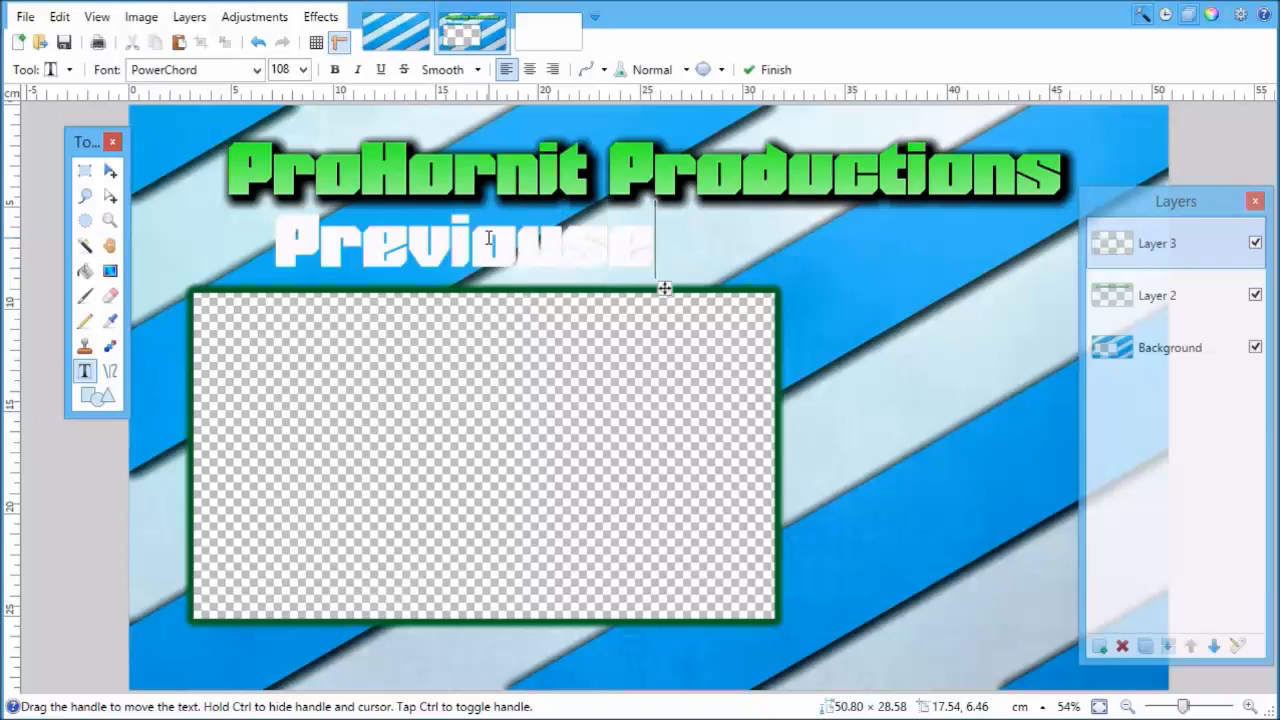
{"action": "key", "text": "BackSpace"}
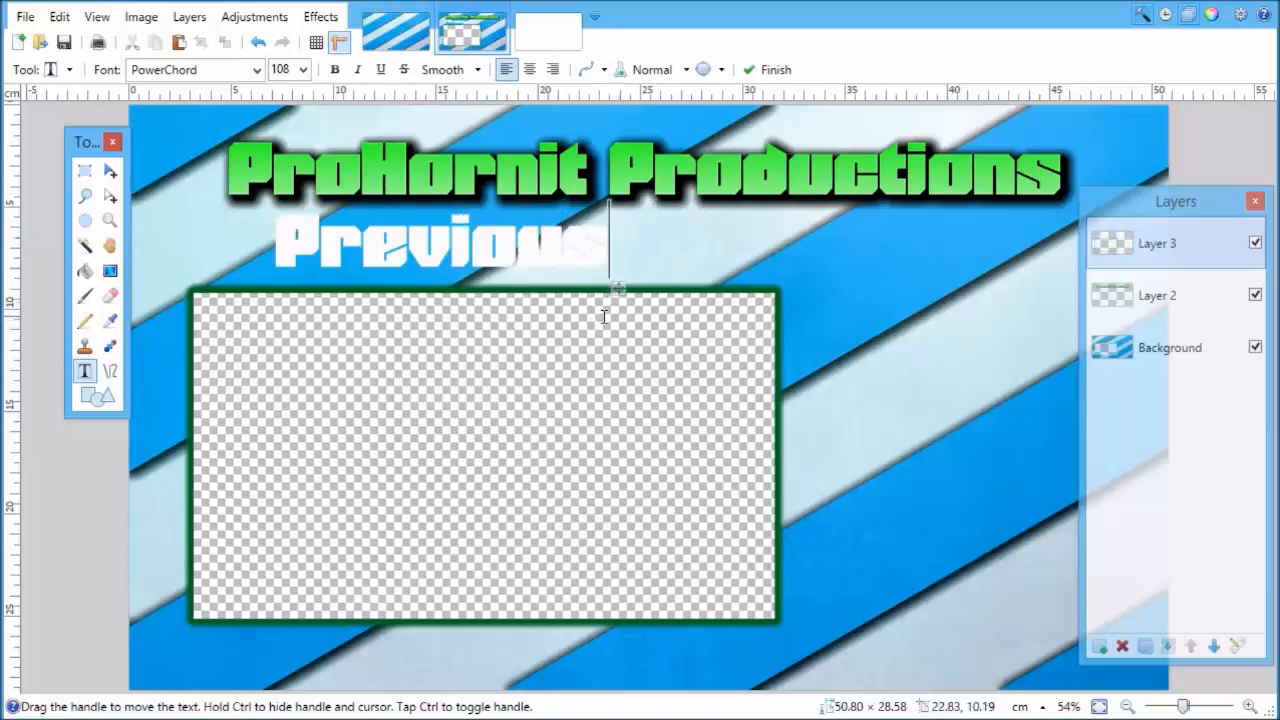
{"action": "left_click_drag", "start_coordinate": [617, 292], "coordinate": [662, 289]}
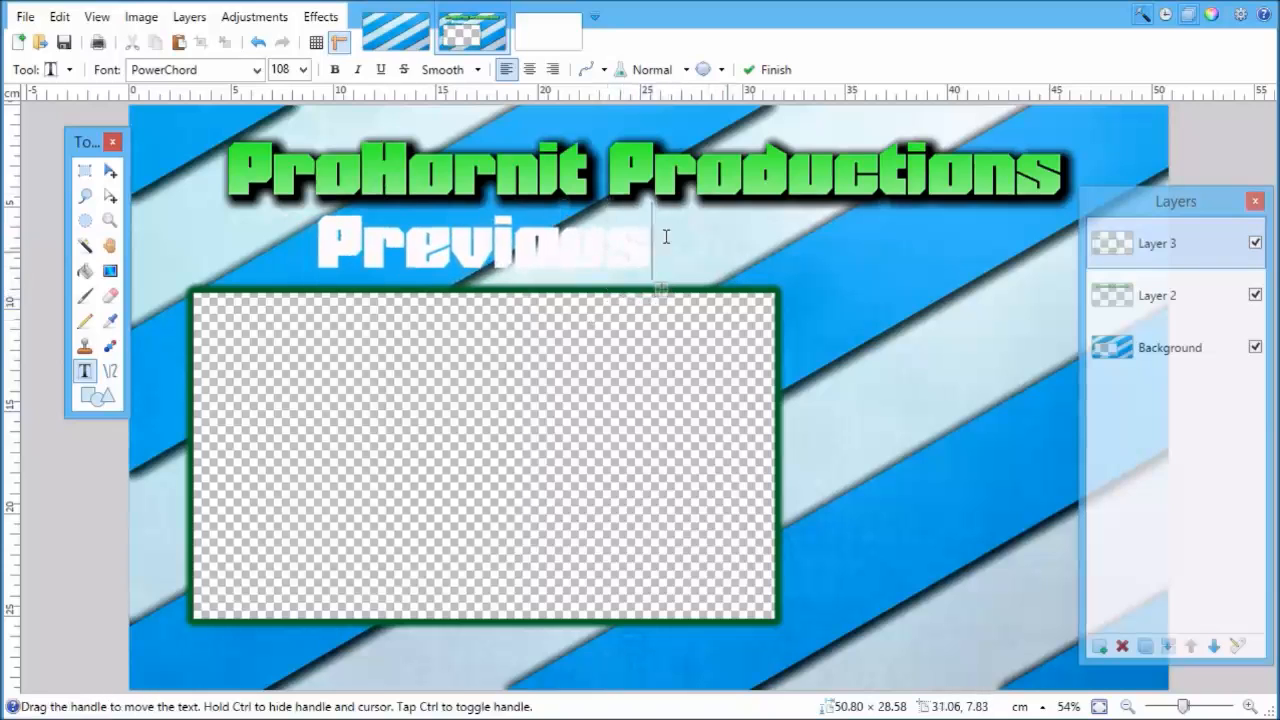
Step: Select all the letters of the "Previous" text with the Magic Wand at 50% tolerance
{"action": "left_click", "coordinate": [110, 270]}
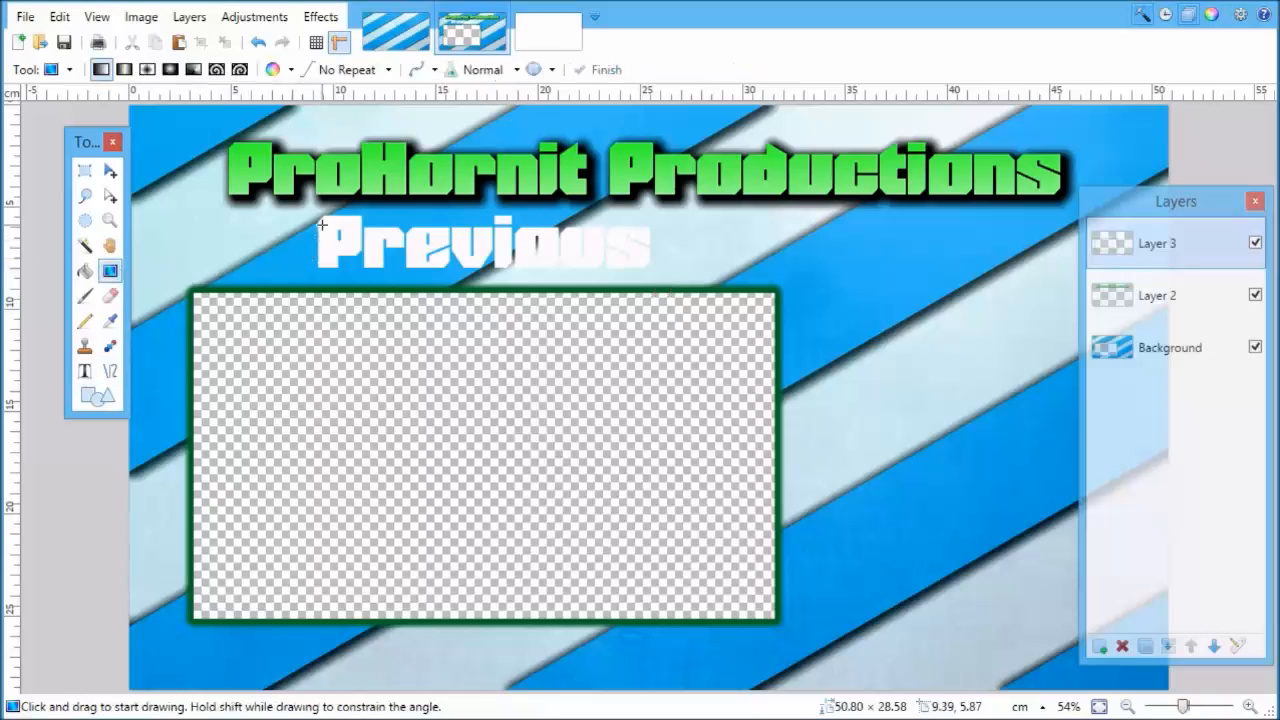
{"action": "left_click", "coordinate": [85, 246]}
{"action": "left_click", "coordinate": [352, 245]}
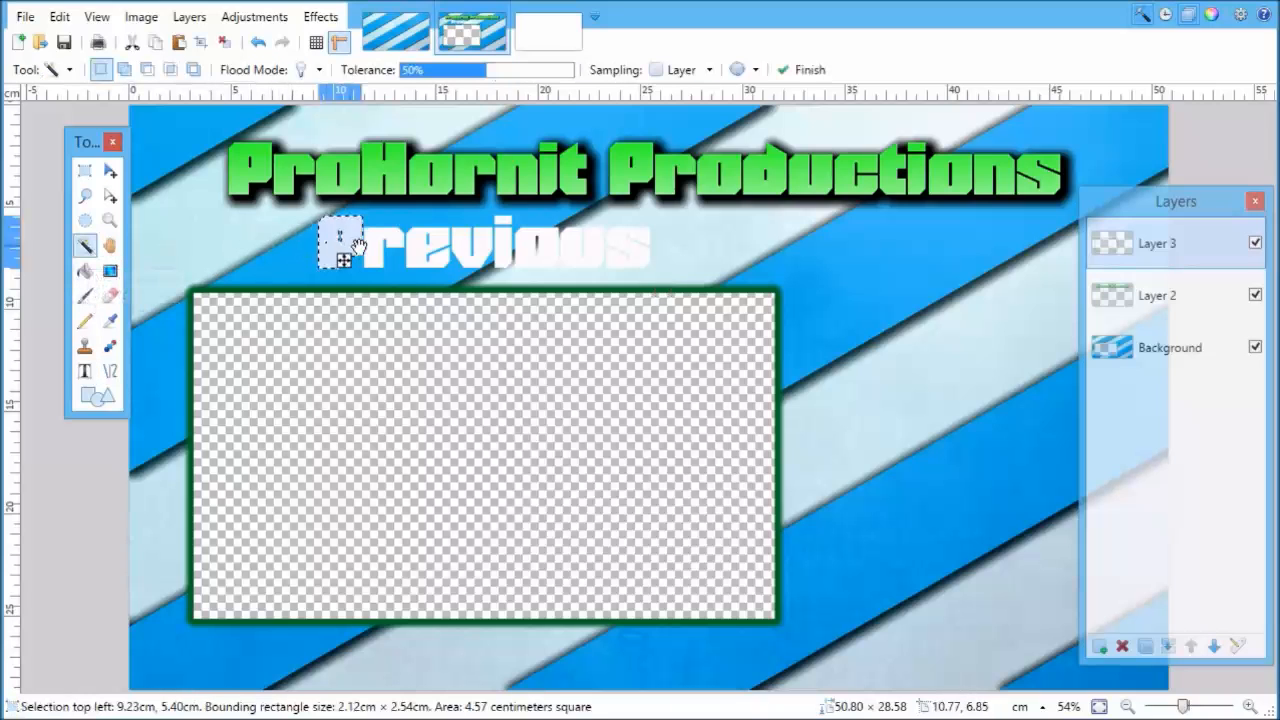
{"action": "left_click", "coordinate": [390, 250], "text": "ctrl"}
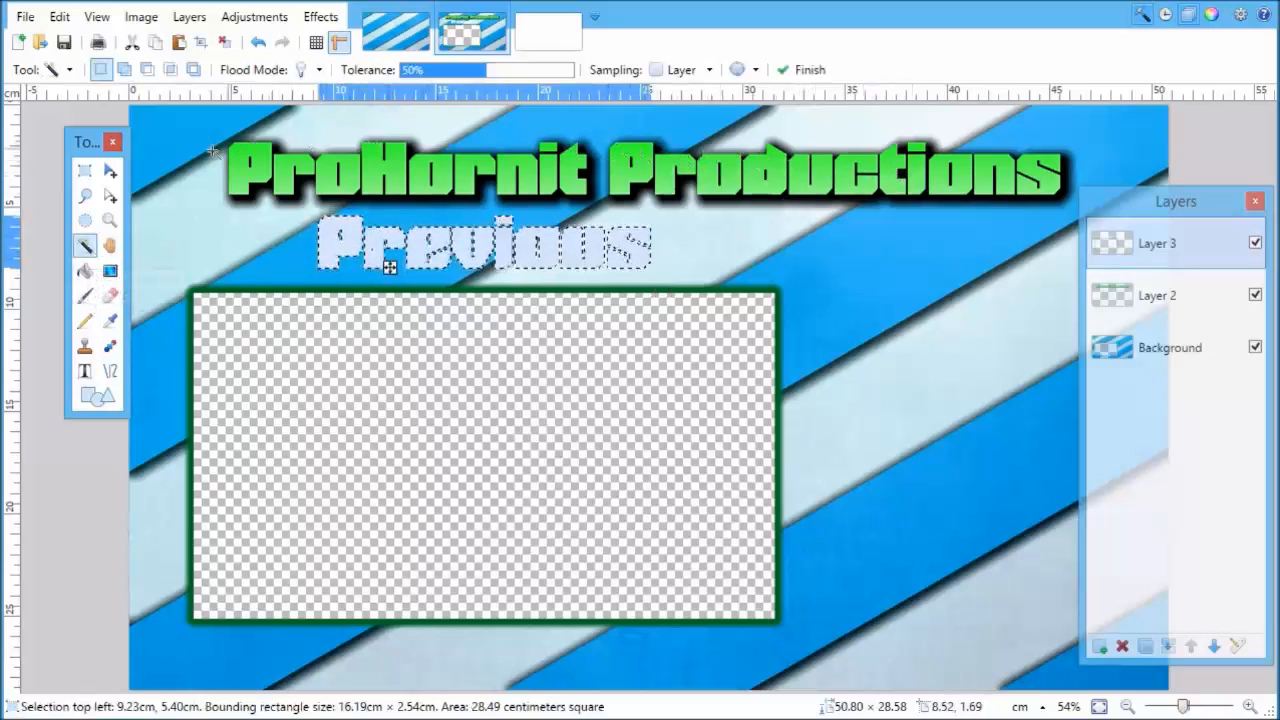
Step: Fill the selected "Previous" letters with a vertical linear gradient using light green as the primary colour and white, and deselect
{"action": "left_click", "coordinate": [110, 270]}
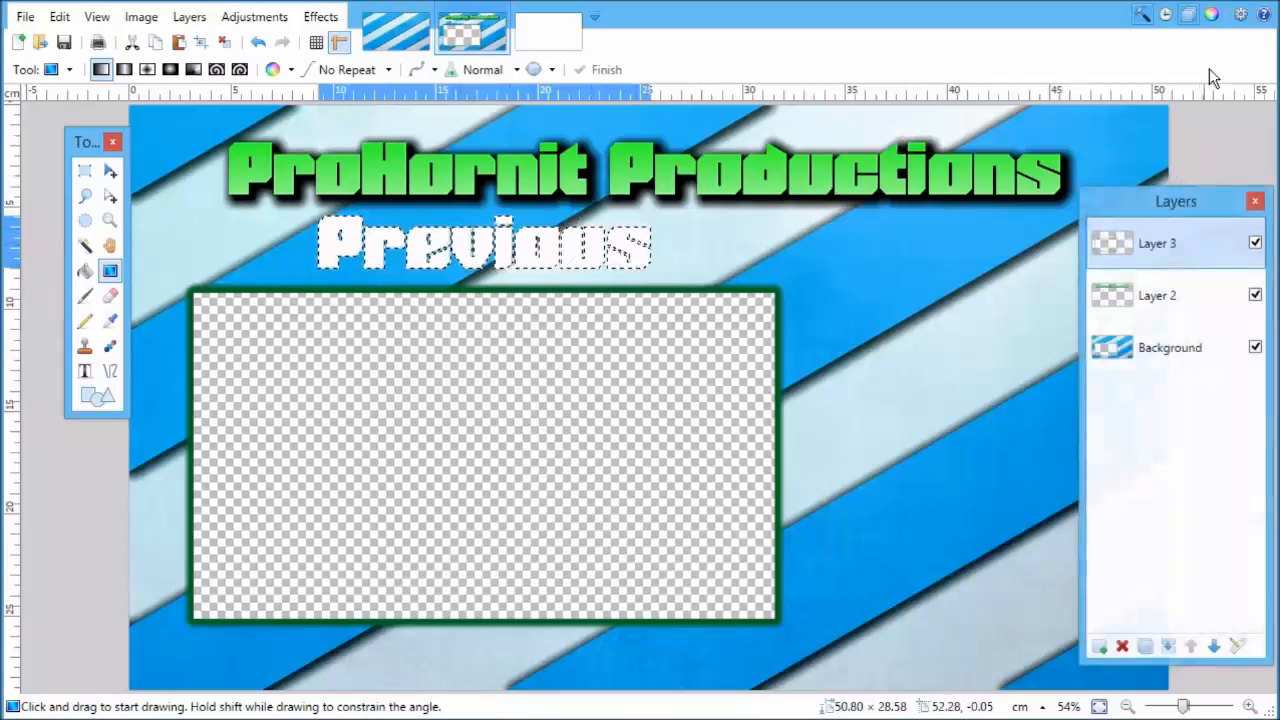
{"action": "left_click", "coordinate": [1211, 14]}
{"action": "left_click_drag", "start_coordinate": [986, 184], "coordinate": [968, 224]}
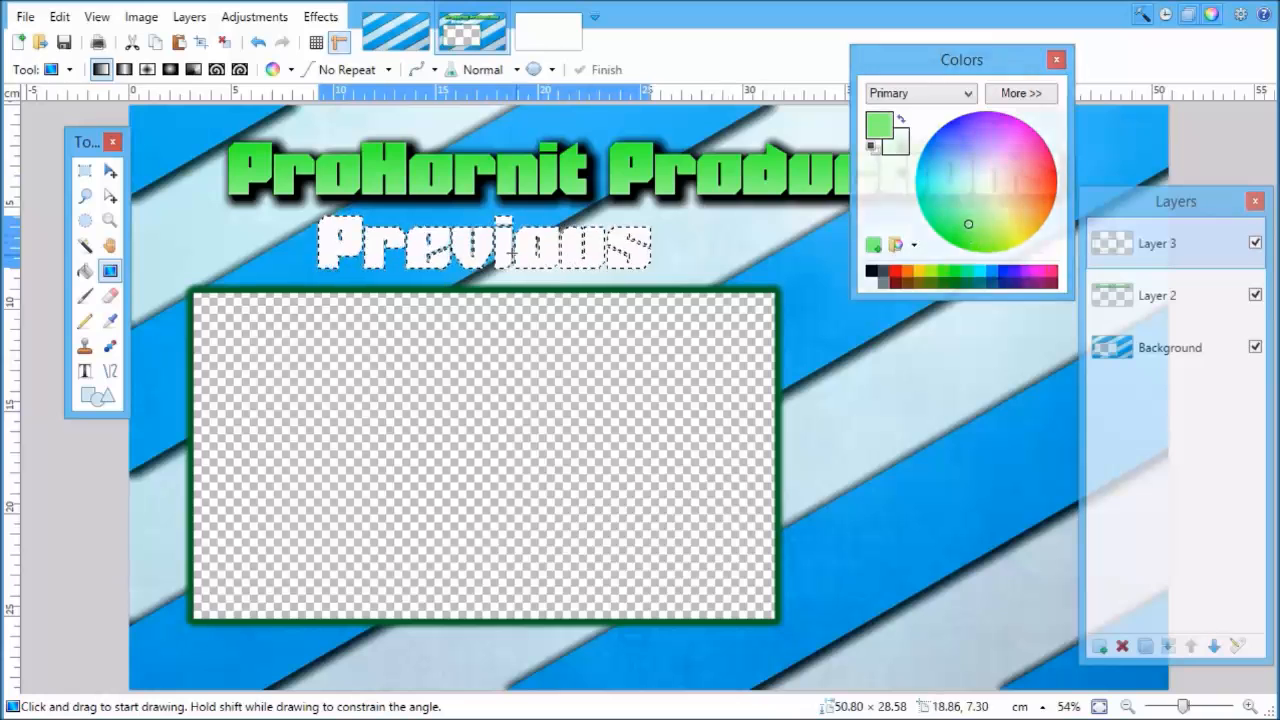
{"action": "left_click_drag", "start_coordinate": [488, 262], "coordinate": [488, 303]}
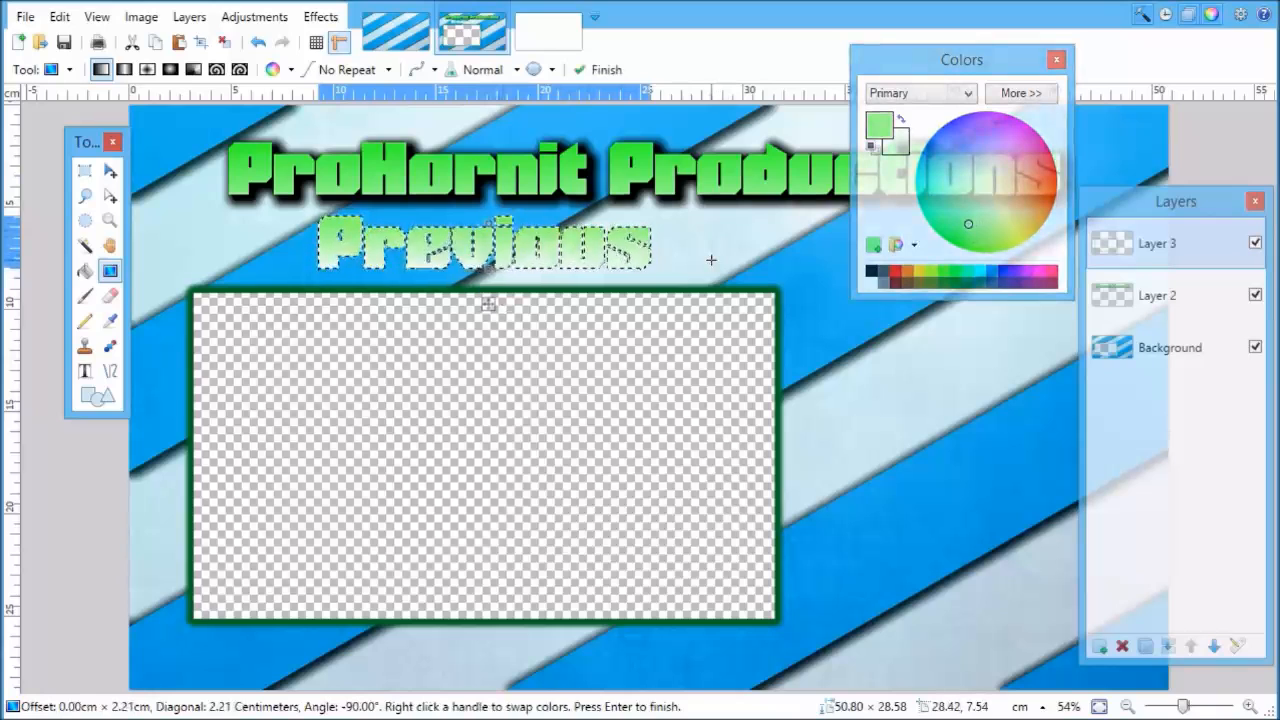
{"action": "key", "text": "Return"}
{"action": "key", "text": "ctrl+d"}
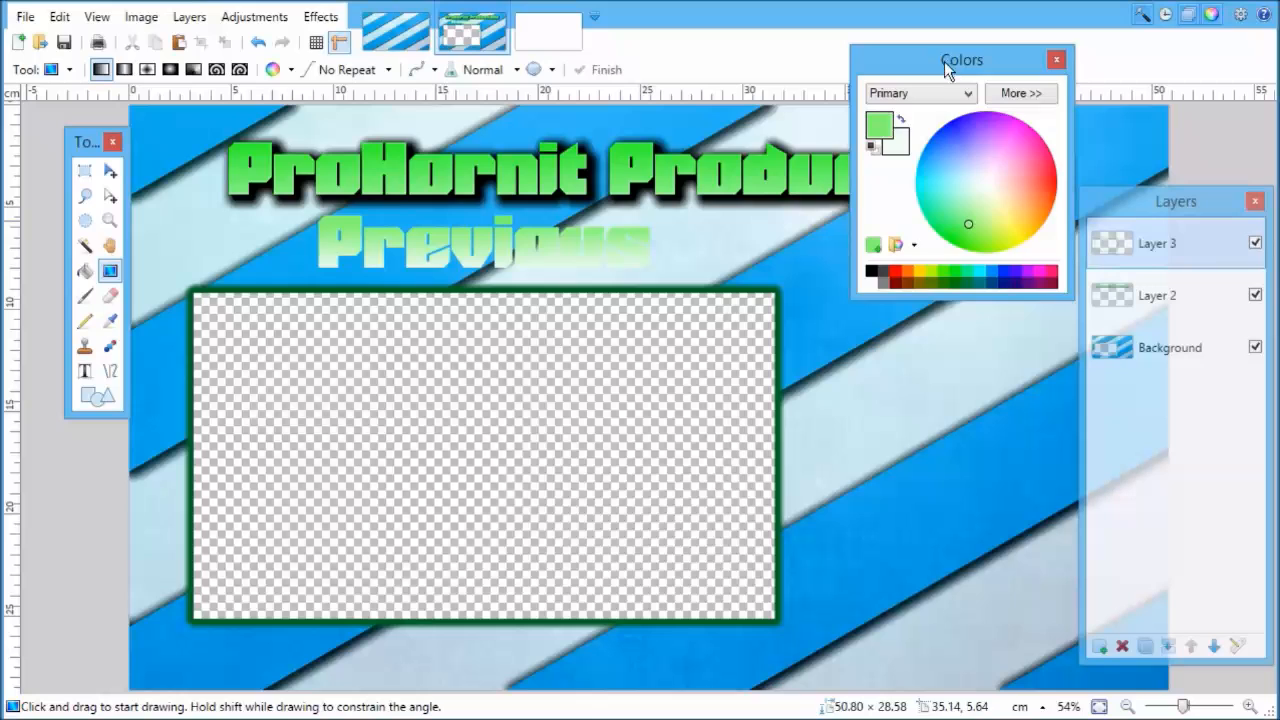
Step: Select the area around "Previous" and apply a black Drop Shadow with Offset X and Y at 11 and Blur Radius 9
{"action": "left_click", "coordinate": [85, 170]}
{"action": "left_click_drag", "start_coordinate": [282, 210], "coordinate": [712, 280]}
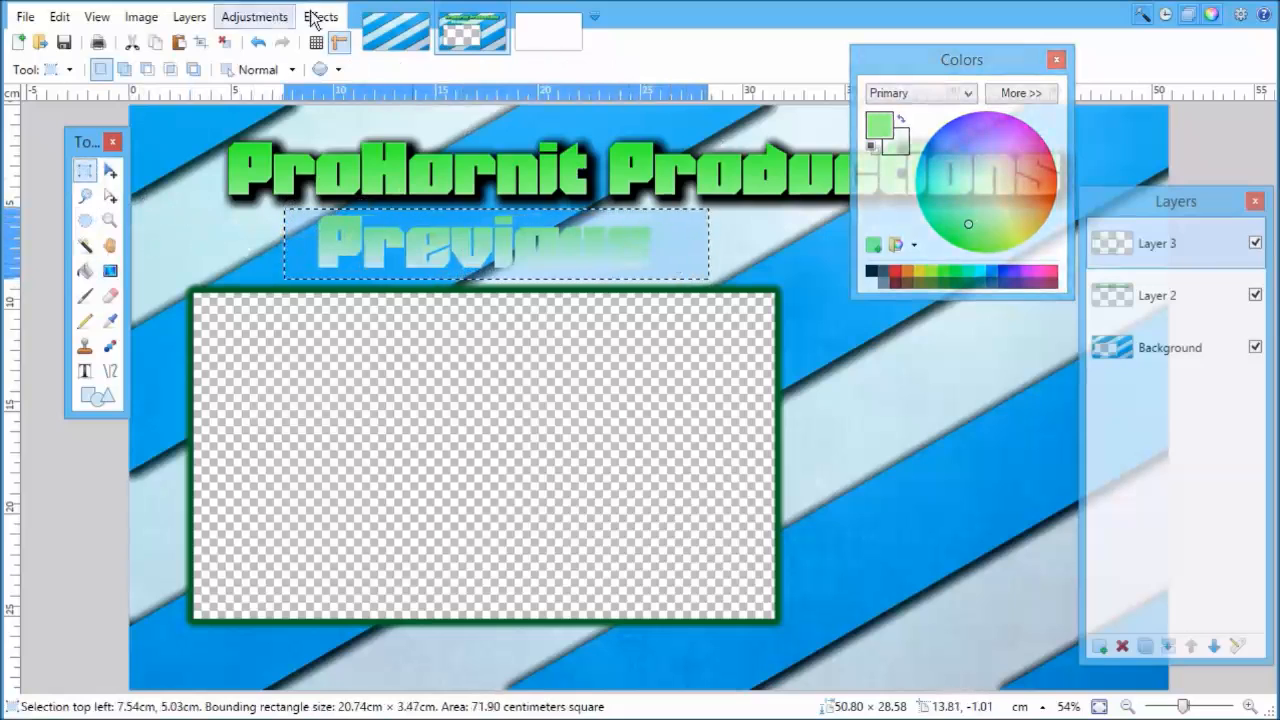
{"action": "left_click", "coordinate": [321, 17]}
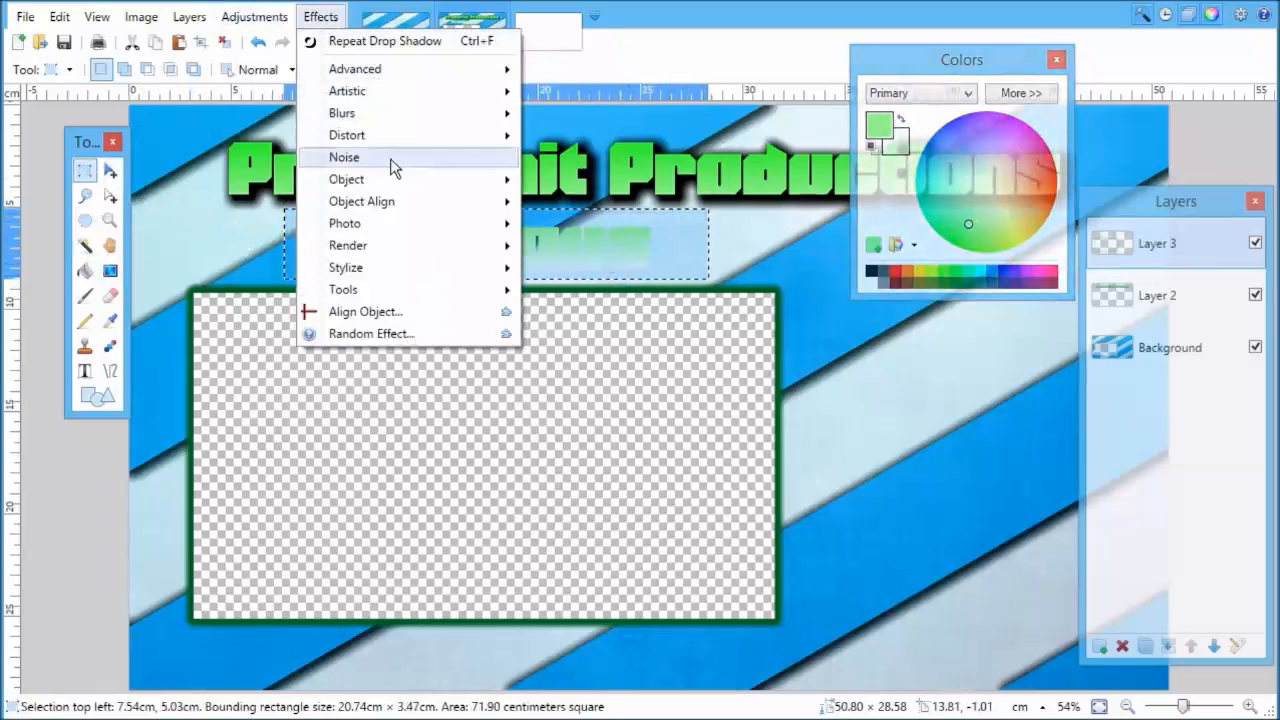
{"action": "mouse_move", "coordinate": [393, 182]}
{"action": "left_click", "coordinate": [590, 181]}
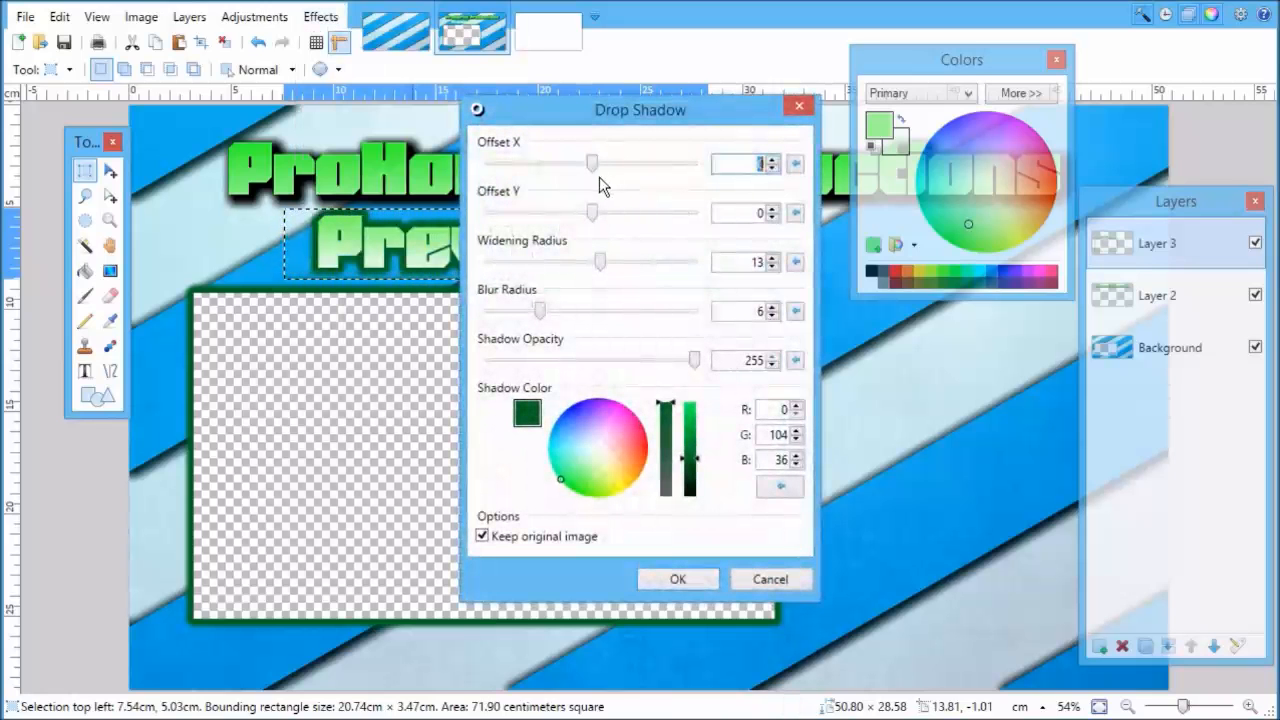
{"action": "left_click_drag", "start_coordinate": [598, 168], "coordinate": [616, 215]}
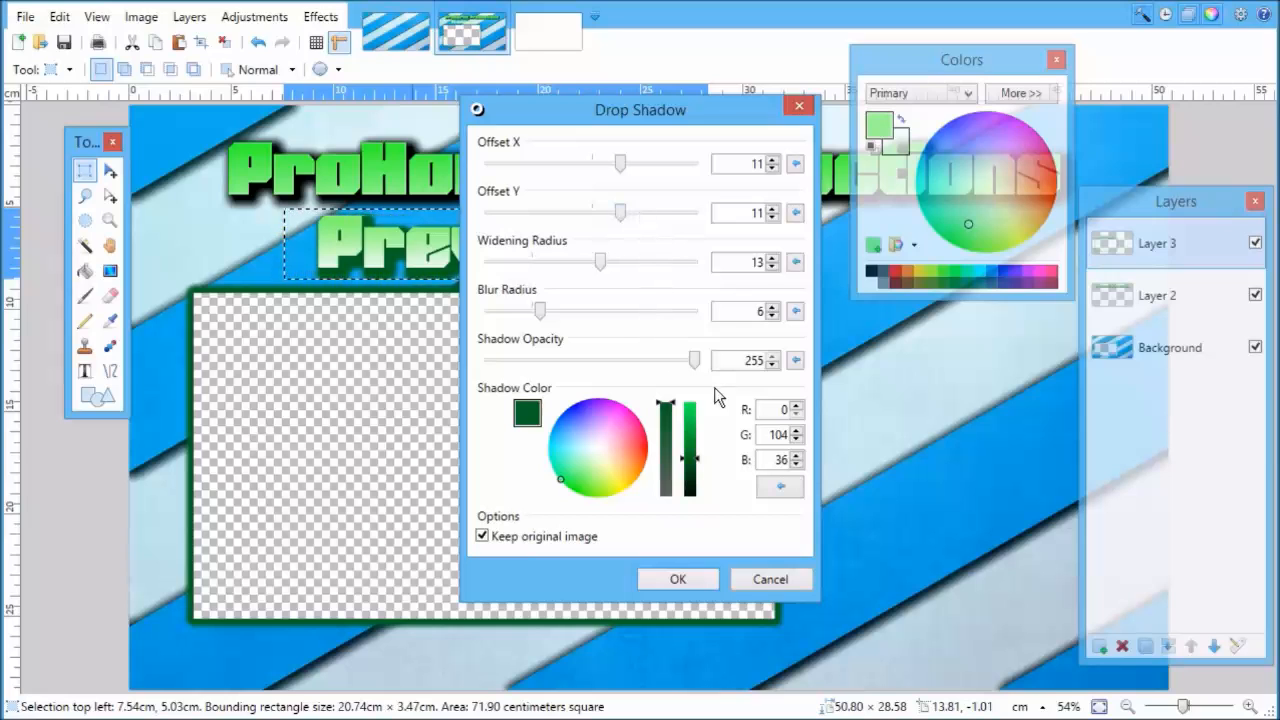
{"action": "mouse_move", "coordinate": [691, 458]}
{"action": "left_mouse_down"}
{"action": "mouse_move", "coordinate": [692, 435]}
{"action": "mouse_move", "coordinate": [691, 506]}
{"action": "left_mouse_up"}
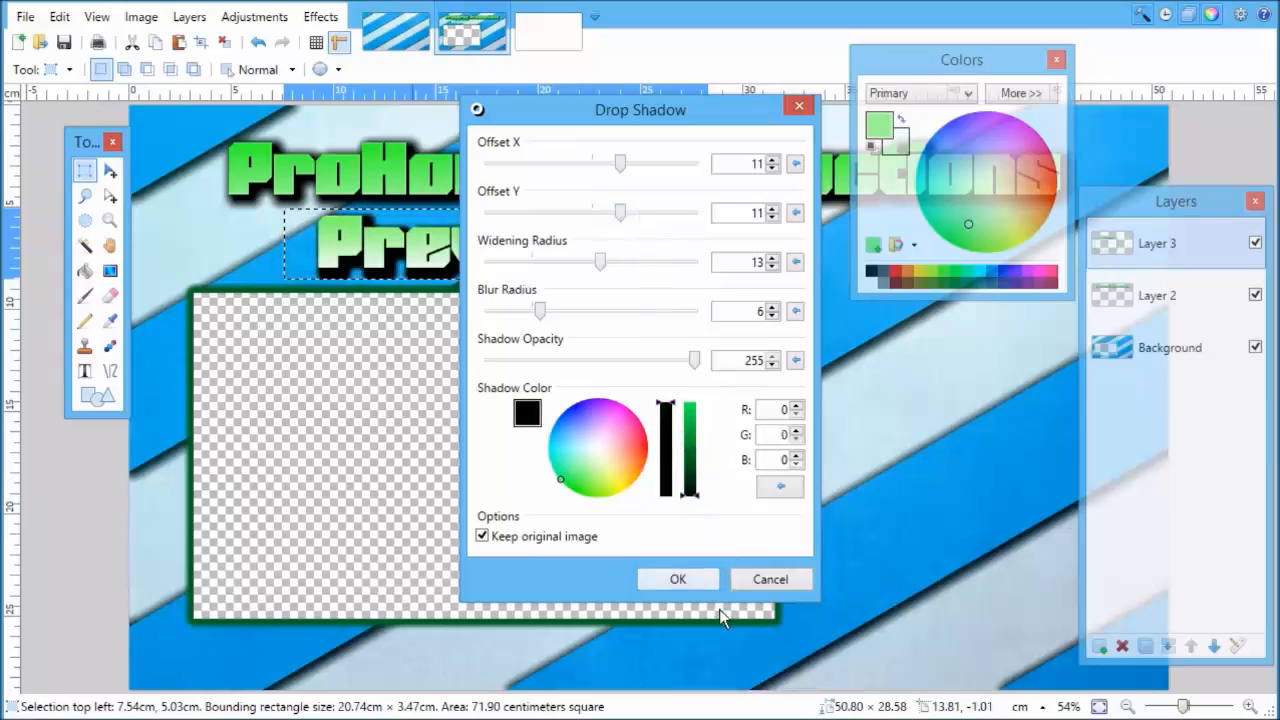
{"action": "left_click_drag", "start_coordinate": [540, 310], "coordinate": [566, 311]}
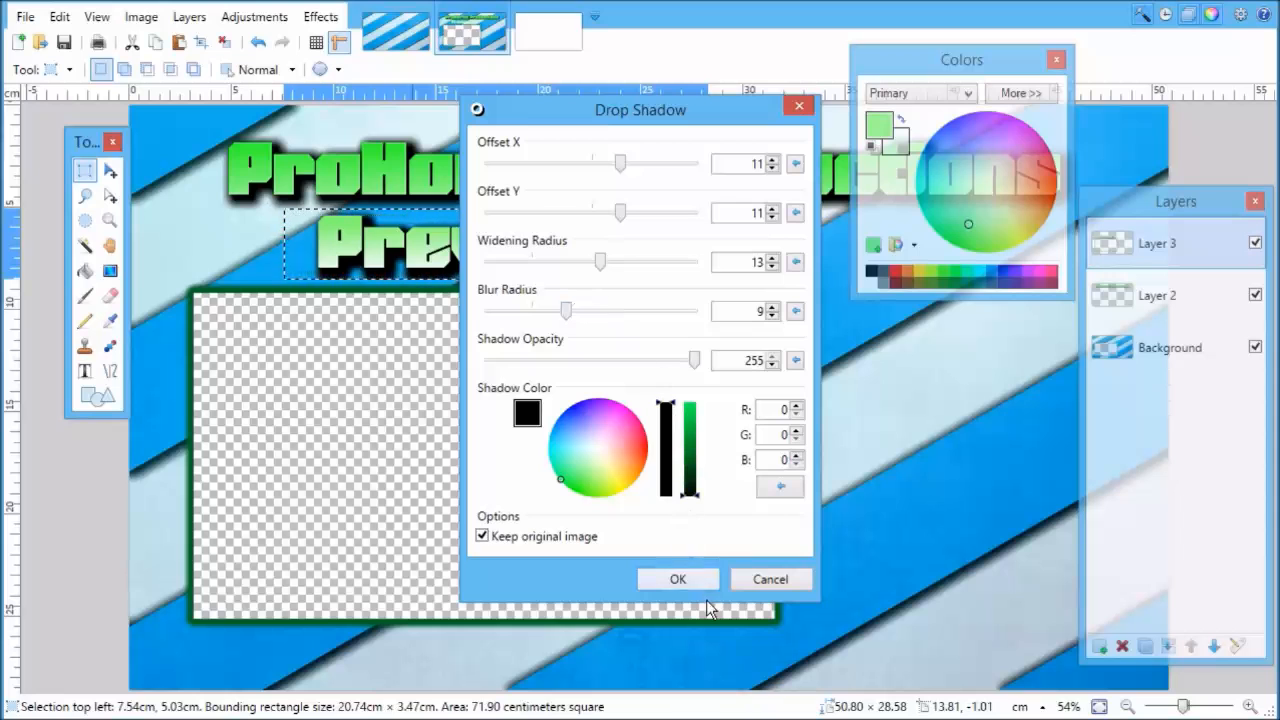
{"action": "left_click", "coordinate": [680, 579]}
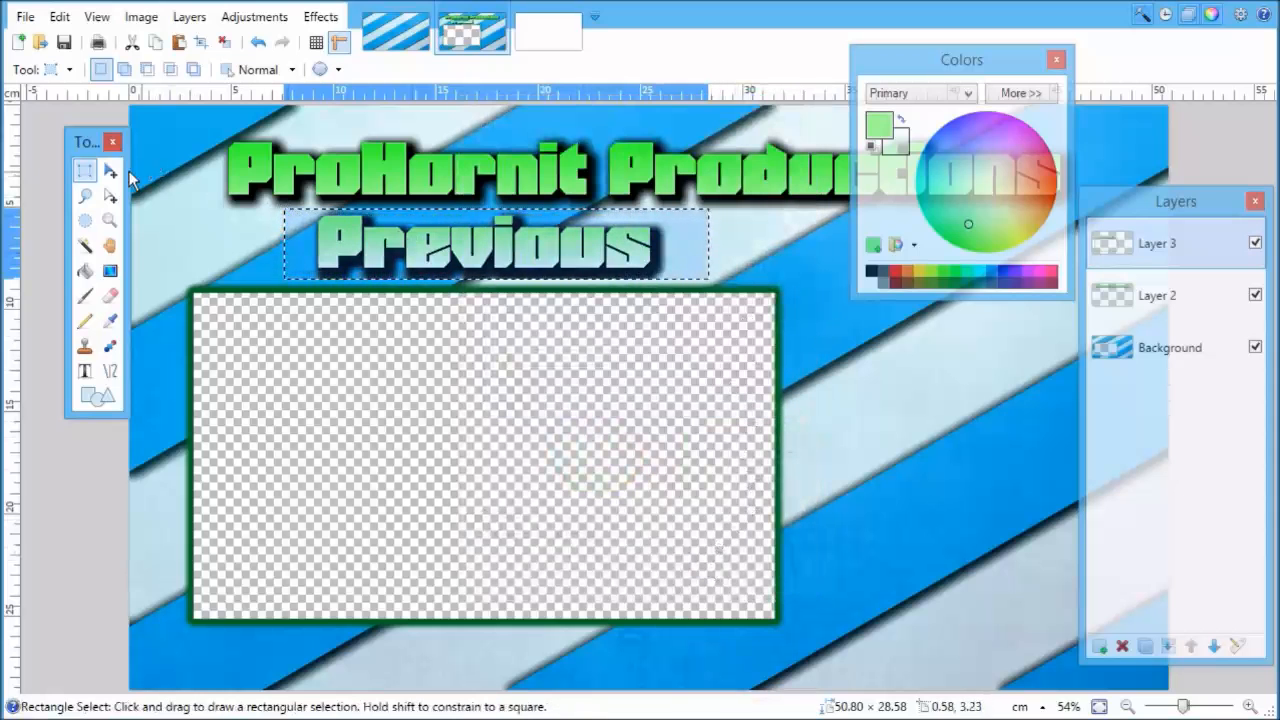
Step: Scale the "Previous" text selection to about 19 × 3.2 cm and place it just above the bordered panel
{"action": "left_click", "coordinate": [110, 171]}
{"action": "left_click_drag", "start_coordinate": [714, 276], "coordinate": [678, 268]}
{"action": "left_click_drag", "start_coordinate": [602, 247], "coordinate": [603, 258]}
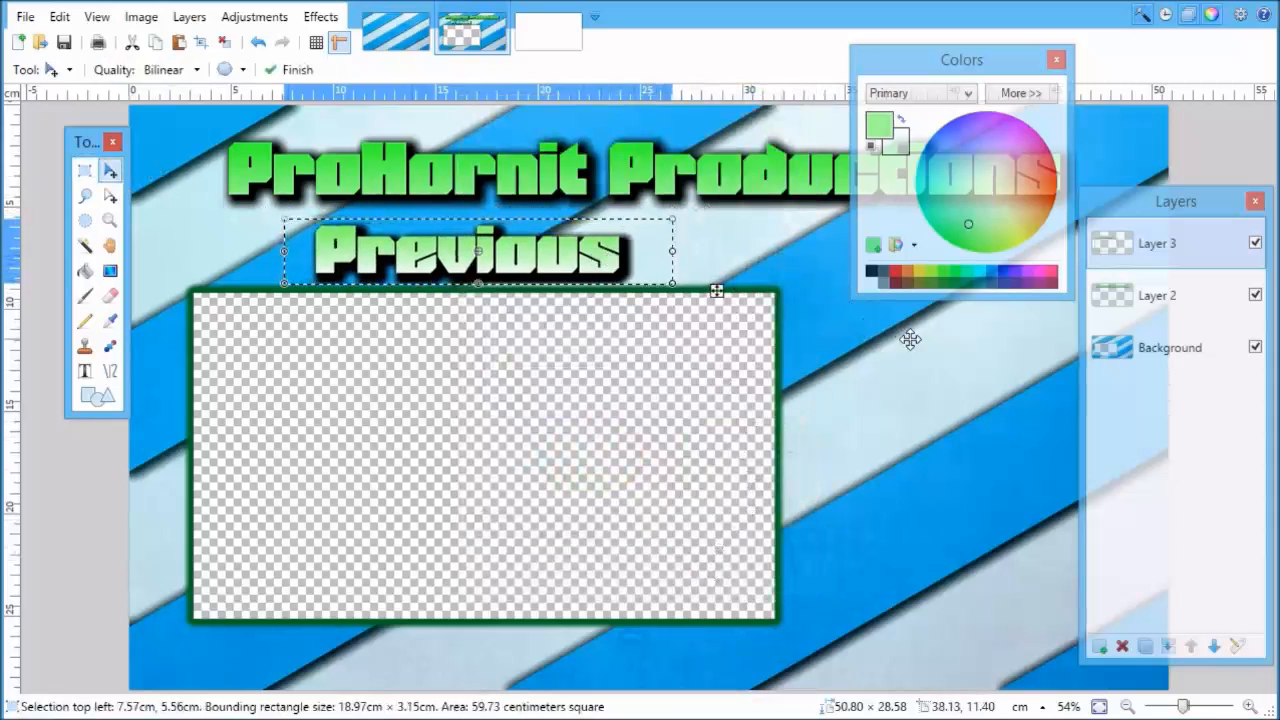
{"action": "left_click_drag", "start_coordinate": [439, 294], "coordinate": [446, 290]}
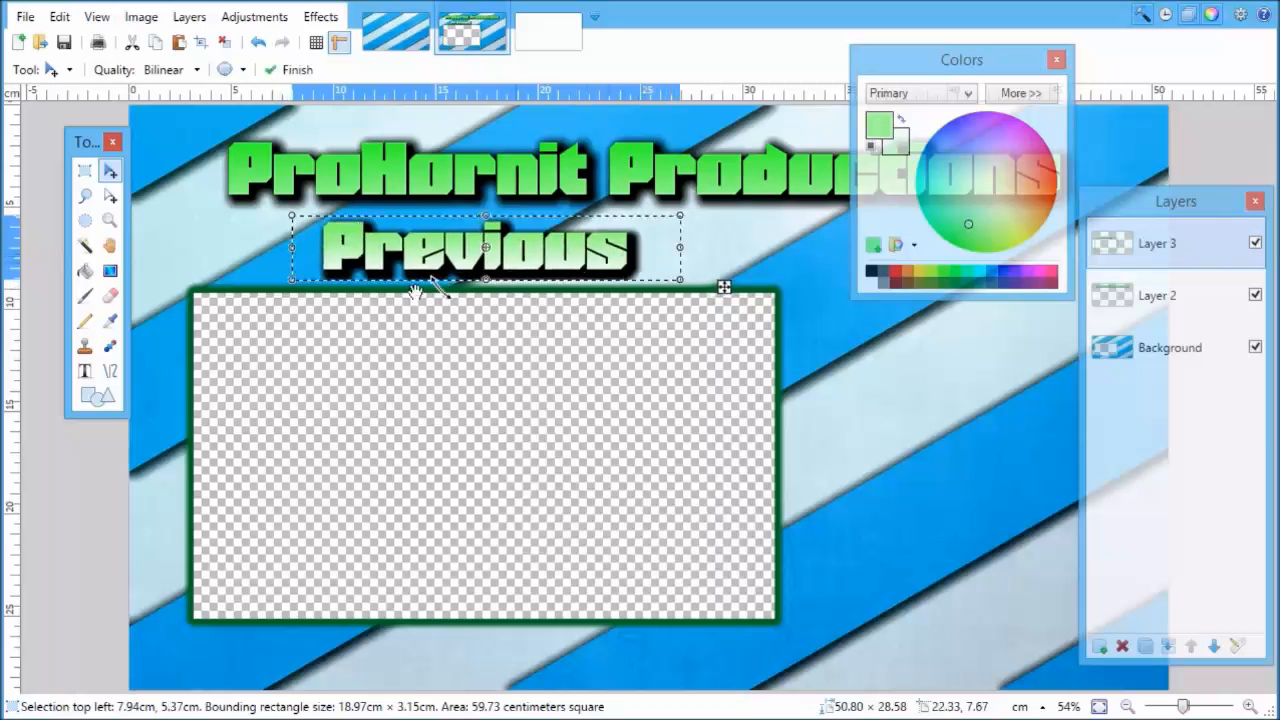
Step: Select an area of about 27.9 × 20.2 cm around "Previous" and the panel, and center its content horizontally with Align Object
{"action": "left_click", "coordinate": [84, 171]}
{"action": "left_click", "coordinate": [196, 242]}
{"action": "left_click_drag", "start_coordinate": [196, 242], "coordinate": [611, 565]}
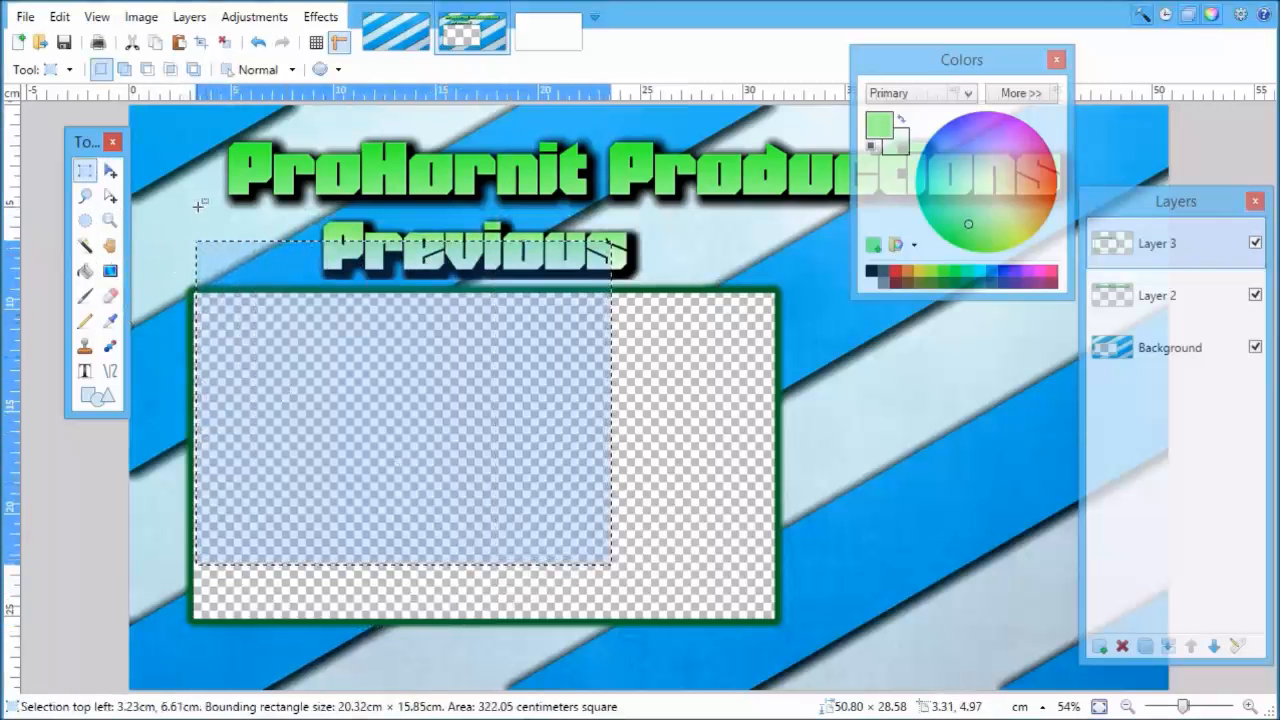
{"action": "left_click_drag", "start_coordinate": [198, 209], "coordinate": [770, 621]}
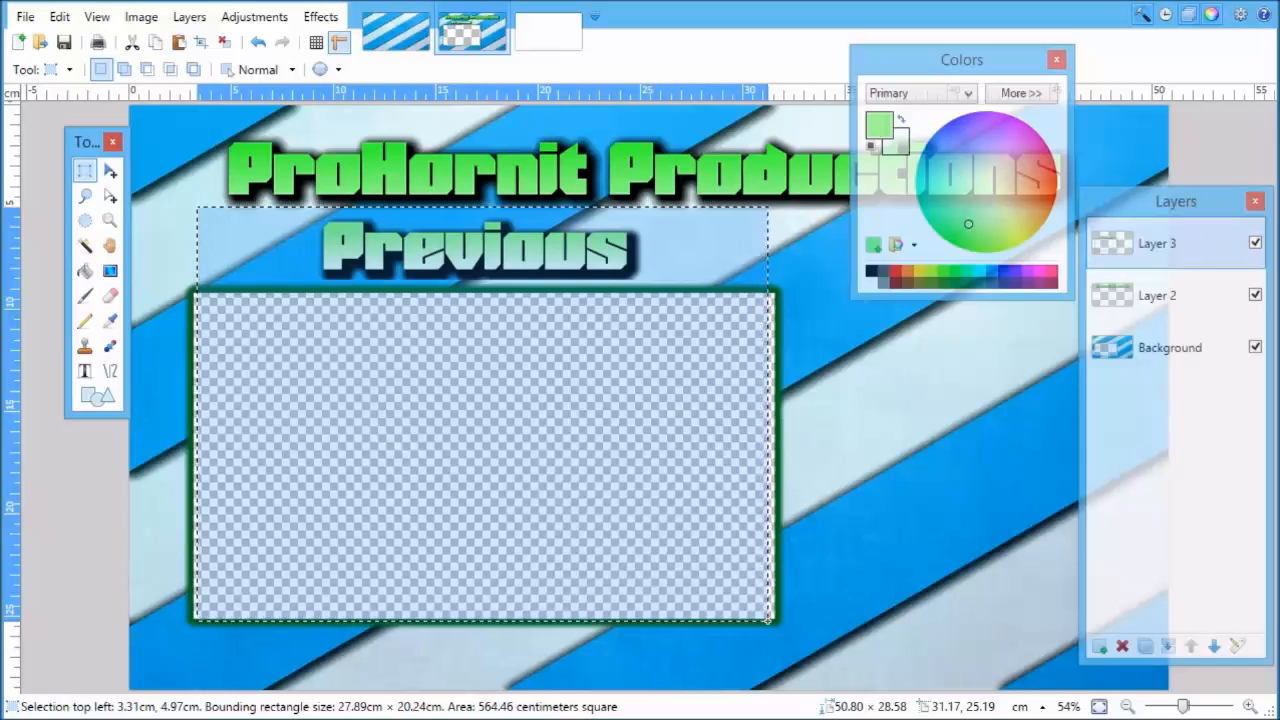
{"action": "left_click", "coordinate": [321, 17]}
{"action": "left_click", "coordinate": [398, 313]}
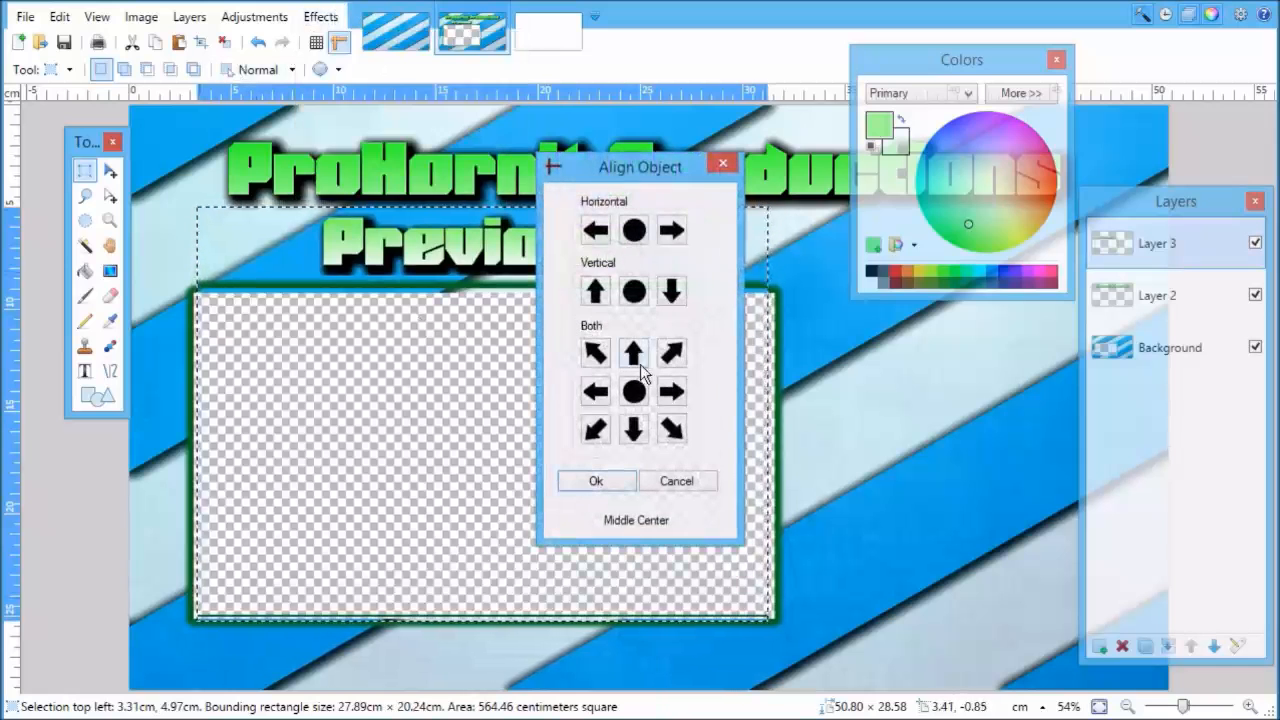
{"action": "left_click", "coordinate": [633, 230]}
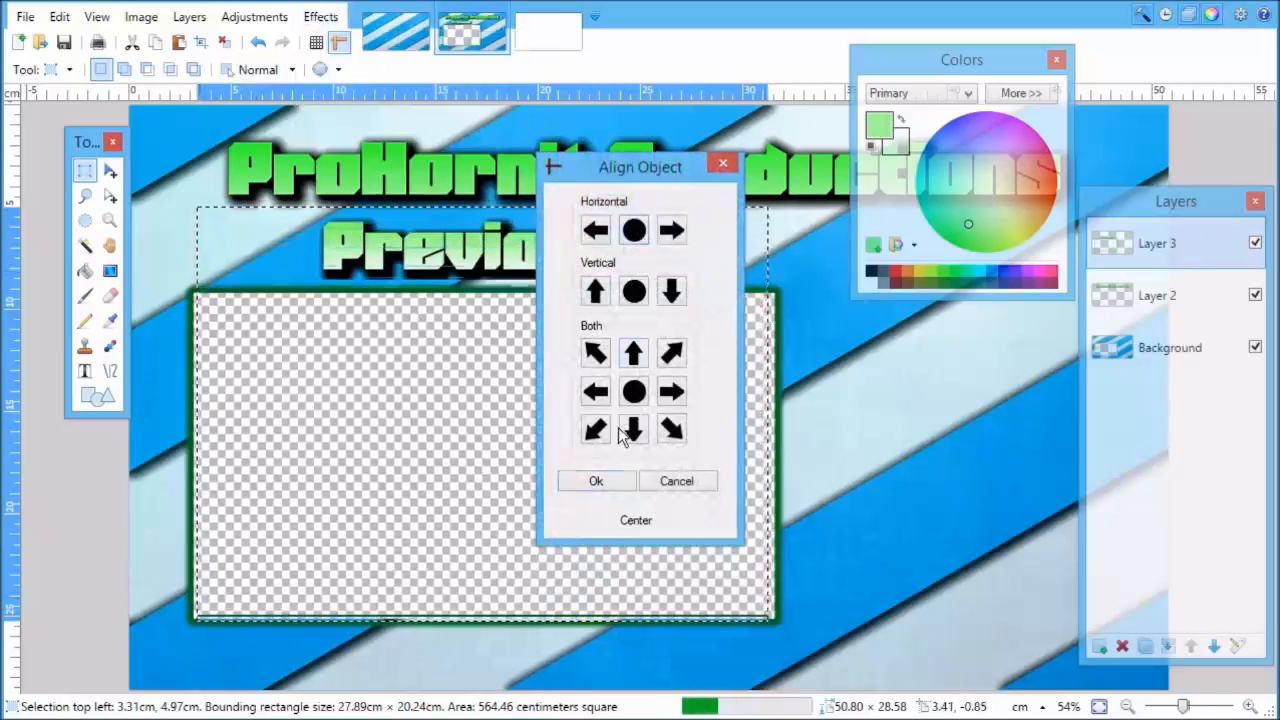
{"action": "left_click", "coordinate": [596, 481]}
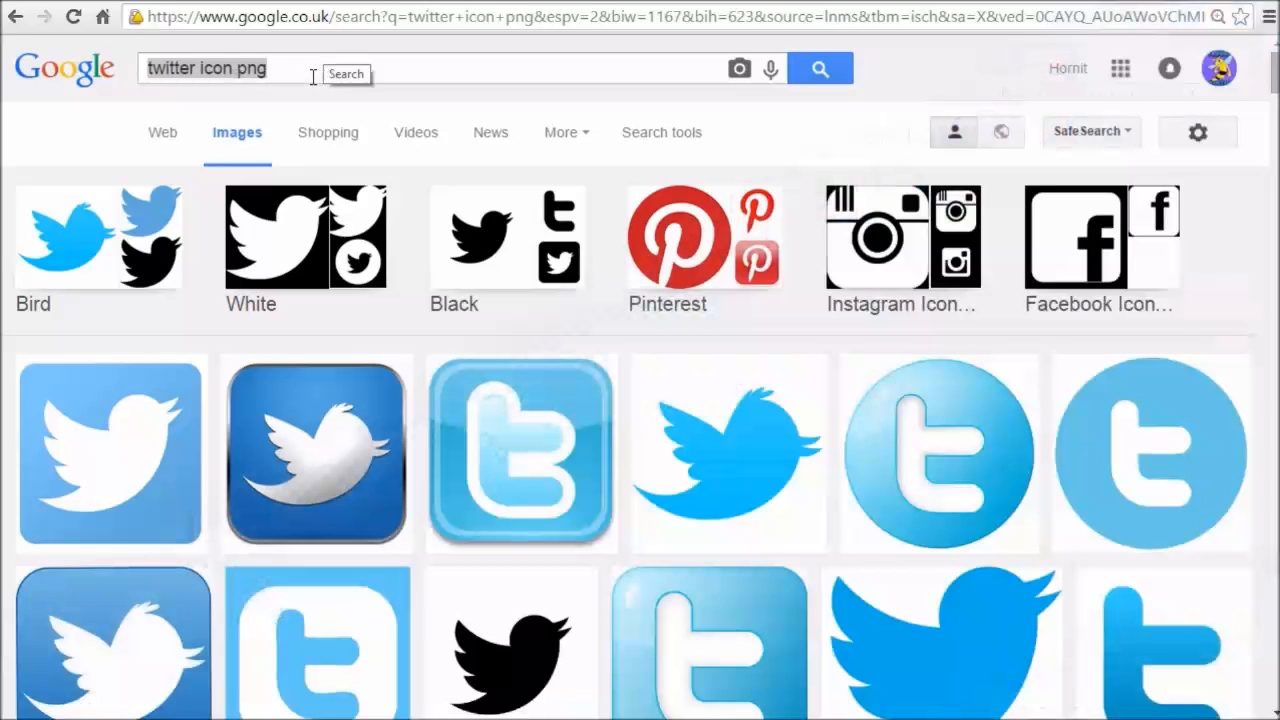
Step: Open the rounded blue icon with the white Twitter bird from the image results and copy the image
{"action": "left_click", "coordinate": [300, 74]}
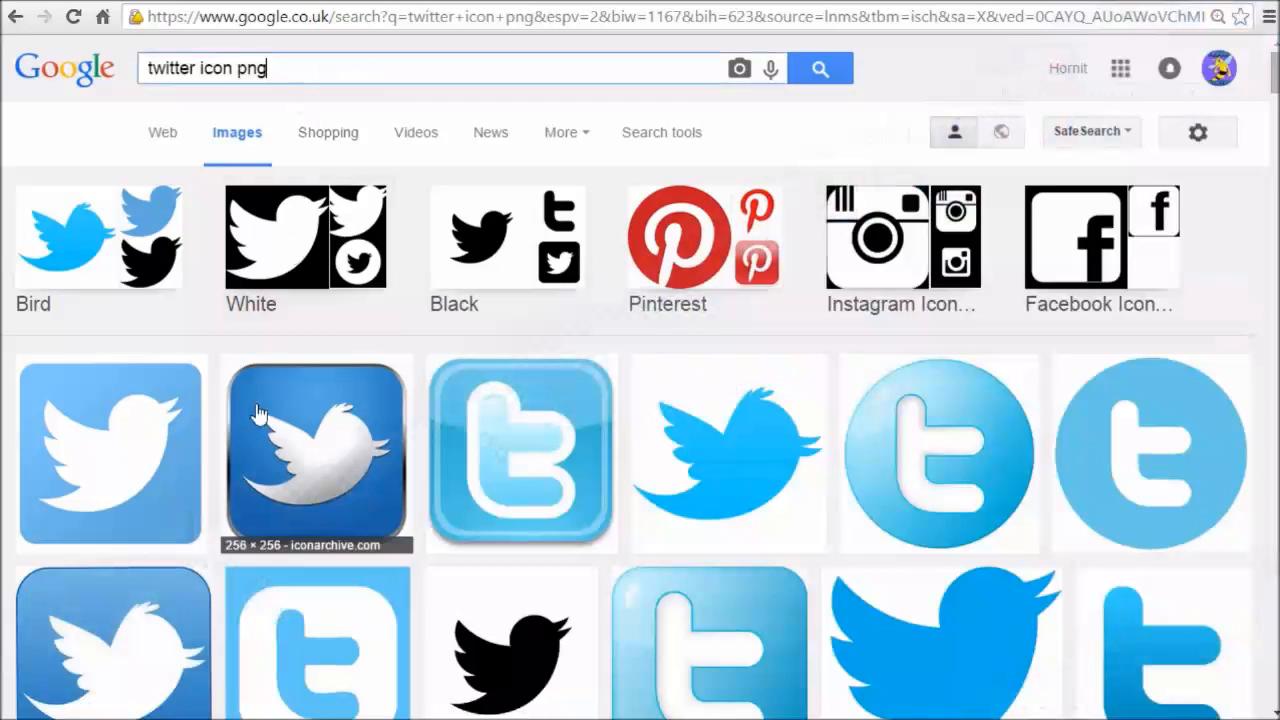
{"action": "left_click", "coordinate": [143, 669]}
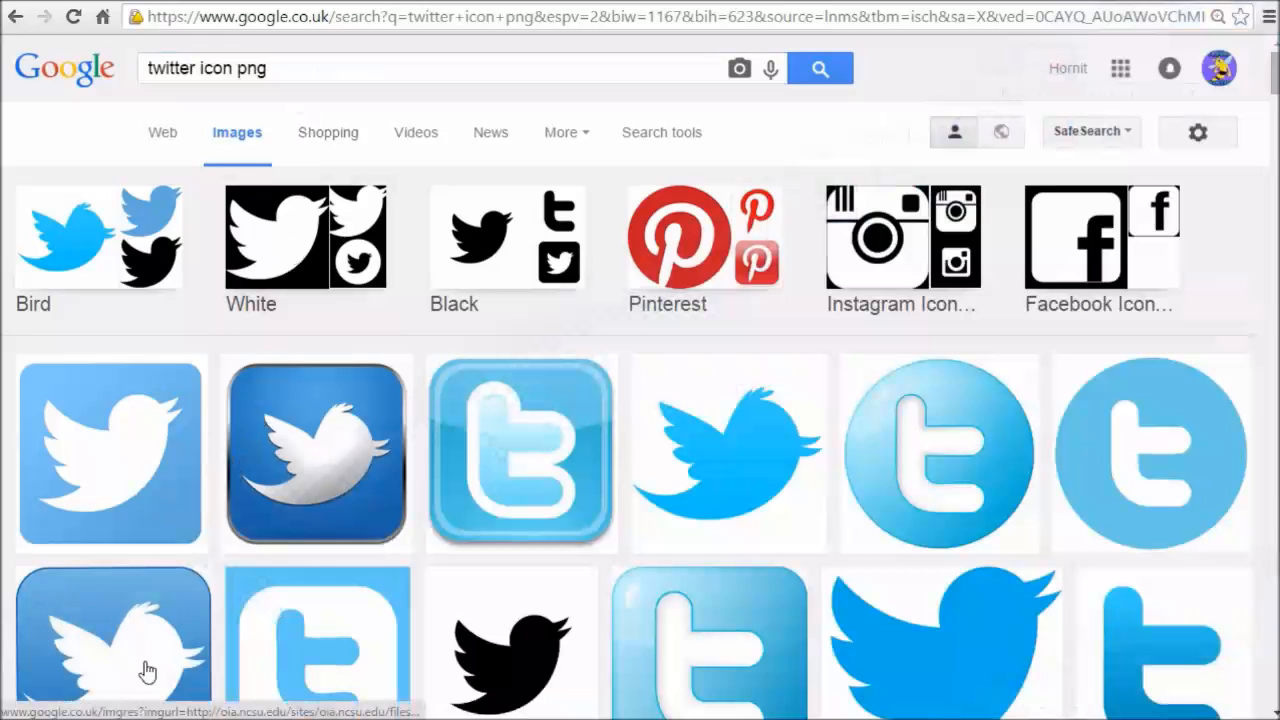
{"action": "left_click", "coordinate": [155, 608]}
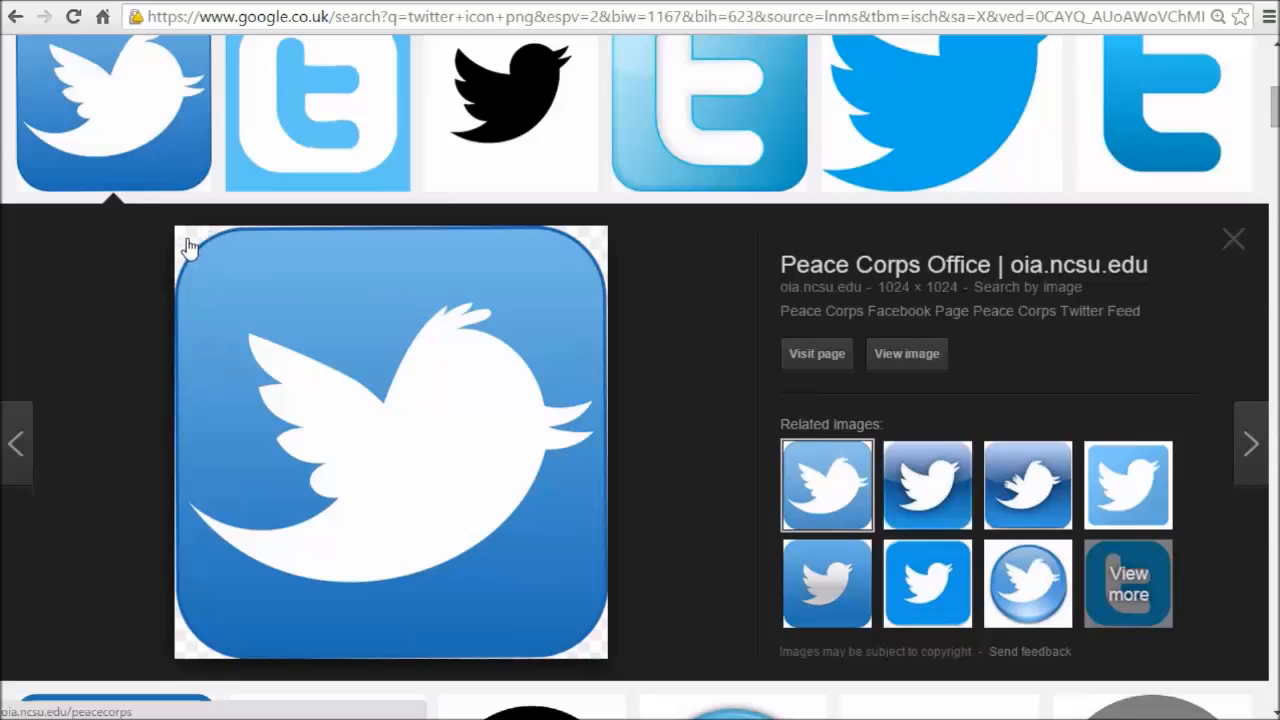
{"action": "right_click", "coordinate": [400, 348]}
{"action": "left_click", "coordinate": [475, 526]}
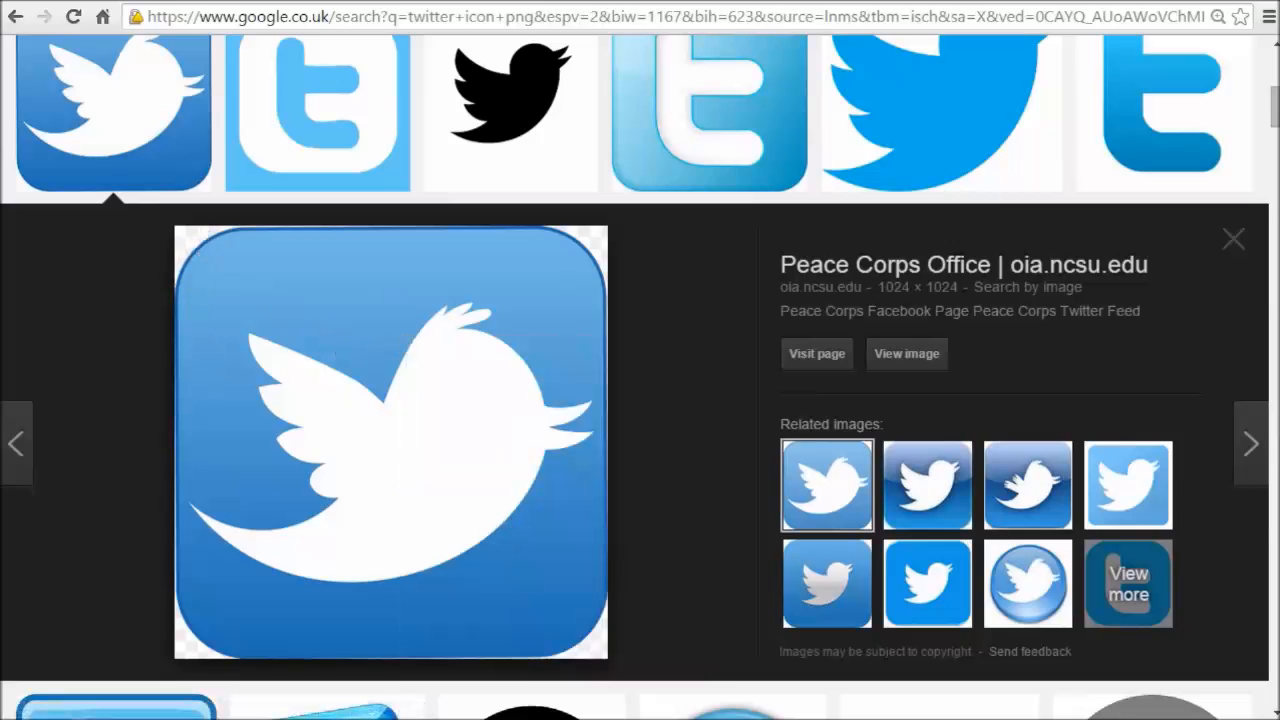
Step: Switch to paint.net, paste the Twitter icon, scale it to about 5.7 cm square and place it beside the bordered panel
{"action": "key", "text": "alt+Tab"}
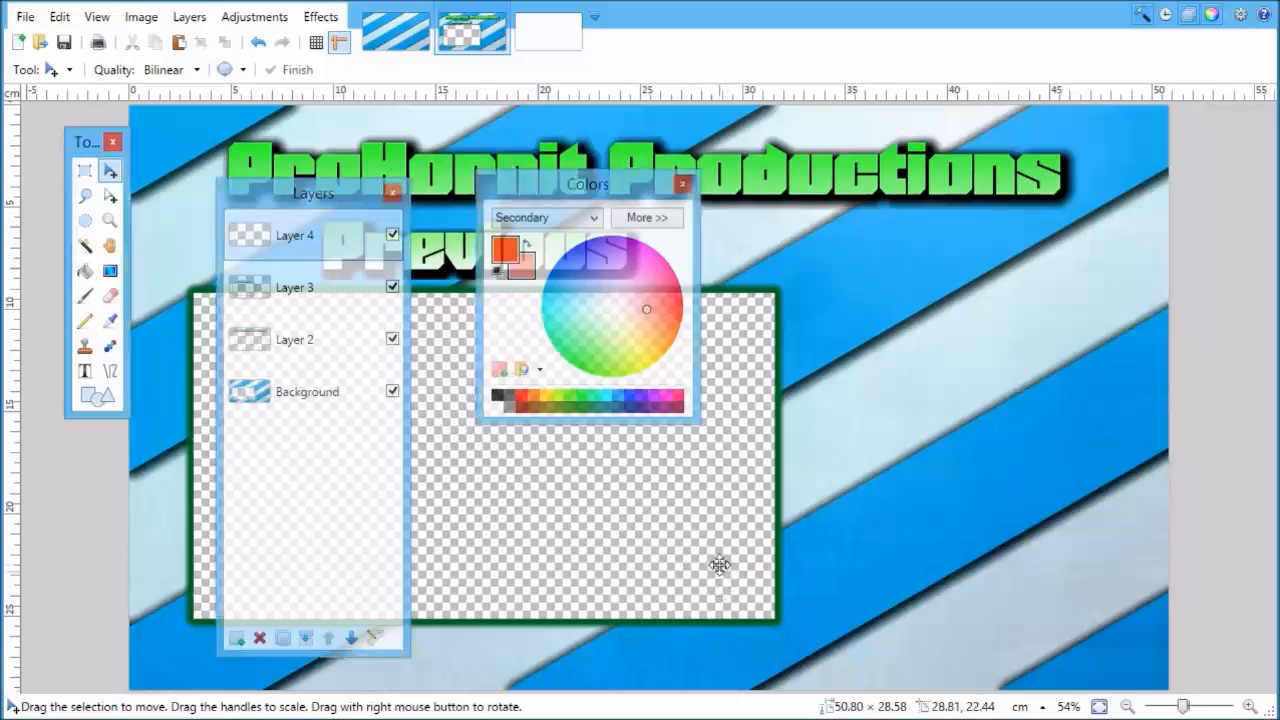
{"action": "key", "text": "ctrl+v"}
{"action": "left_click_drag", "start_coordinate": [137, 105], "coordinate": [574, 511]}
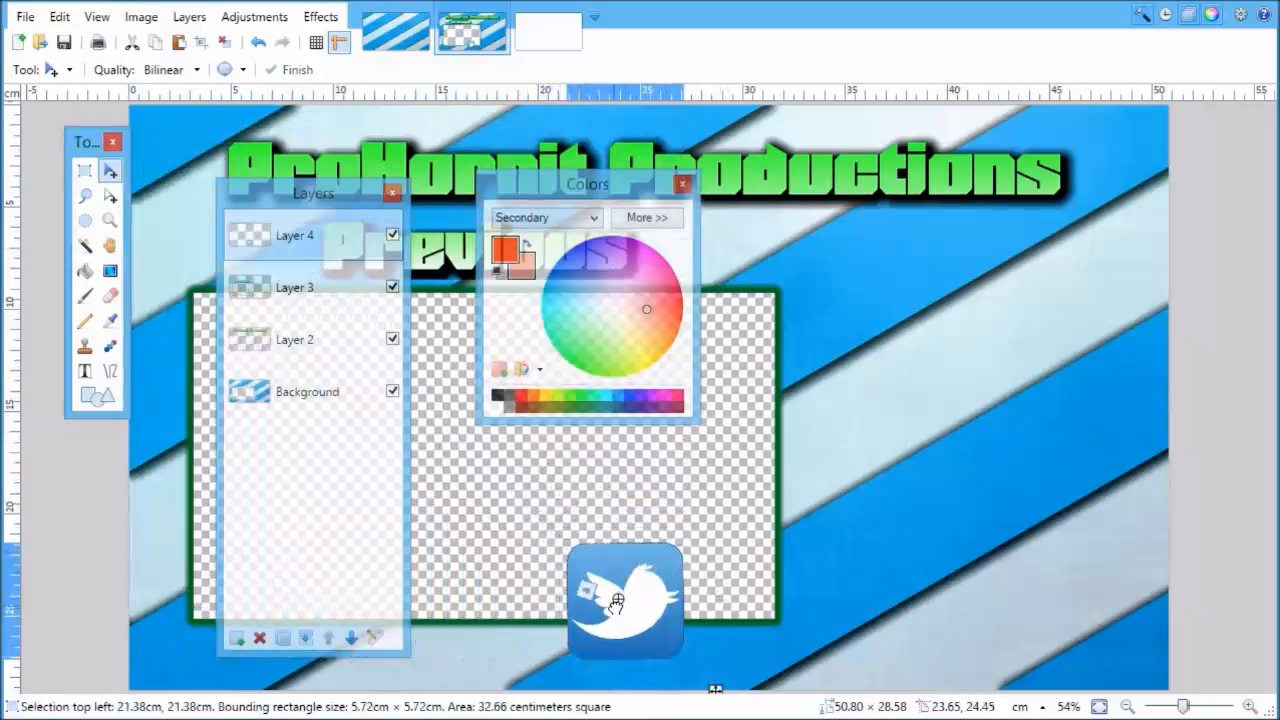
{"action": "left_click_drag", "start_coordinate": [645, 636], "coordinate": [886, 514]}
{"action": "key", "text": "ctrl+d"}
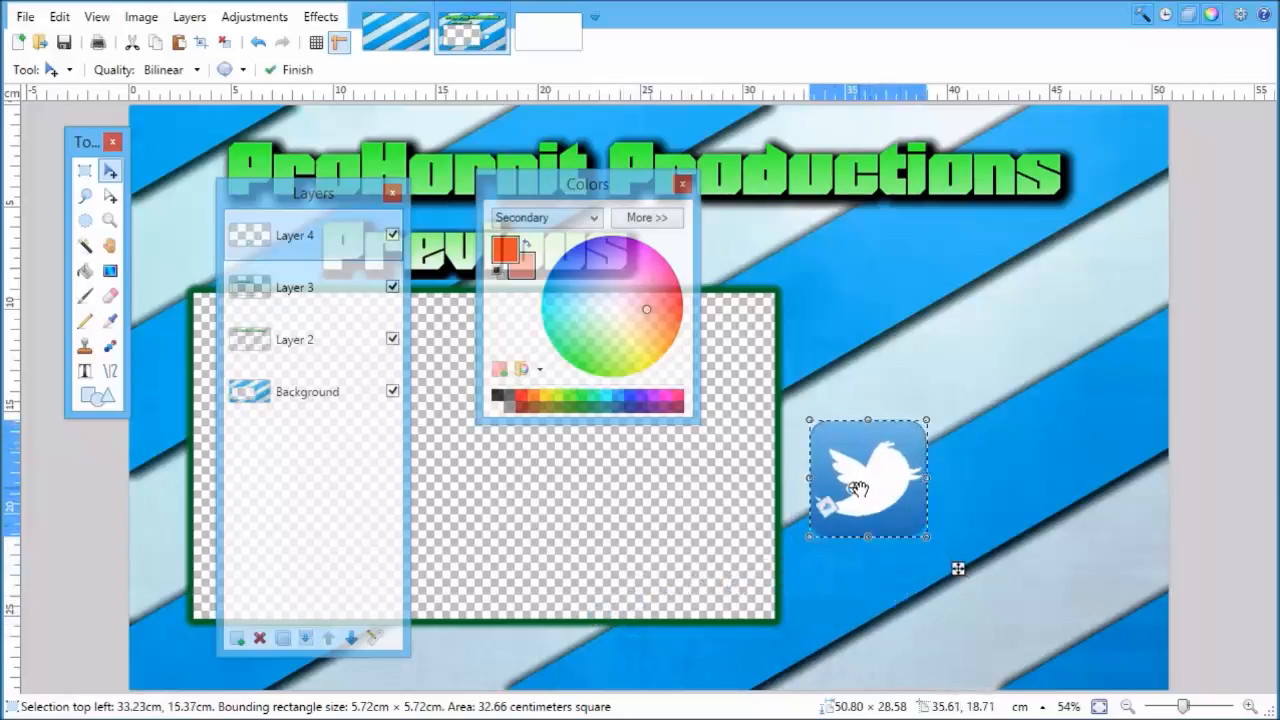
Step: Rotate the Twitter icon 15° counterclockwise and adjust its position close to the bordered panel's right edge
{"action": "left_click_drag", "start_coordinate": [891, 506], "coordinate": [904, 443]}
{"action": "left_click_drag", "start_coordinate": [891, 373], "coordinate": [885, 393]}
{"action": "left_click_drag", "start_coordinate": [880, 457], "coordinate": [886, 452]}
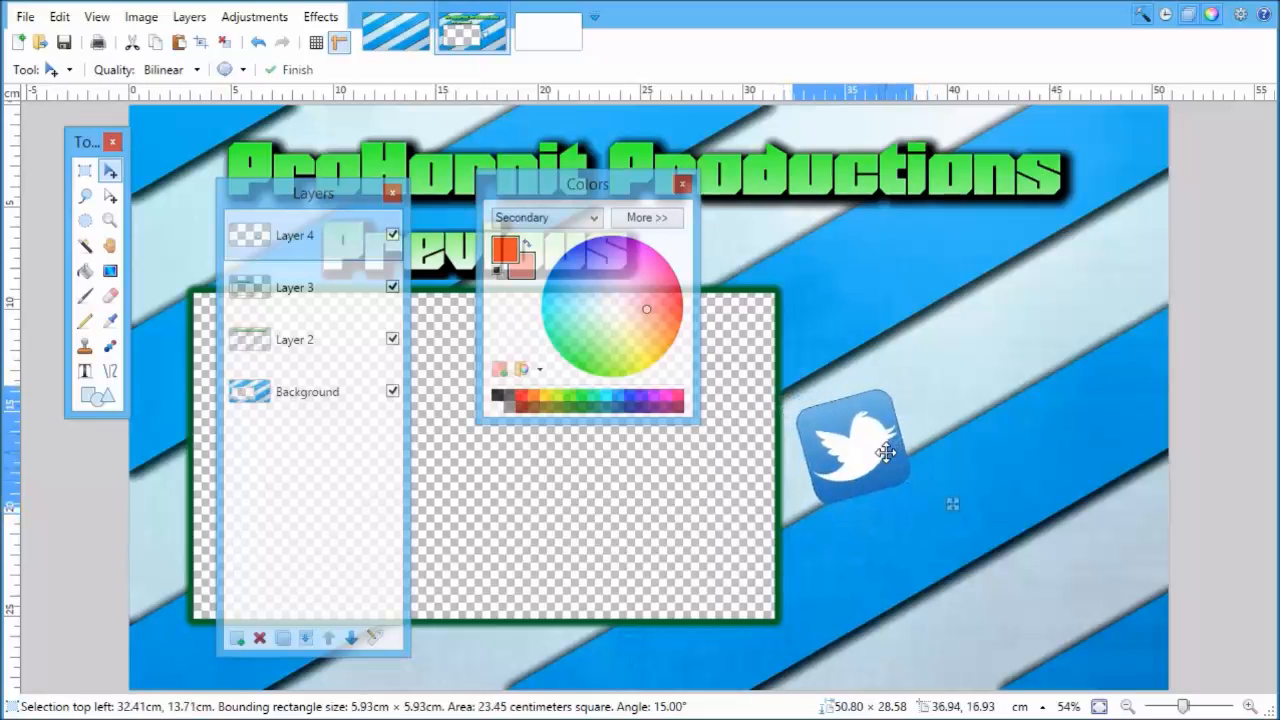
{"action": "left_click", "coordinate": [320, 17]}
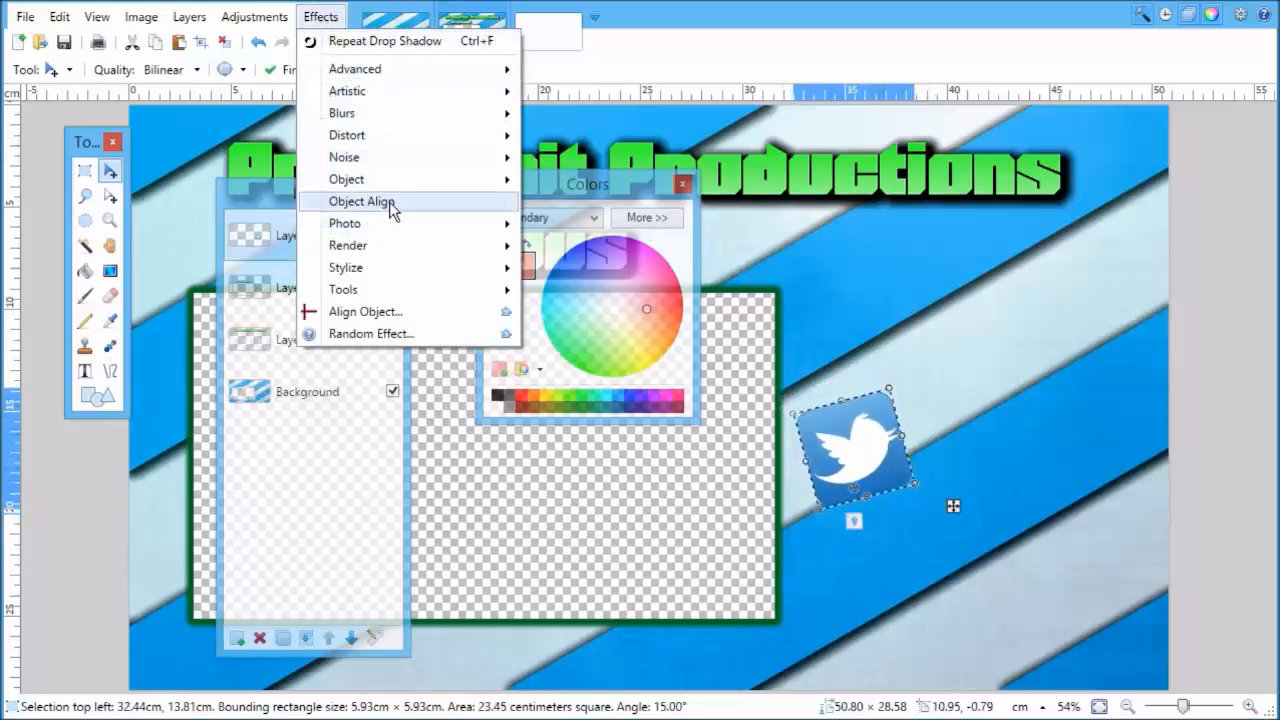
{"action": "mouse_move", "coordinate": [405, 180]}
{"action": "left_click", "coordinate": [560, 186]}
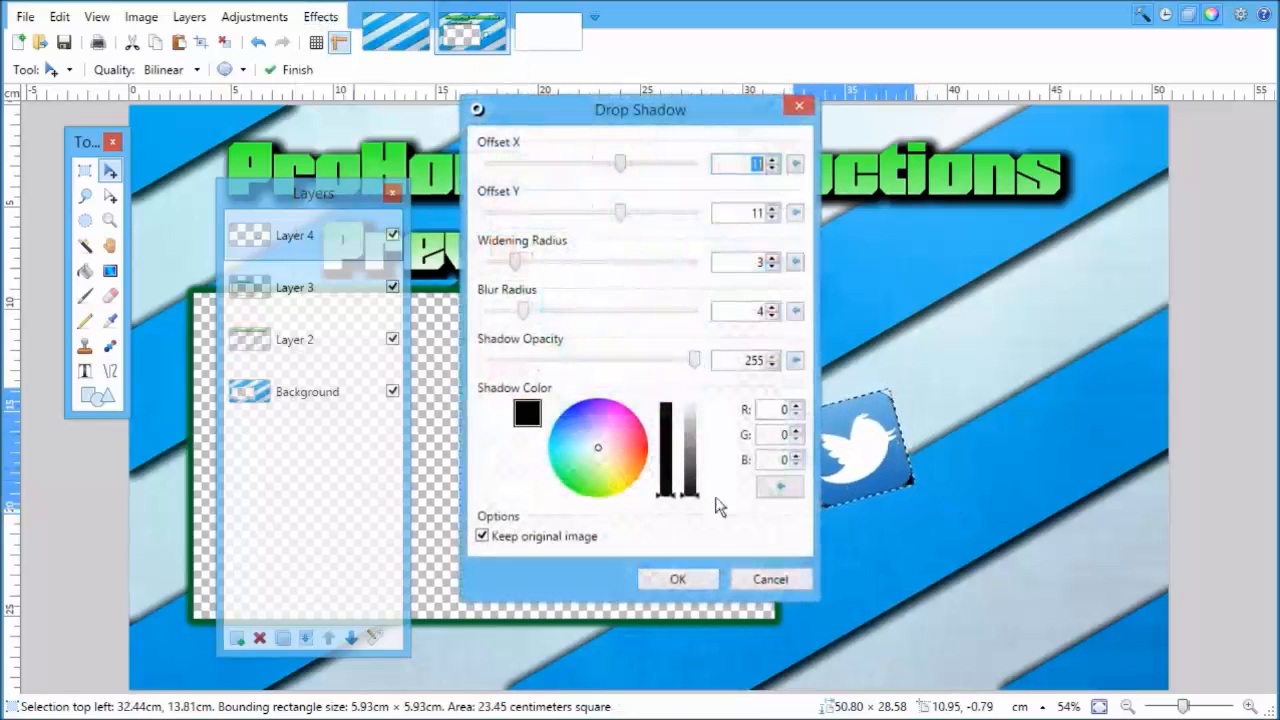
{"action": "left_click", "coordinate": [770, 579]}
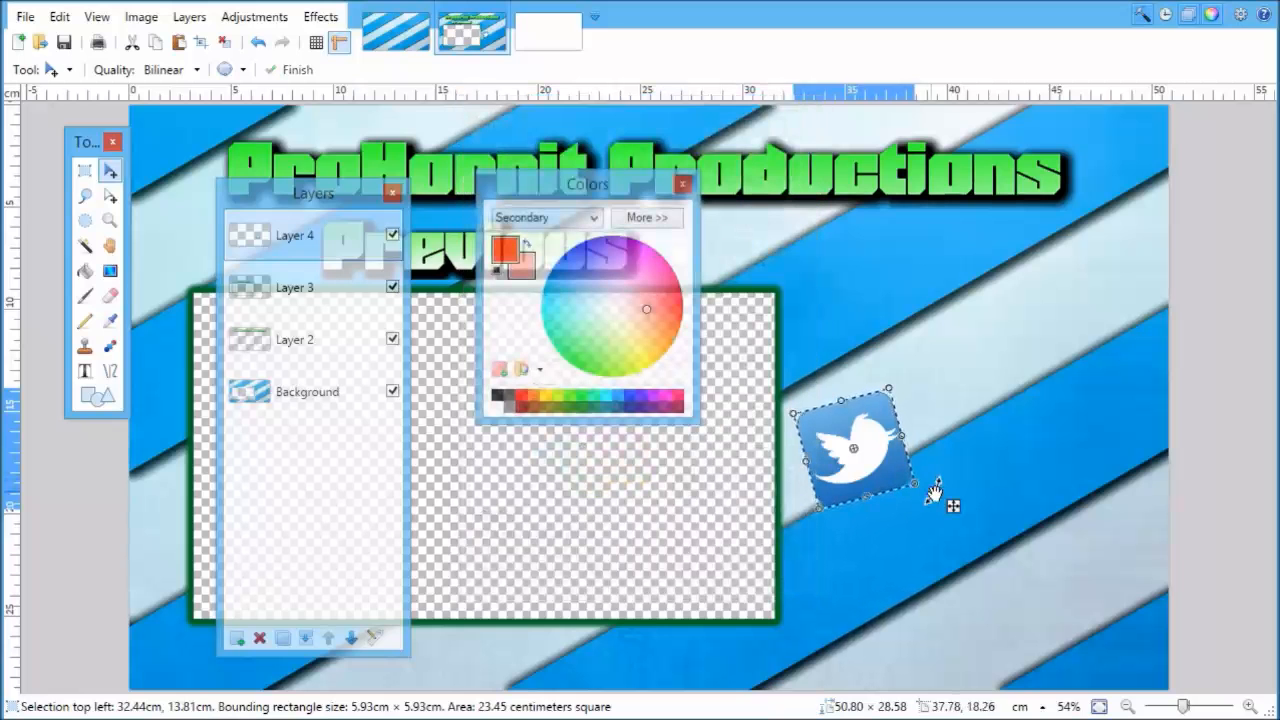
Step: Select the whole icon layer, apply a black Drop Shadow with offsets 11, Widening Radius 3 and Blur Radius 4, nudge the icon up, and deselect
{"action": "key", "text": "ctrl+a"}
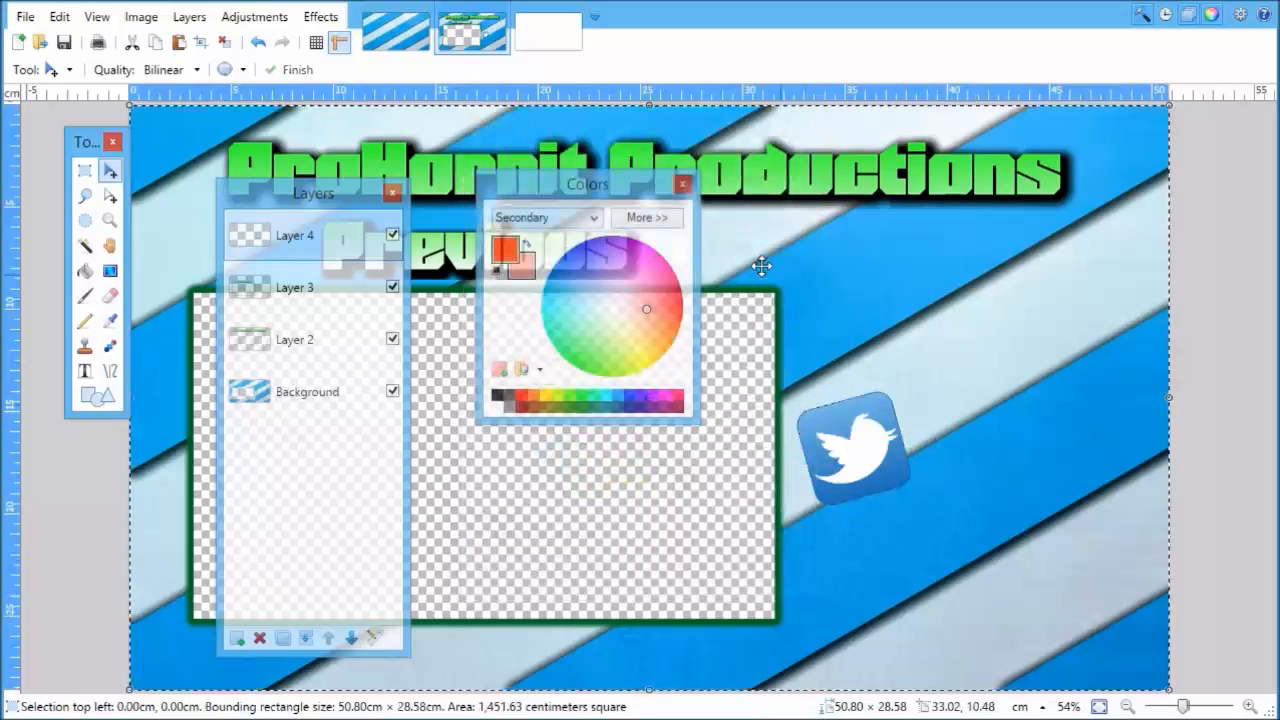
{"action": "left_click", "coordinate": [326, 18]}
{"action": "mouse_move", "coordinate": [365, 291]}
{"action": "mouse_move", "coordinate": [401, 184]}
{"action": "left_click", "coordinate": [590, 181]}
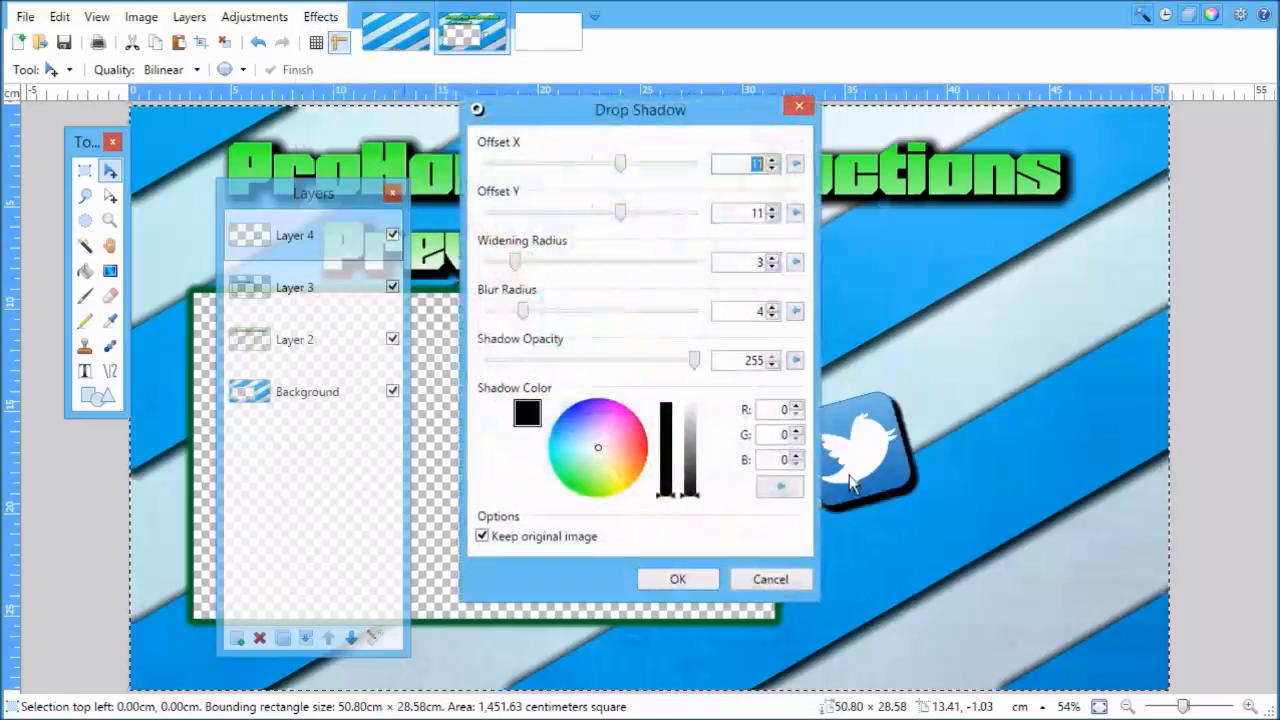
{"action": "left_click", "coordinate": [678, 580]}
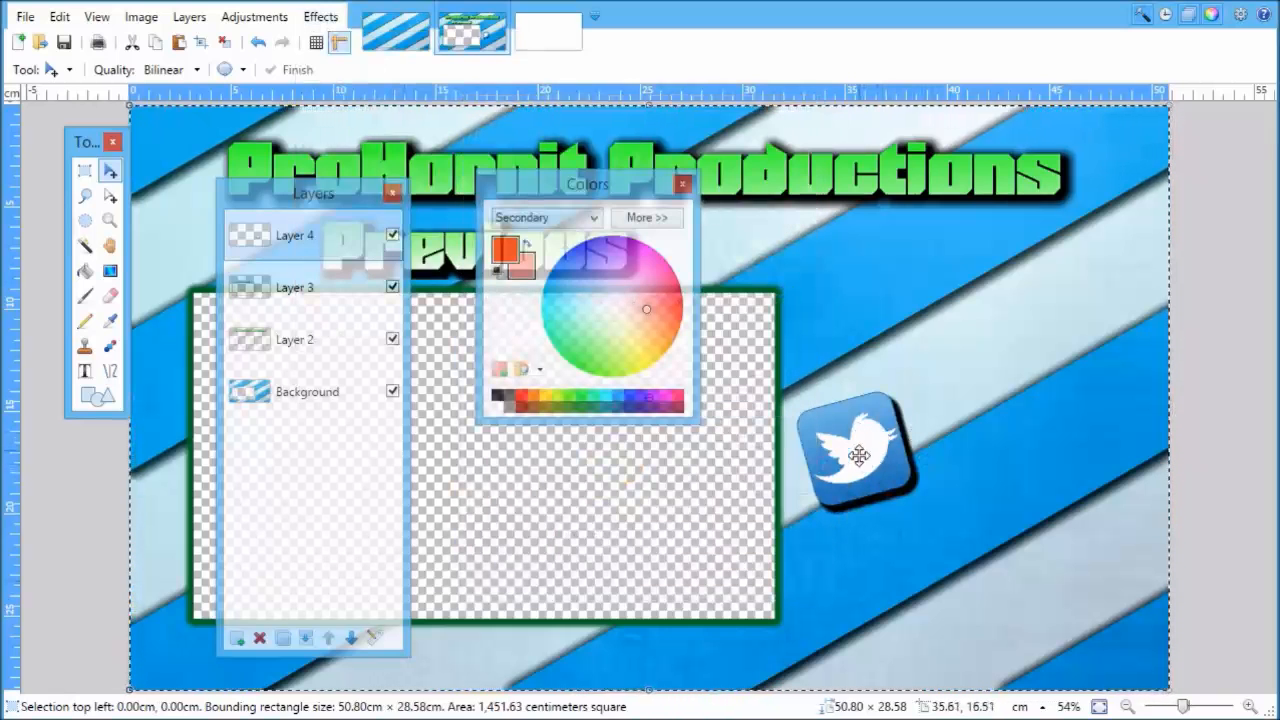
{"action": "left_click_drag", "start_coordinate": [991, 437], "coordinate": [987, 420]}
{"action": "key", "text": "ctrl+d"}
{"action": "key", "text": "ctrl+shift+n"}
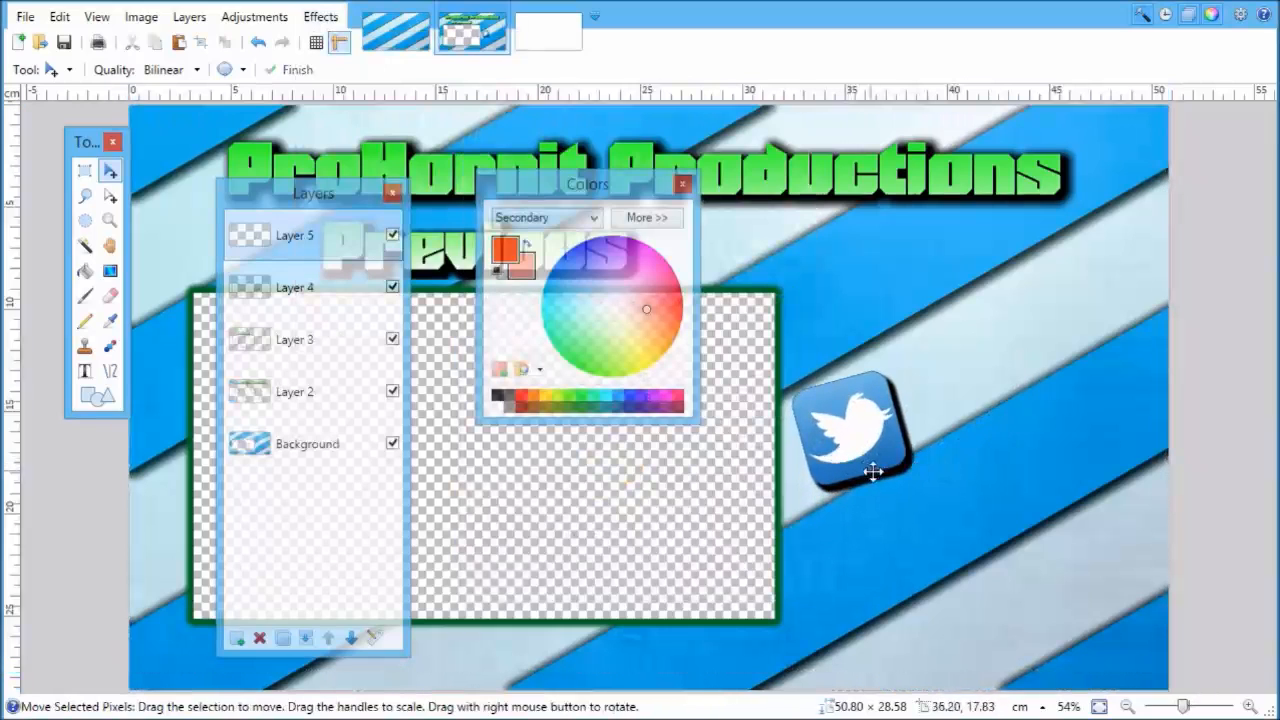
{"action": "left_click", "coordinate": [85, 371]}
{"action": "left_click", "coordinate": [850, 490]}
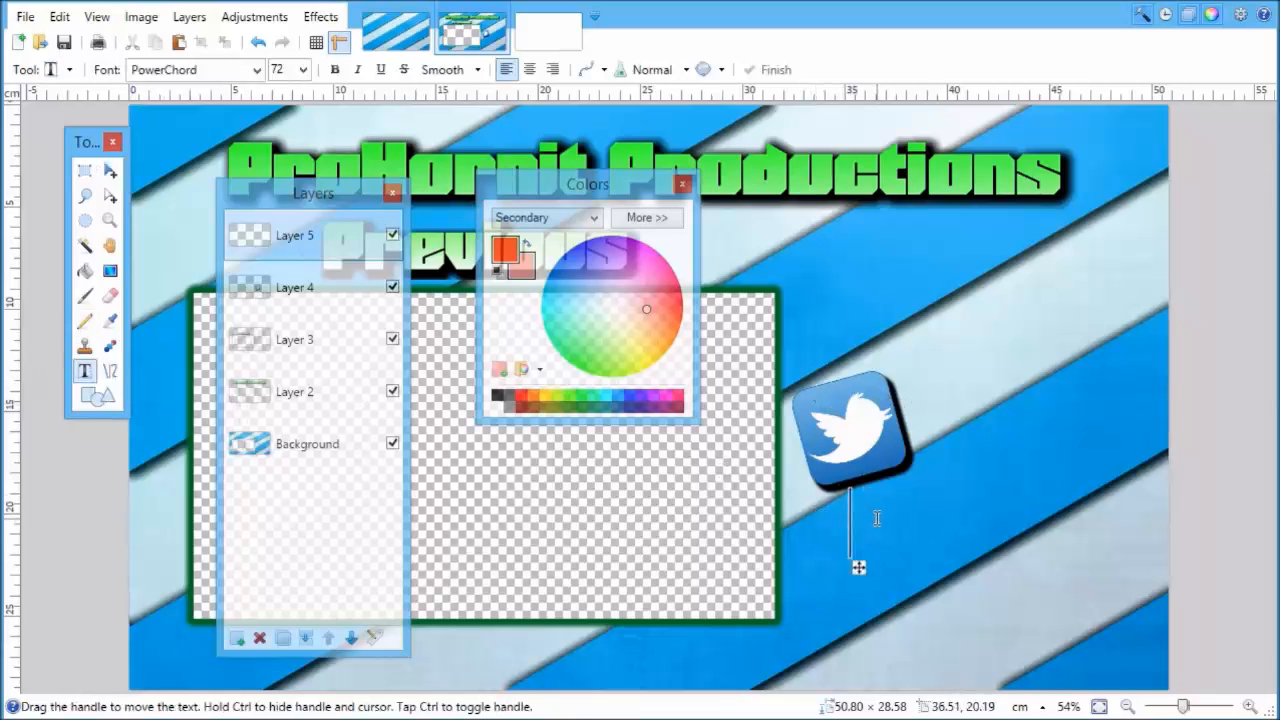
{"action": "type", "text": "@ProHonr"}
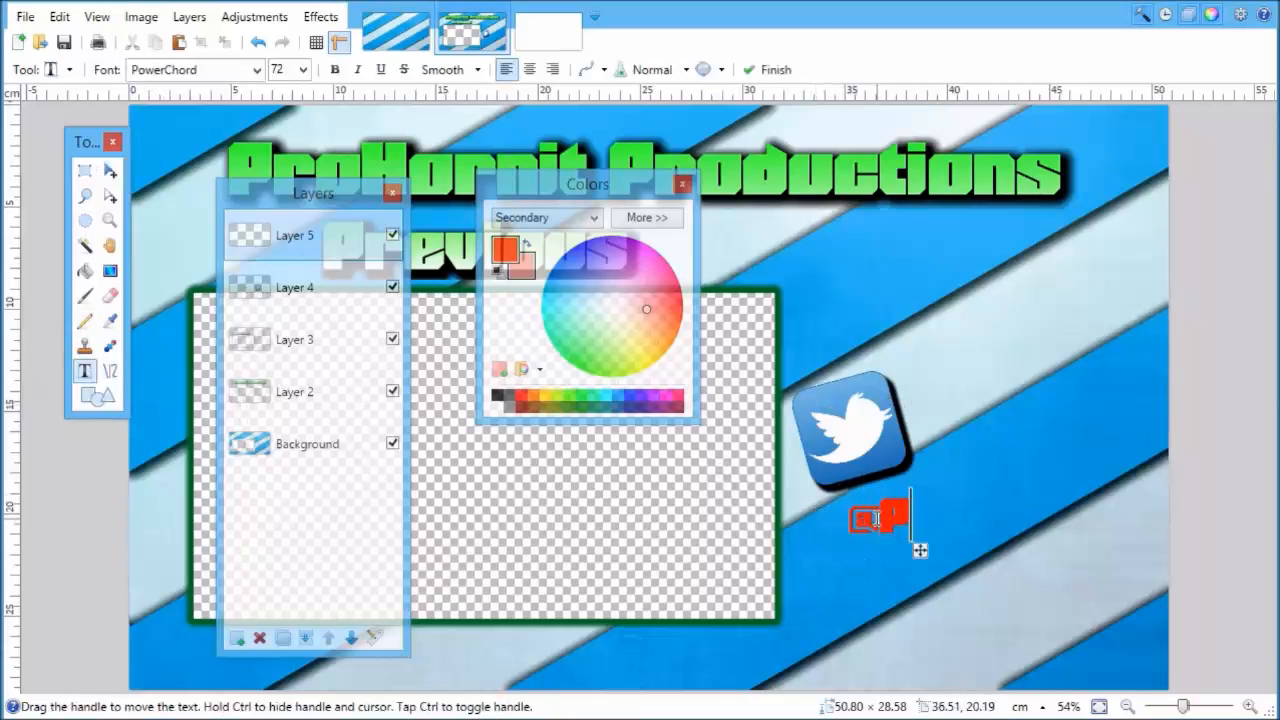
{"action": "key", "text": "BackSpace"}
{"action": "key", "text": "BackSpace"}
{"action": "type", "text": "rnit_"}
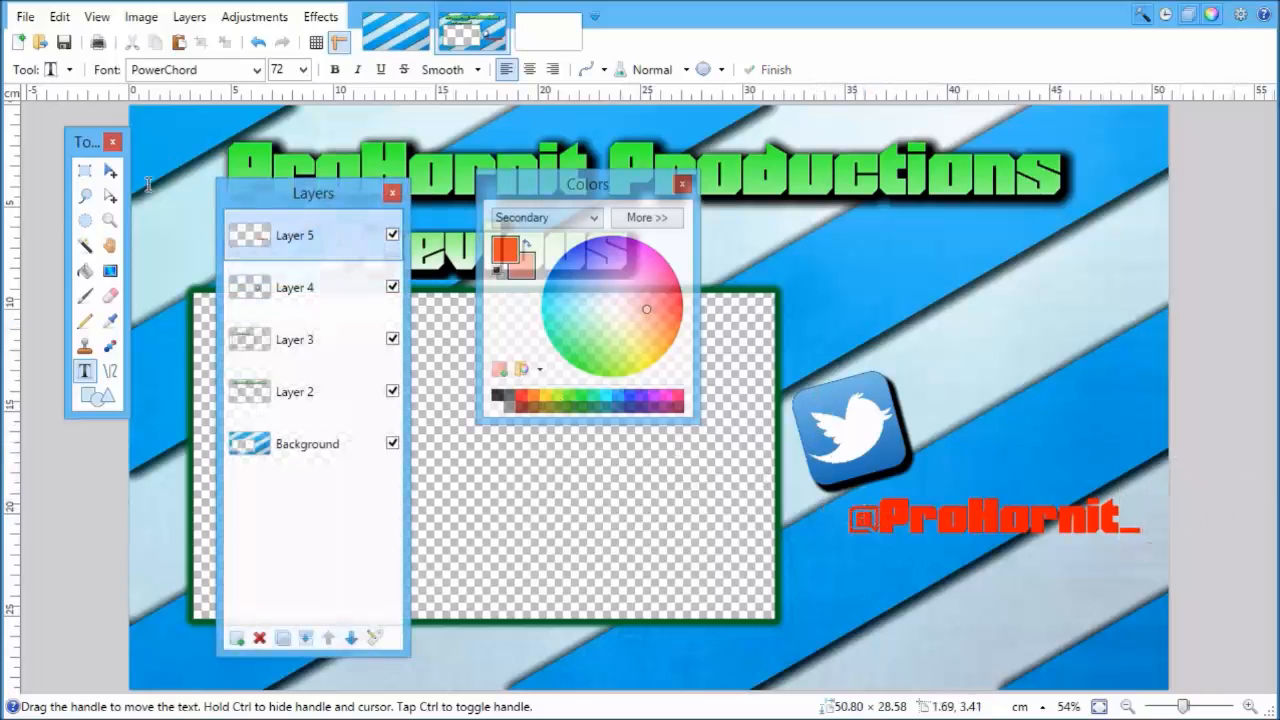
{"action": "left_click", "coordinate": [85, 170]}
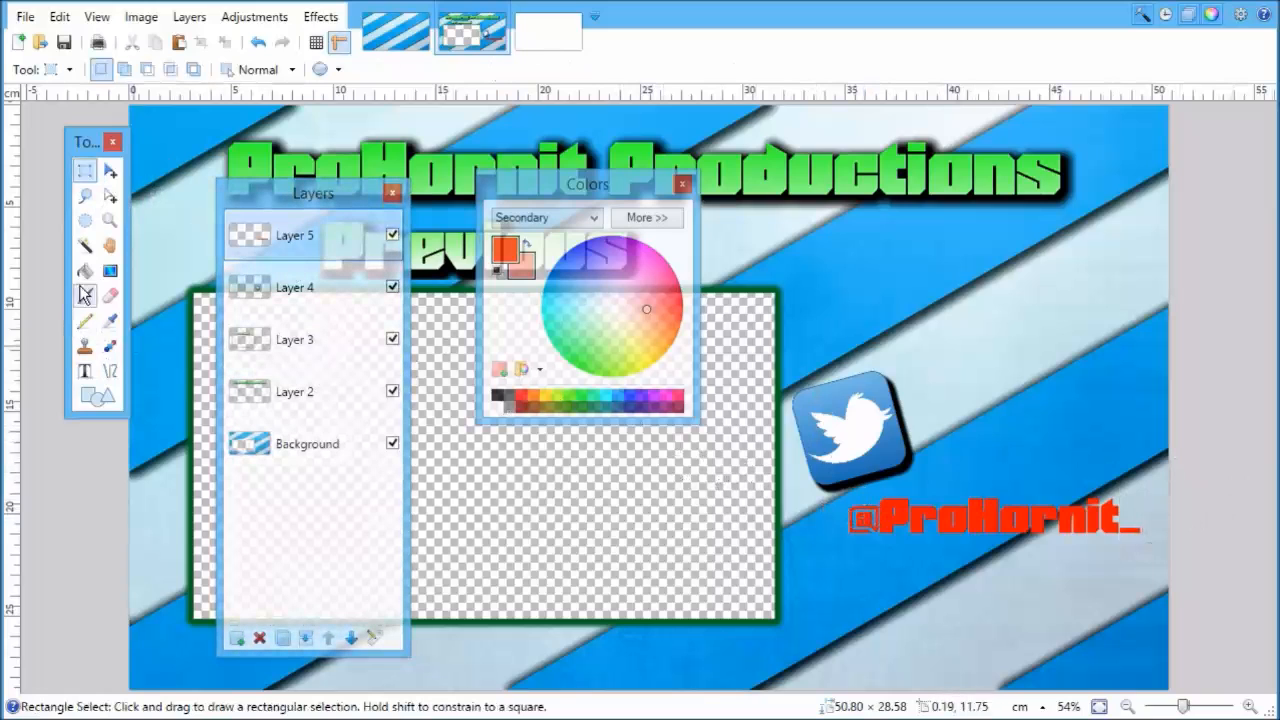
{"action": "left_click", "coordinate": [85, 245]}
{"action": "left_click", "coordinate": [858, 517]}
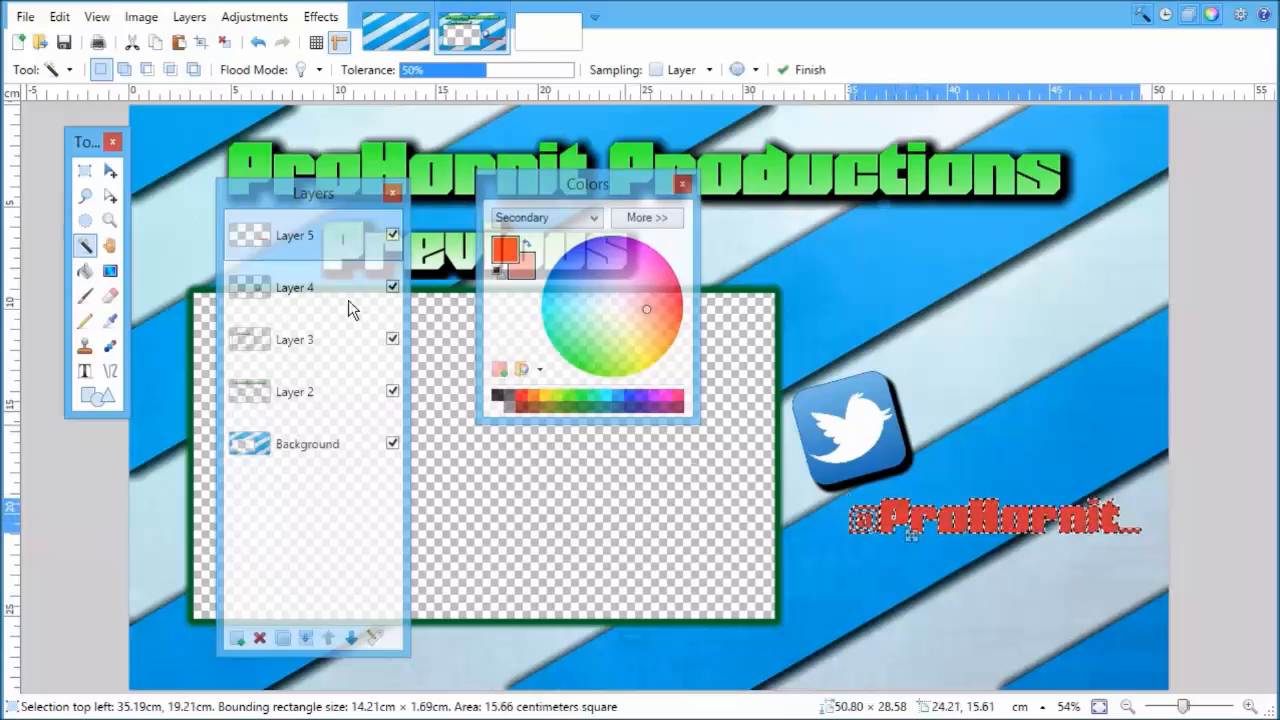
{"action": "key", "text": "g"}
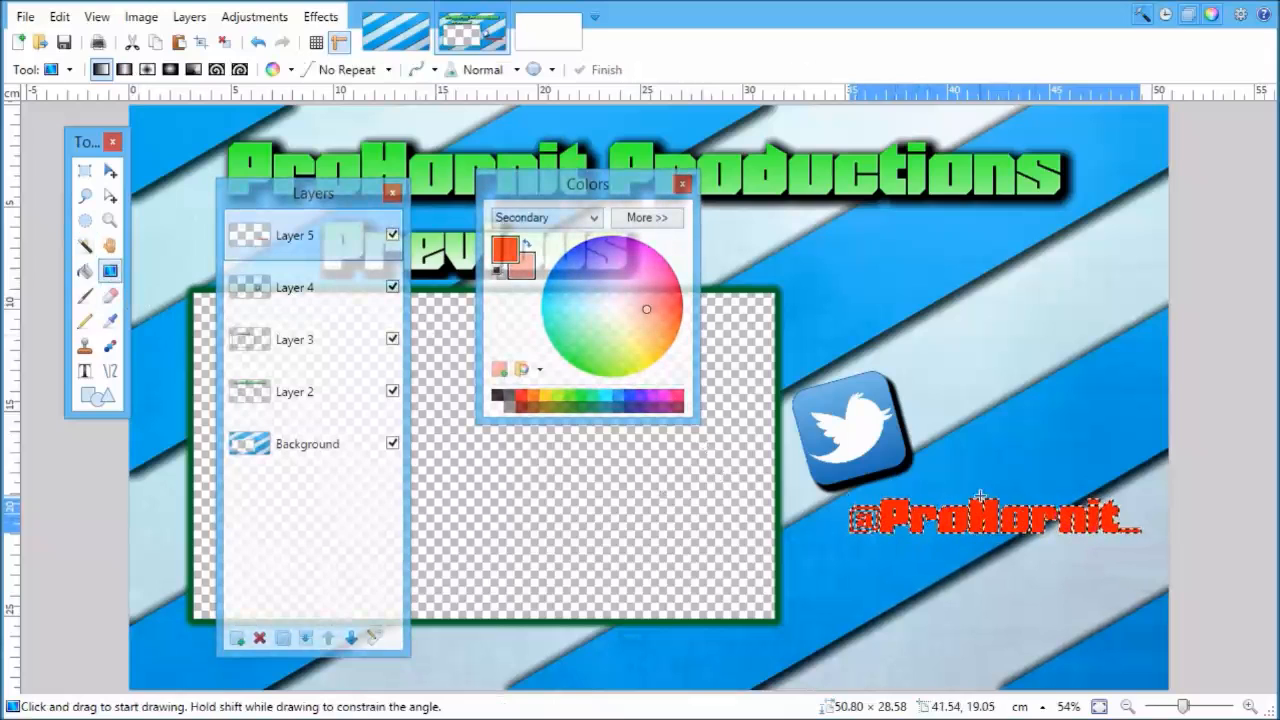
{"action": "left_click_drag", "start_coordinate": [981, 497], "coordinate": [978, 566]}
{"action": "key", "text": "Return"}
{"action": "key", "text": "ctrl+d"}
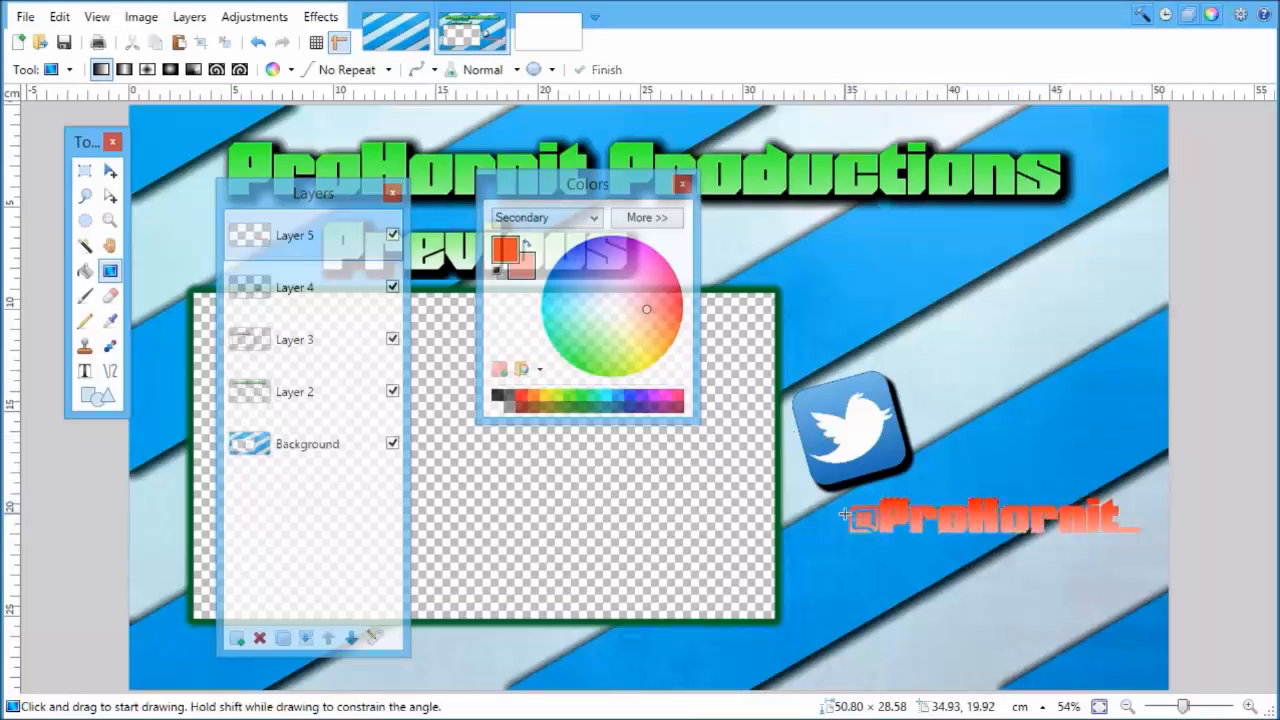
{"action": "key", "text": "s"}
{"action": "left_click_drag", "start_coordinate": [836, 490], "coordinate": [1160, 563]}
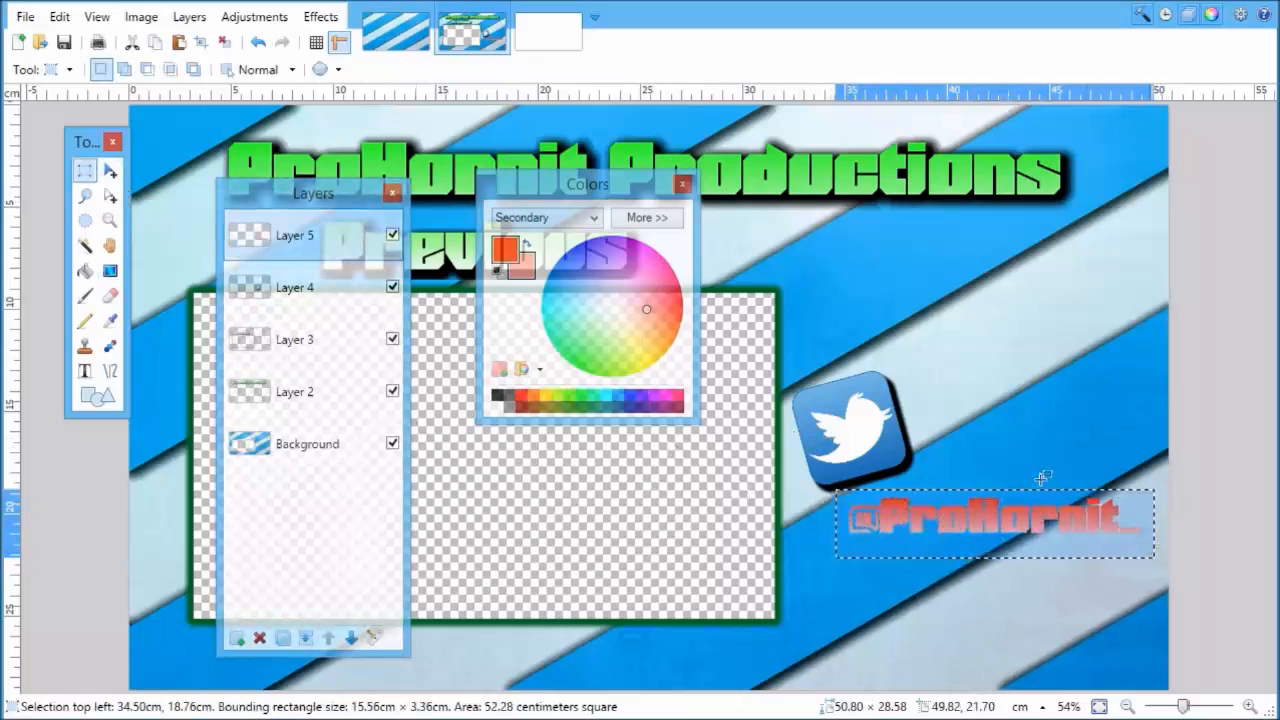
{"action": "left_click", "coordinate": [318, 17]}
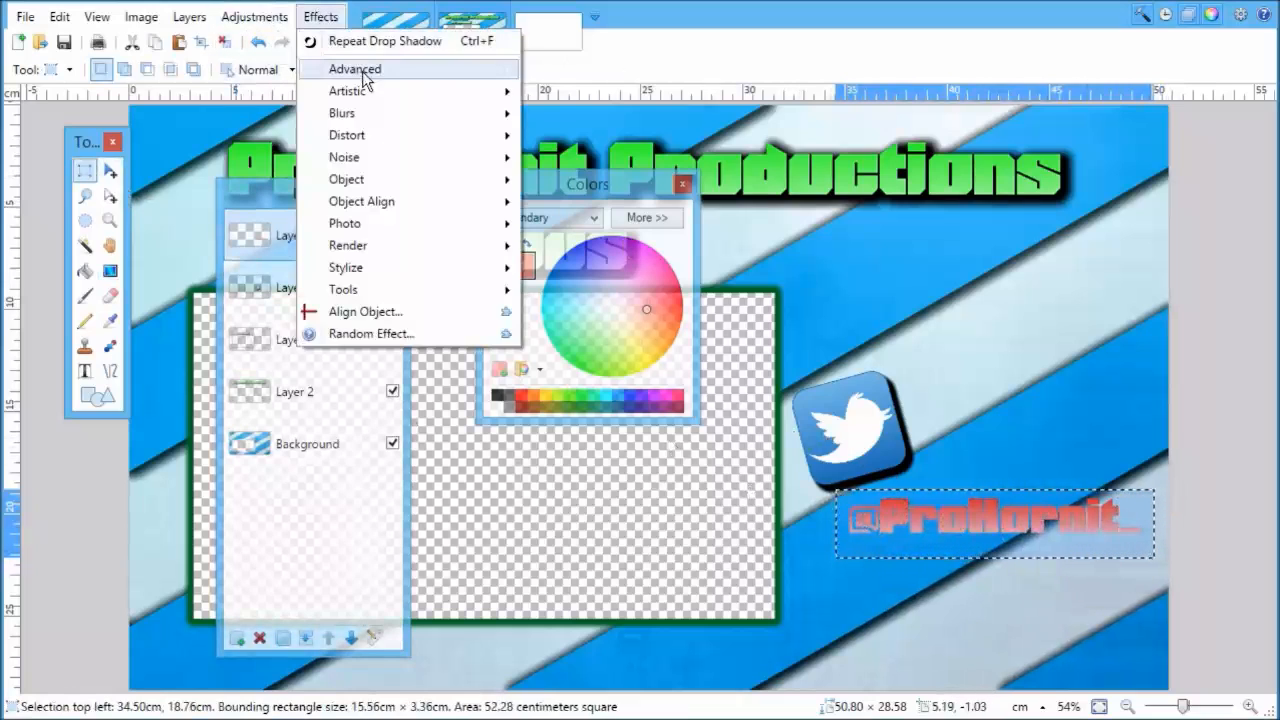
{"action": "mouse_move", "coordinate": [375, 180]}
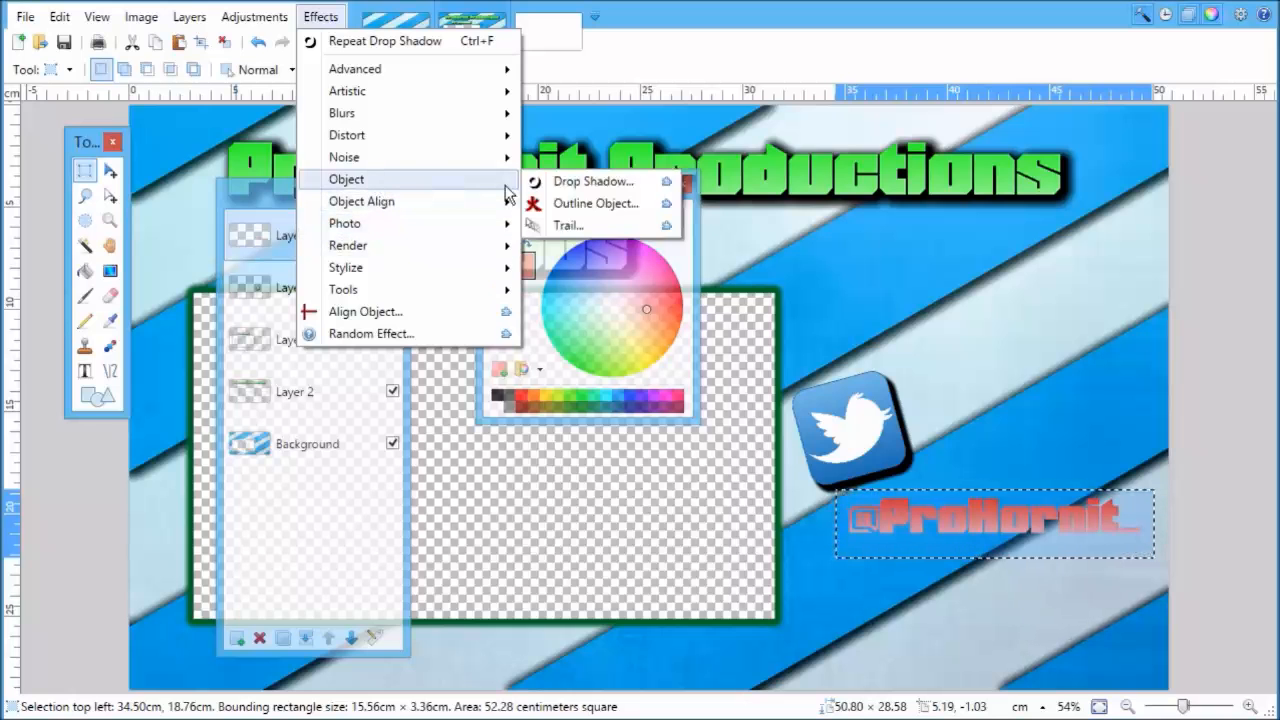
{"action": "left_click", "coordinate": [540, 181]}
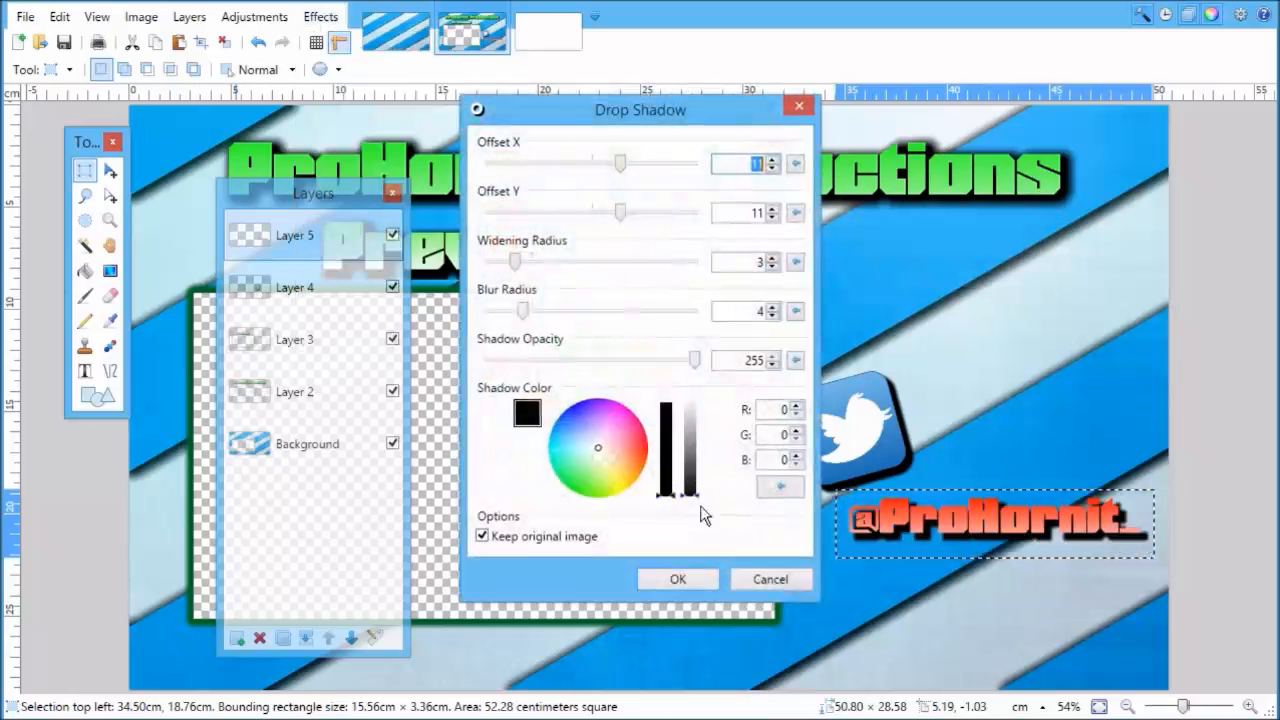
{"action": "left_click", "coordinate": [682, 581]}
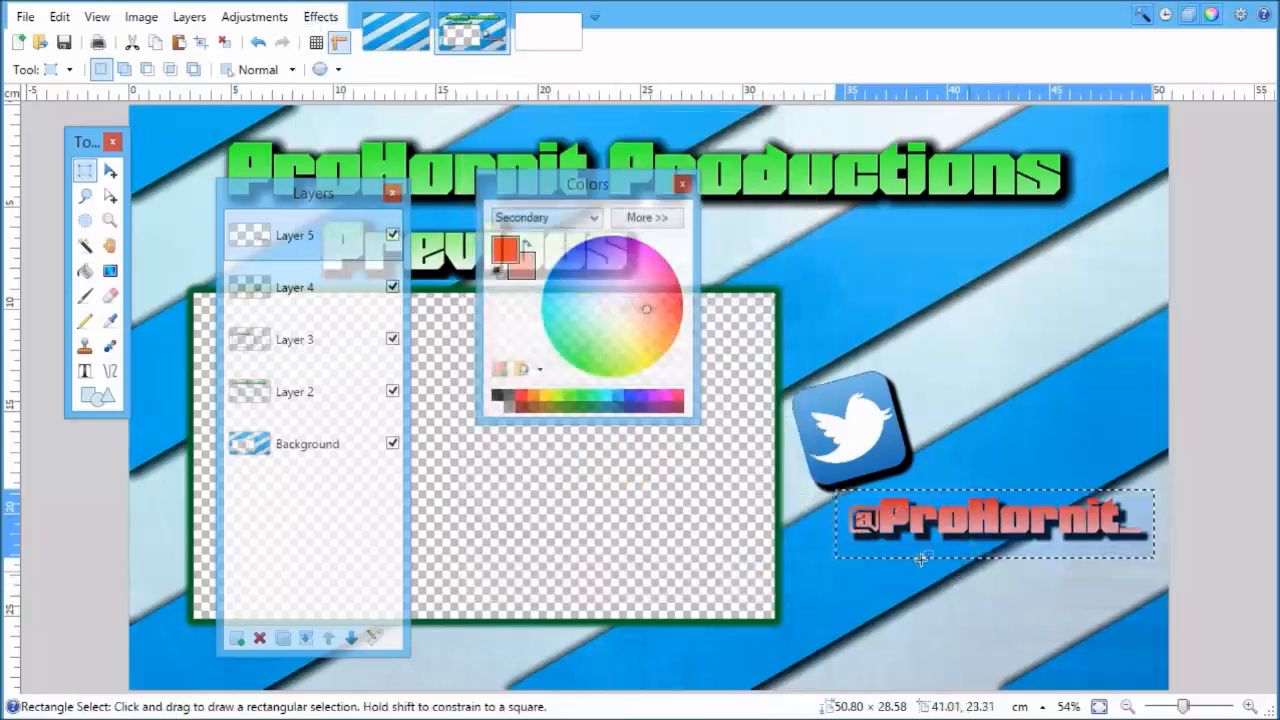
{"action": "left_click", "coordinate": [110, 170]}
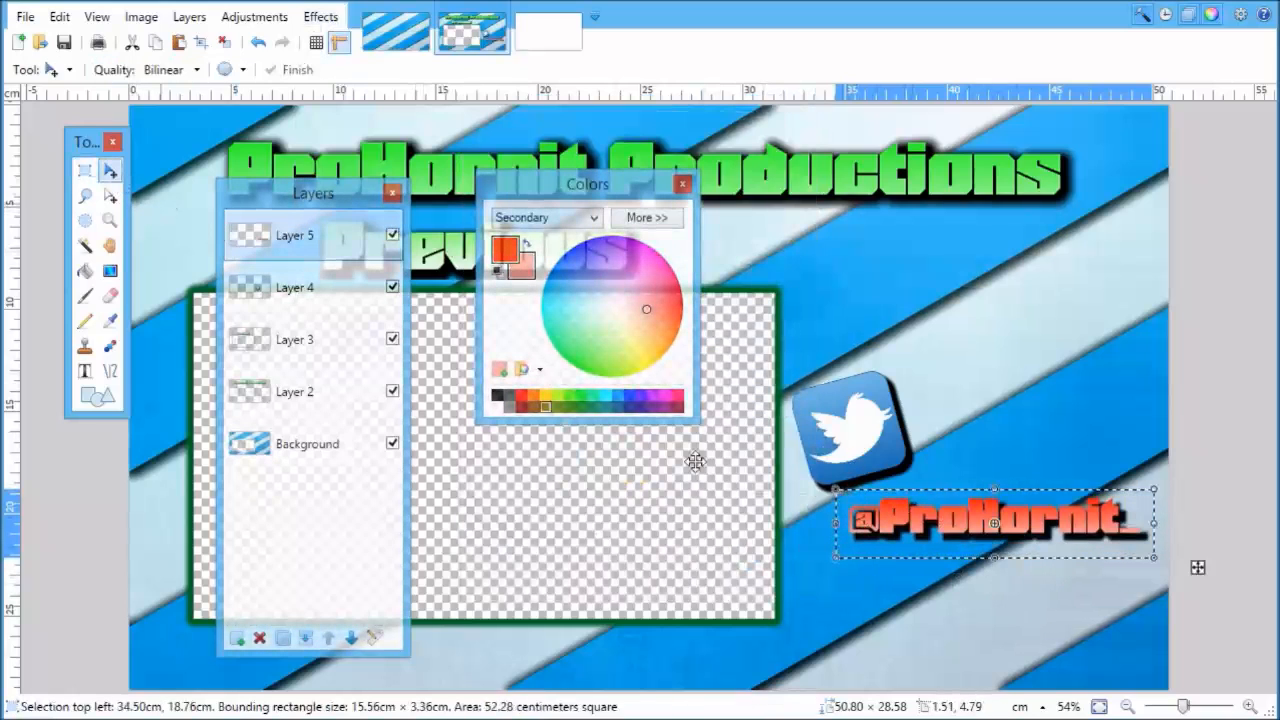
{"action": "left_click_drag", "start_coordinate": [1010, 530], "coordinate": [1083, 428]}
{"action": "left_click_drag", "start_coordinate": [1205, 418], "coordinate": [1180, 543]}
{"action": "left_click_drag", "start_coordinate": [1086, 482], "coordinate": [1131, 403]}
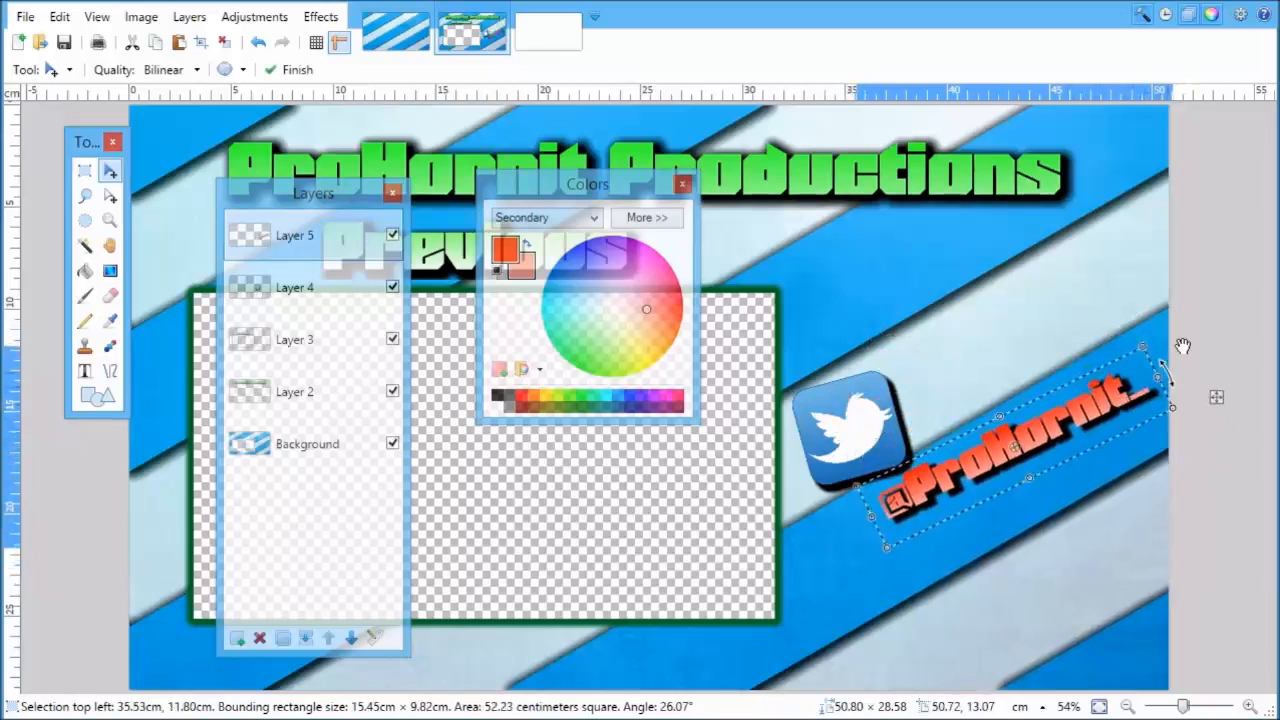
{"action": "left_click_drag", "start_coordinate": [1152, 343], "coordinate": [1131, 400]}
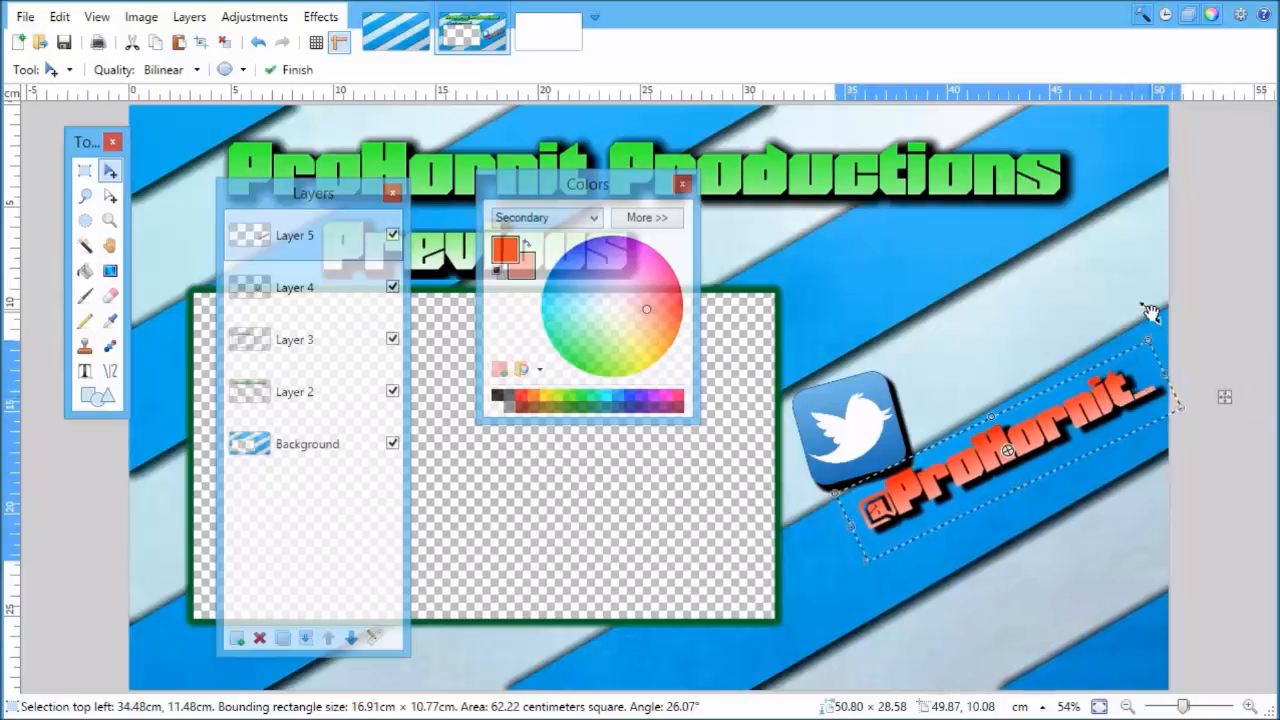
Step: Save the layered image as "Outro" in paint.net (*.pdn) format
{"action": "left_click", "coordinate": [25, 17]}
{"action": "left_click", "coordinate": [89, 153]}
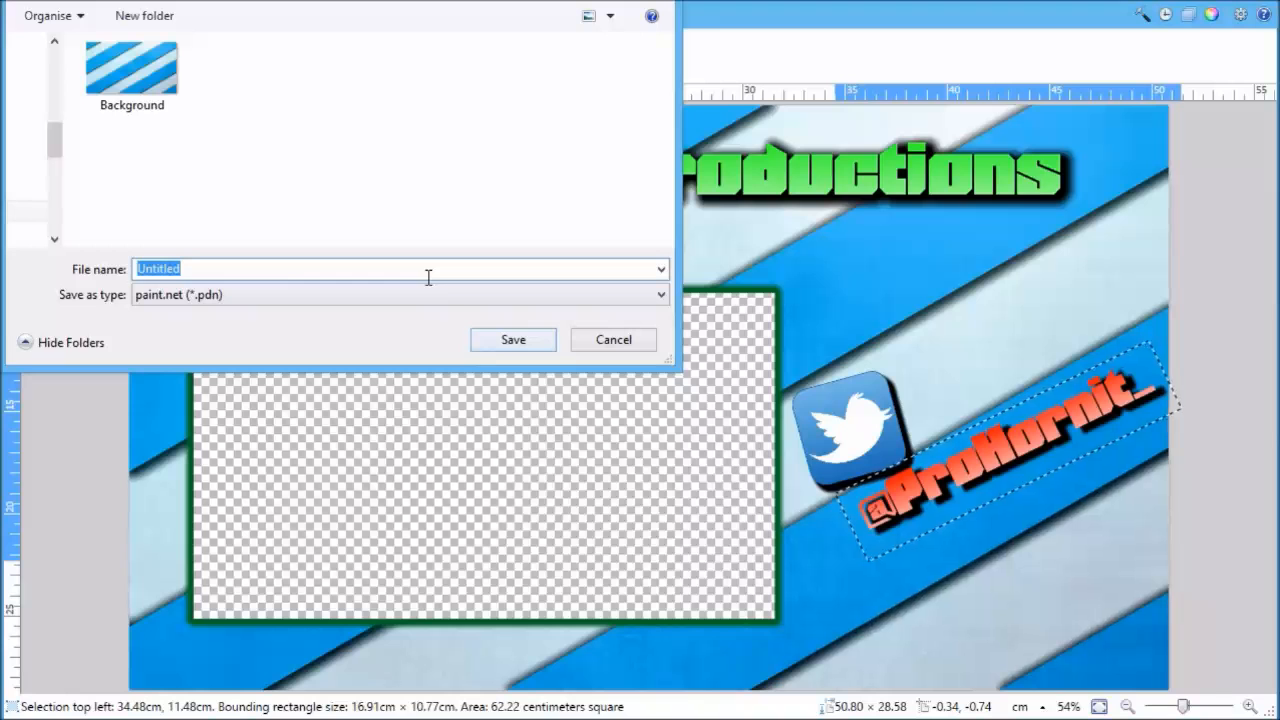
{"action": "type", "text": "Outro"}
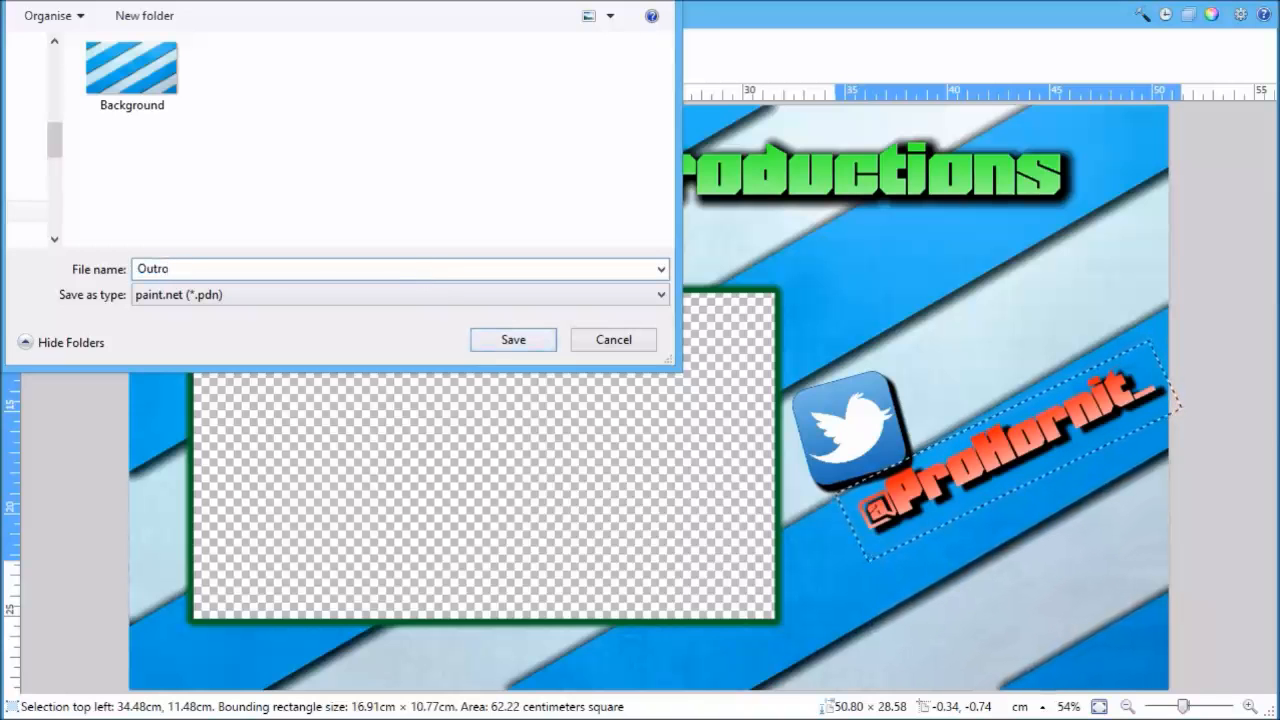
{"action": "key", "text": "Return"}
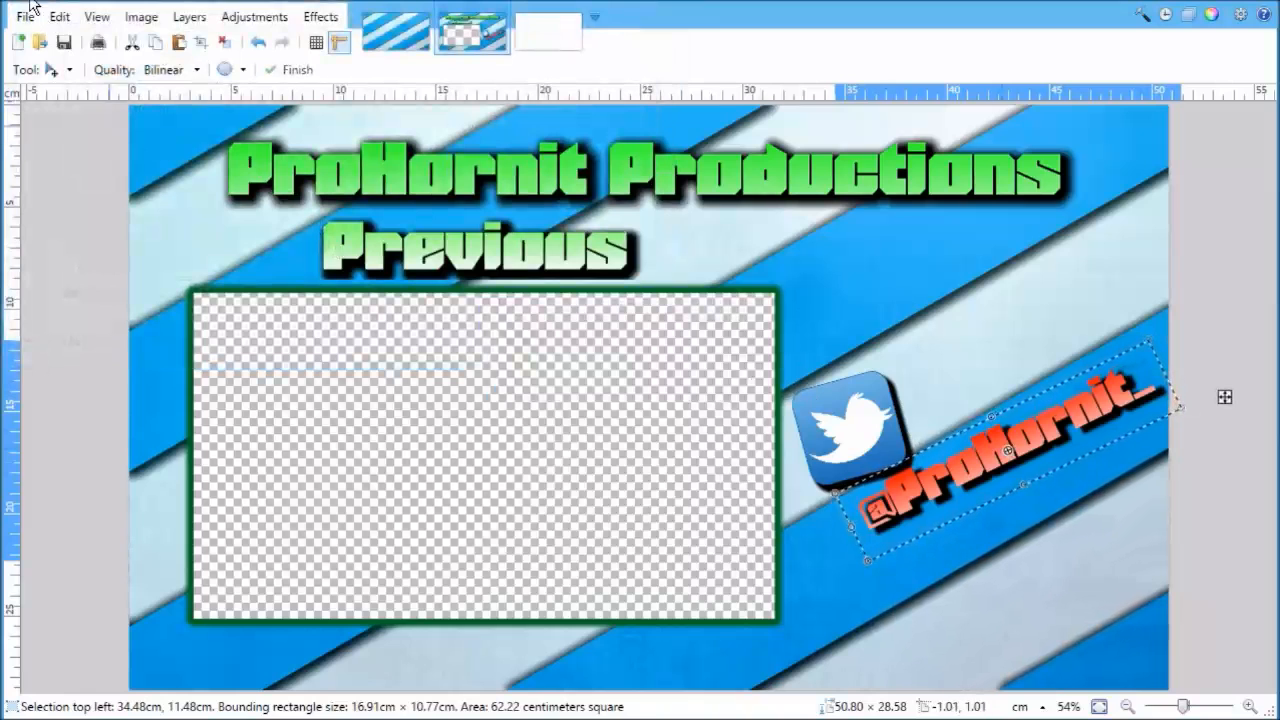
Step: Save the outro as "Outro" in PNG (*.png) format, flattening the image
{"action": "left_click", "coordinate": [60, 16]}
{"action": "left_click", "coordinate": [23, 15]}
{"action": "left_click", "coordinate": [23, 15]}
{"action": "left_click", "coordinate": [116, 180]}
{"action": "left_click", "coordinate": [203, 296]}
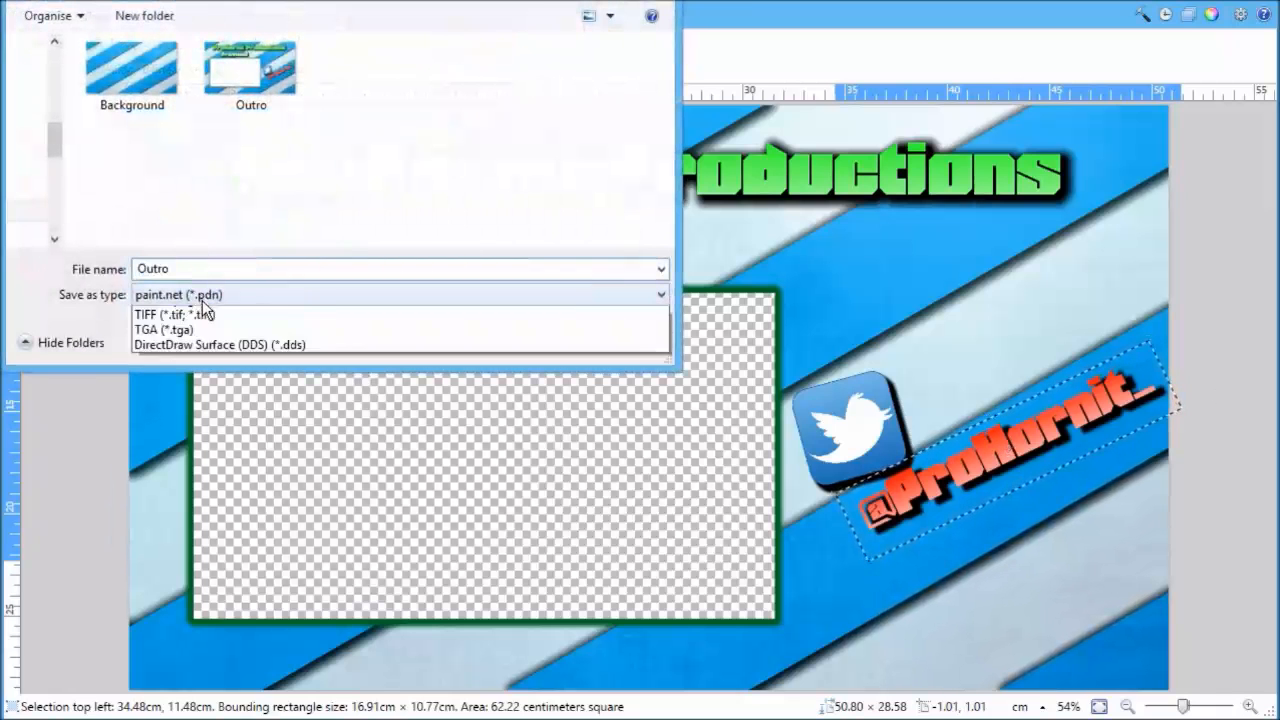
{"action": "left_click", "coordinate": [200, 374]}
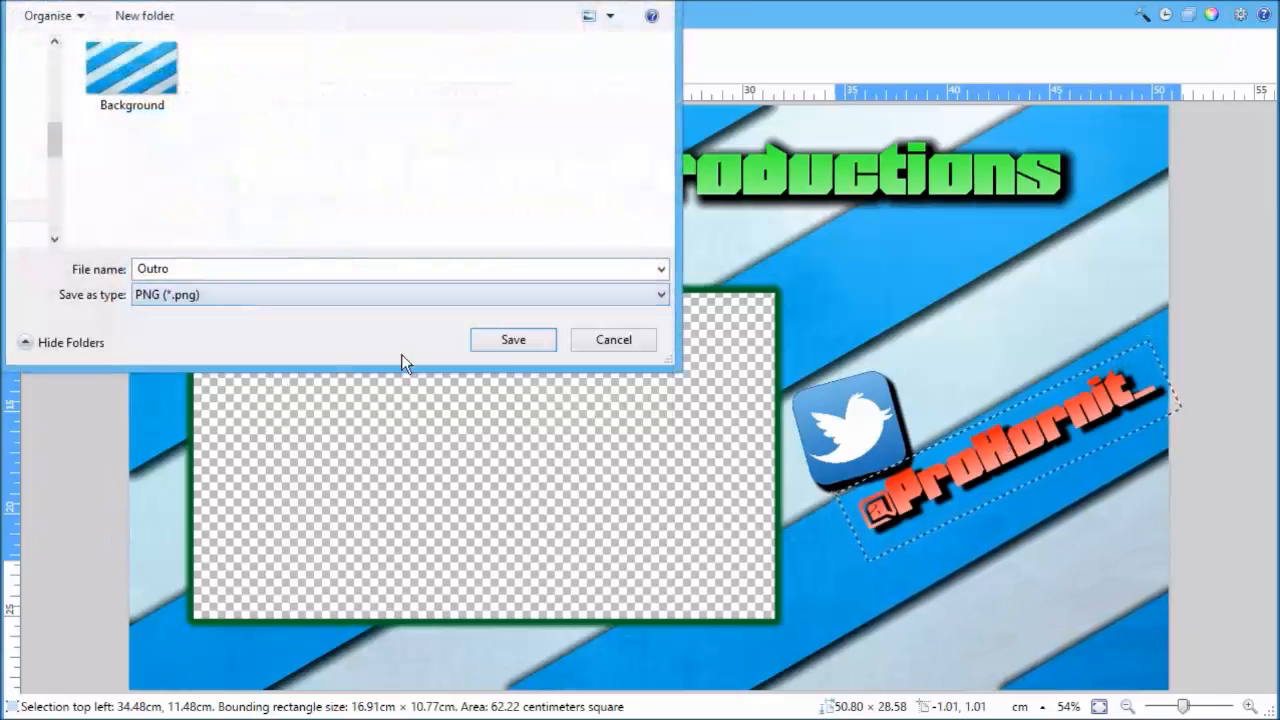
{"action": "left_click", "coordinate": [511, 341]}
{"action": "left_click", "coordinate": [649, 511]}
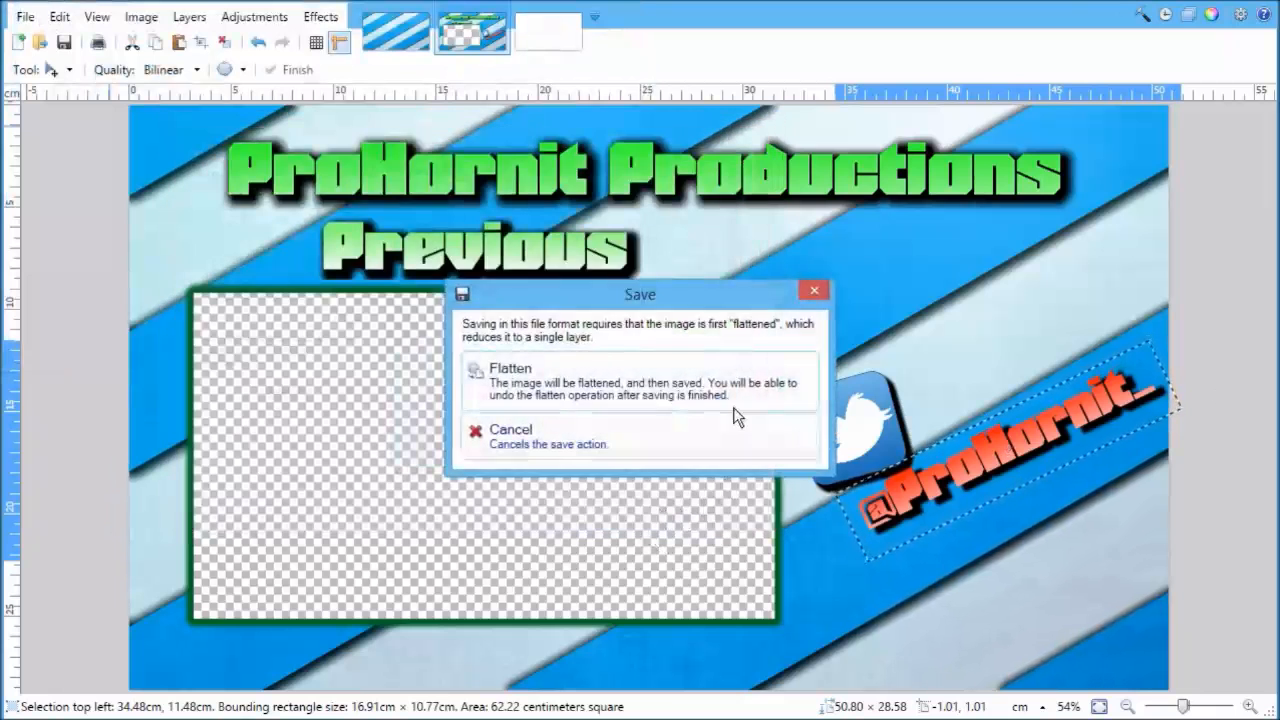
{"action": "left_click", "coordinate": [663, 369]}
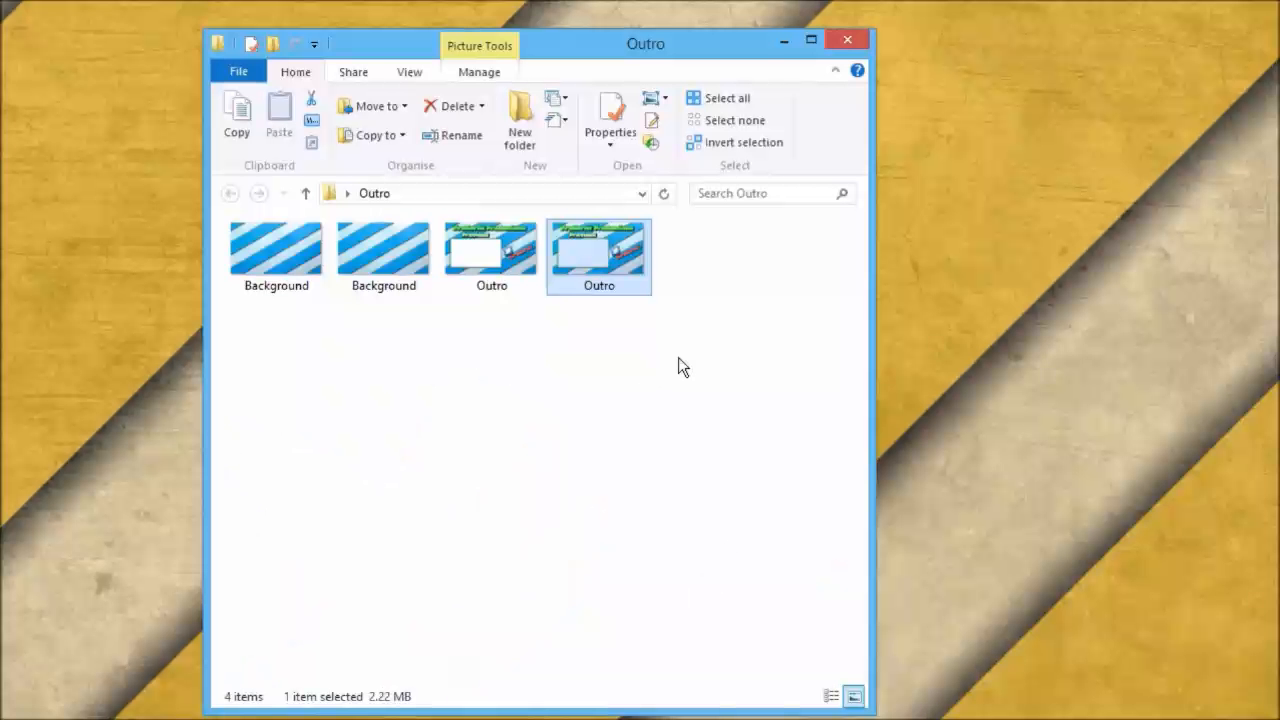
Step: Examine the file details of the exported Outro PNG in the Outro folder
{"action": "left_click_drag", "start_coordinate": [678, 366], "coordinate": [605, 252]}
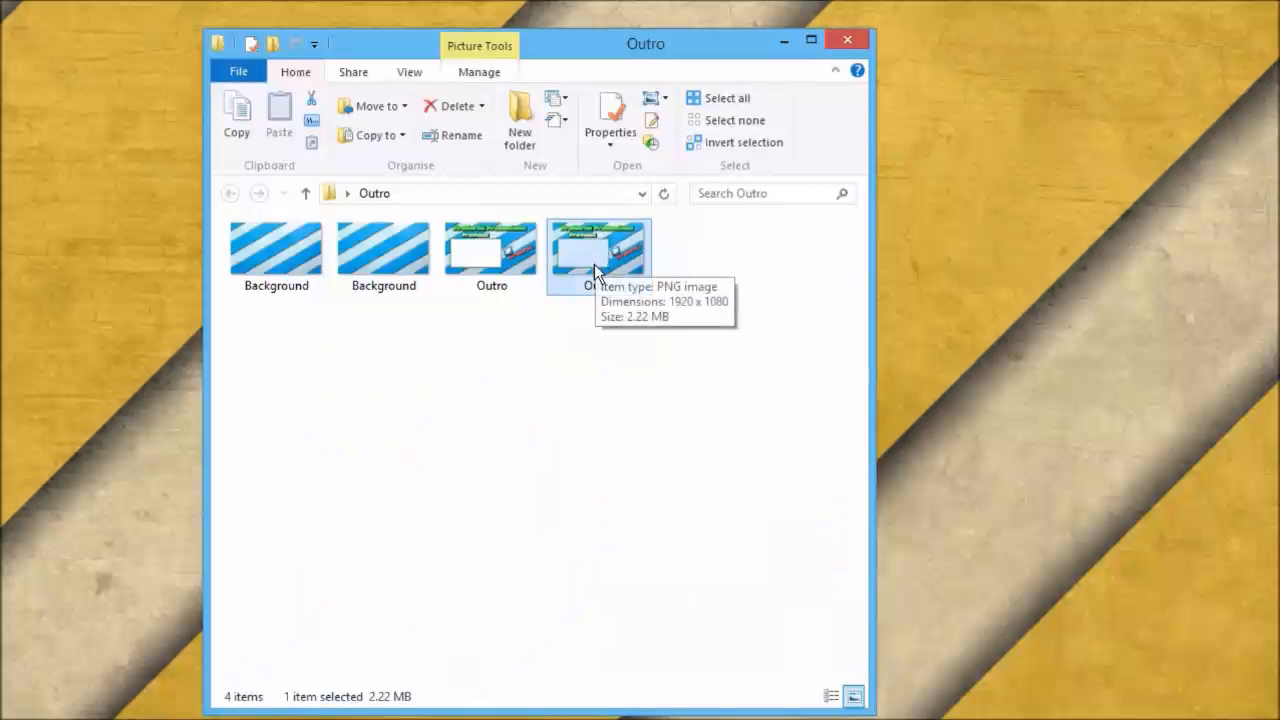
{"action": "left_click", "coordinate": [660, 424]}
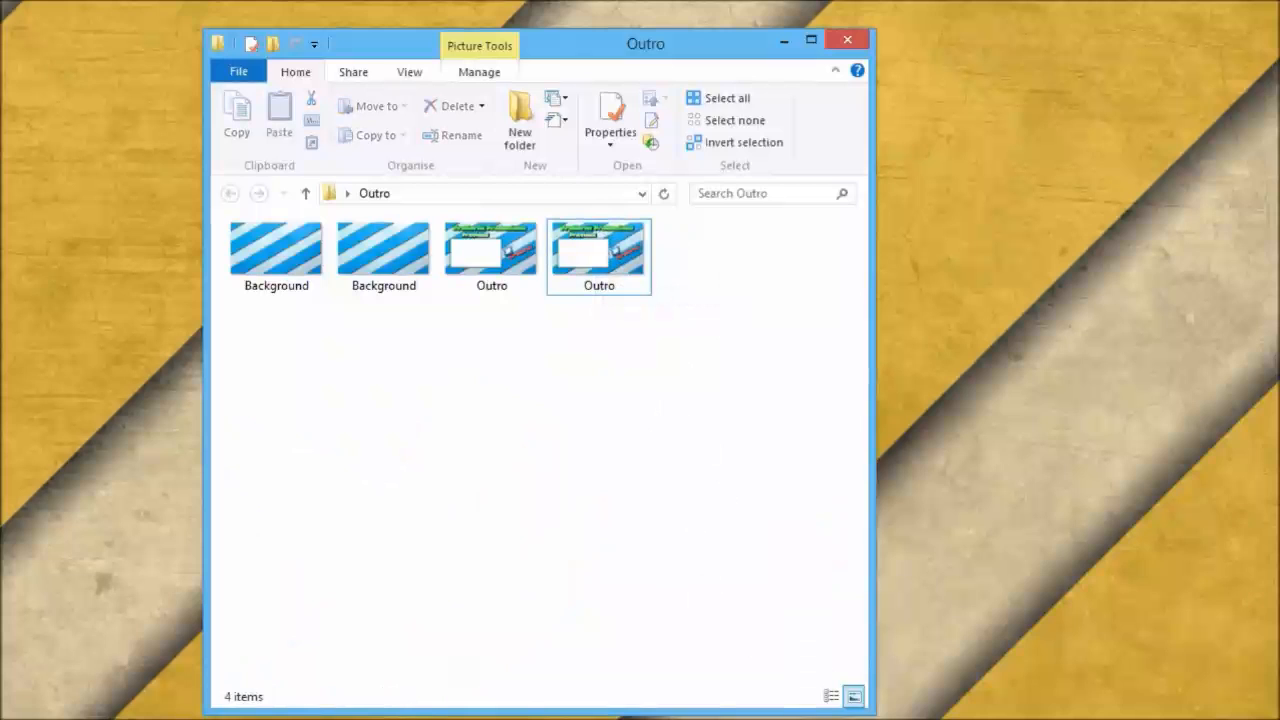
{"action": "left_click", "coordinate": [794, 39]}
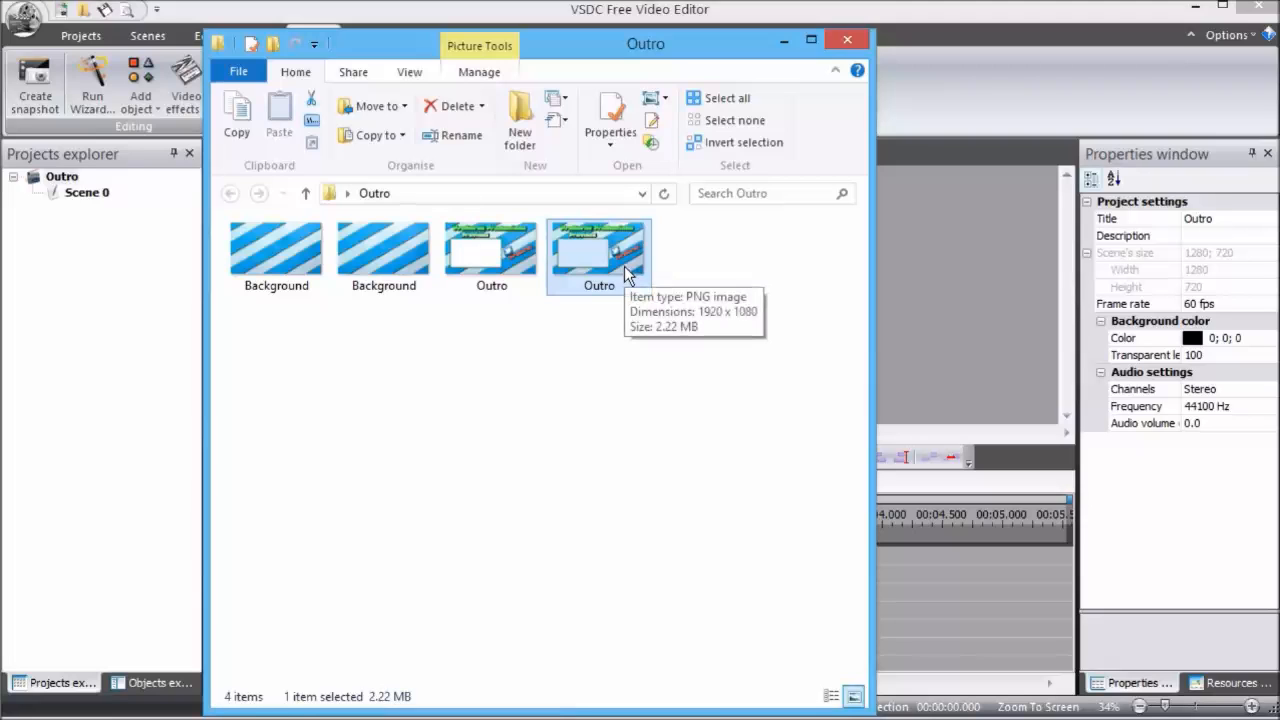
Step: Add the Outro PNG from its folder to Scene 0 in VSDC Free Video Editor and set it to the same size as the parent
{"action": "left_click_drag", "start_coordinate": [627, 275], "coordinate": [922, 274]}
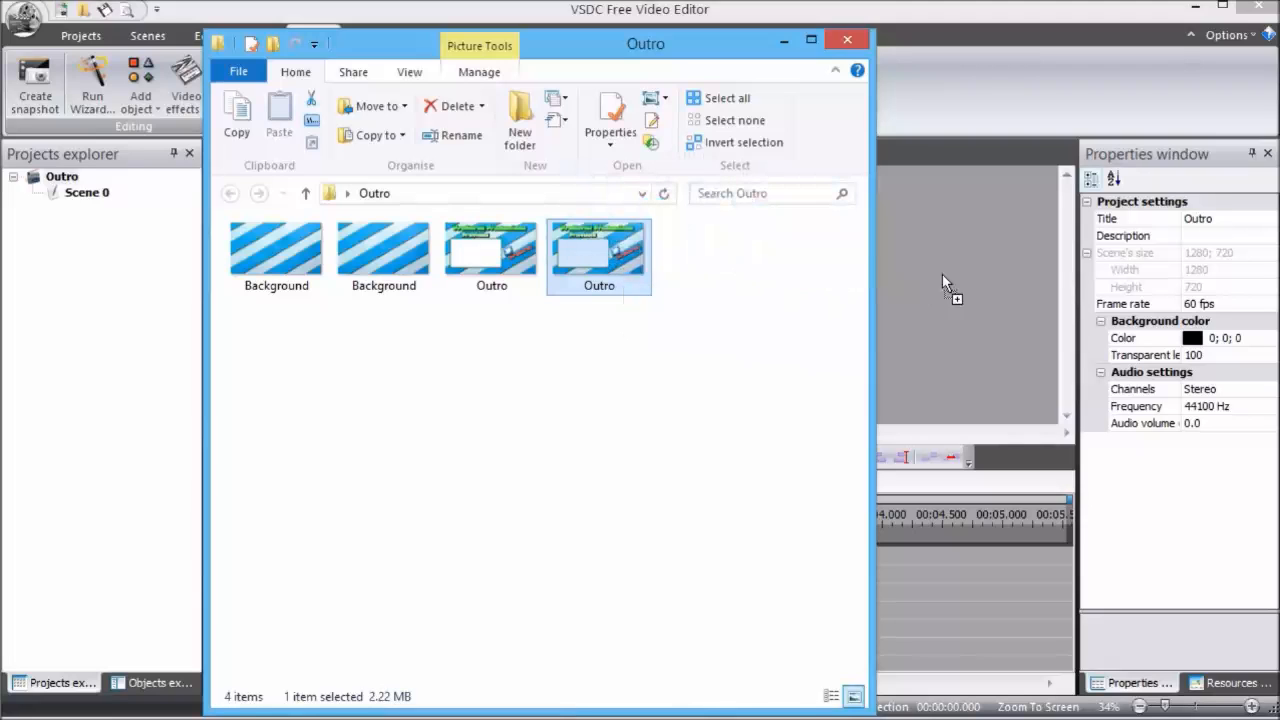
{"action": "left_click", "coordinate": [784, 40]}
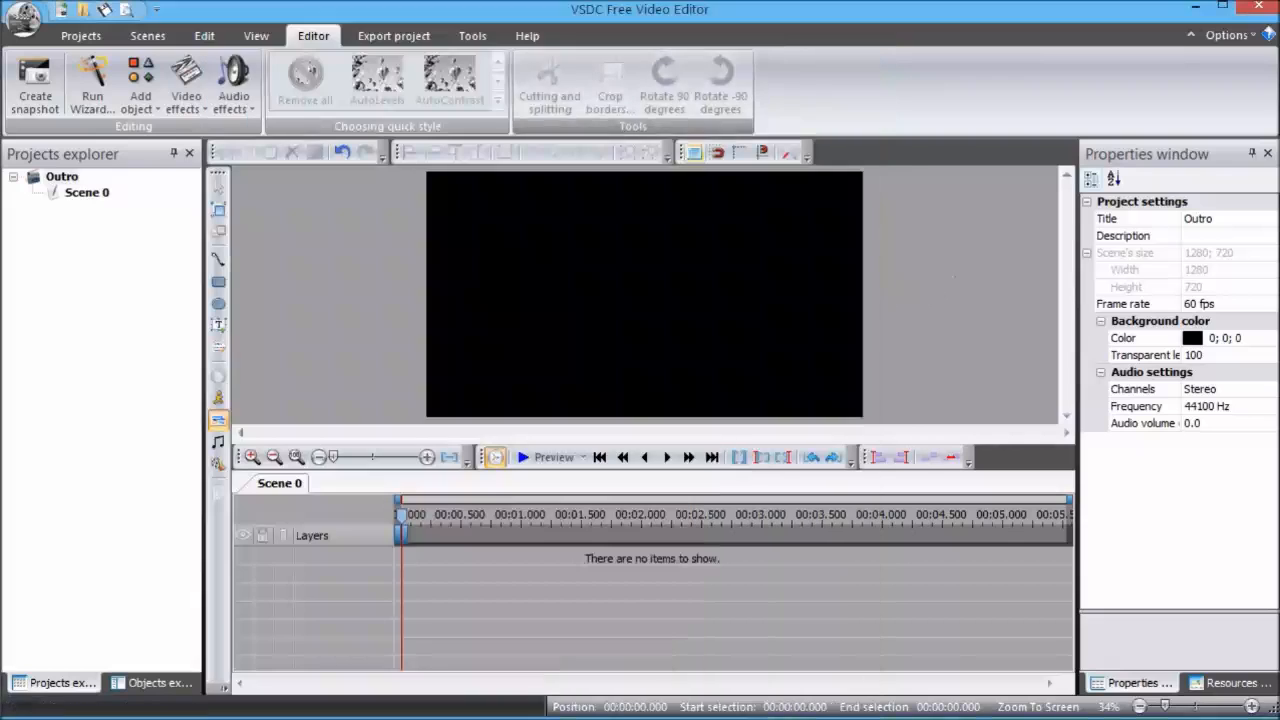
{"action": "left_click", "coordinate": [428, 170]}
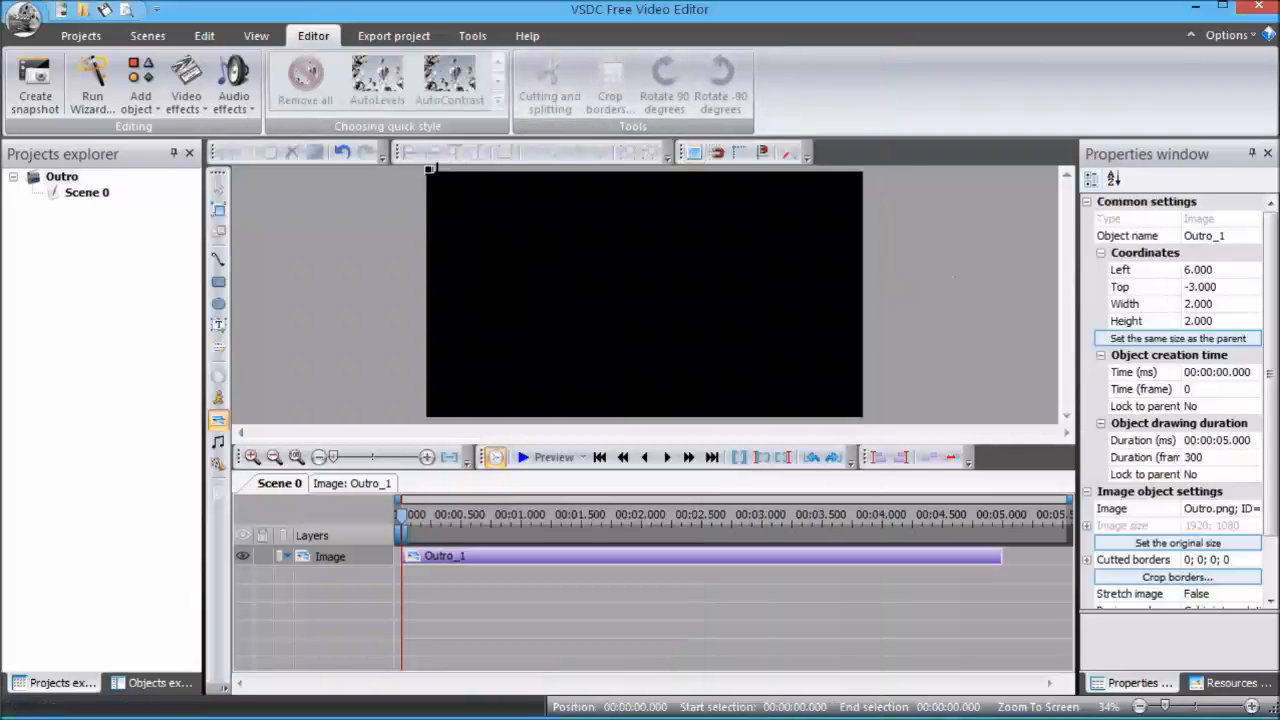
{"action": "left_click", "coordinate": [1183, 340]}
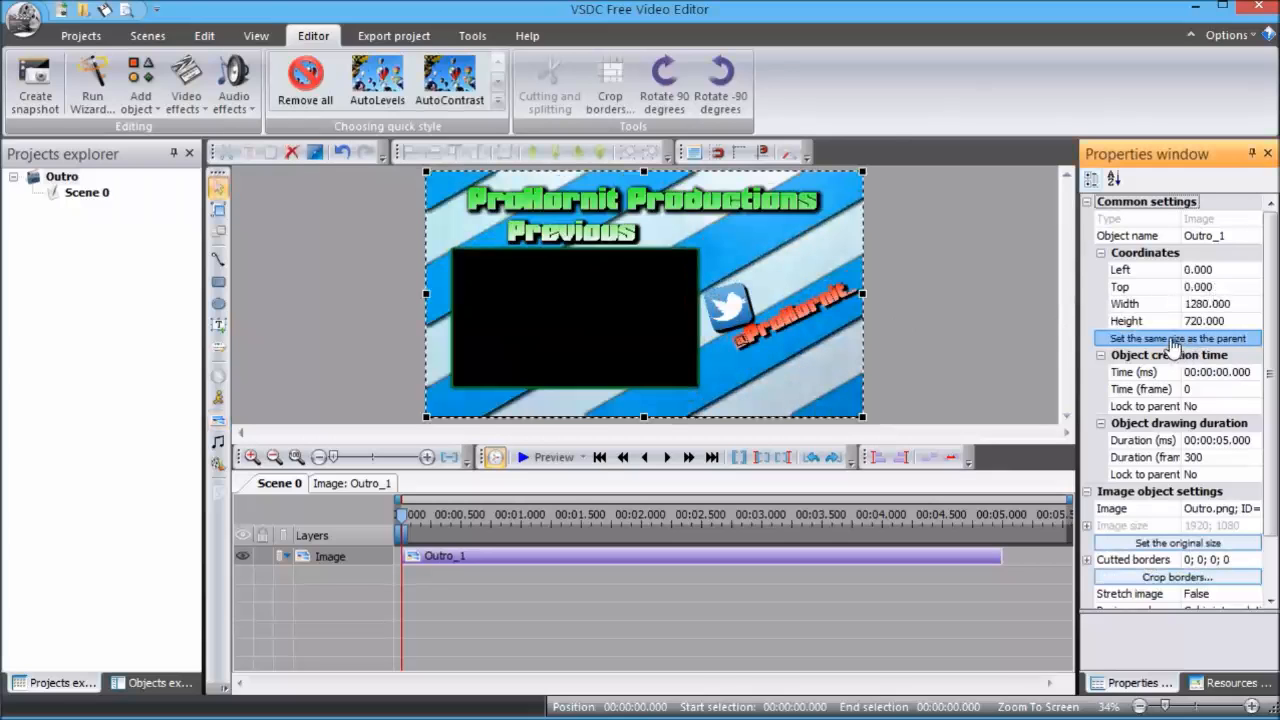
{"action": "left_click", "coordinate": [1006, 358]}
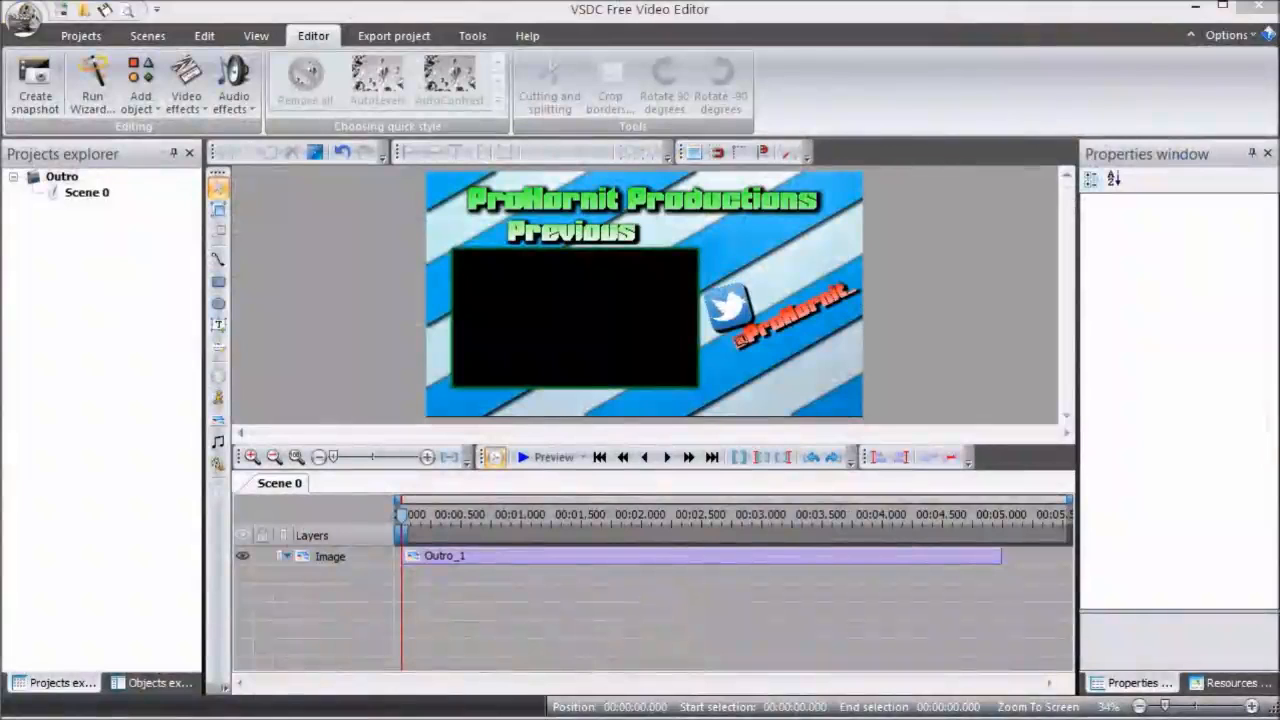
Step: Place the SkyBlockEp1 - 2 video over the "Previous" panel at about 715 × 406 and move its layer below the image
{"action": "mouse_move", "coordinate": [526, 295]}
{"action": "left_mouse_down"}
{"action": "mouse_move", "coordinate": [554, 298]}
{"action": "mouse_move", "coordinate": [541, 296]}
{"action": "left_mouse_up"}
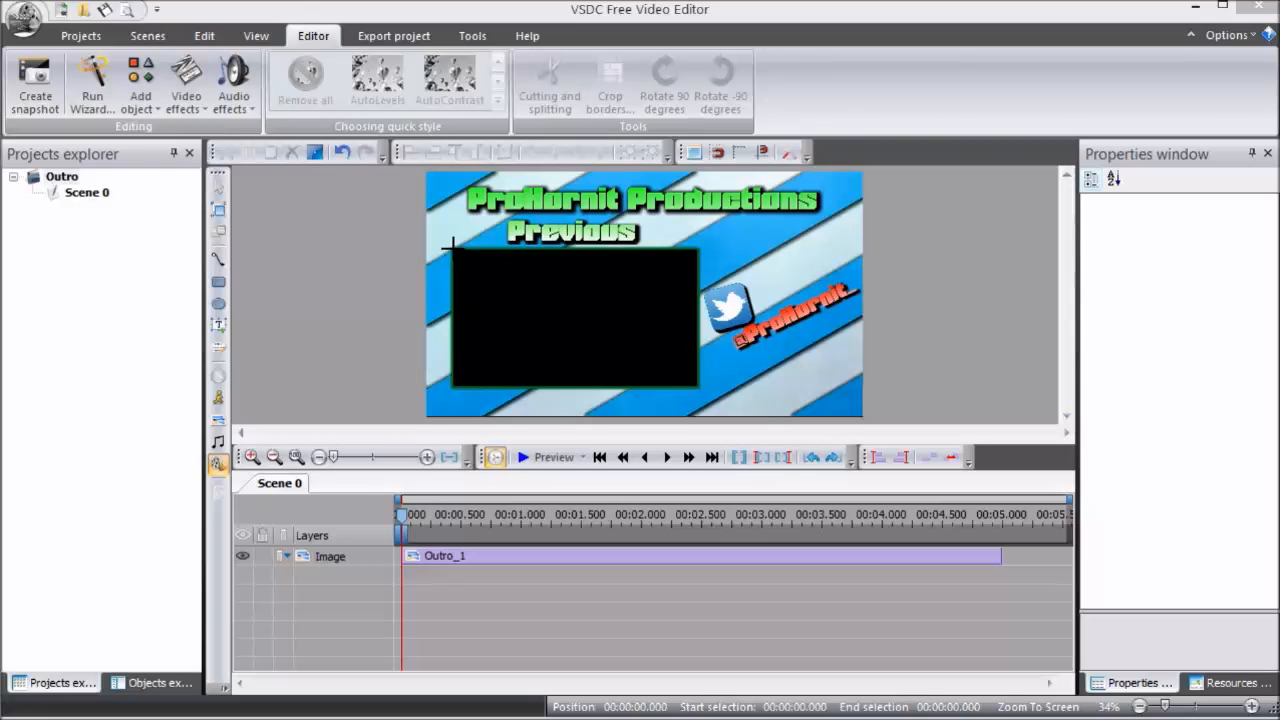
{"action": "left_click_drag", "start_coordinate": [452, 243], "coordinate": [697, 387]}
{"action": "right_click", "coordinate": [547, 566]}
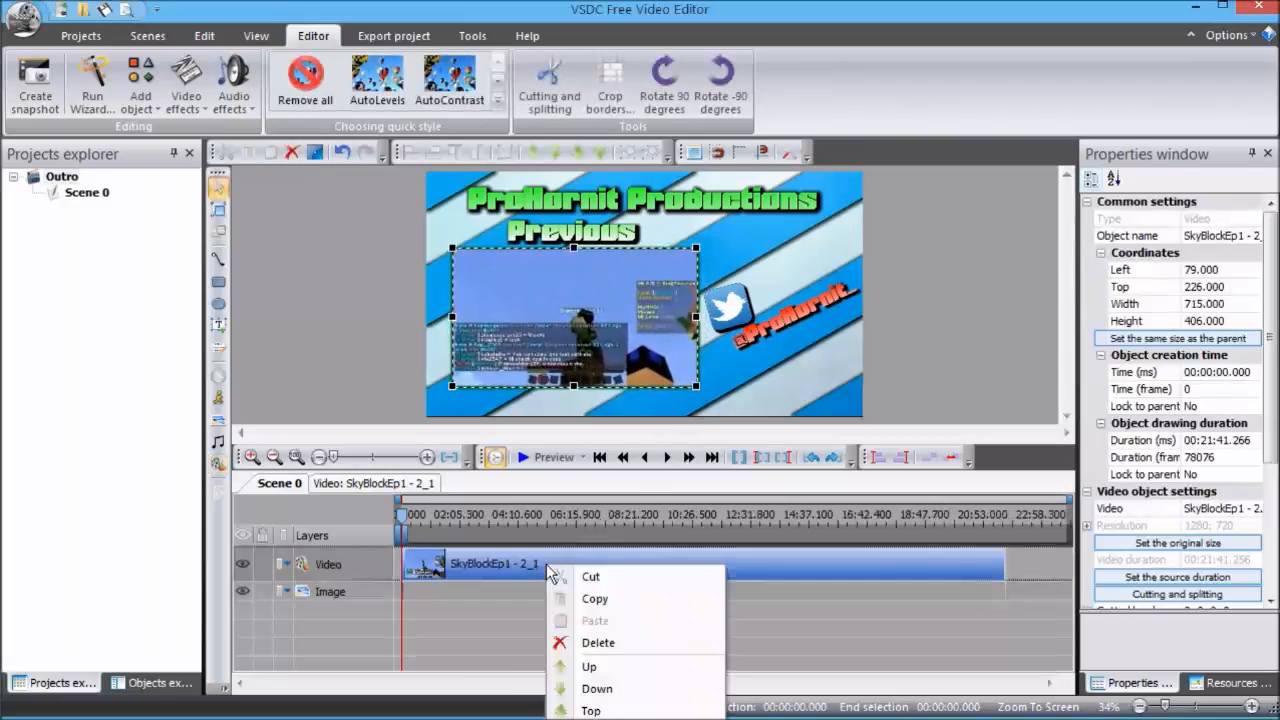
{"action": "left_click", "coordinate": [597, 688]}
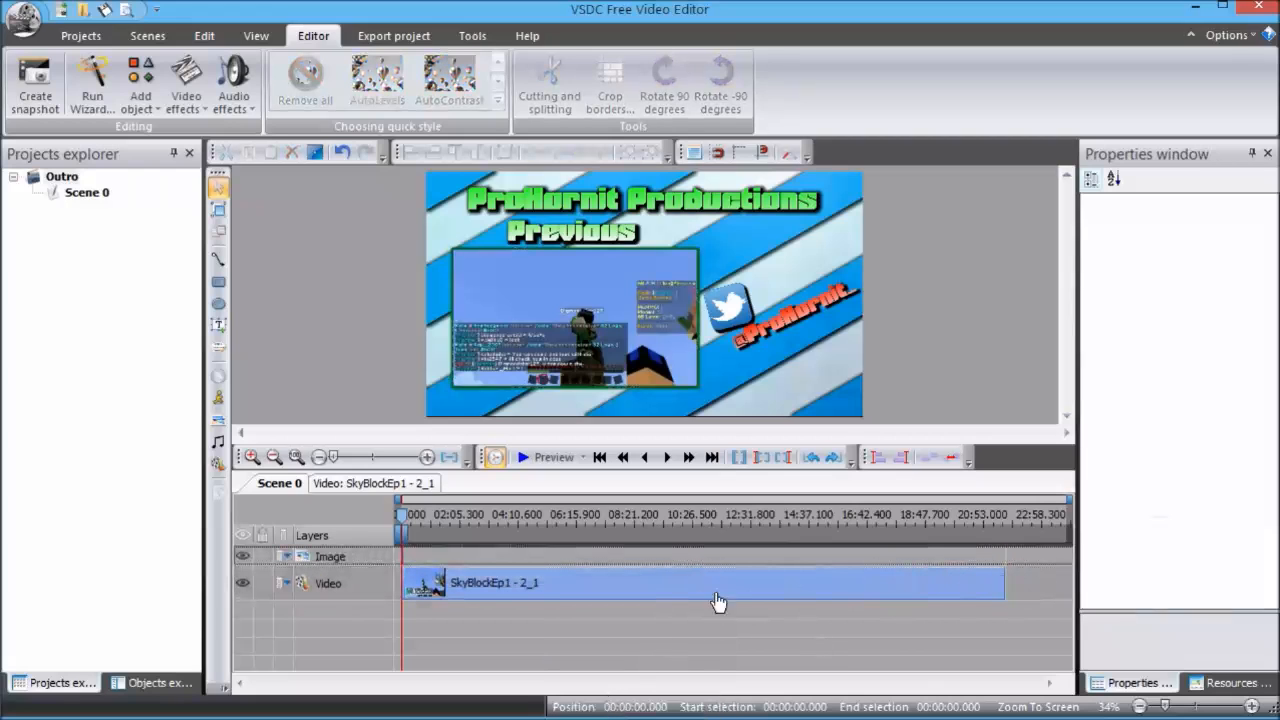
Step: Split the SkyBlockEp1 - 2 video with markers at 00:05:06.075, 00:08:27.210 and 00:08:34.206, and apply the changes
{"action": "left_click", "coordinate": [706, 580]}
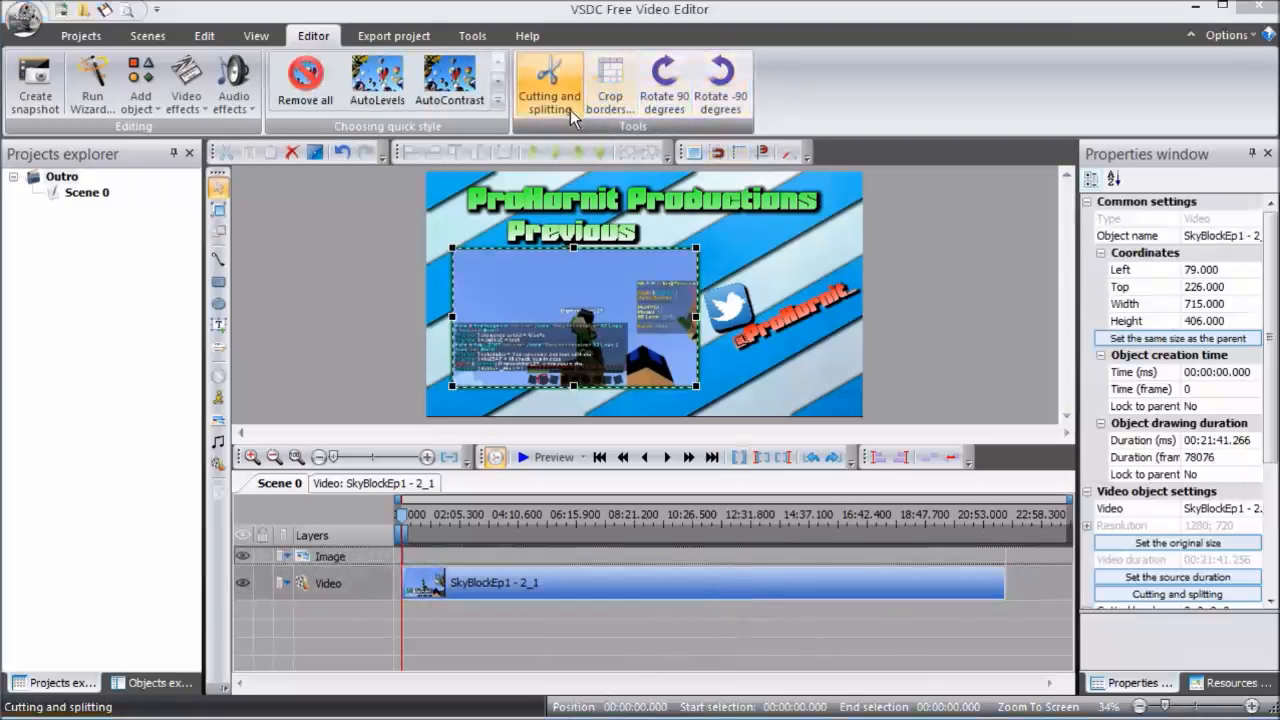
{"action": "left_click", "coordinate": [569, 108]}
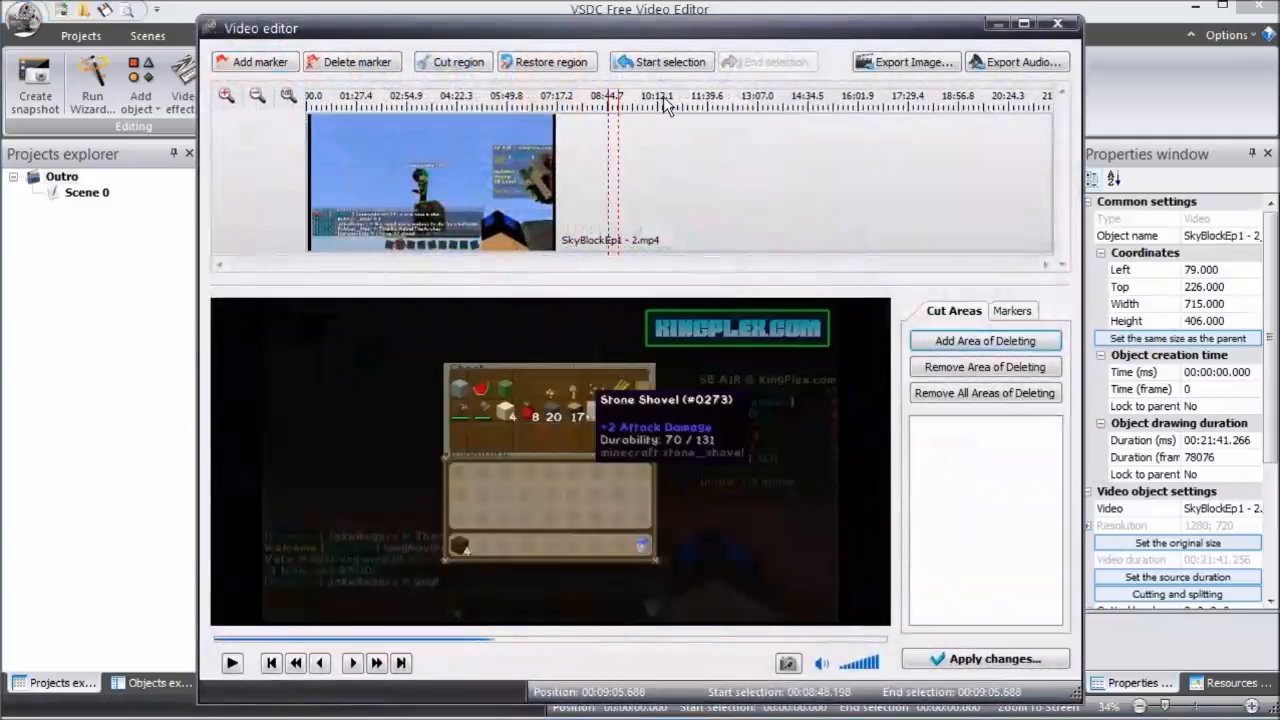
{"action": "left_click", "coordinate": [484, 102]}
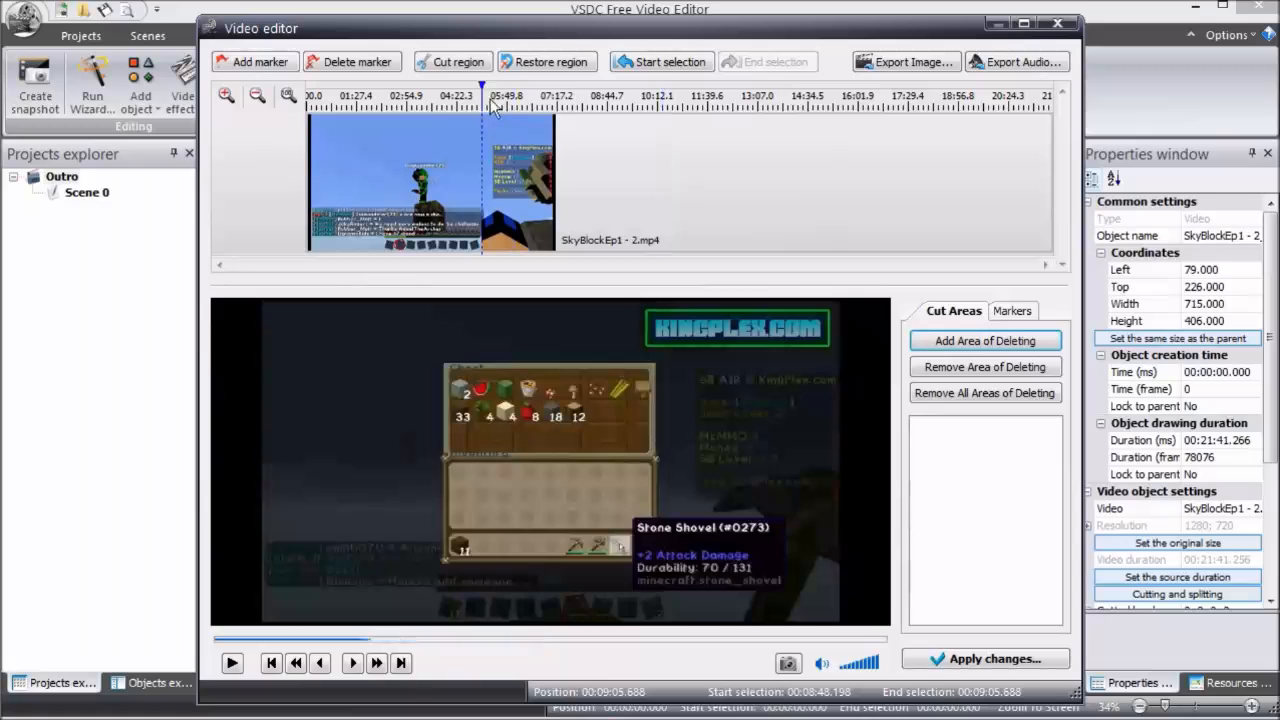
{"action": "left_click", "coordinate": [255, 62]}
{"action": "left_click_drag", "start_coordinate": [597, 98], "coordinate": [601, 98]}
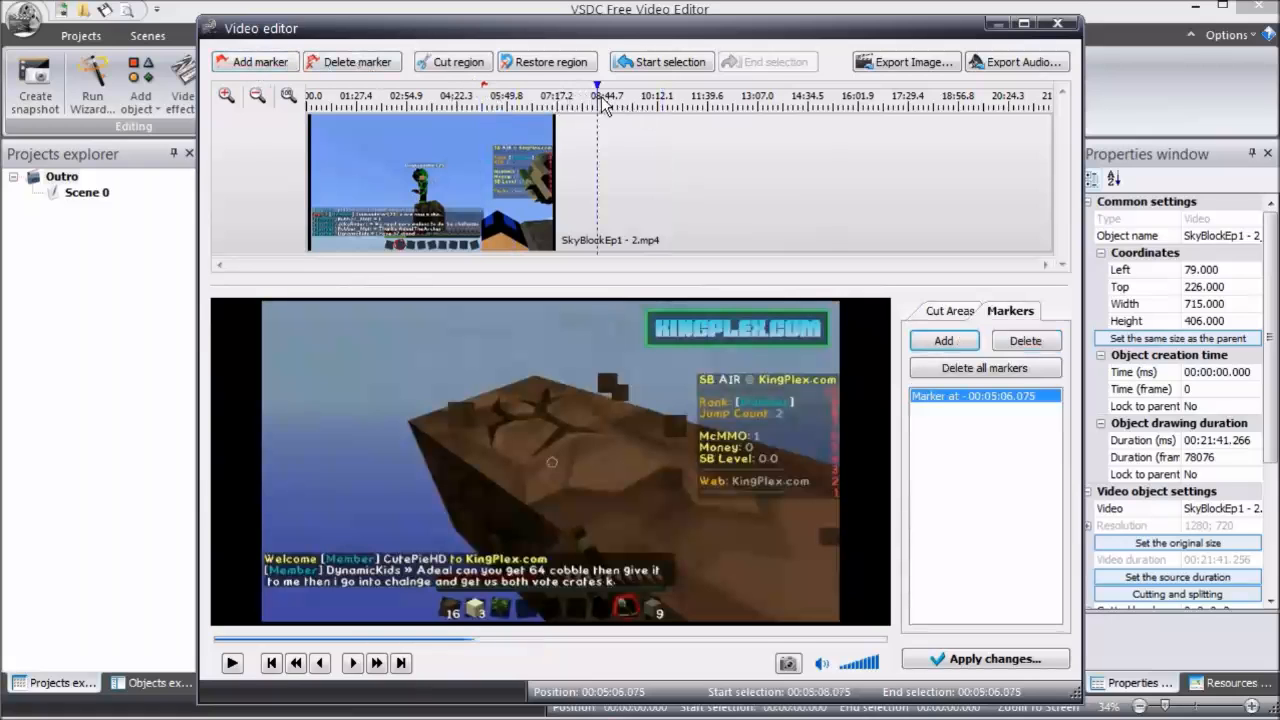
{"action": "left_click", "coordinate": [254, 58]}
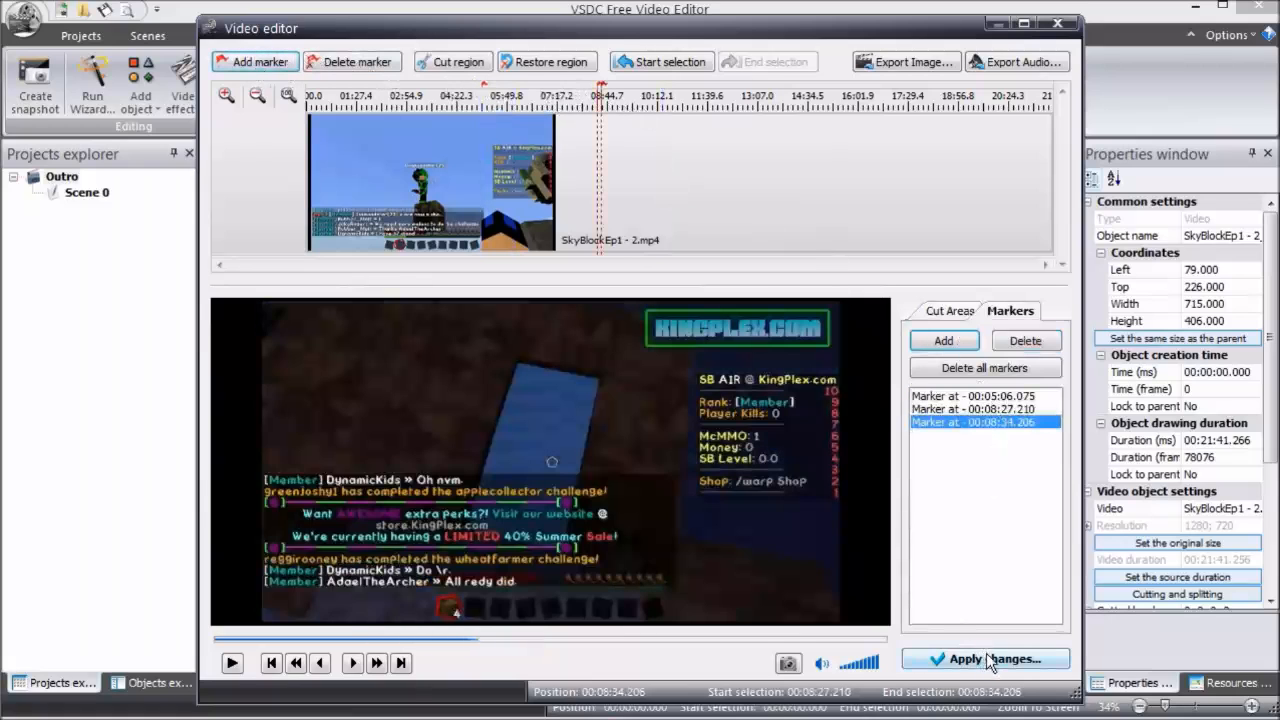
{"action": "left_click", "coordinate": [985, 659]}
{"action": "left_click", "coordinate": [770, 430]}
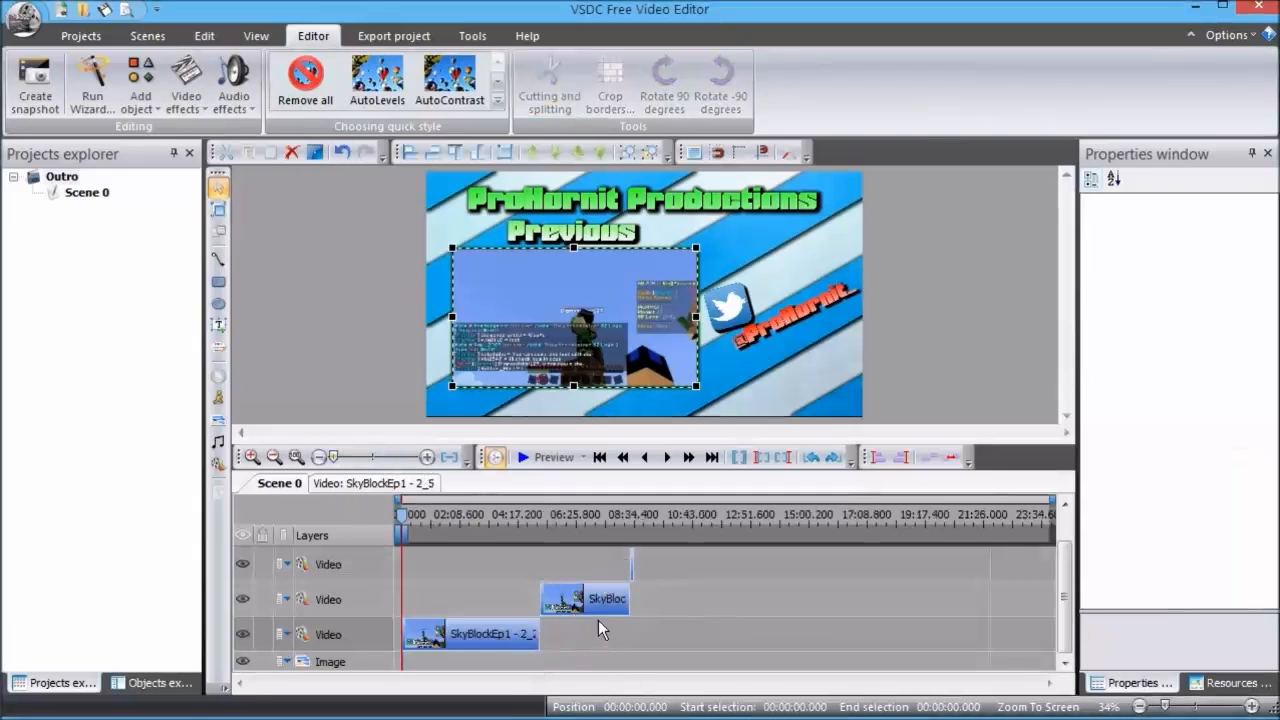
Step: Delete the first and last segments of the split SkyBlockEp1 - 2 video from the timeline
{"action": "left_click_drag", "start_coordinate": [437, 638], "coordinate": [630, 634]}
{"action": "right_click", "coordinate": [636, 635]}
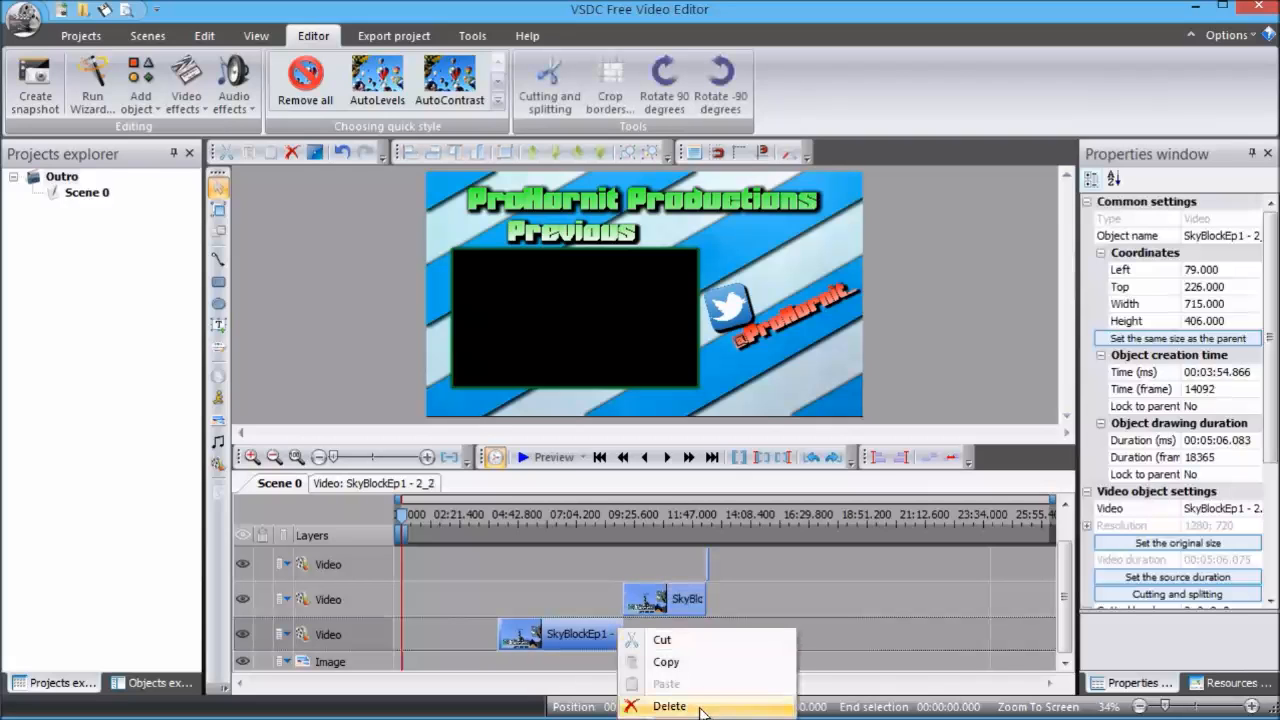
{"action": "left_click", "coordinate": [660, 703]}
{"action": "left_click", "coordinate": [765, 575]}
{"action": "right_click", "coordinate": [757, 571]}
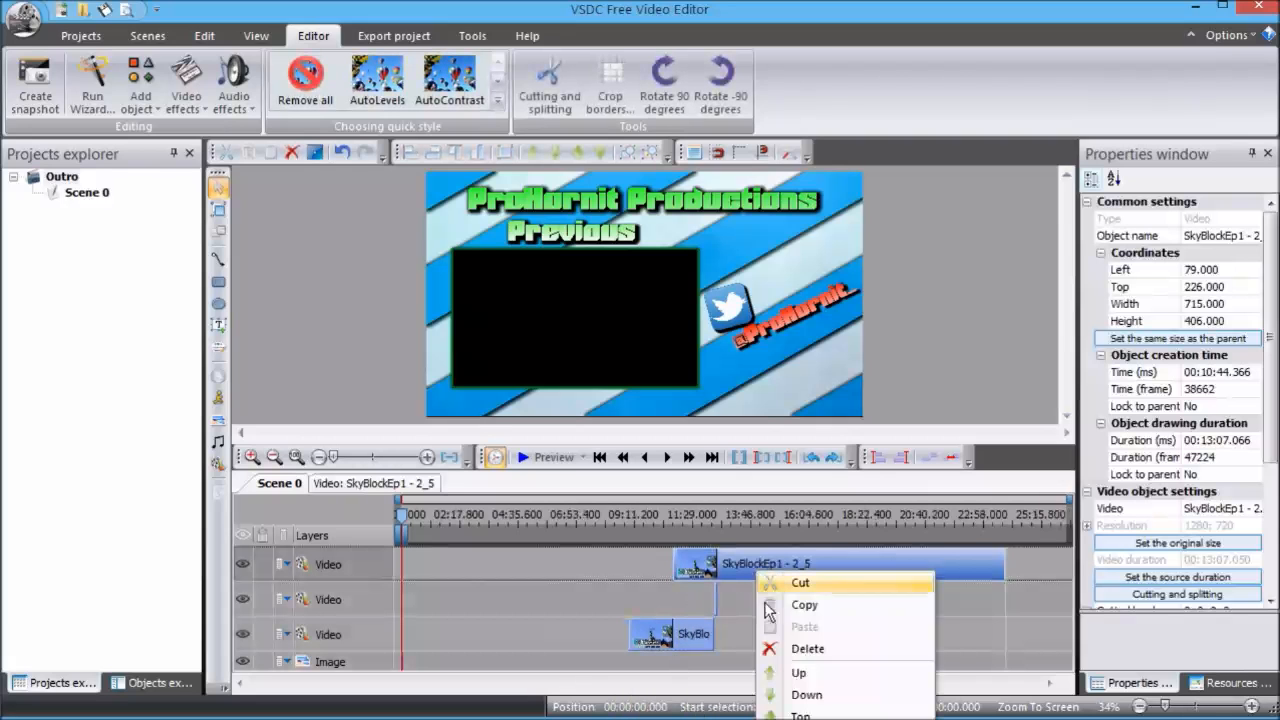
{"action": "left_click", "coordinate": [813, 652]}
Step: Move the SkyBlockEp1 - 2_3 segment to the start of the timeline and delete the short leftover video segment
{"action": "left_click_drag", "start_coordinate": [911, 614], "coordinate": [497, 640]}
{"action": "left_click", "coordinate": [1003, 565]}
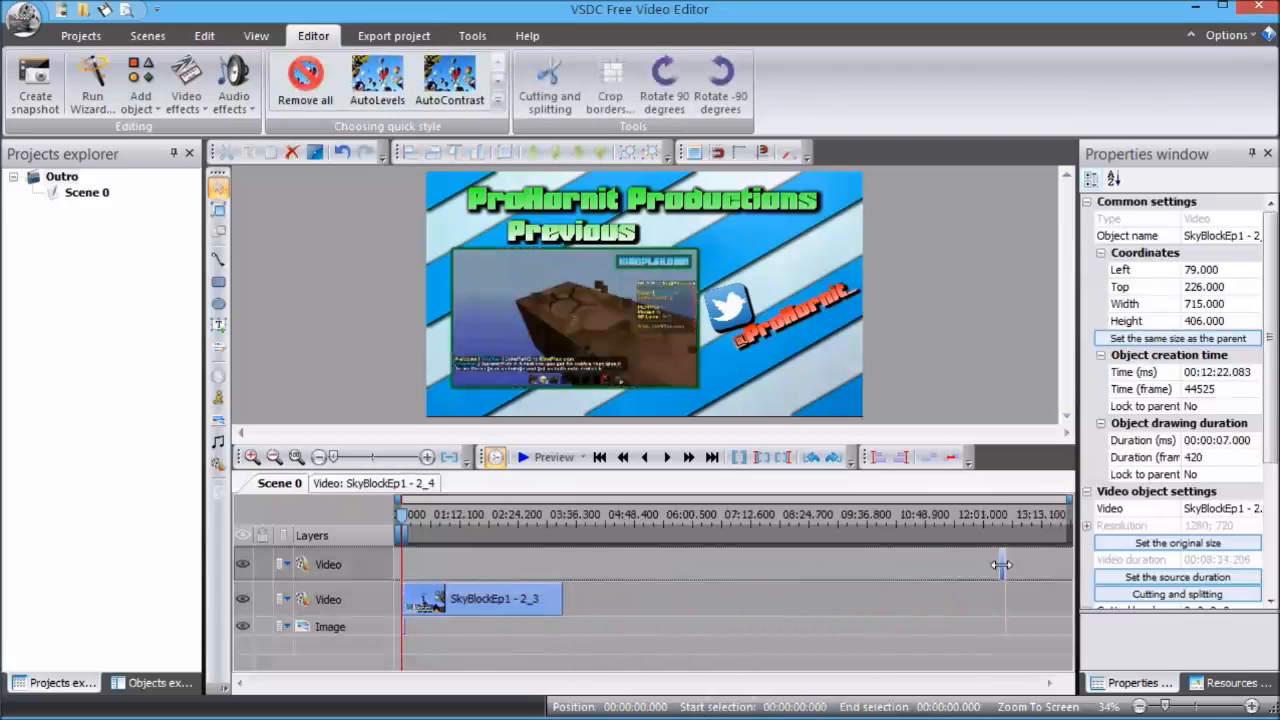
{"action": "right_click", "coordinate": [1000, 563]}
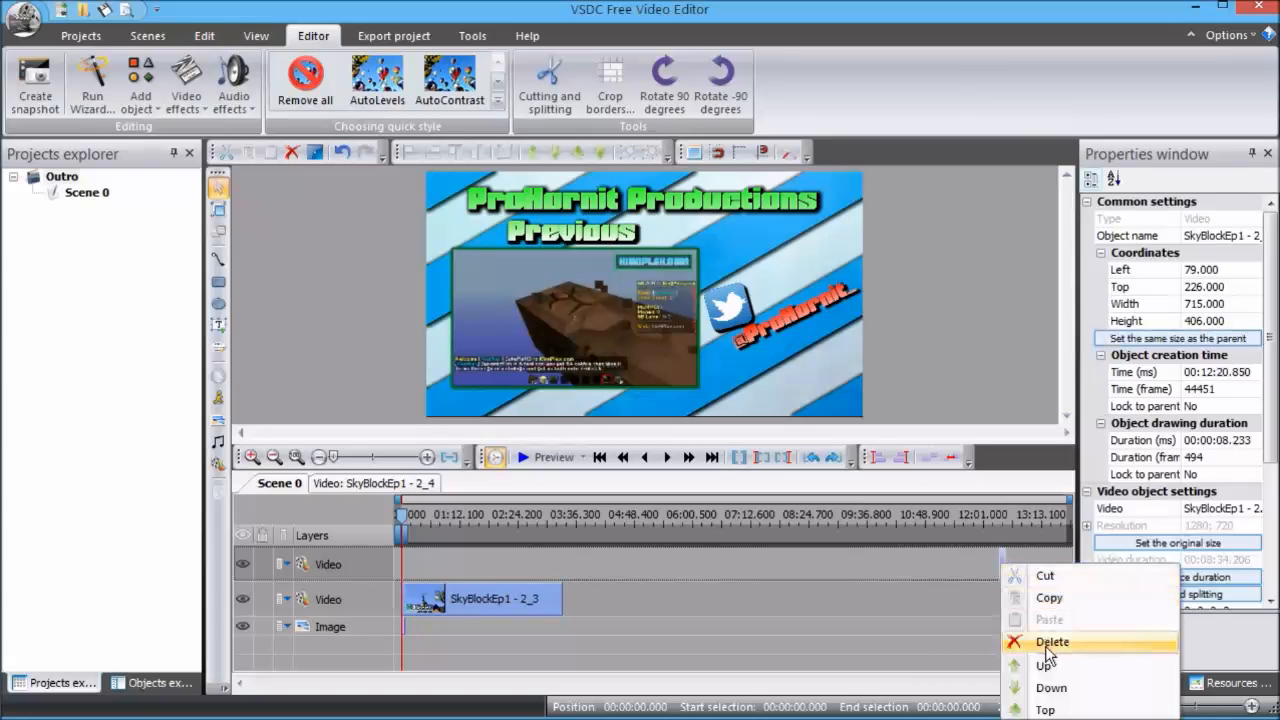
{"action": "left_click", "coordinate": [1030, 643]}
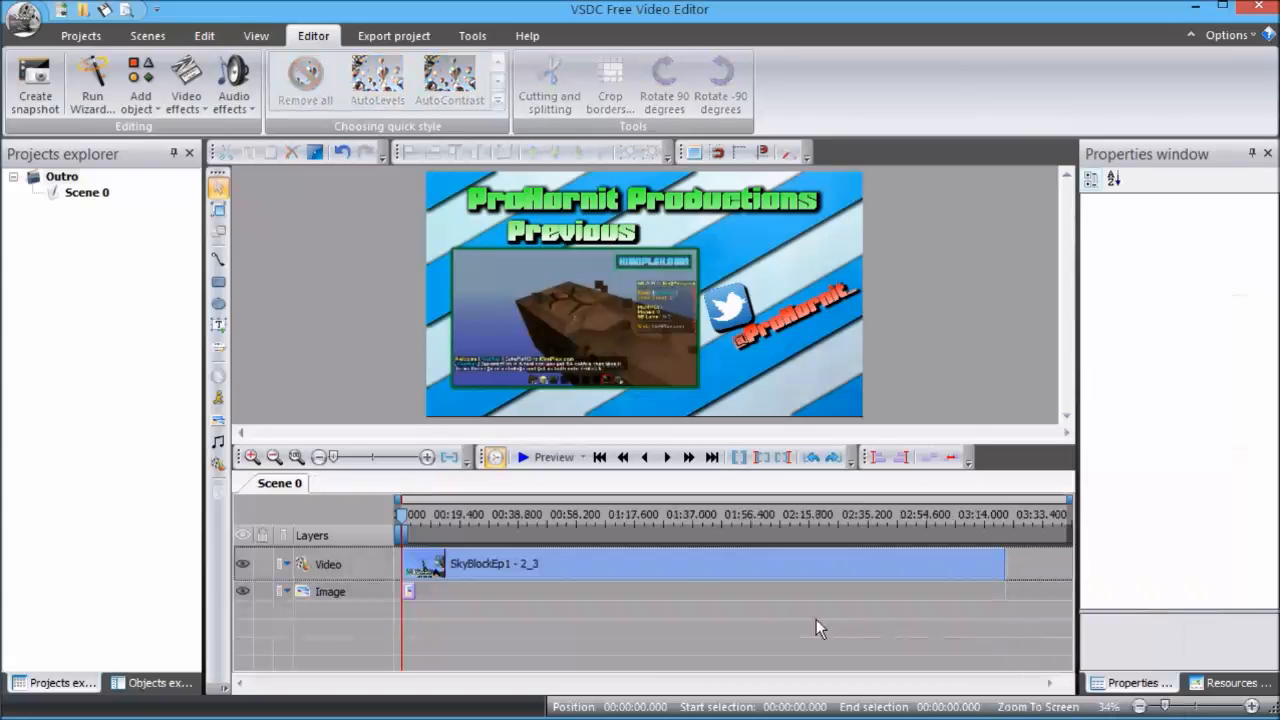
Step: Shorten the SkyBlockEp1 - 2_3 clip to about 5.5 s and extend the Outro image to about 6.75 s
{"action": "left_click", "coordinate": [677, 578]}
{"action": "left_click_drag", "start_coordinate": [1001, 568], "coordinate": [429, 600]}
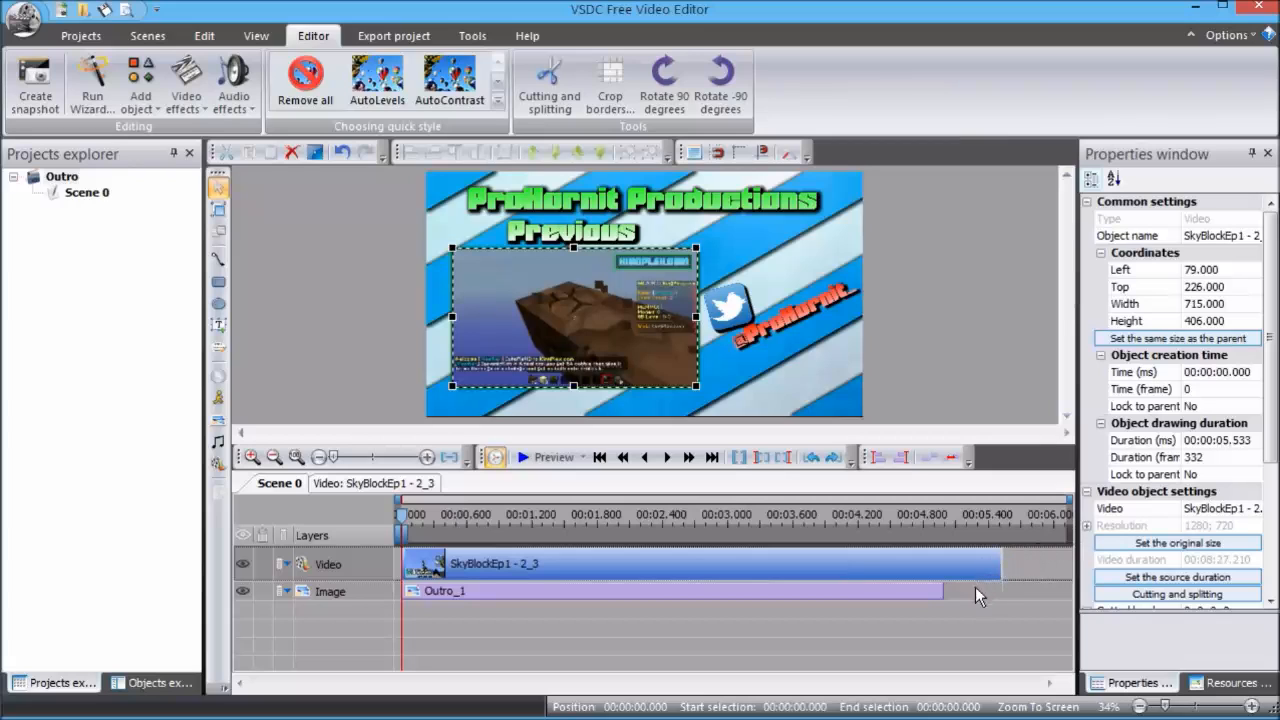
{"action": "left_click", "coordinate": [945, 591]}
{"action": "left_click_drag", "start_coordinate": [945, 591], "coordinate": [1002, 595]}
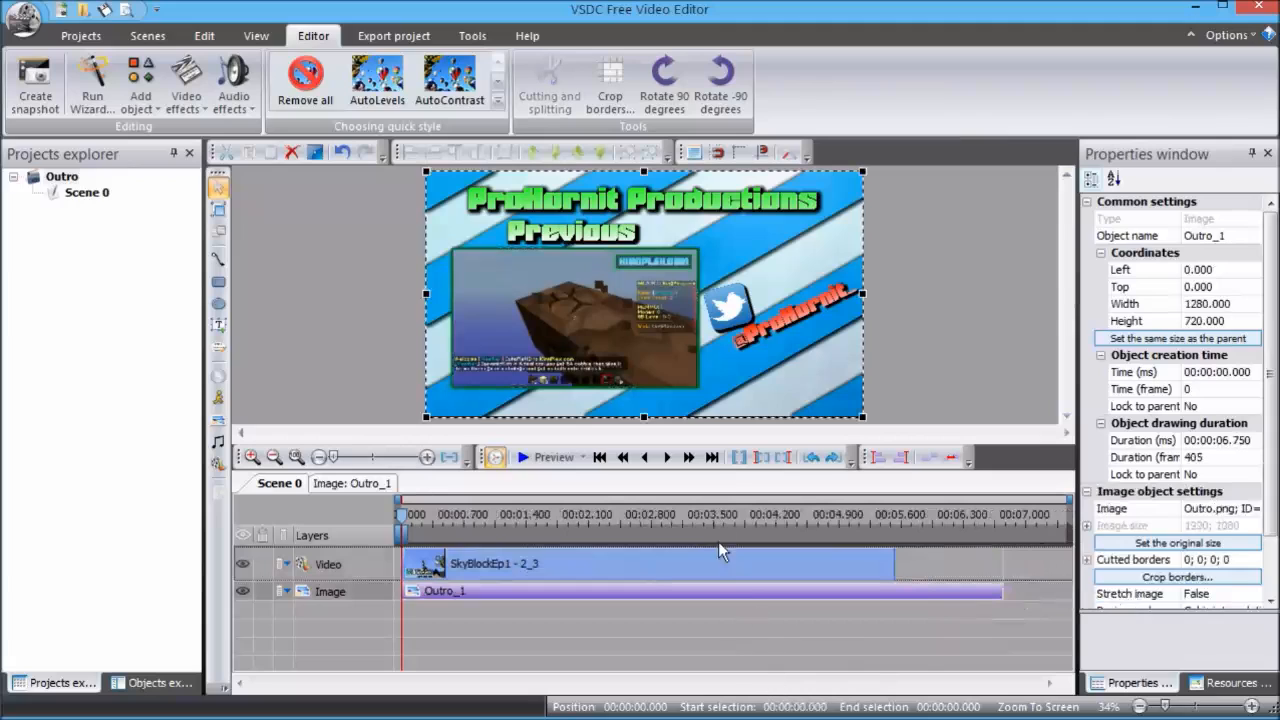
Step: Switch to the ITB v20 folder and listen to part of "The Arcade 2013 - Savant" in the media player, closing it when done
{"action": "left_click", "coordinate": [1198, 10]}
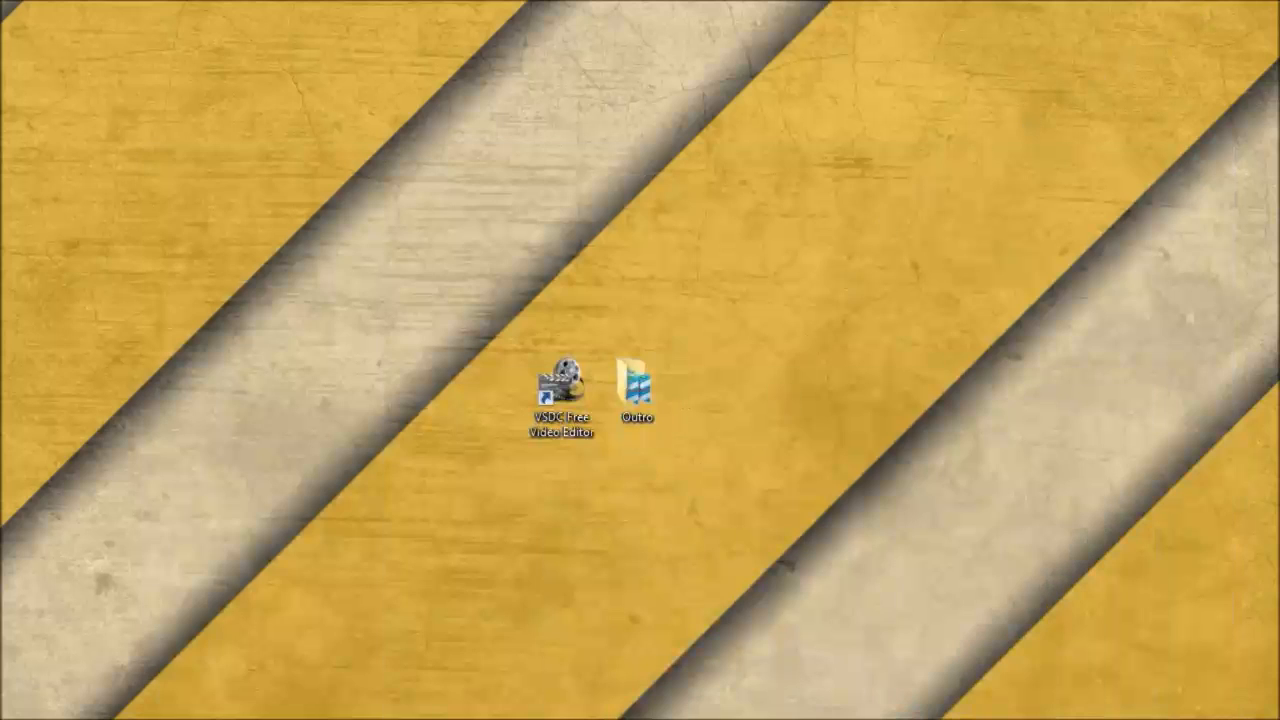
{"action": "left_click", "coordinate": [336, 713]}
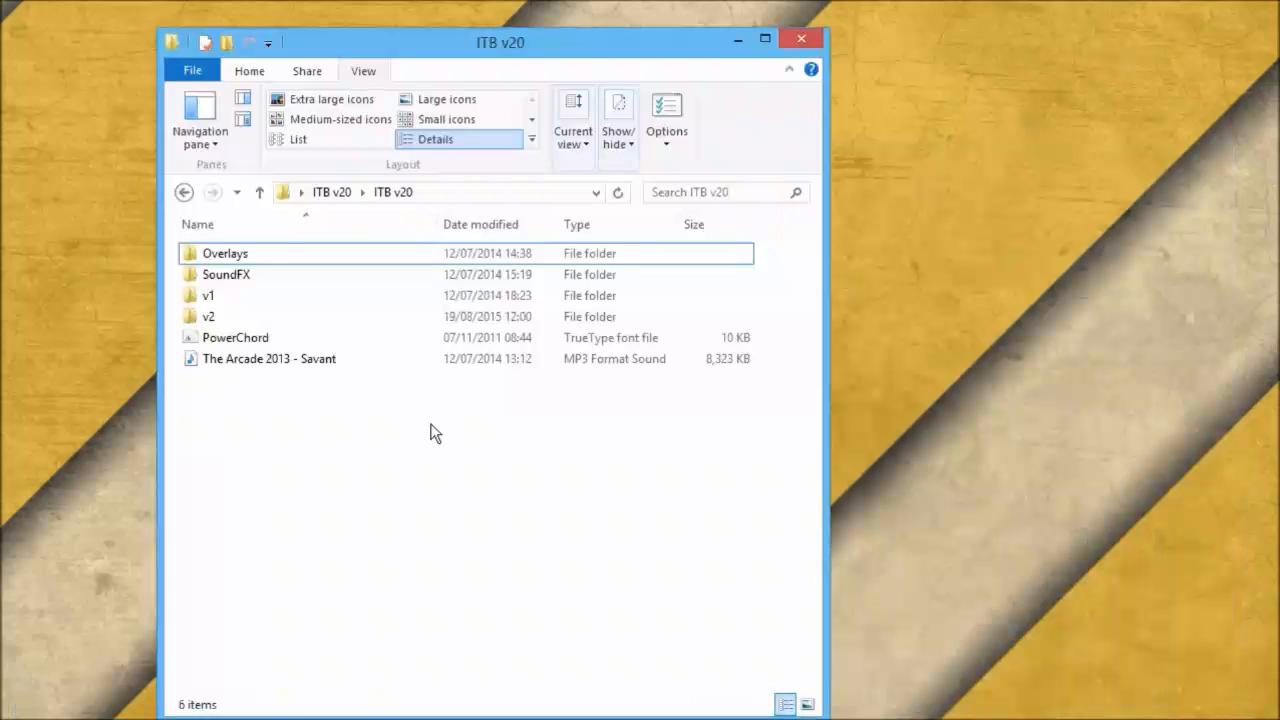
{"action": "double_click", "coordinate": [336, 359]}
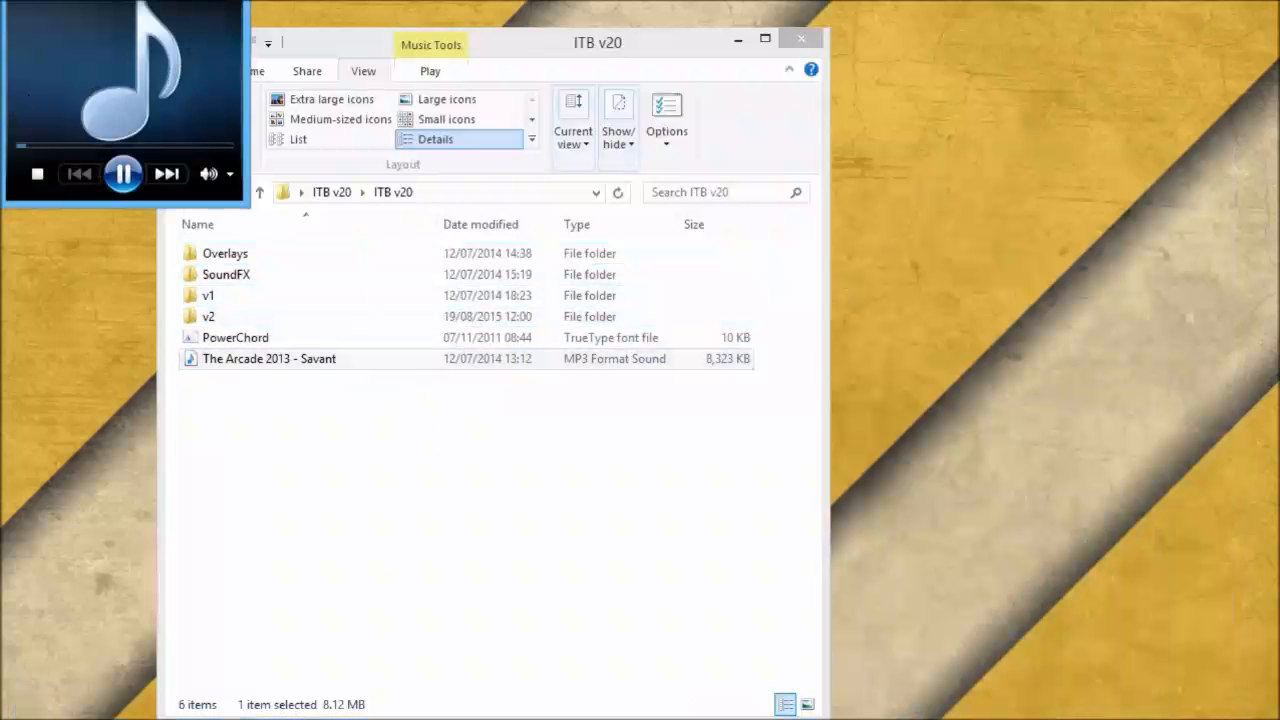
{"action": "left_click_drag", "start_coordinate": [129, 2], "coordinate": [341, 230]}
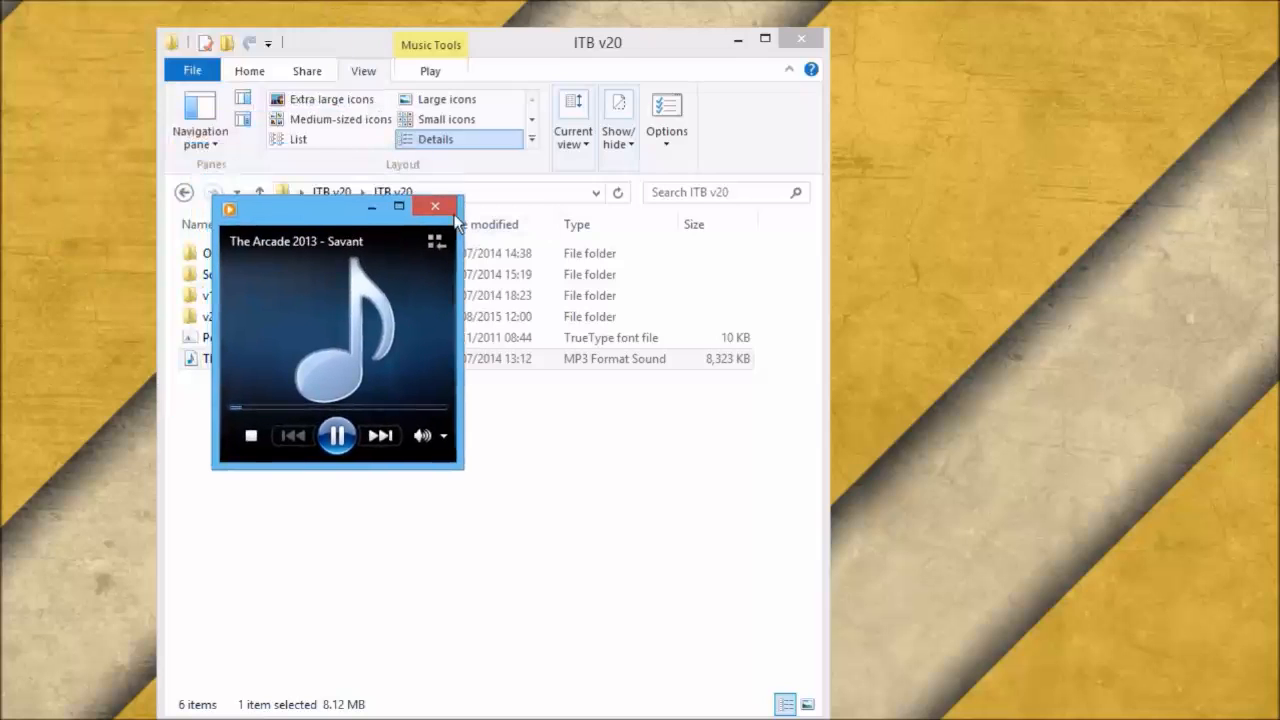
{"action": "left_click", "coordinate": [444, 208]}
{"action": "double_click", "coordinate": [402, 368]}
{"action": "left_click_drag", "start_coordinate": [374, 408], "coordinate": [402, 408]}
{"action": "left_click", "coordinate": [435, 207]}
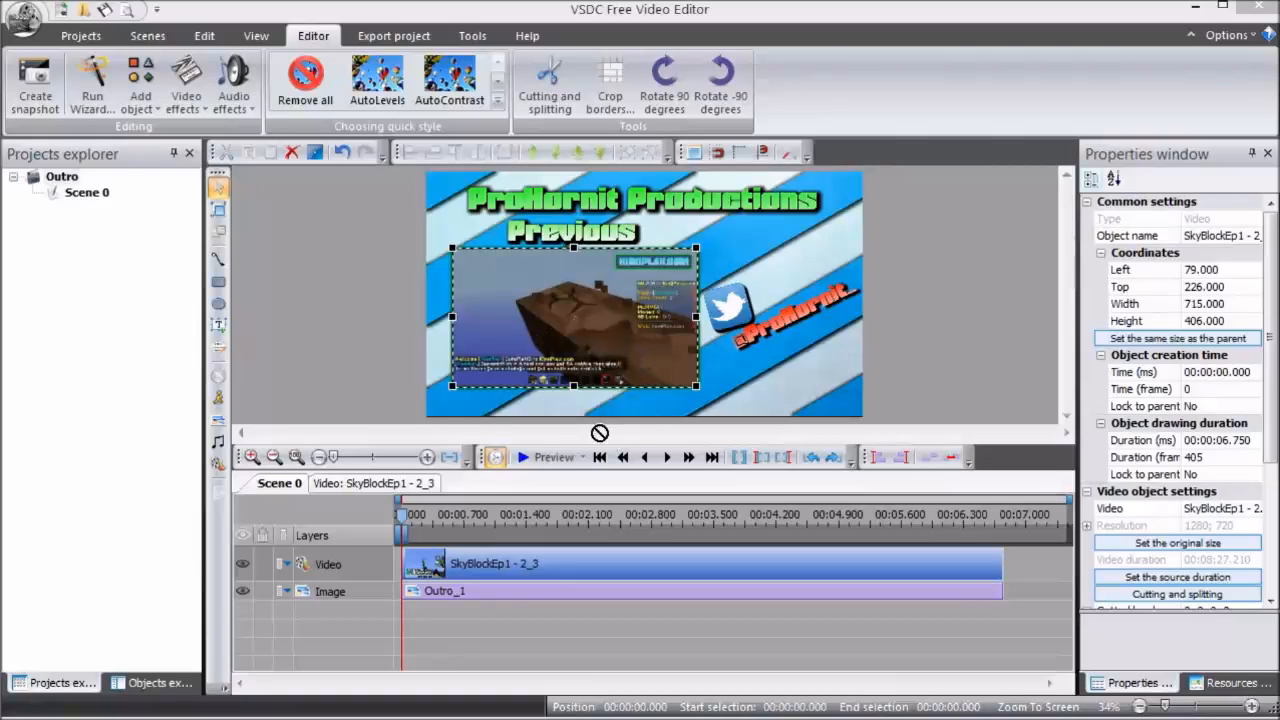
Step: Add the Outro1.wav sound to the scene and extend the SkyBlockEp1 - 2_3 clip and Outro image to match its length
{"action": "left_click_drag", "start_coordinate": [599, 432], "coordinate": [558, 303]}
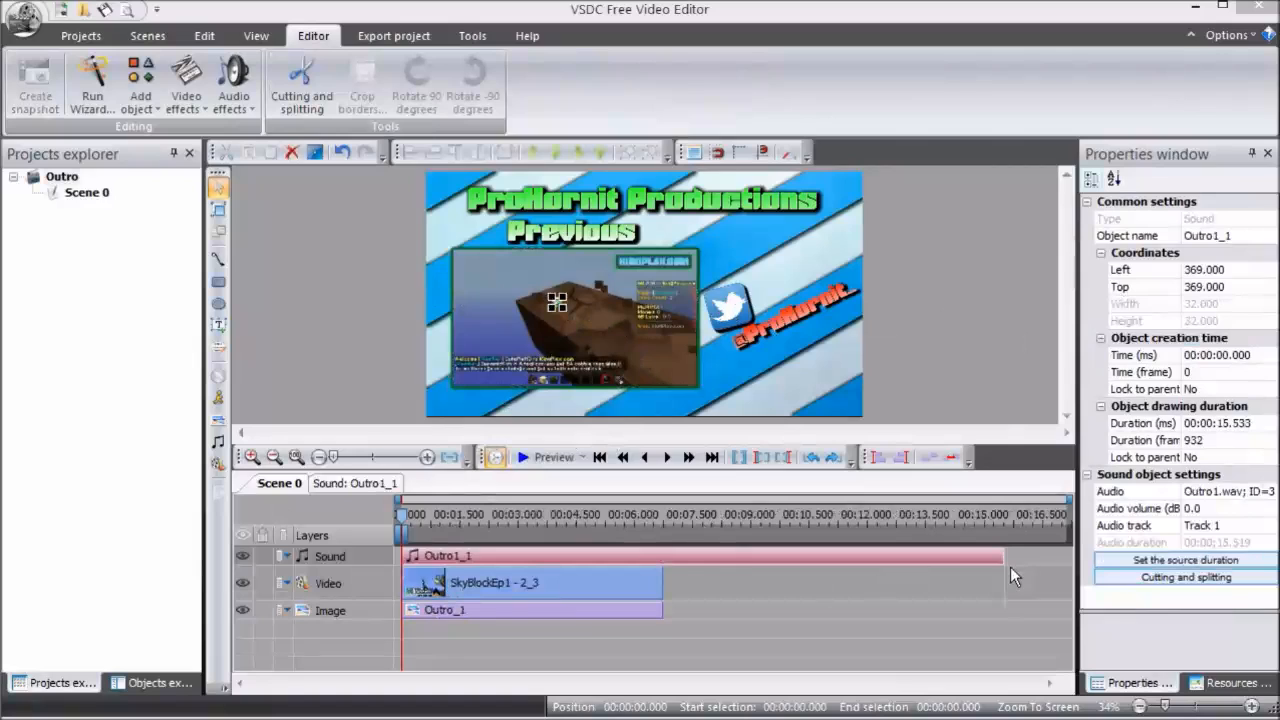
{"action": "left_click_drag", "start_coordinate": [664, 590], "coordinate": [1003, 590]}
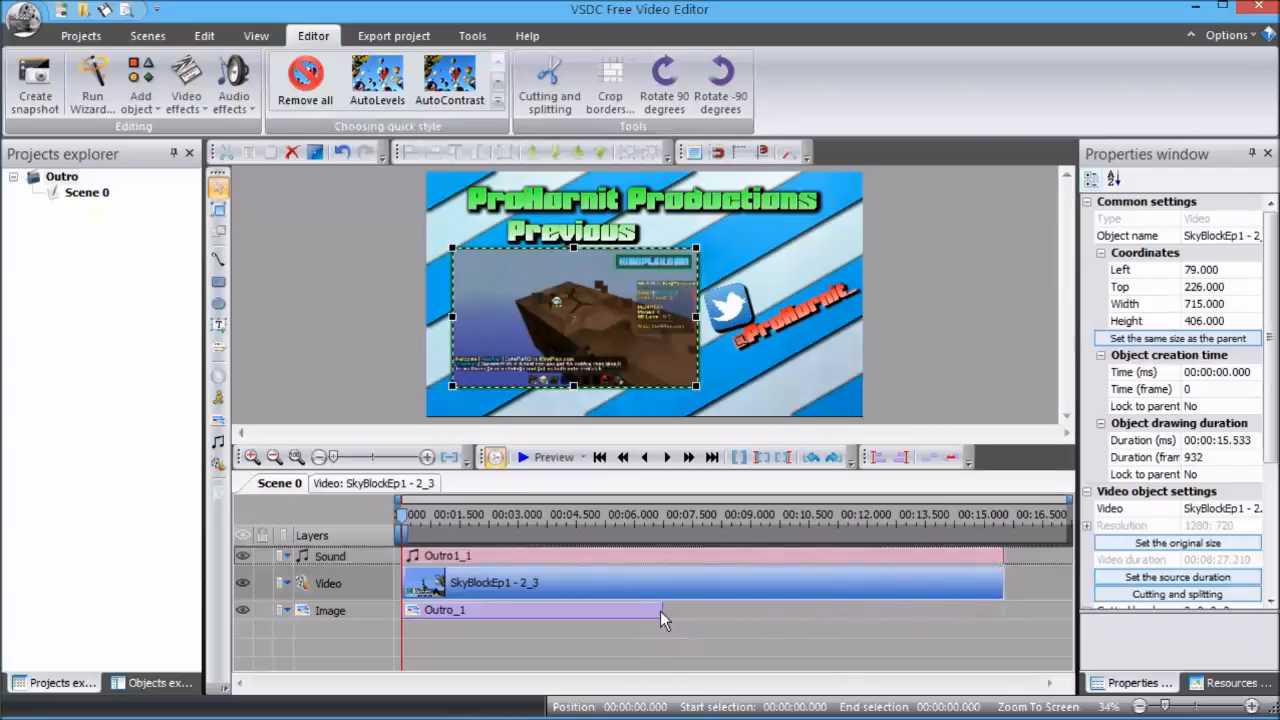
{"action": "left_click_drag", "start_coordinate": [660, 622], "coordinate": [1000, 612]}
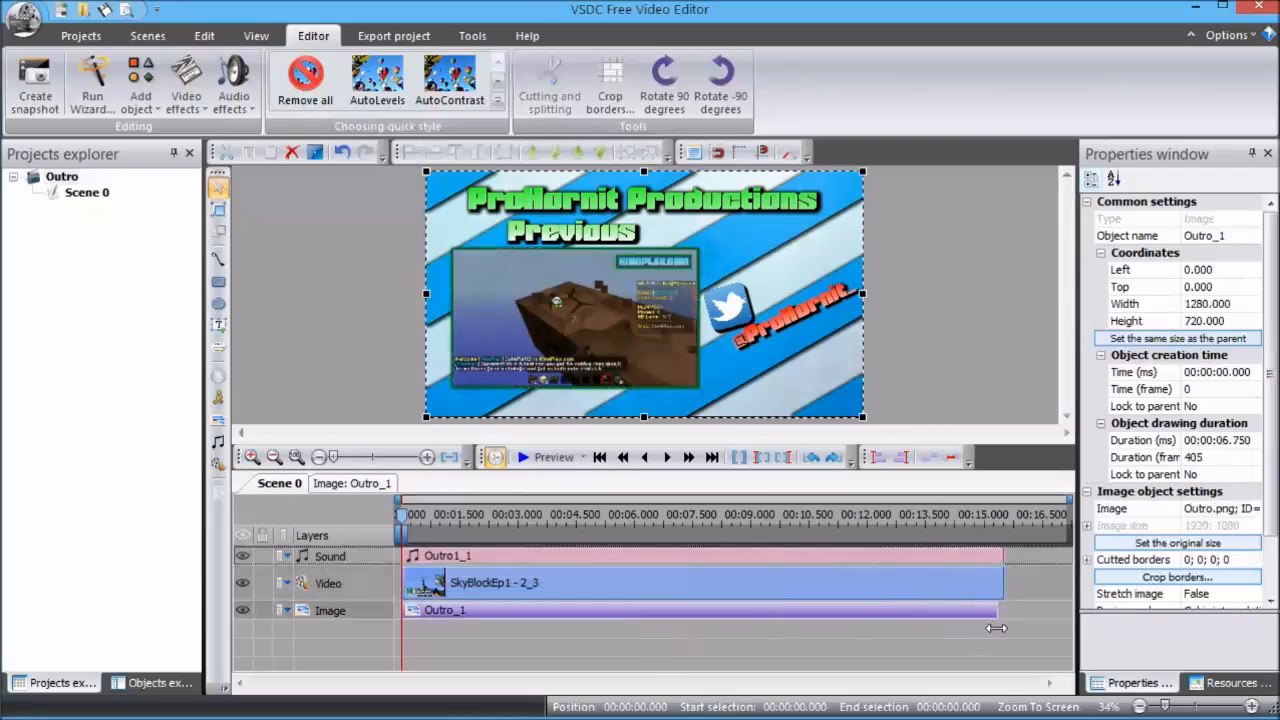
Step: Move the SkyBlockEp1 - 2_3 video layer beneath the Outro image layer
{"action": "right_click", "coordinate": [965, 585]}
{"action": "left_click", "coordinate": [1009, 702]}
{"action": "left_click", "coordinate": [795, 678]}
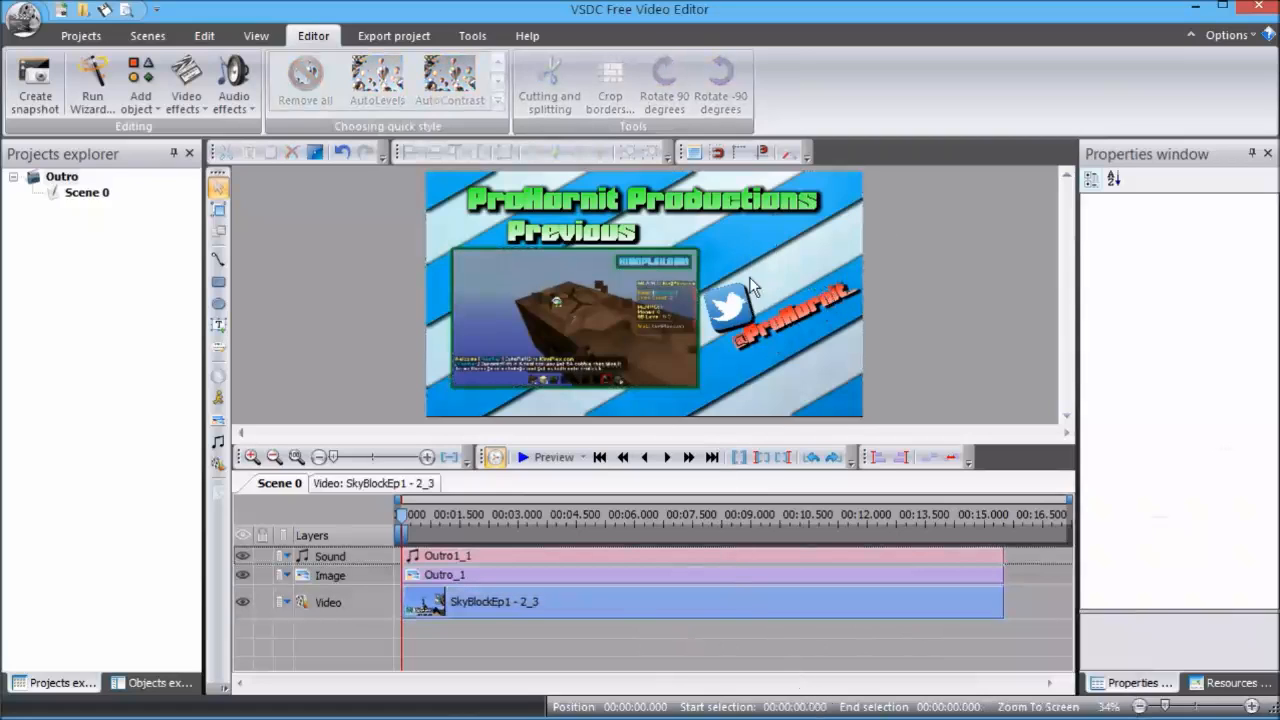
Step: Preview the first few seconds of the scene, then pause and close the preview
{"action": "left_click", "coordinate": [548, 457]}
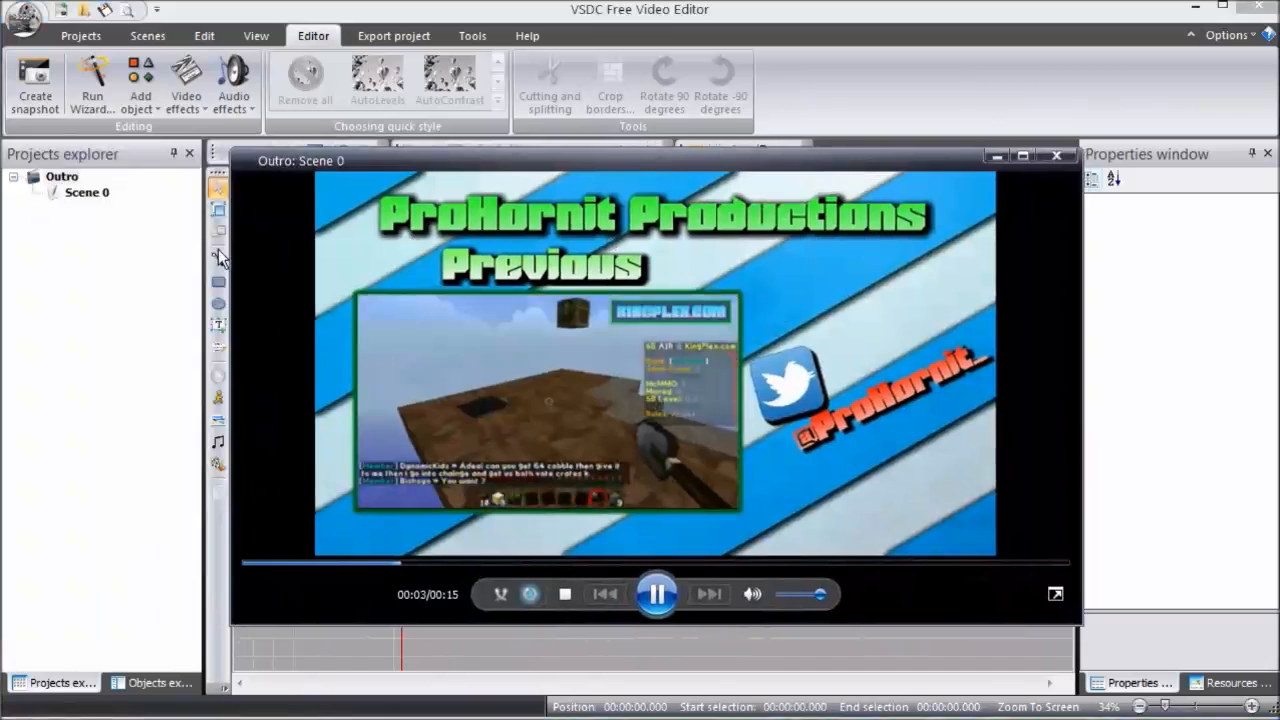
{"action": "left_click", "coordinate": [660, 594]}
{"action": "left_click", "coordinate": [1057, 157]}
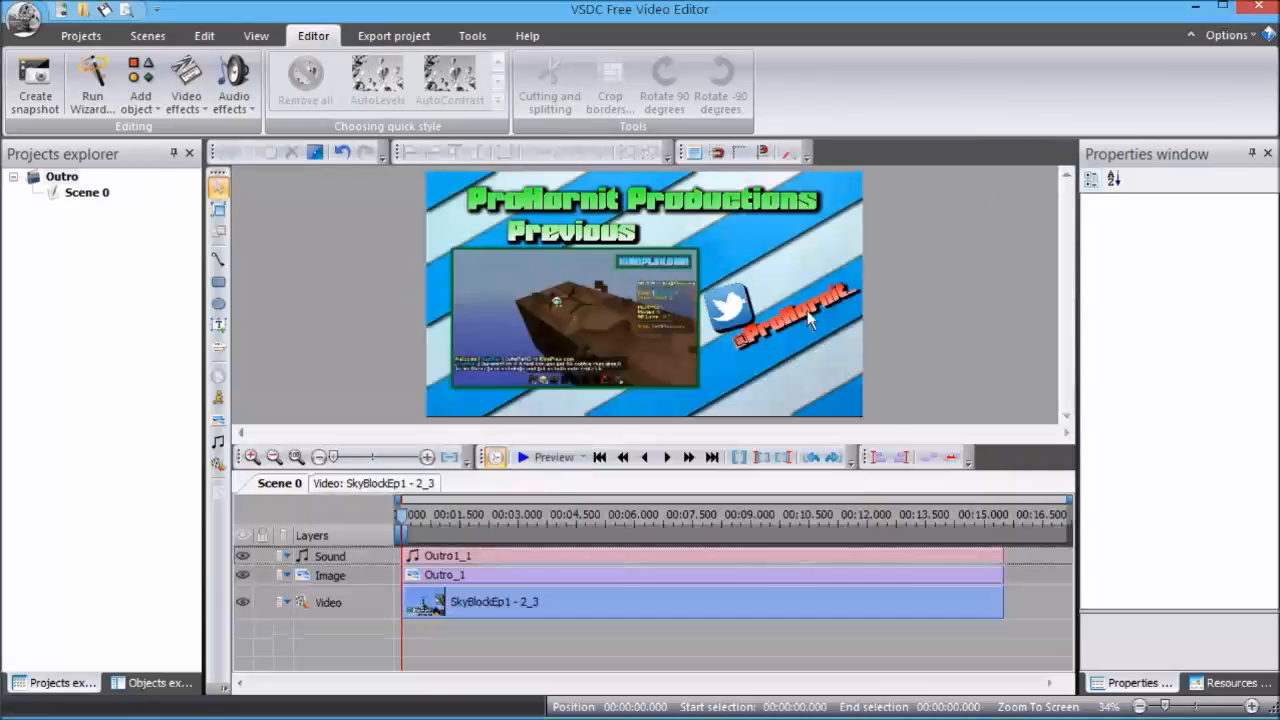
Step: Set the audio track of the SkyBlockEp1 - 2_3 clip to not use audio
{"action": "left_click", "coordinate": [482, 604]}
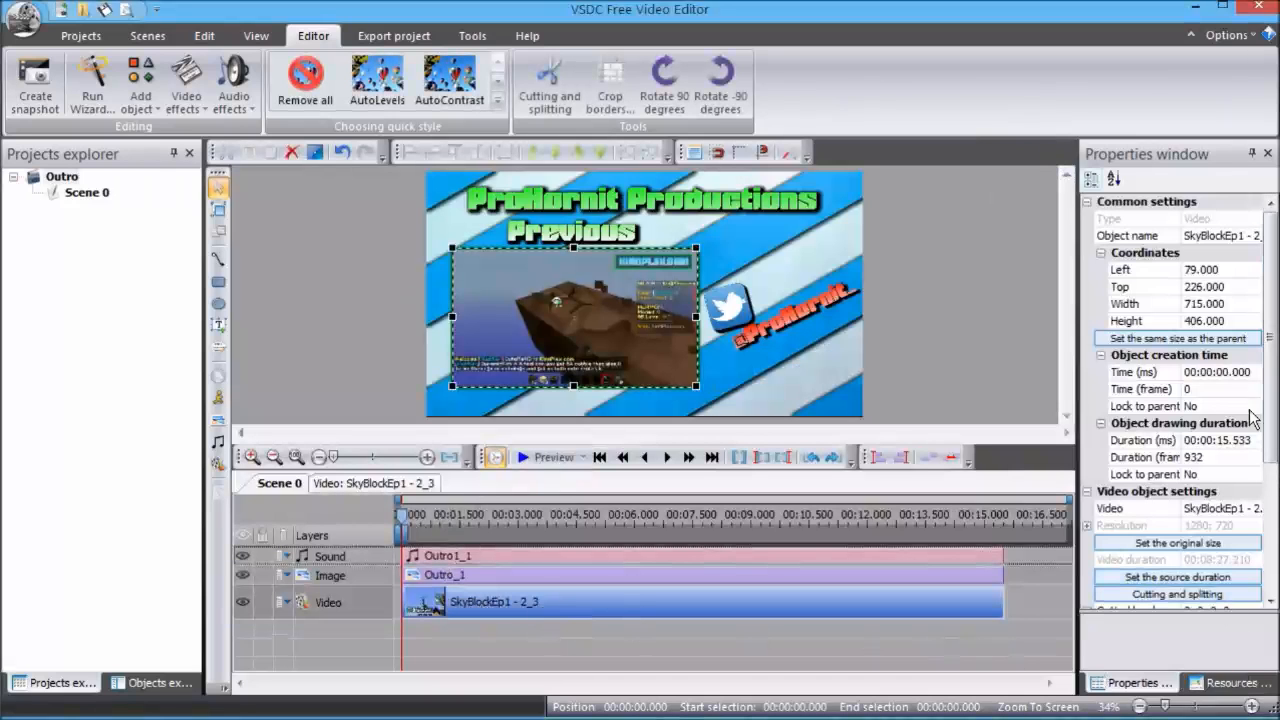
{"action": "left_click_drag", "start_coordinate": [1271, 430], "coordinate": [1271, 590]}
{"action": "left_click", "coordinate": [1212, 594]}
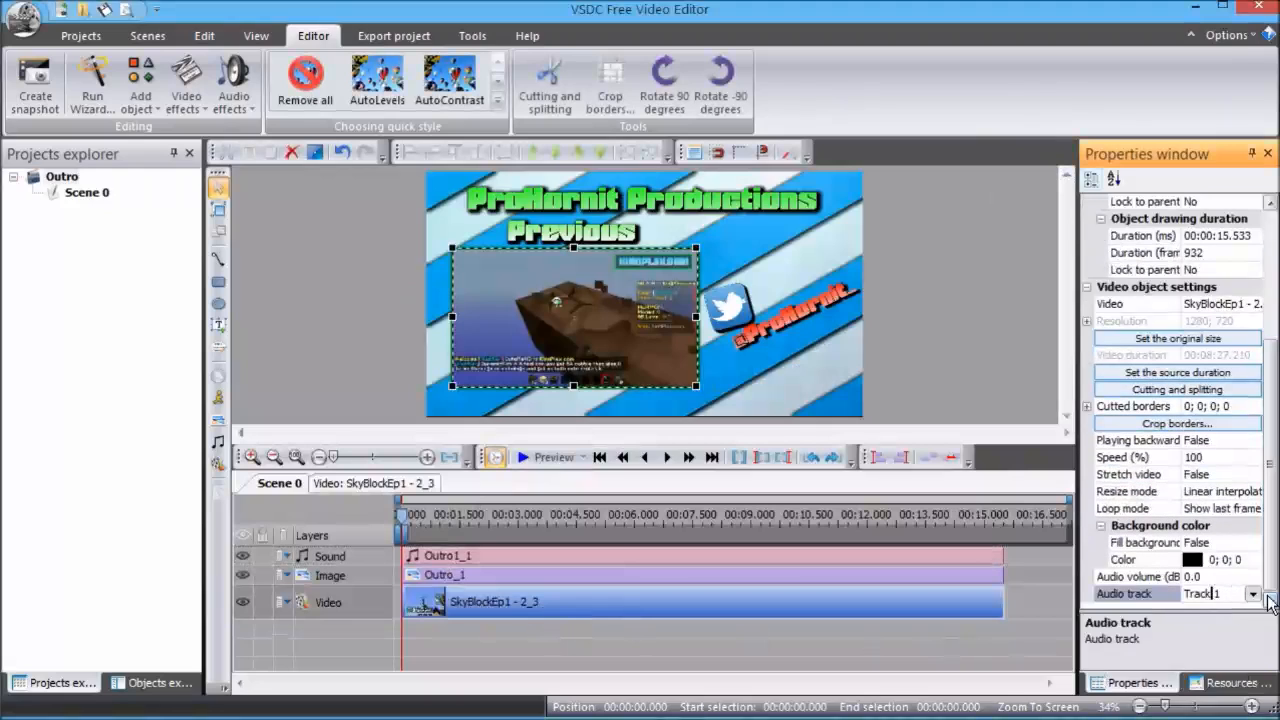
{"action": "left_click", "coordinate": [1252, 594]}
{"action": "left_click", "coordinate": [1212, 609]}
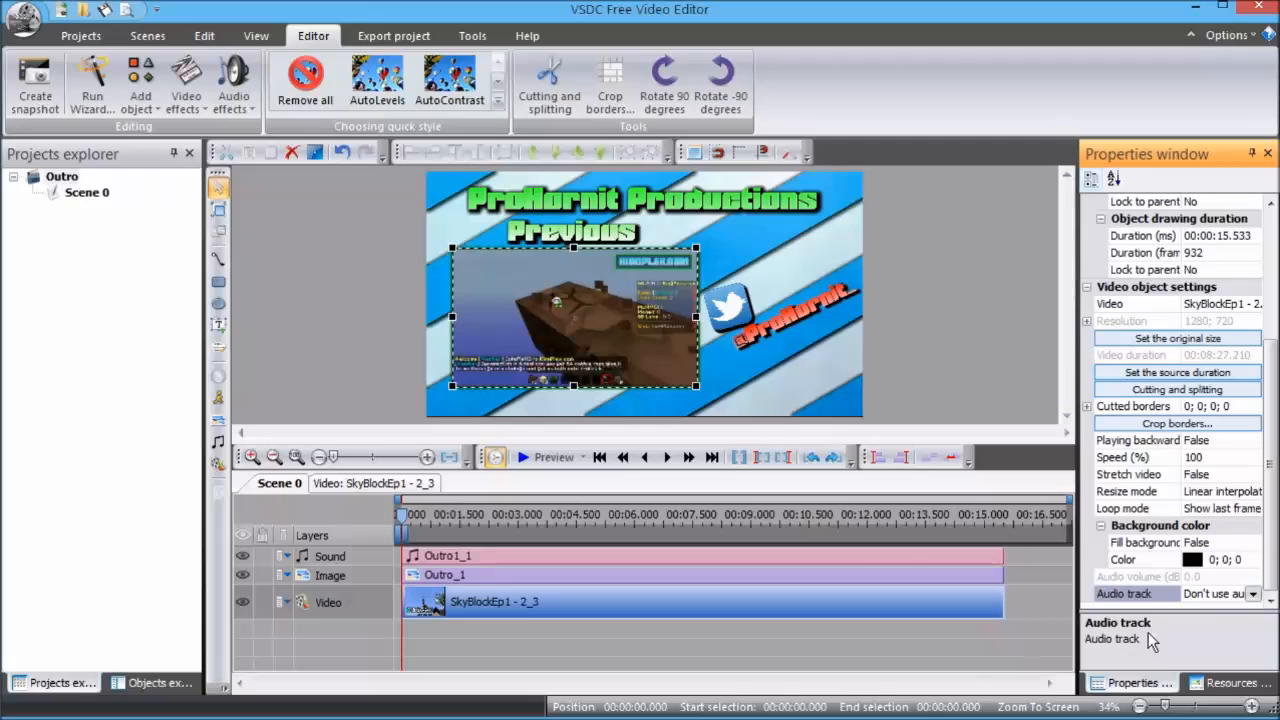
Step: Preview the scene again with the clip's own audio disabled, then pause and close the preview
{"action": "left_click", "coordinate": [582, 458]}
{"action": "left_click", "coordinate": [546, 463]}
{"action": "left_click", "coordinate": [545, 461]}
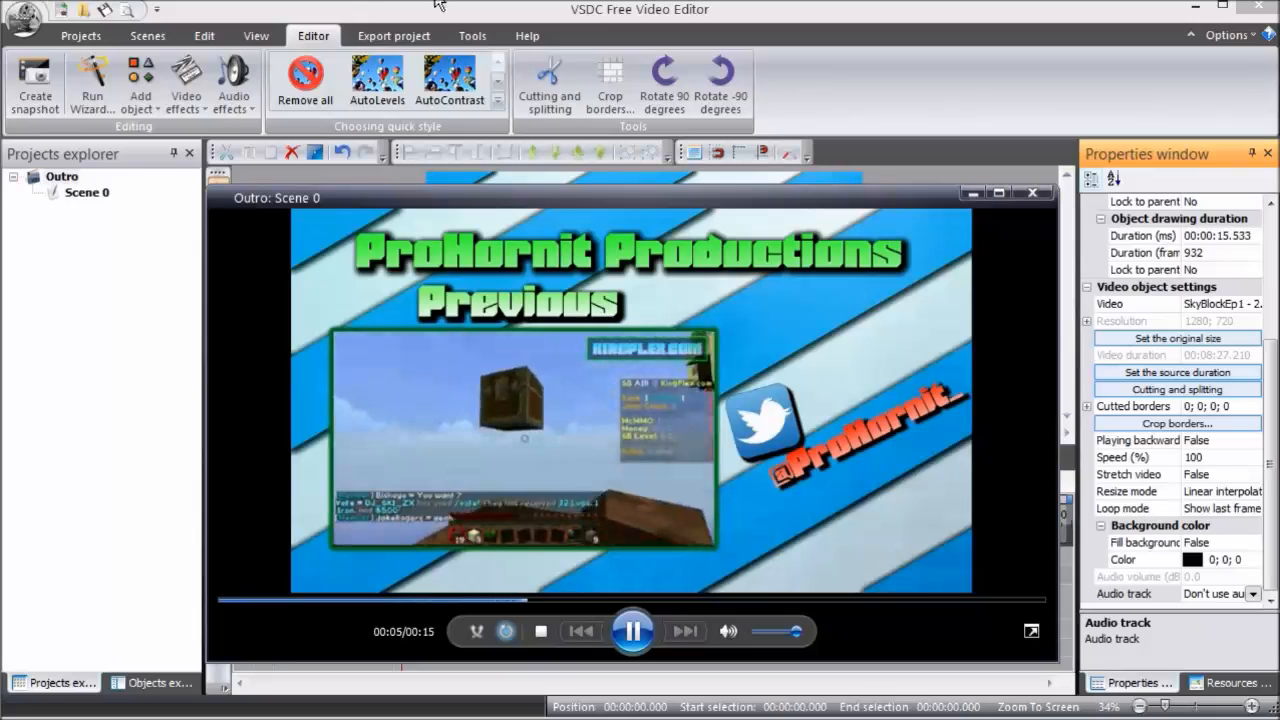
{"action": "left_click", "coordinate": [632, 627]}
{"action": "left_click", "coordinate": [980, 191]}
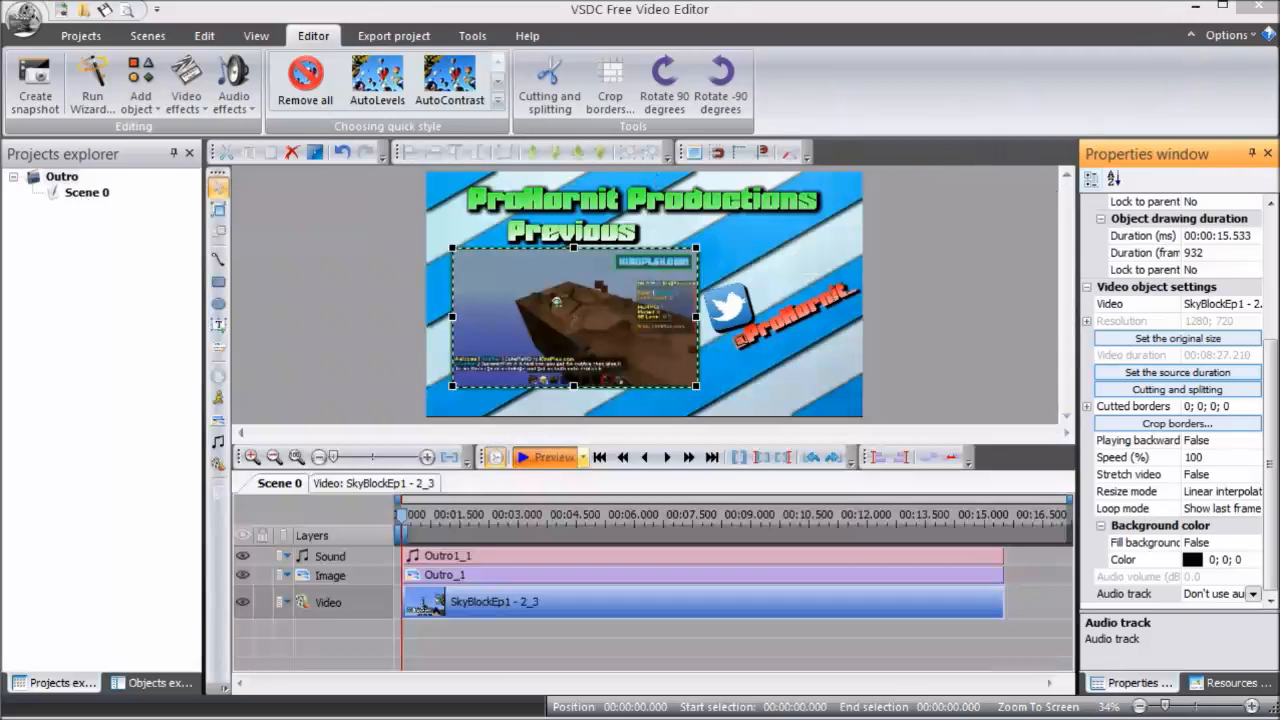
Step: Open the export settings for the Outro project
{"action": "left_click", "coordinate": [81, 35]}
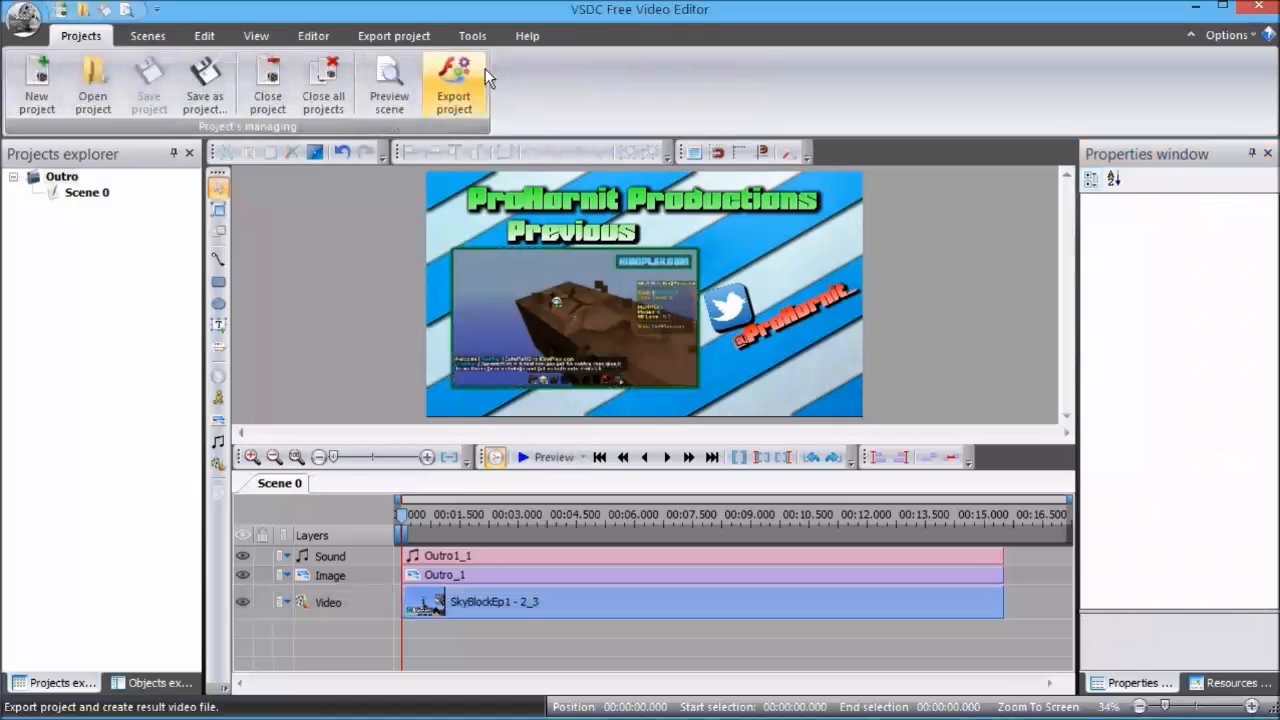
{"action": "left_click", "coordinate": [470, 95]}
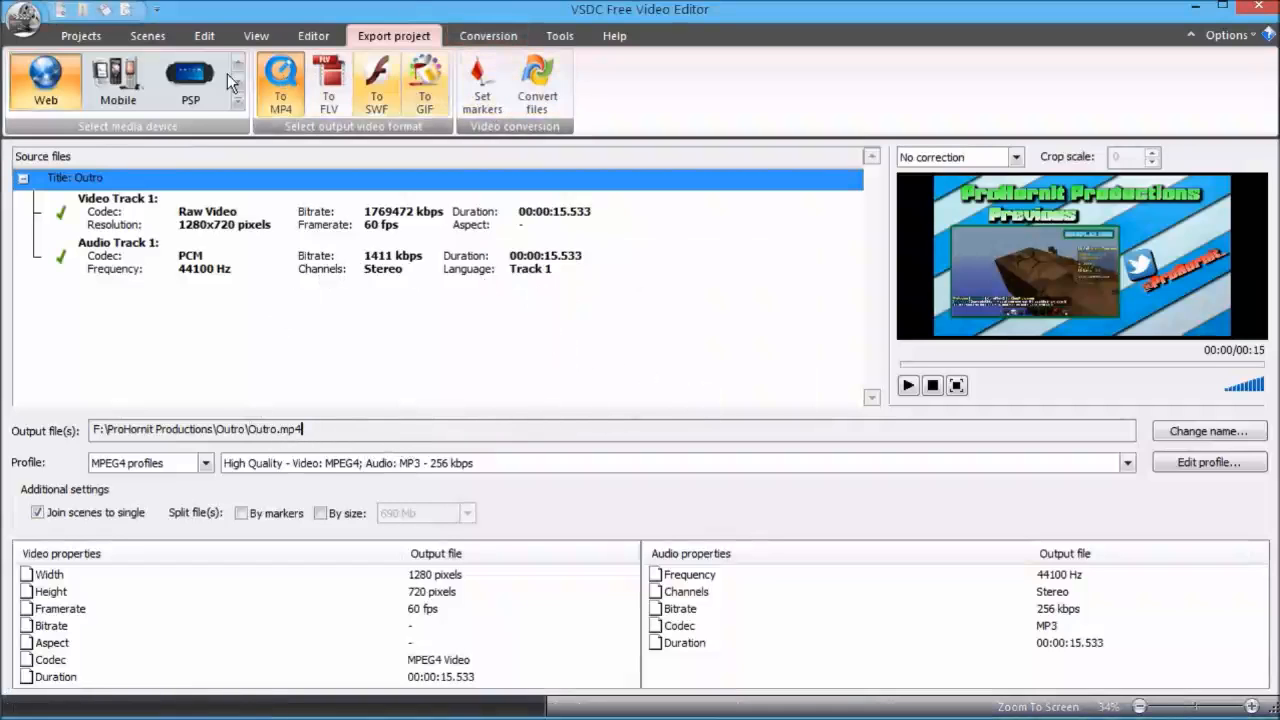
{"action": "left_click", "coordinate": [237, 82]}
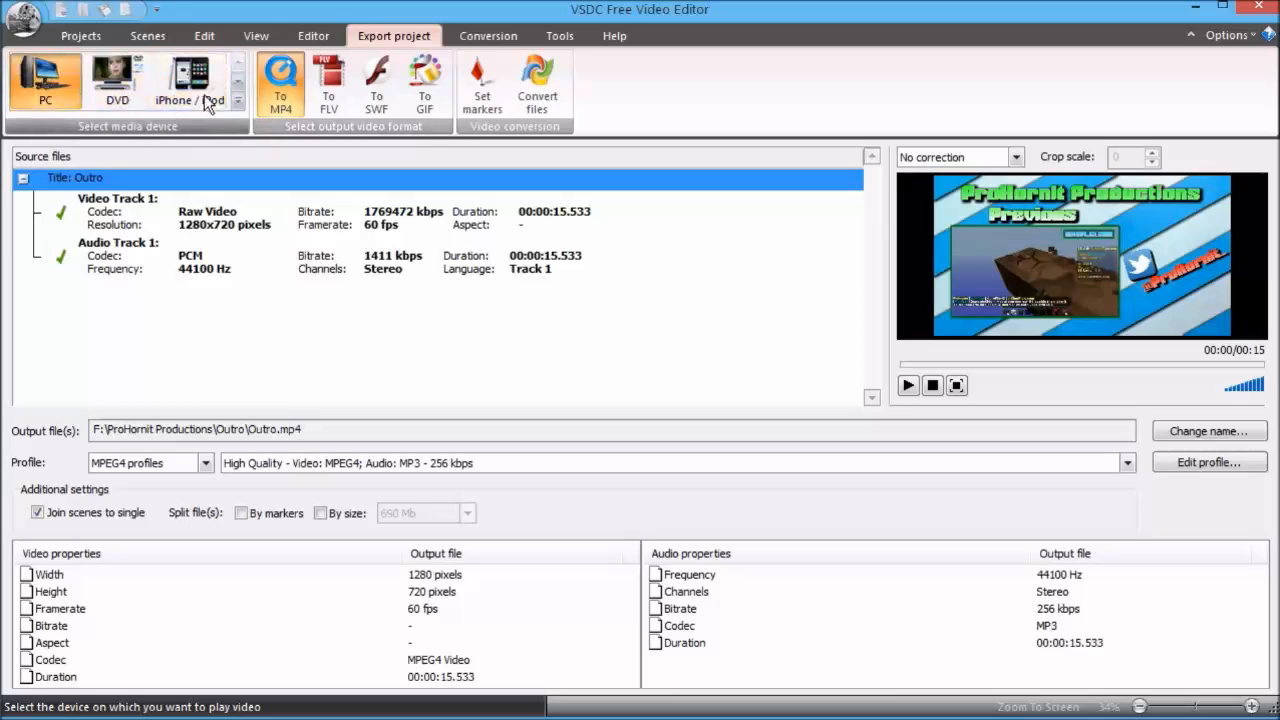
{"action": "left_click", "coordinate": [44, 80]}
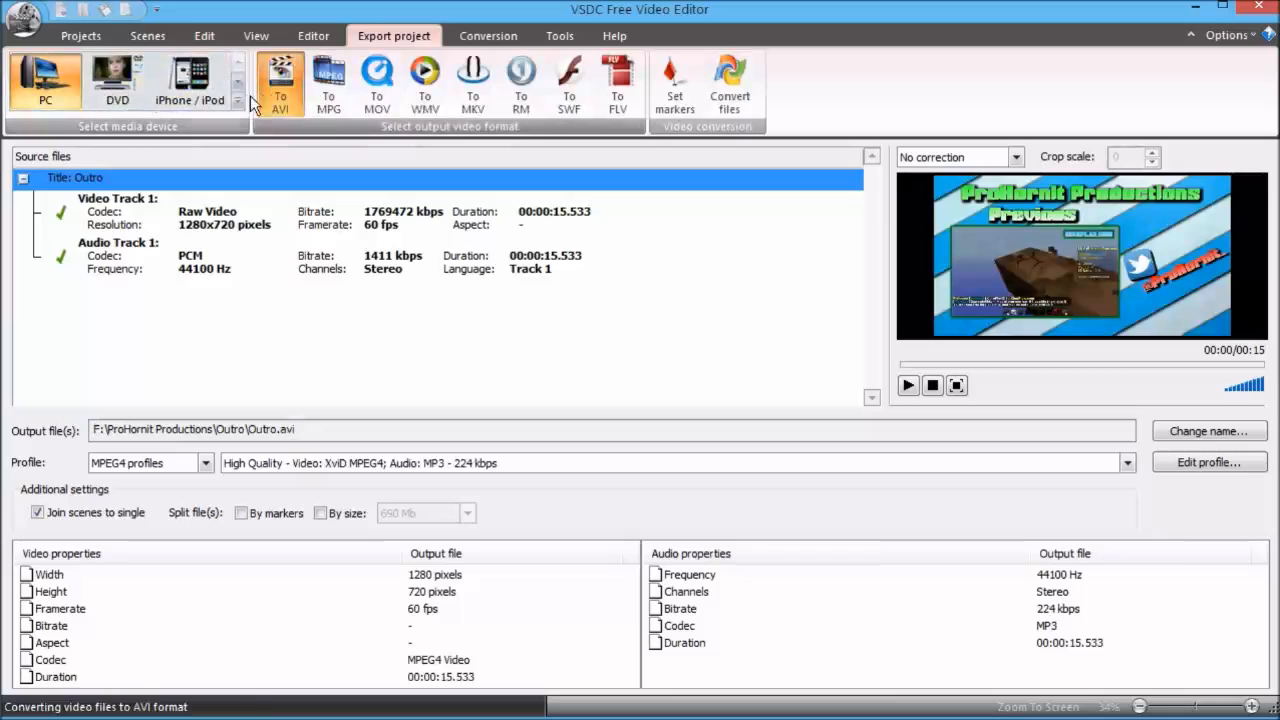
{"action": "left_click", "coordinate": [238, 63]}
{"action": "left_click", "coordinate": [62, 77]}
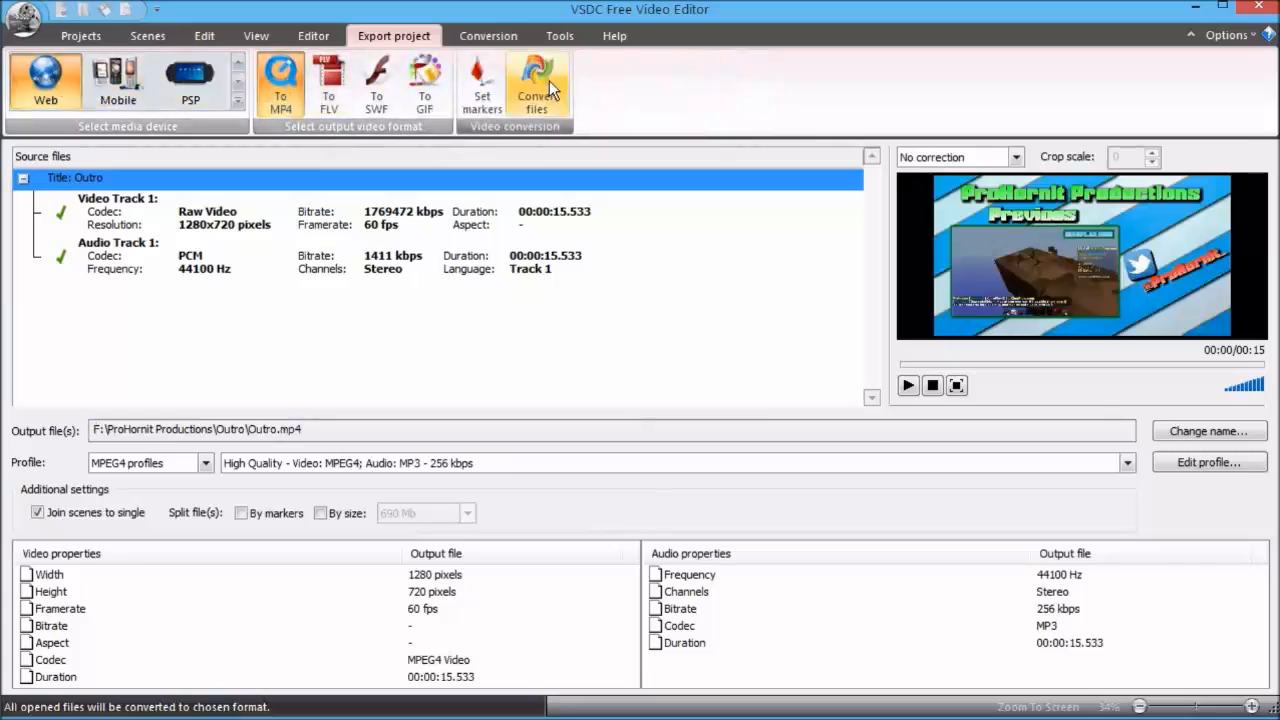
Step: Convert the project to Outro.mp4 with the Web MP4 format and High Quality MPEG4 profile, and dismiss the completion message
{"action": "left_click", "coordinate": [537, 85]}
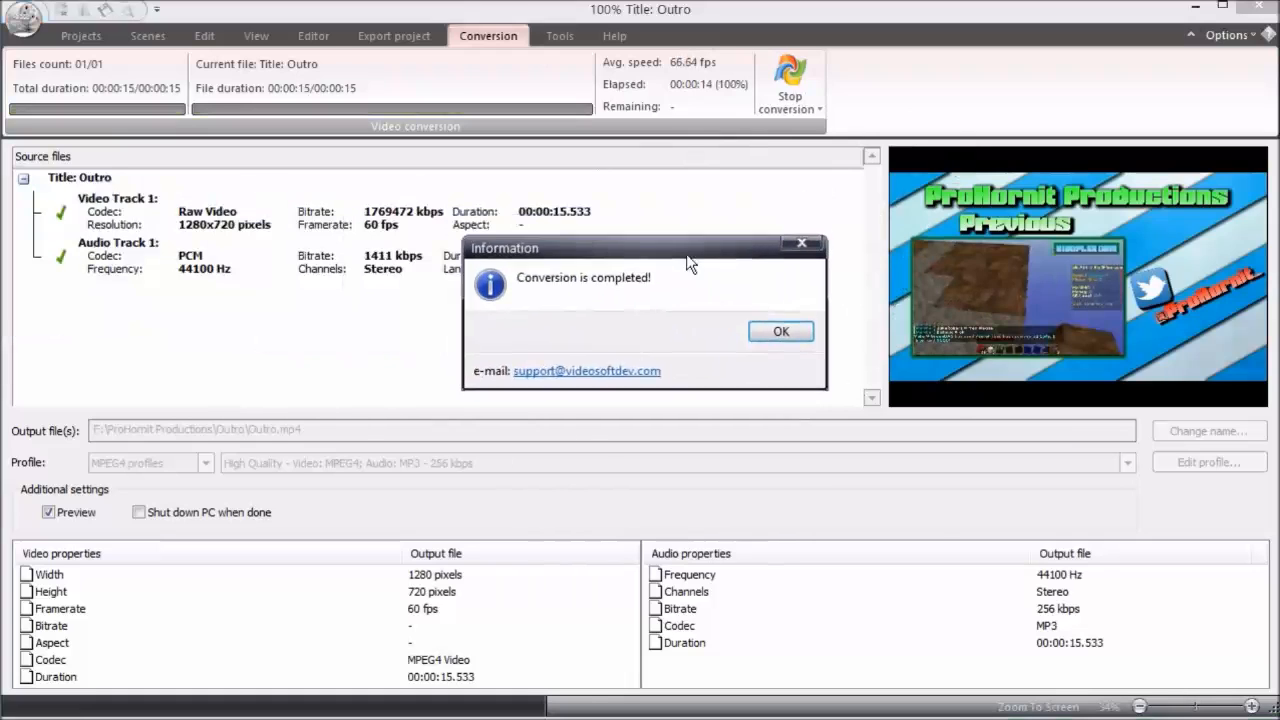
{"action": "left_click", "coordinate": [819, 370]}
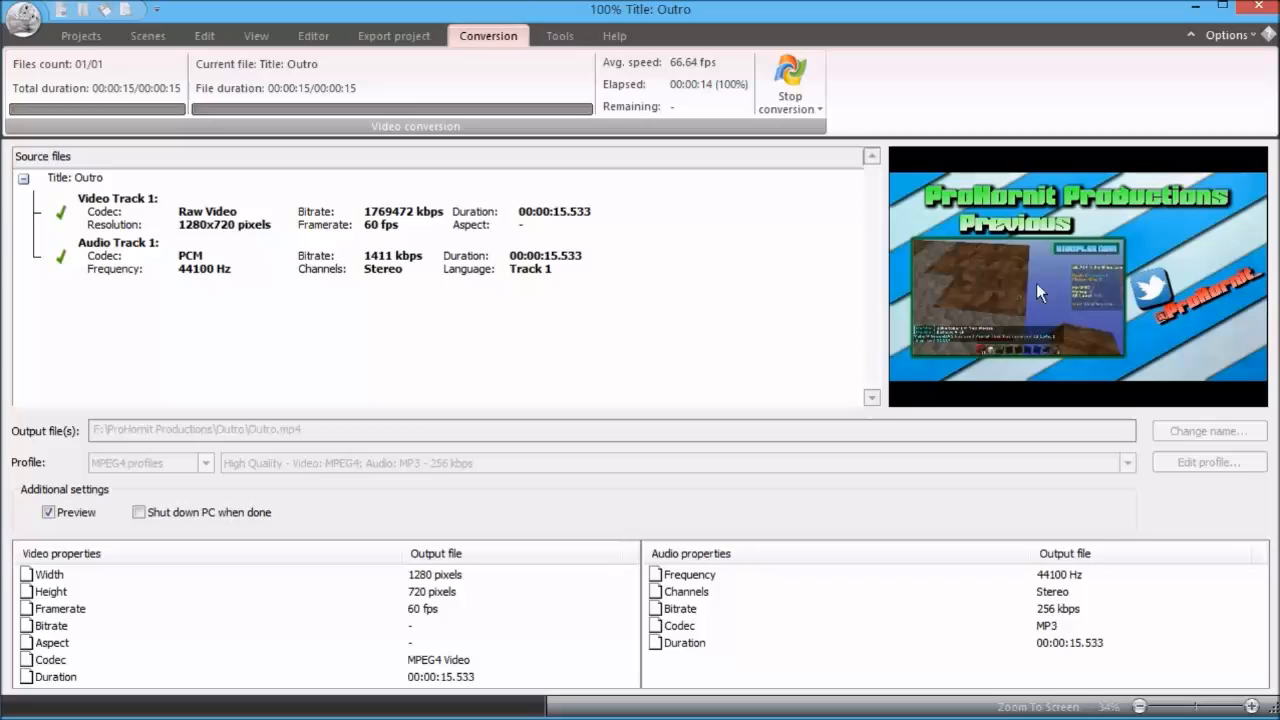